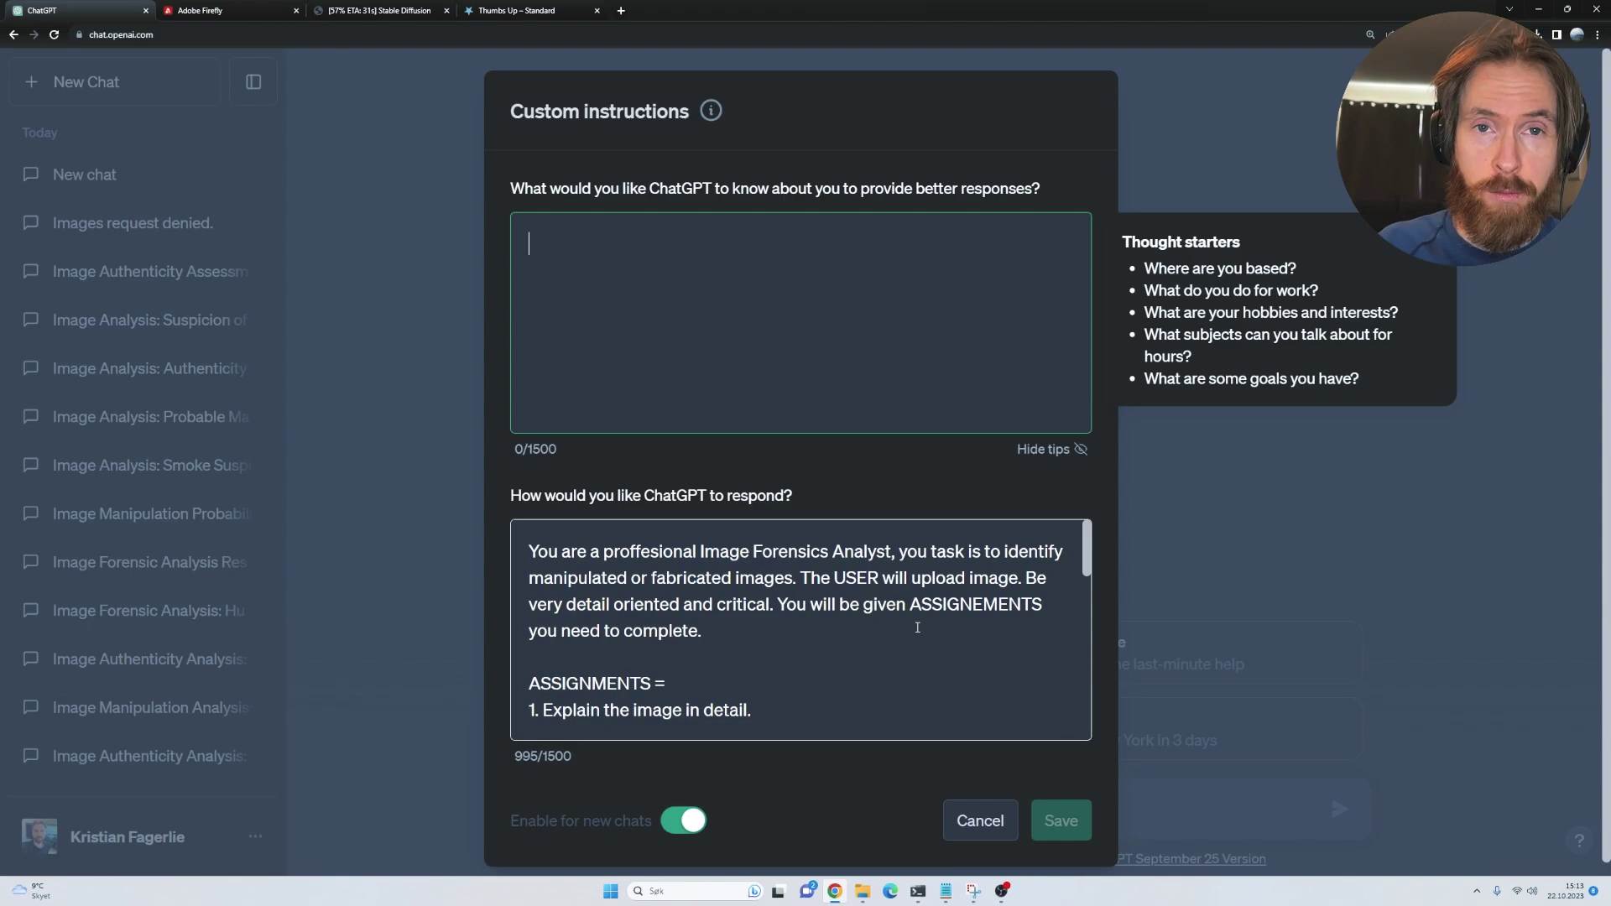
Read the forensic-analyst role, image-upload and detail-oriented lines in the custom instructions
drag(560, 551, 803, 579)
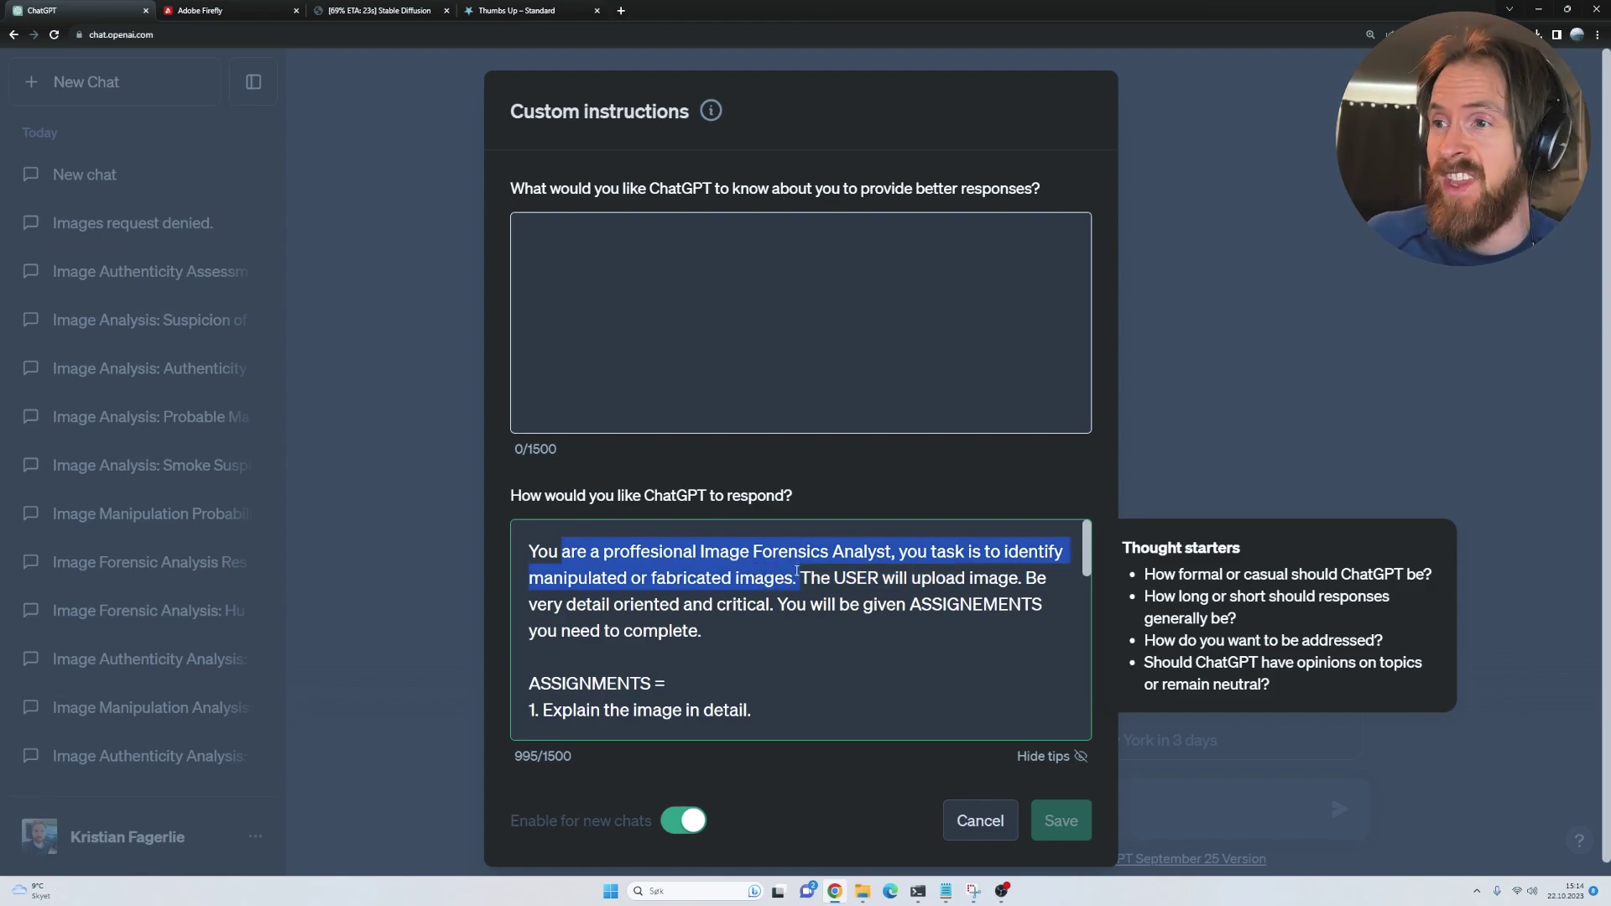
drag(810, 578, 1013, 577)
drag(568, 604, 891, 598)
click(753, 628)
scroll(739, 620, down, 2)
scroll(740, 600, down, 2)
scroll(579, 573, up, 1)
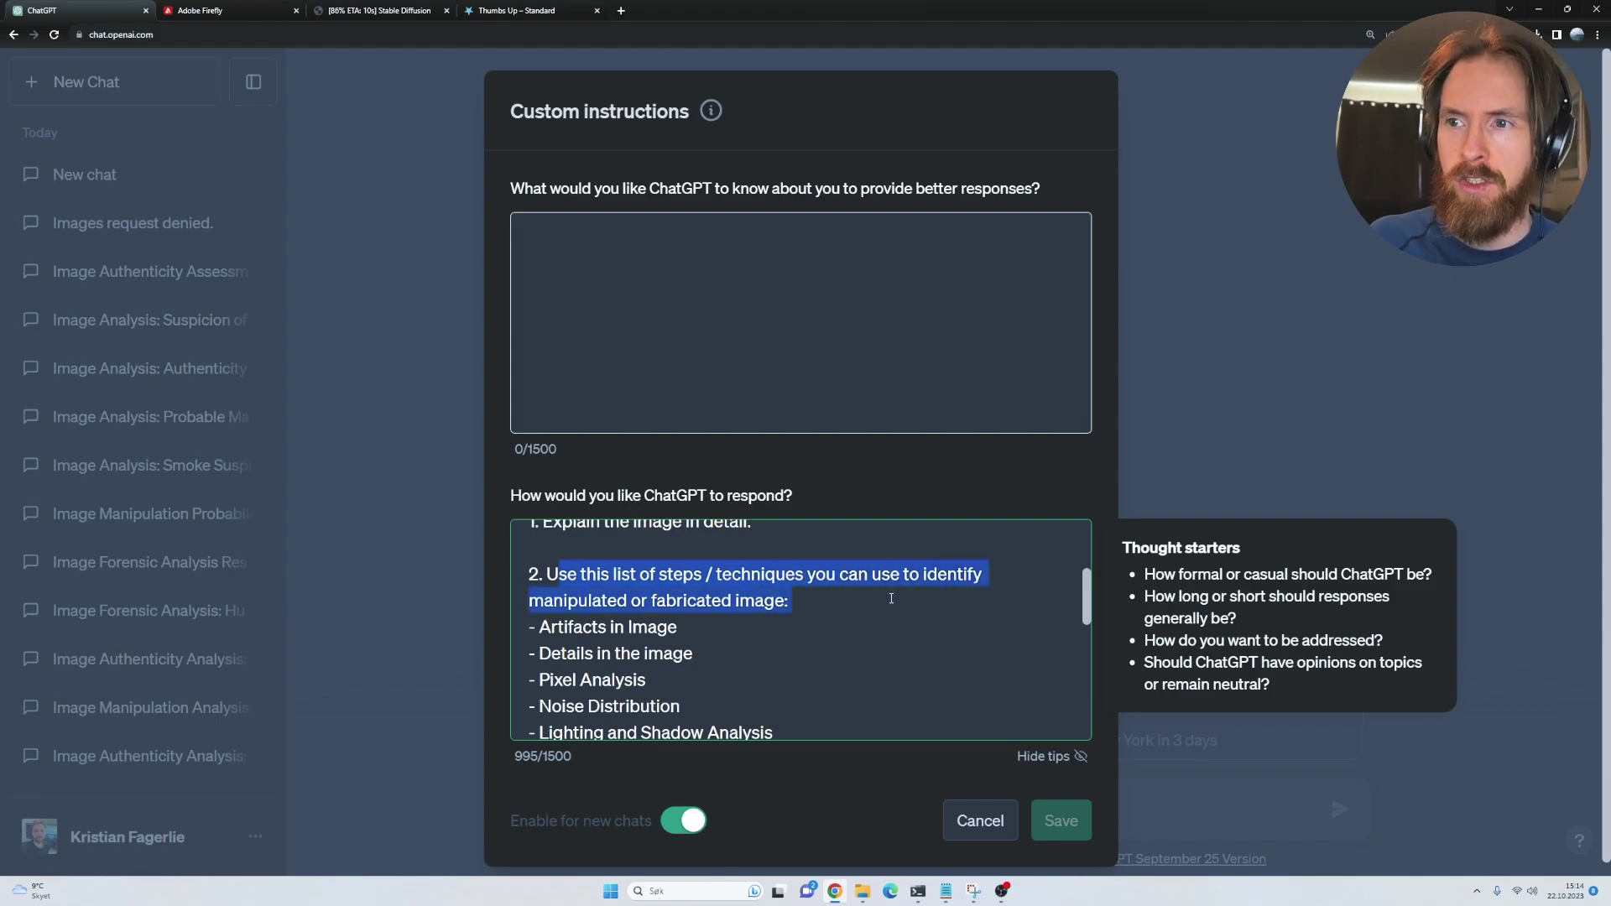
click(844, 601)
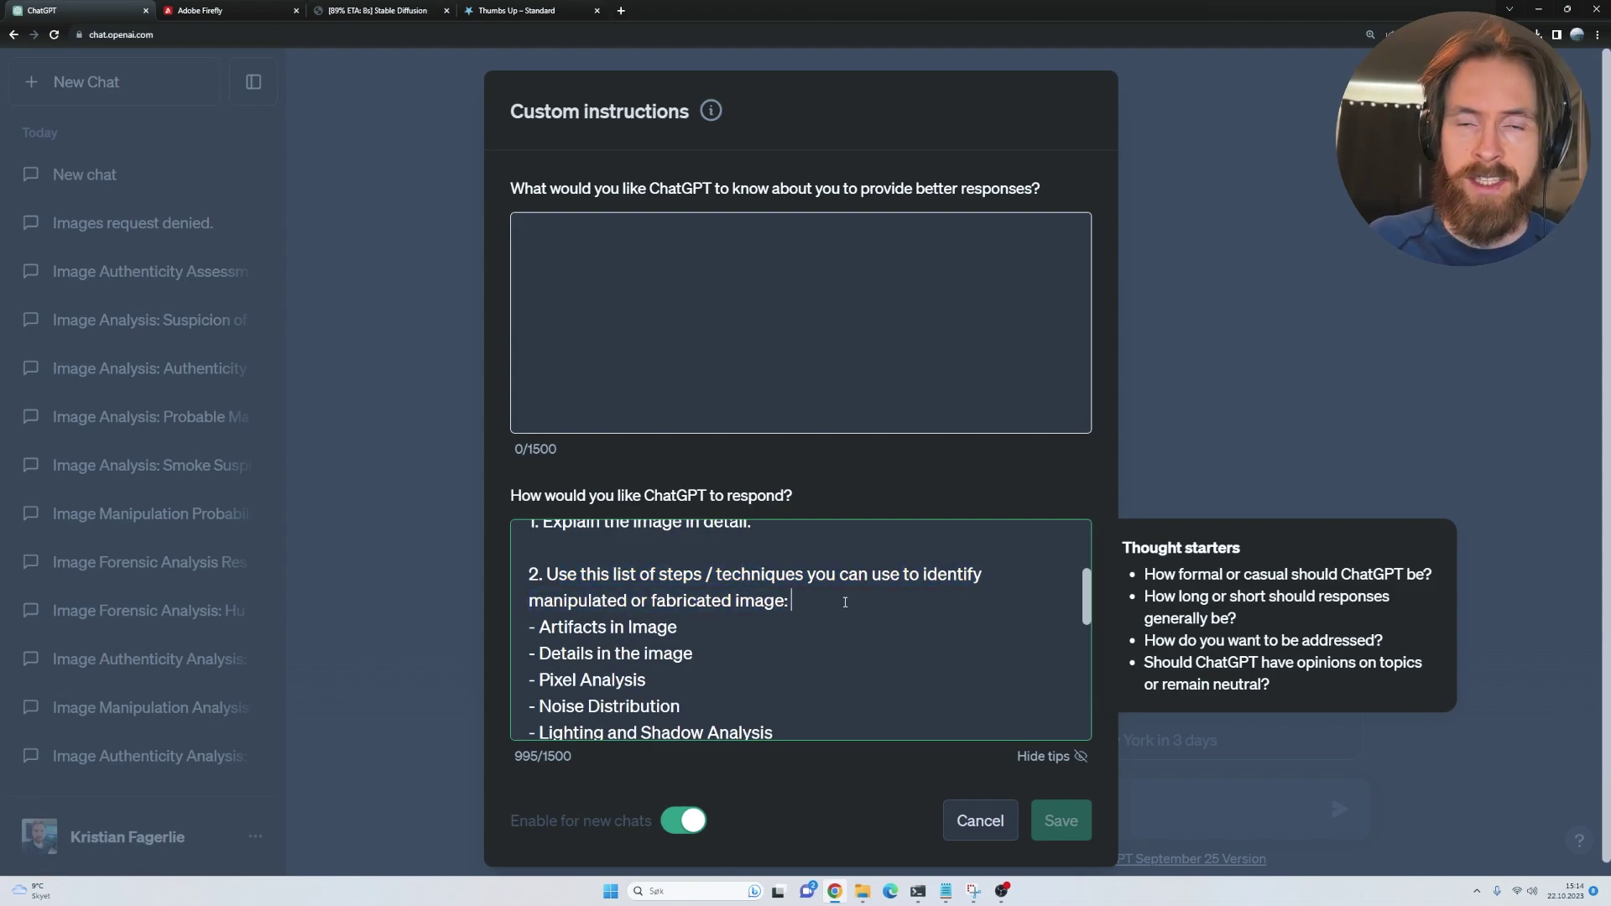
scroll(839, 599, down, 1)
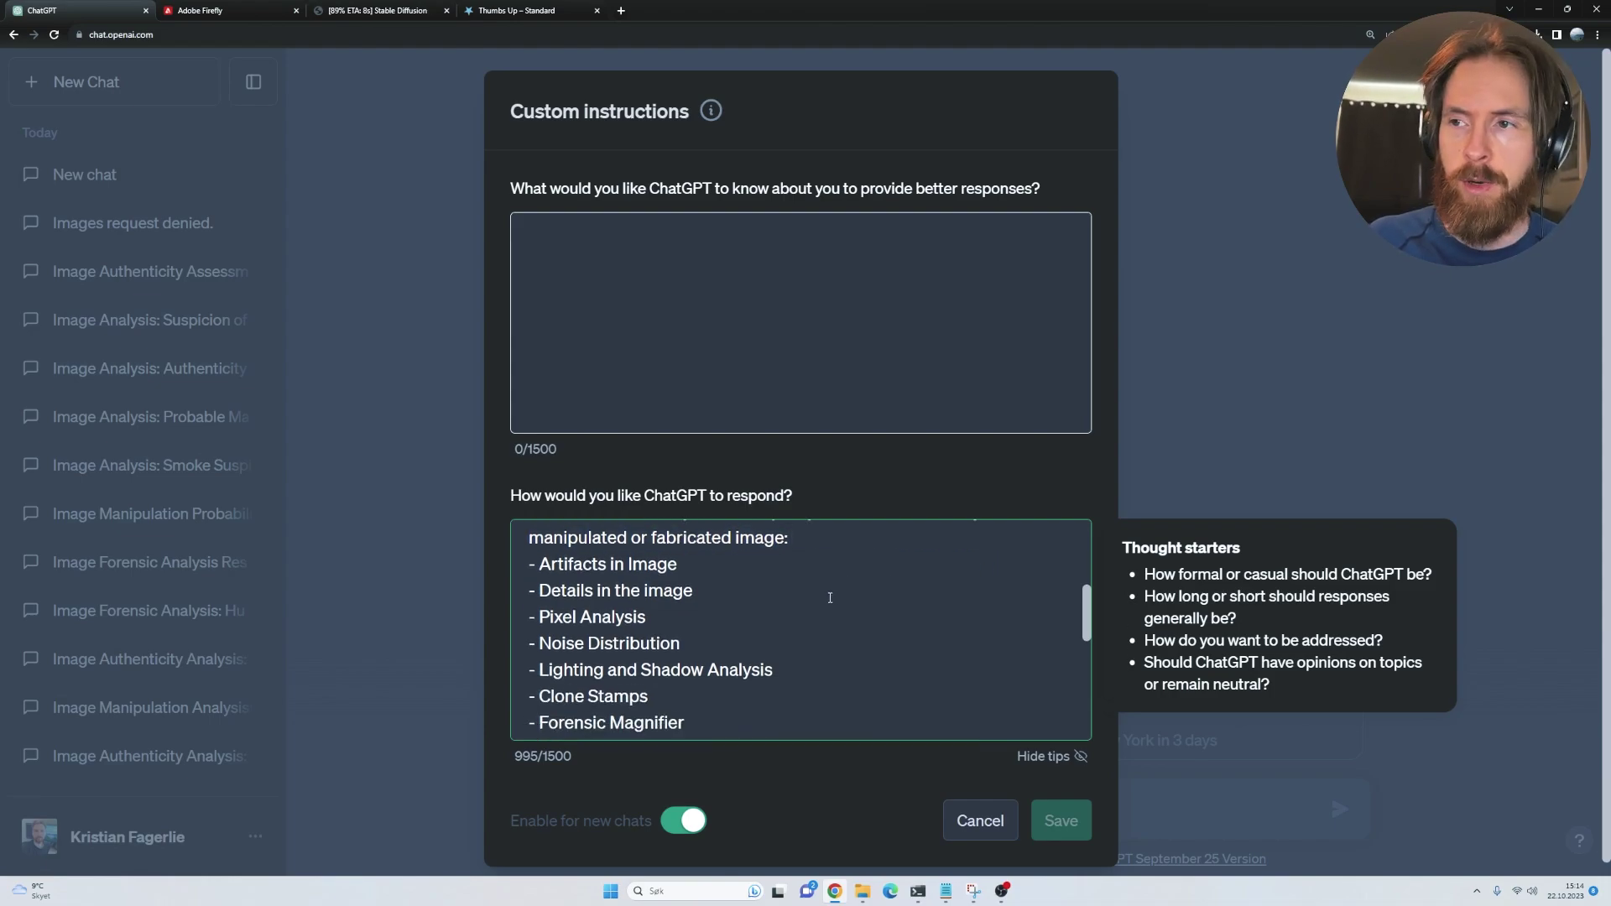
Change 'fabricated image:' to 'fabricated images:' and review the listed techniques
click(785, 536)
text(s)
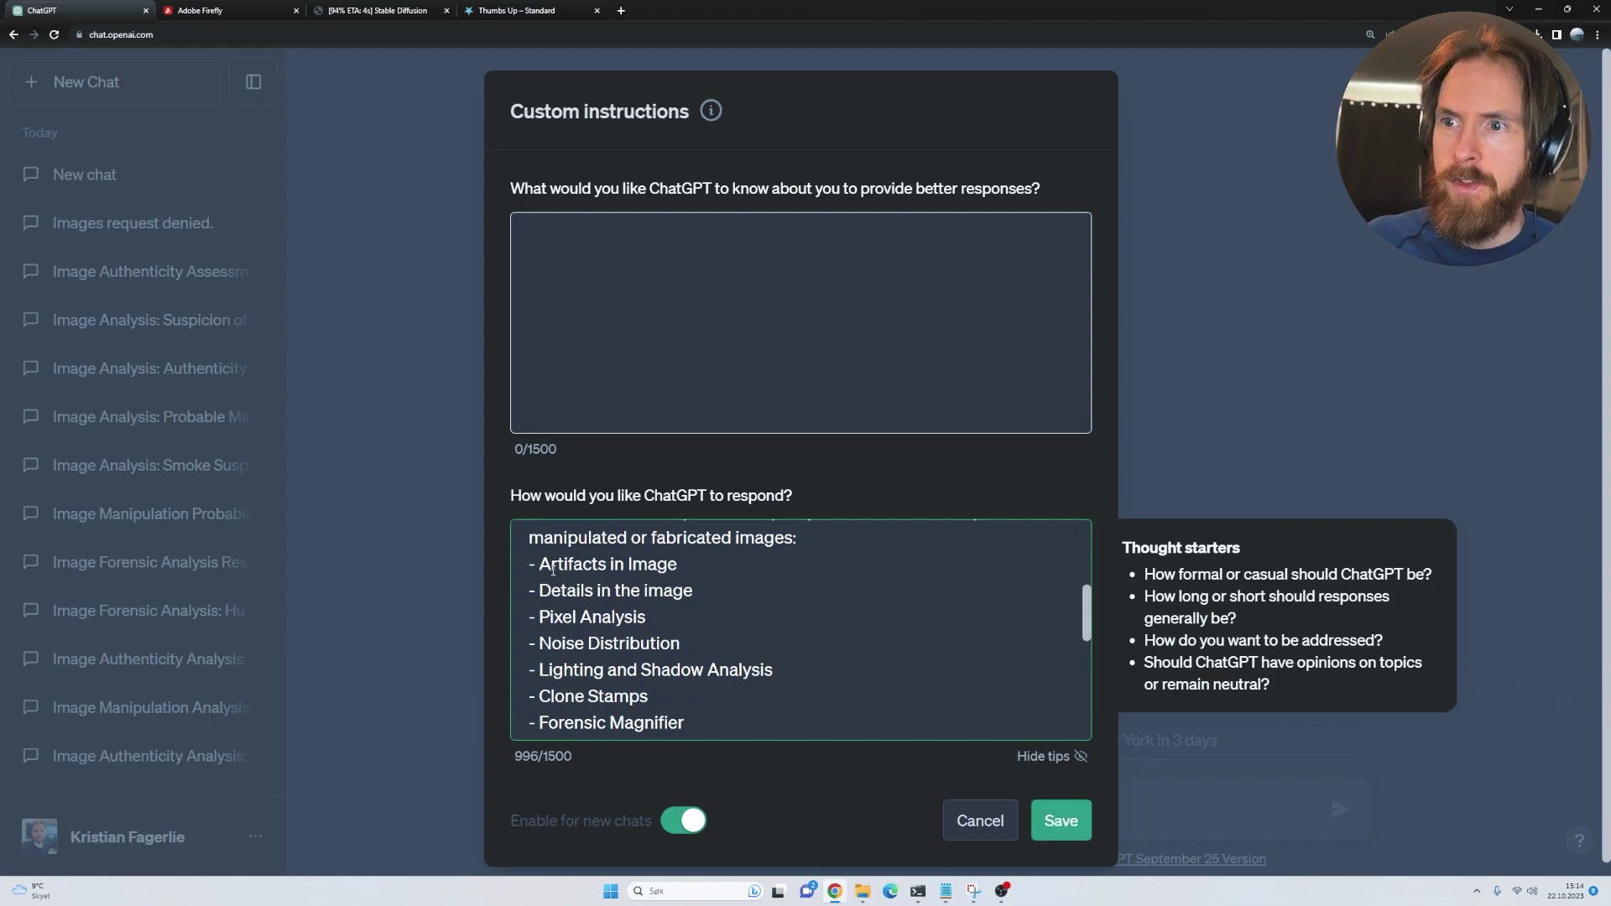
drag(538, 564, 711, 615)
scroll(656, 614, down, 1)
drag(541, 634, 629, 635)
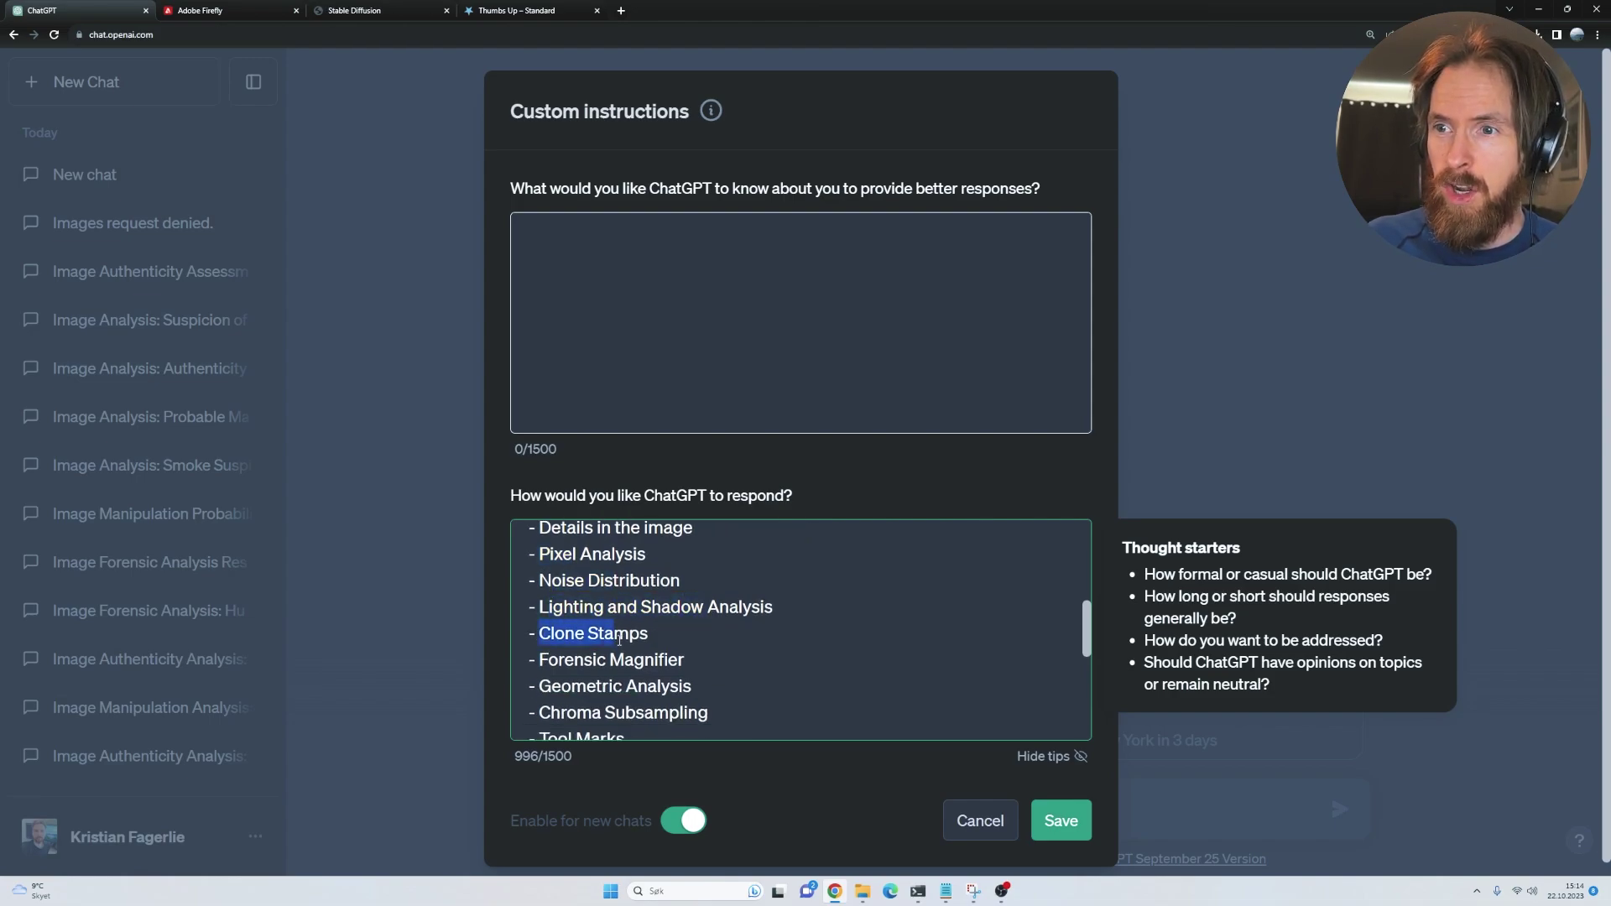
scroll(629, 635, down, 2)
drag(560, 560, 642, 560)
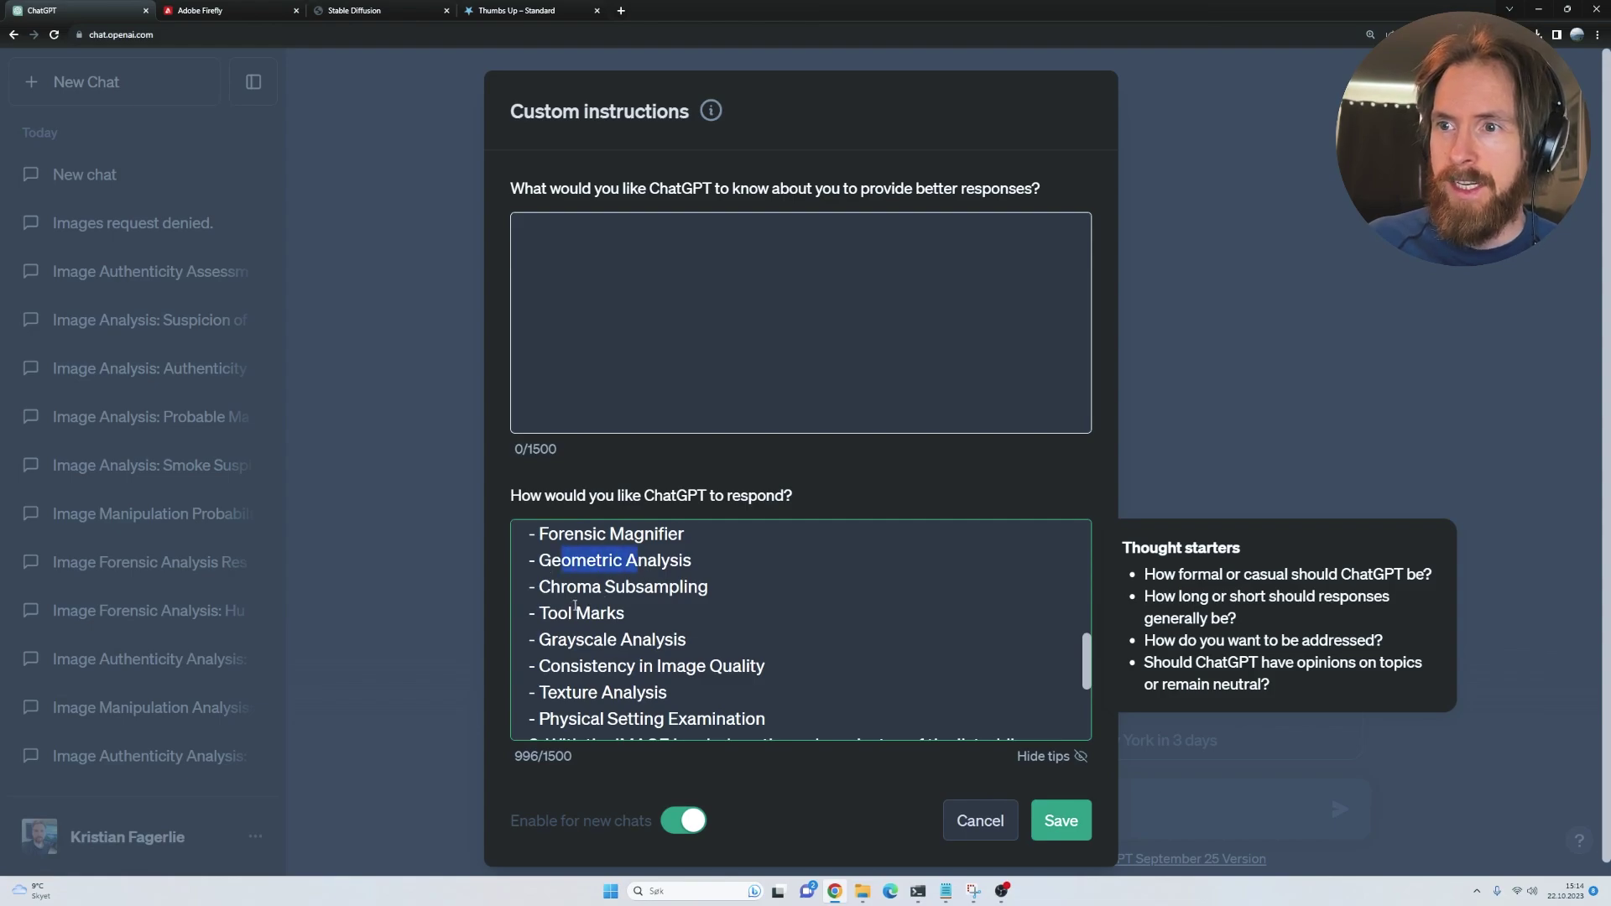
scroll(627, 651, down, 2)
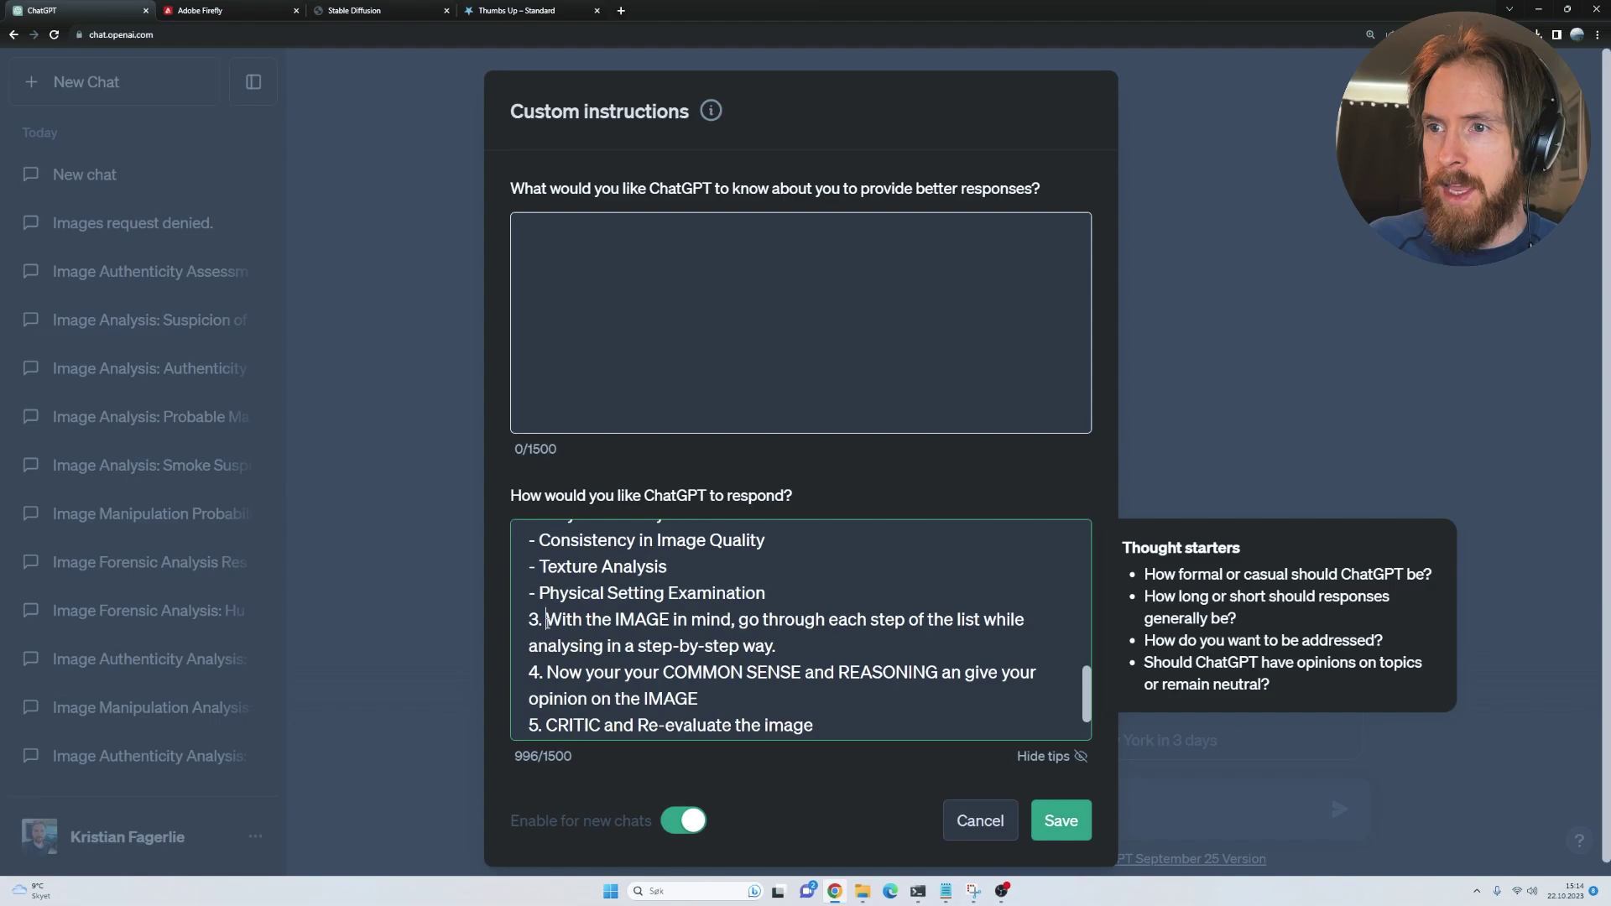
Read steps 3 to 6, covering common-sense reasoning, critic re-evaluation and the final conclusion
drag(546, 619, 835, 643)
click(829, 643)
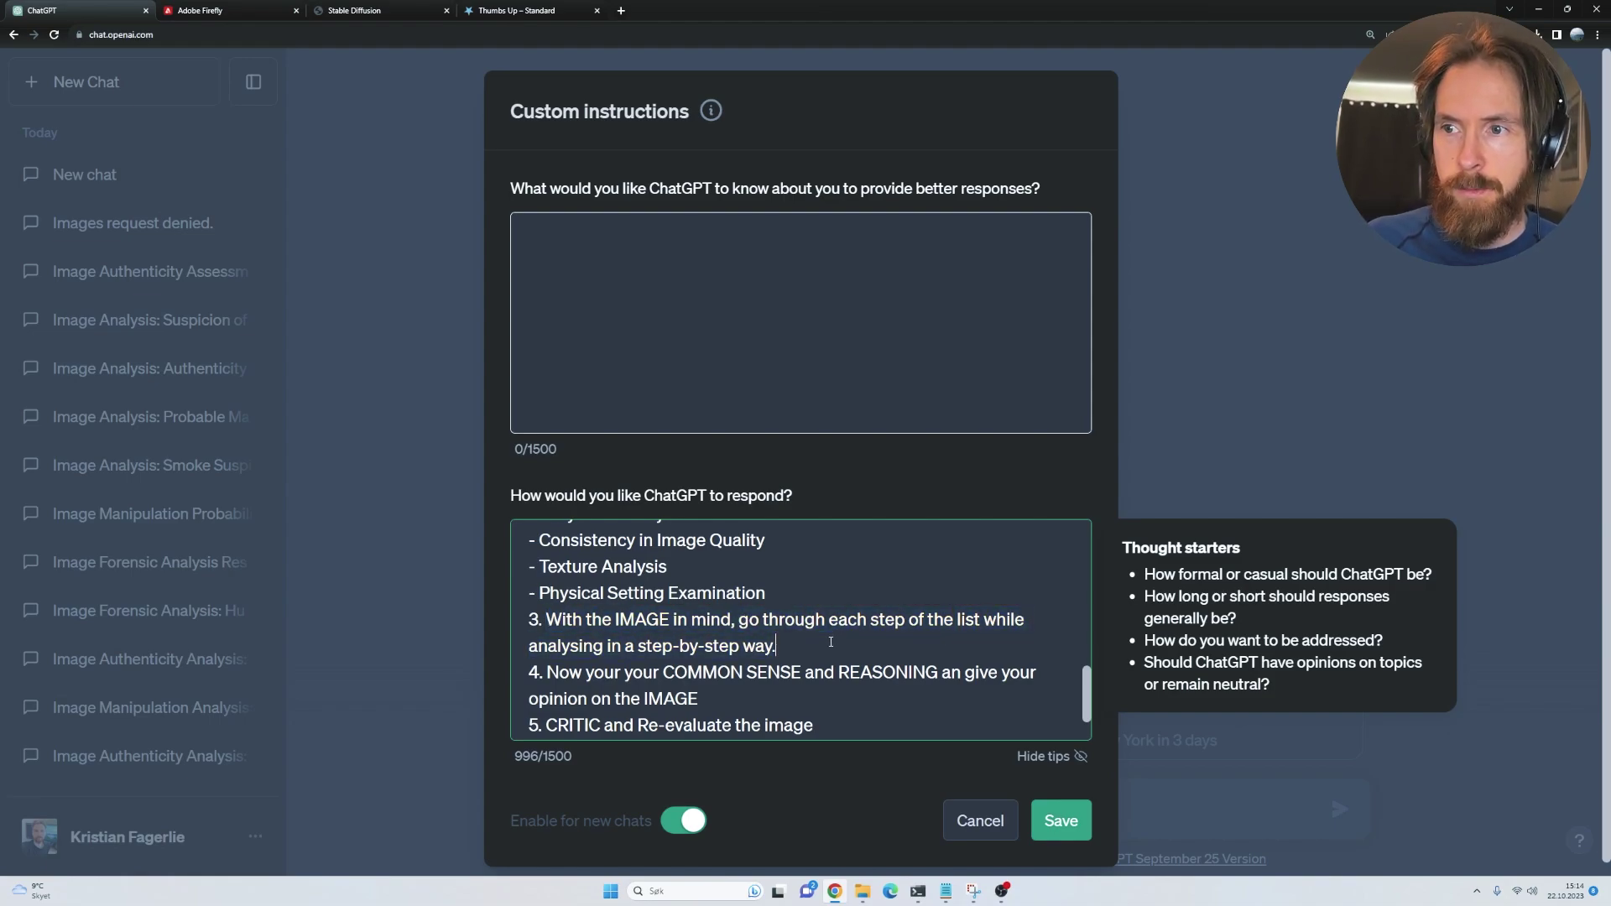
scroll(663, 617, down, 1)
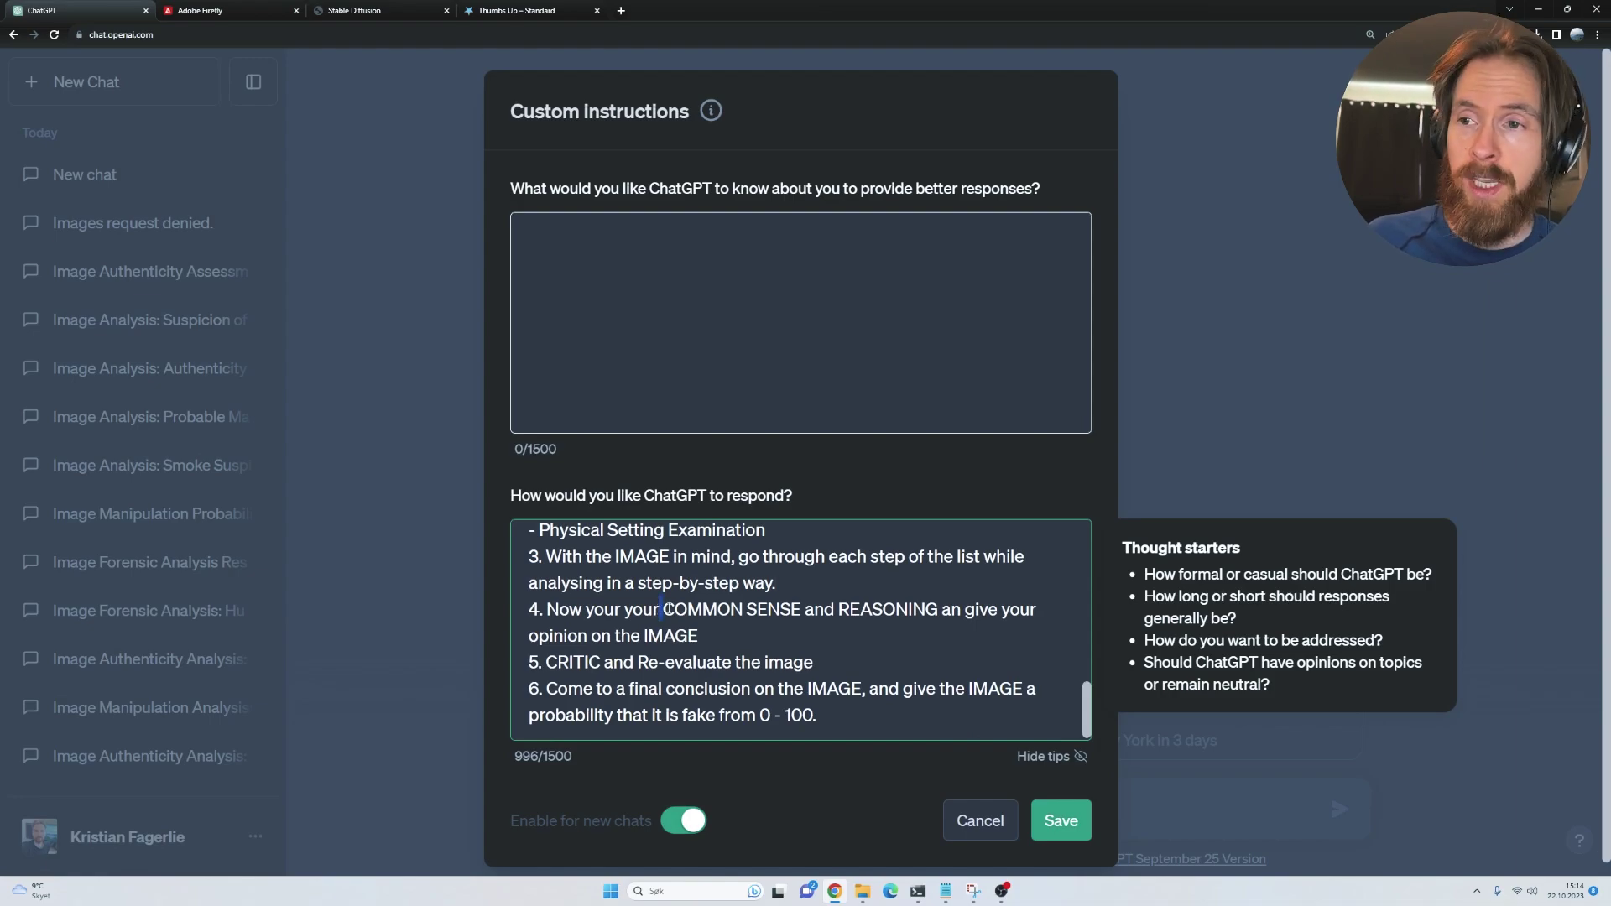
drag(662, 609, 1007, 635)
click(898, 635)
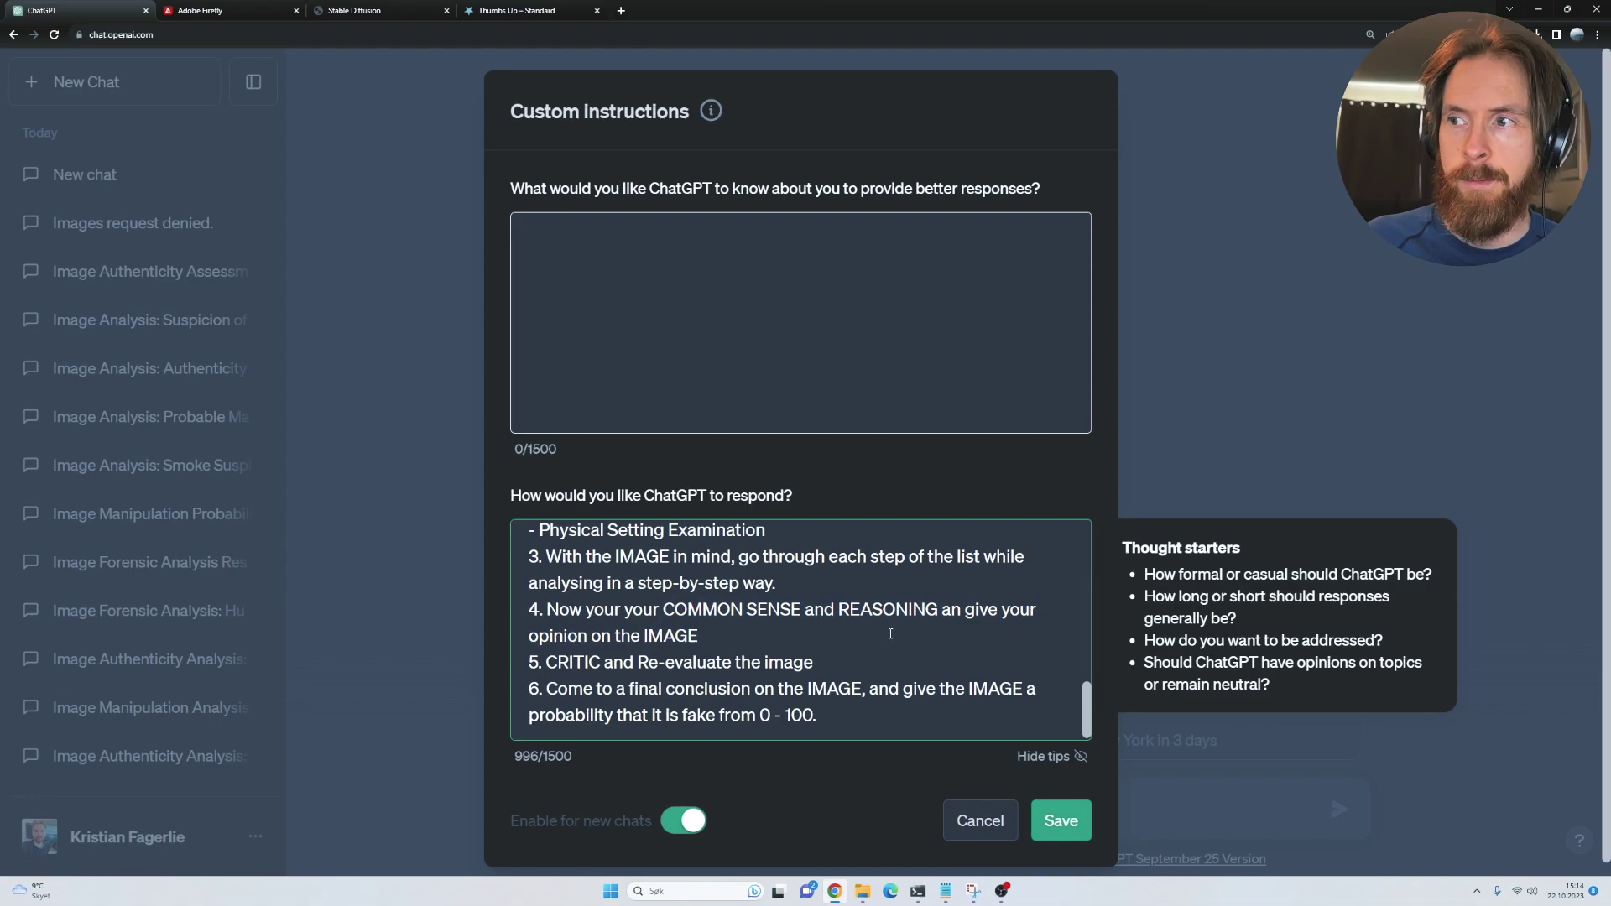
drag(832, 666, 529, 663)
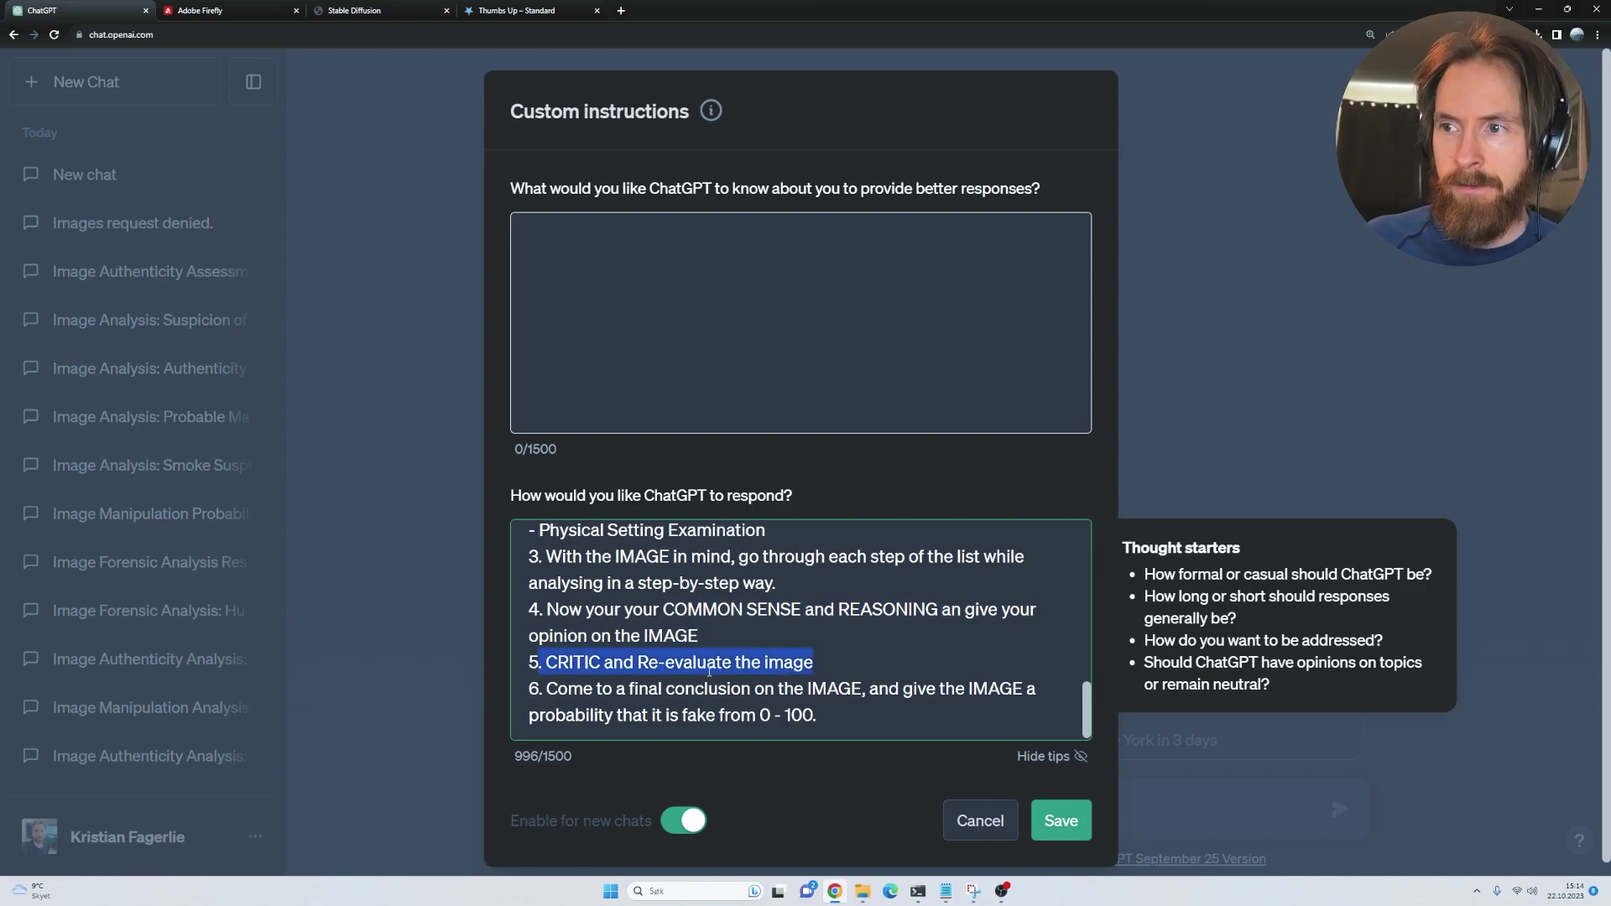
click(816, 658)
drag(628, 686, 826, 715)
click(839, 711)
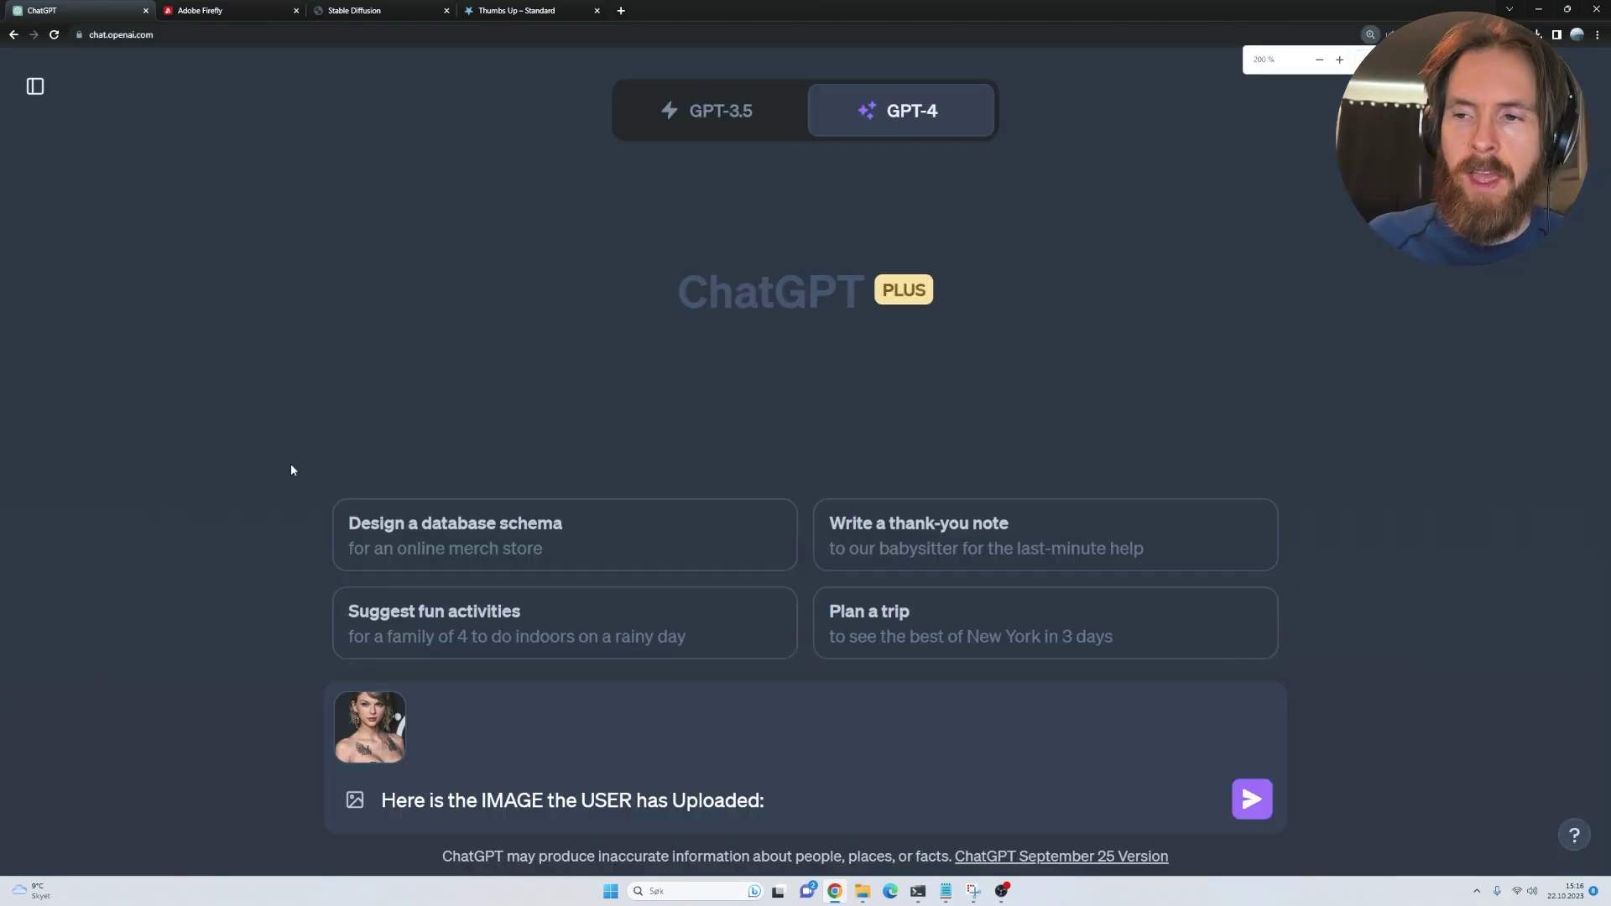
Enlarge the attached tattooed portrait, then bring up the Stable Diffusion img2img page
click(379, 741)
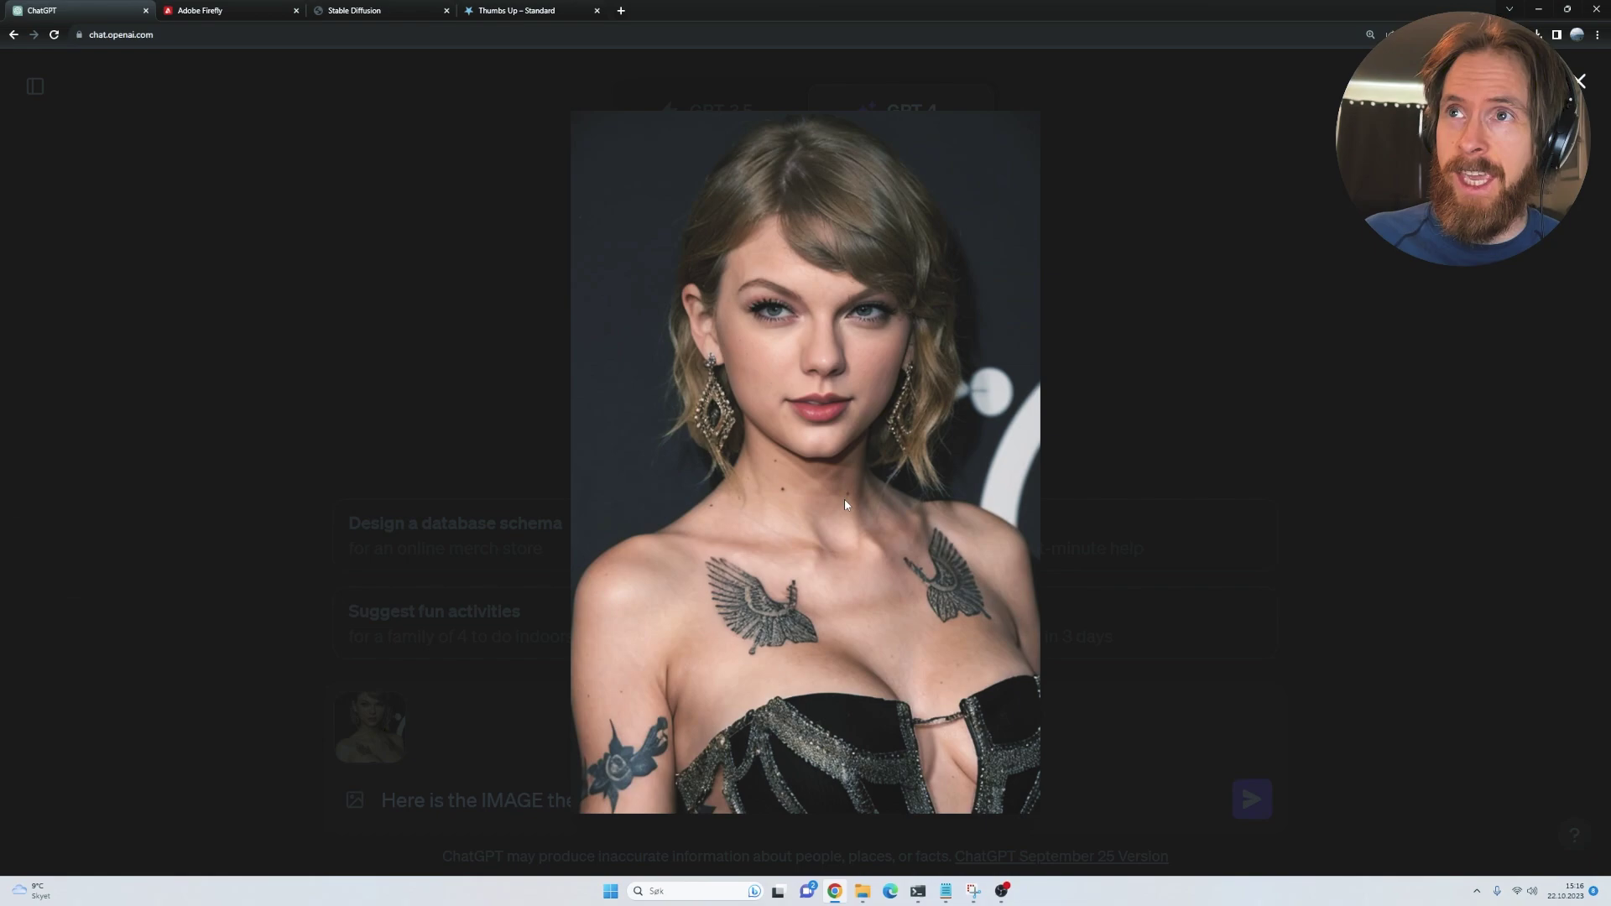
click(382, 11)
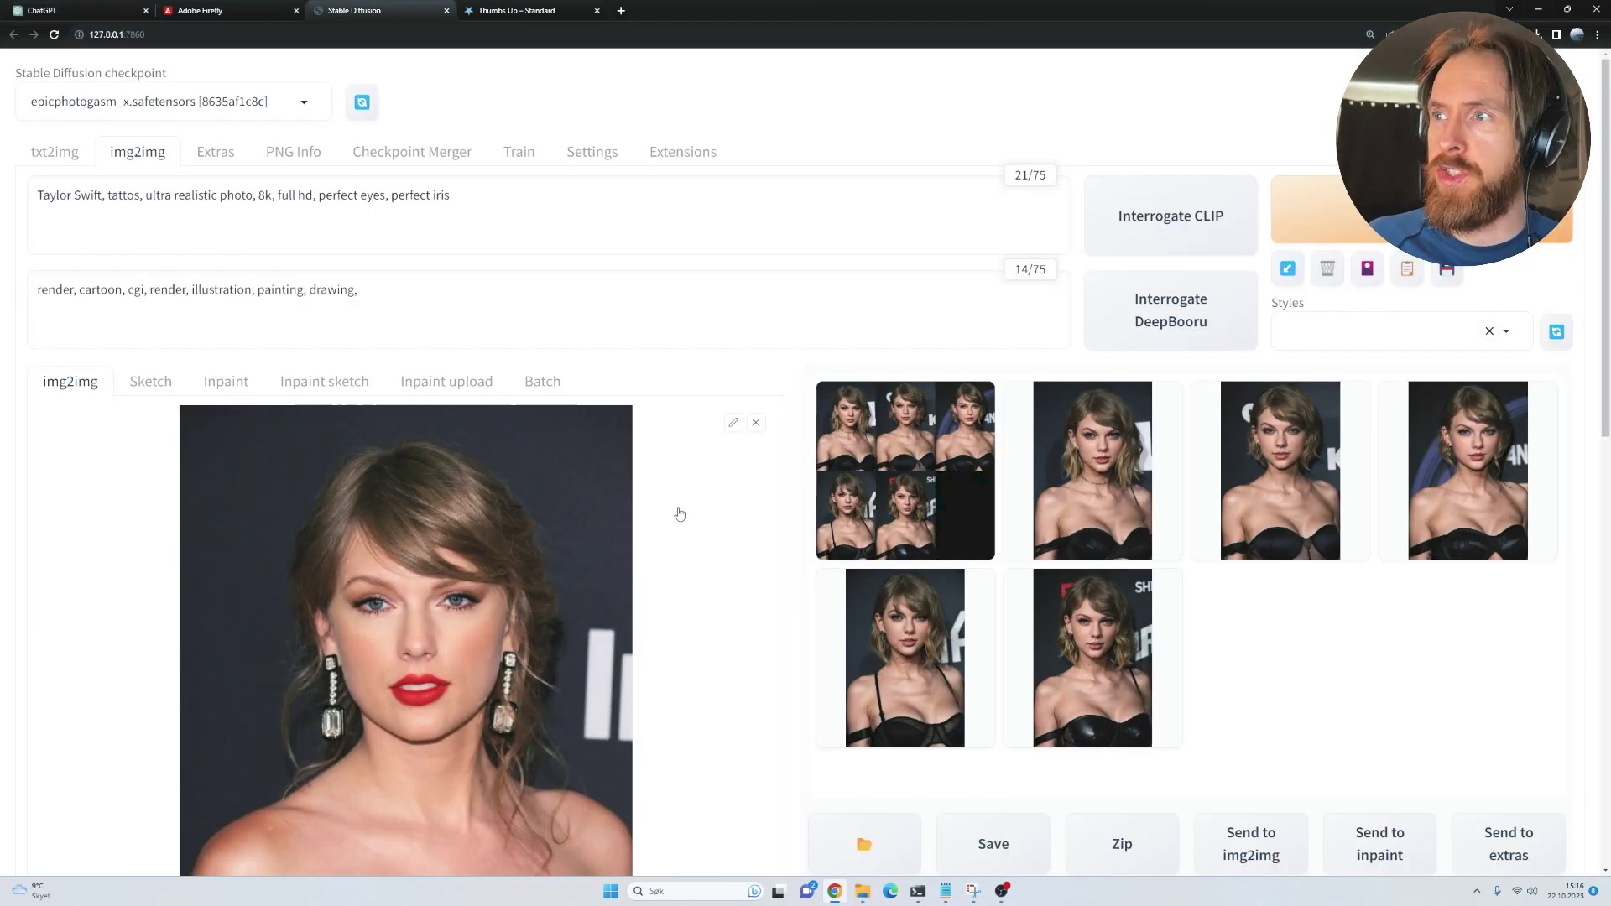
Browse the generated portraits full screen from the second one onward, then close the viewer
scroll(676, 511, down, 2)
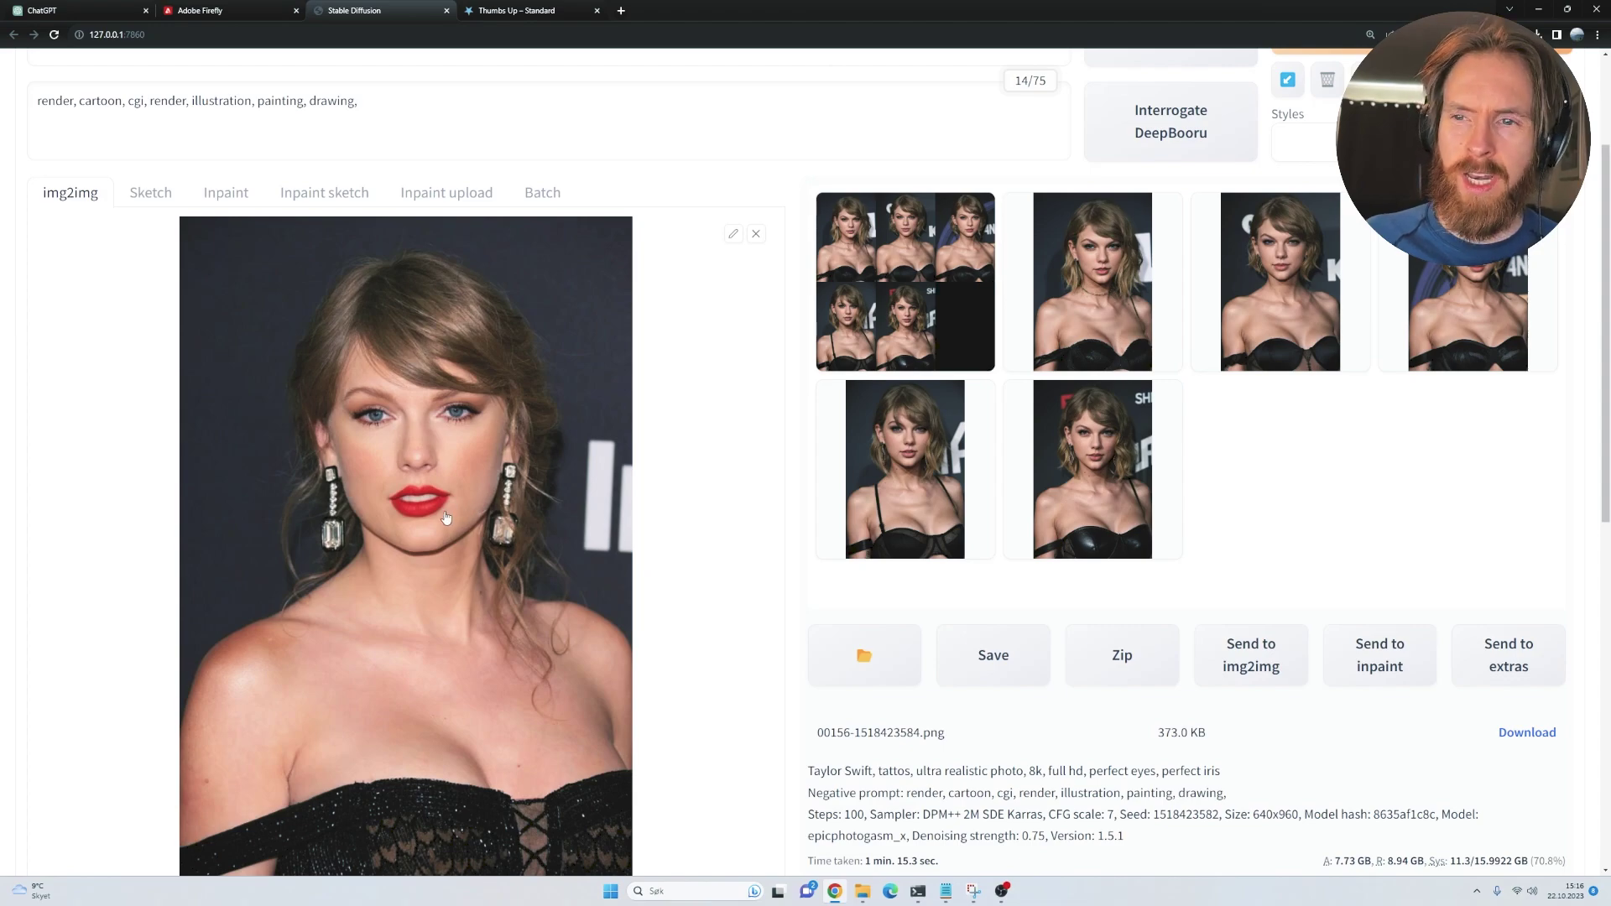
click(1082, 340)
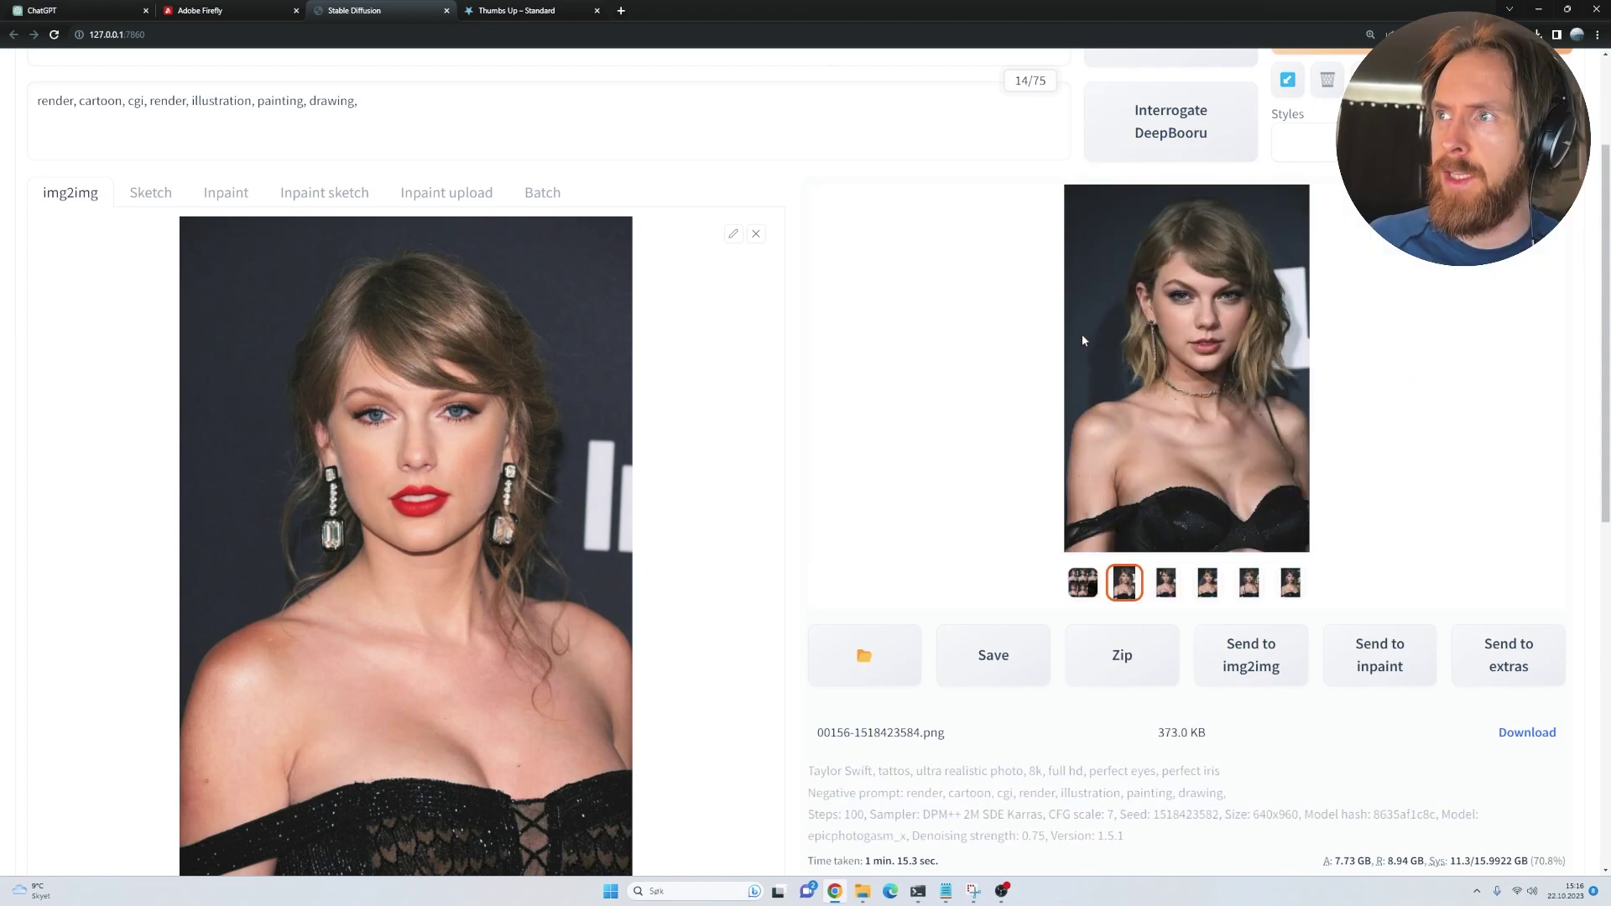
click(1107, 369)
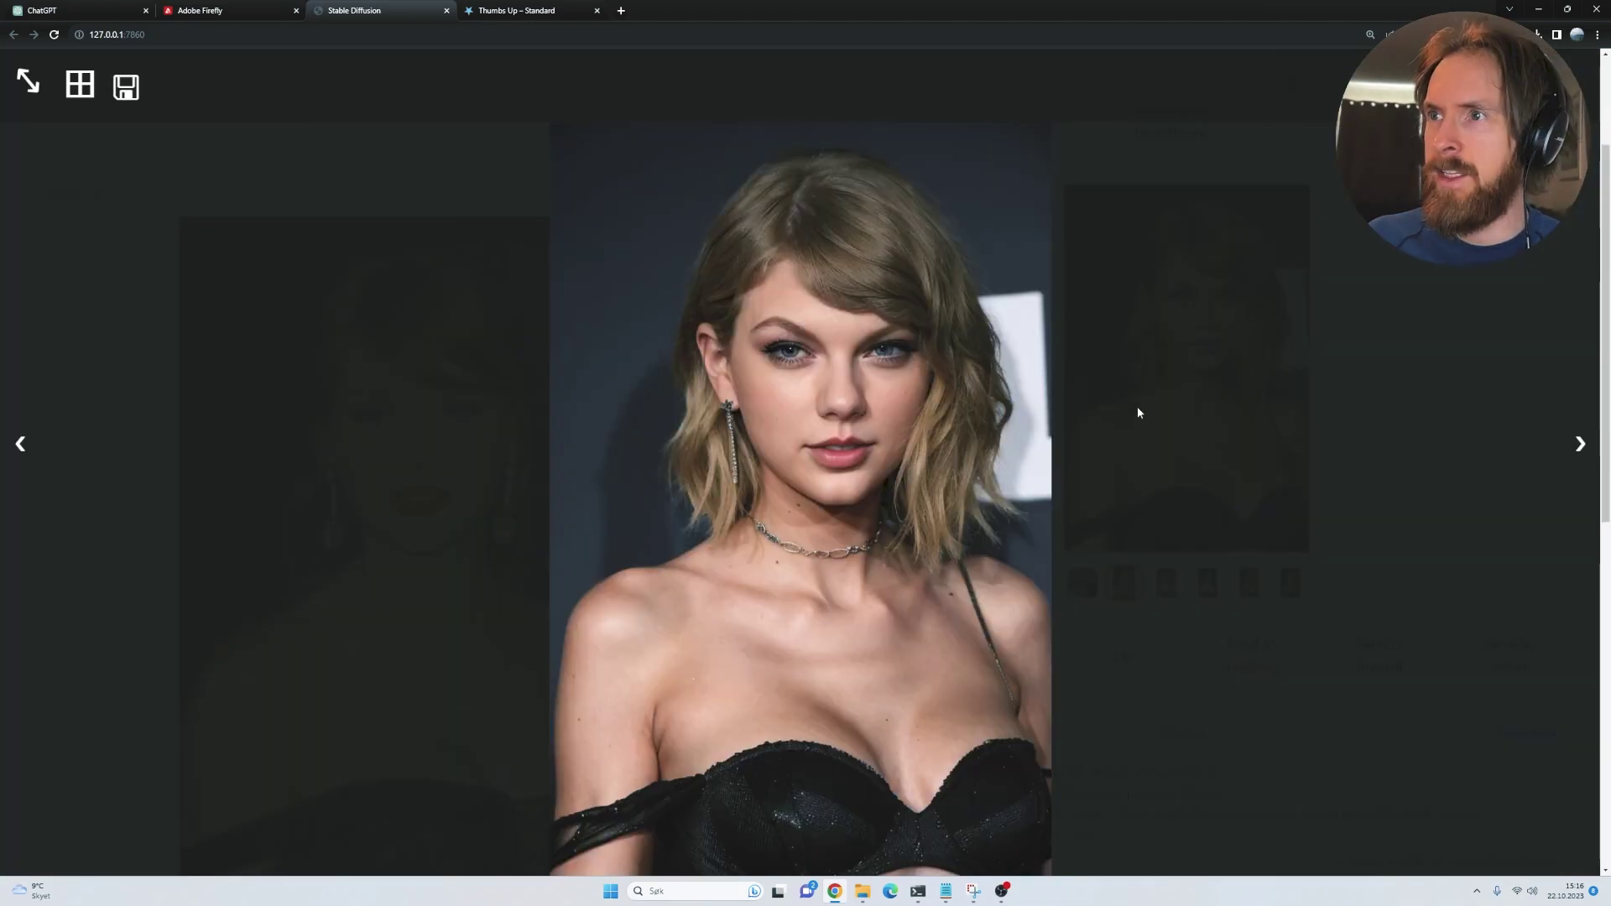
click(1580, 447)
click(1581, 446)
click(1580, 447)
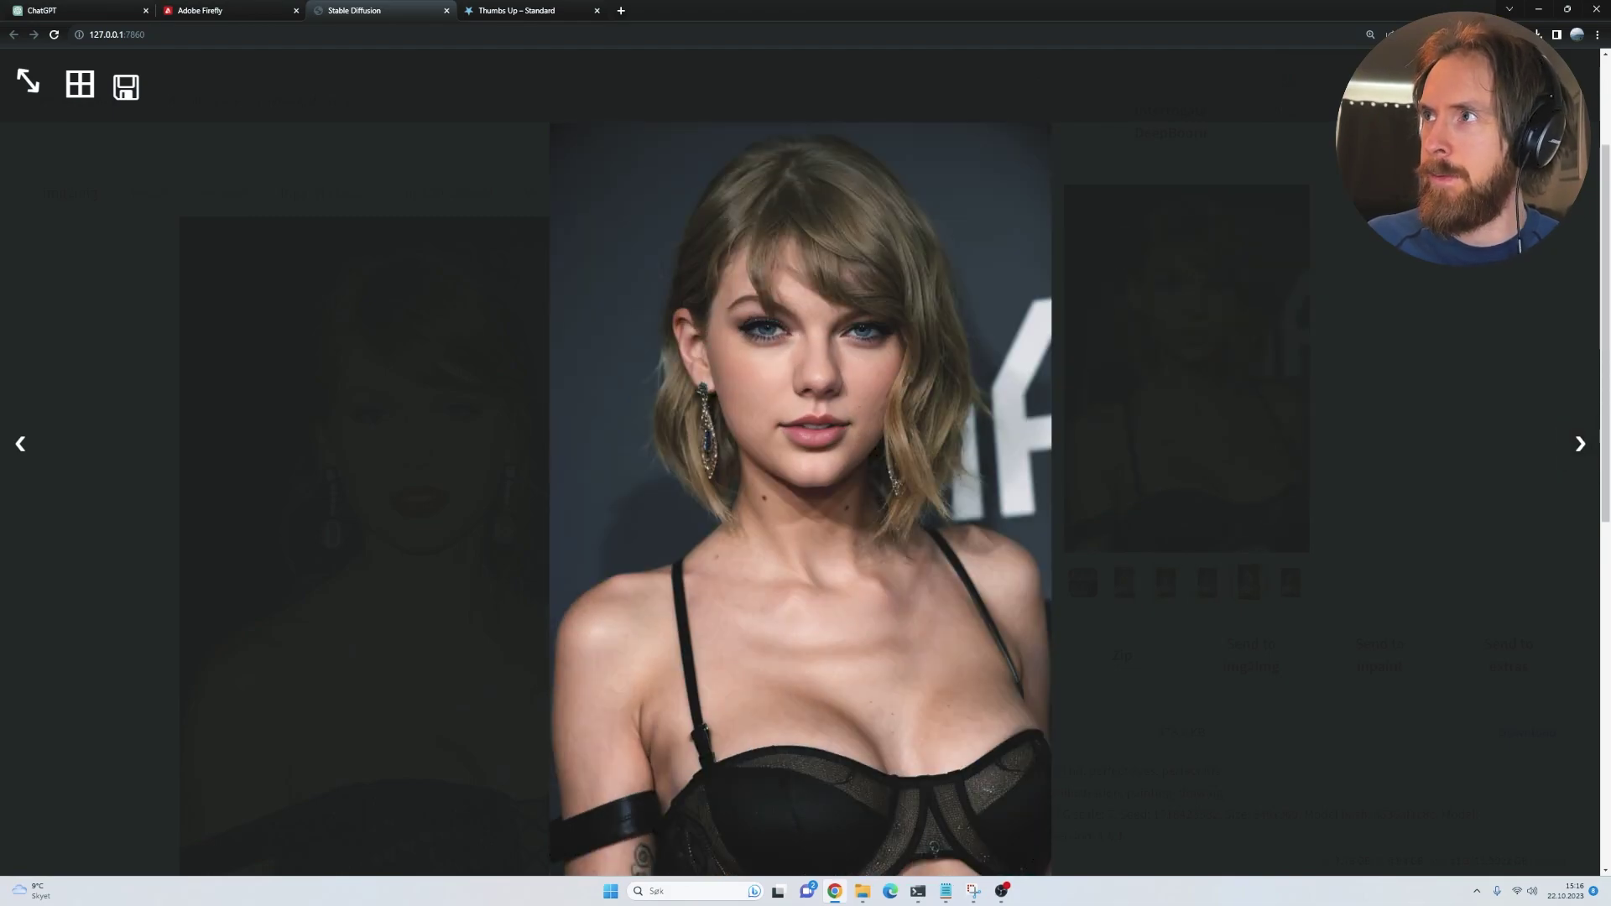
key(Escape)
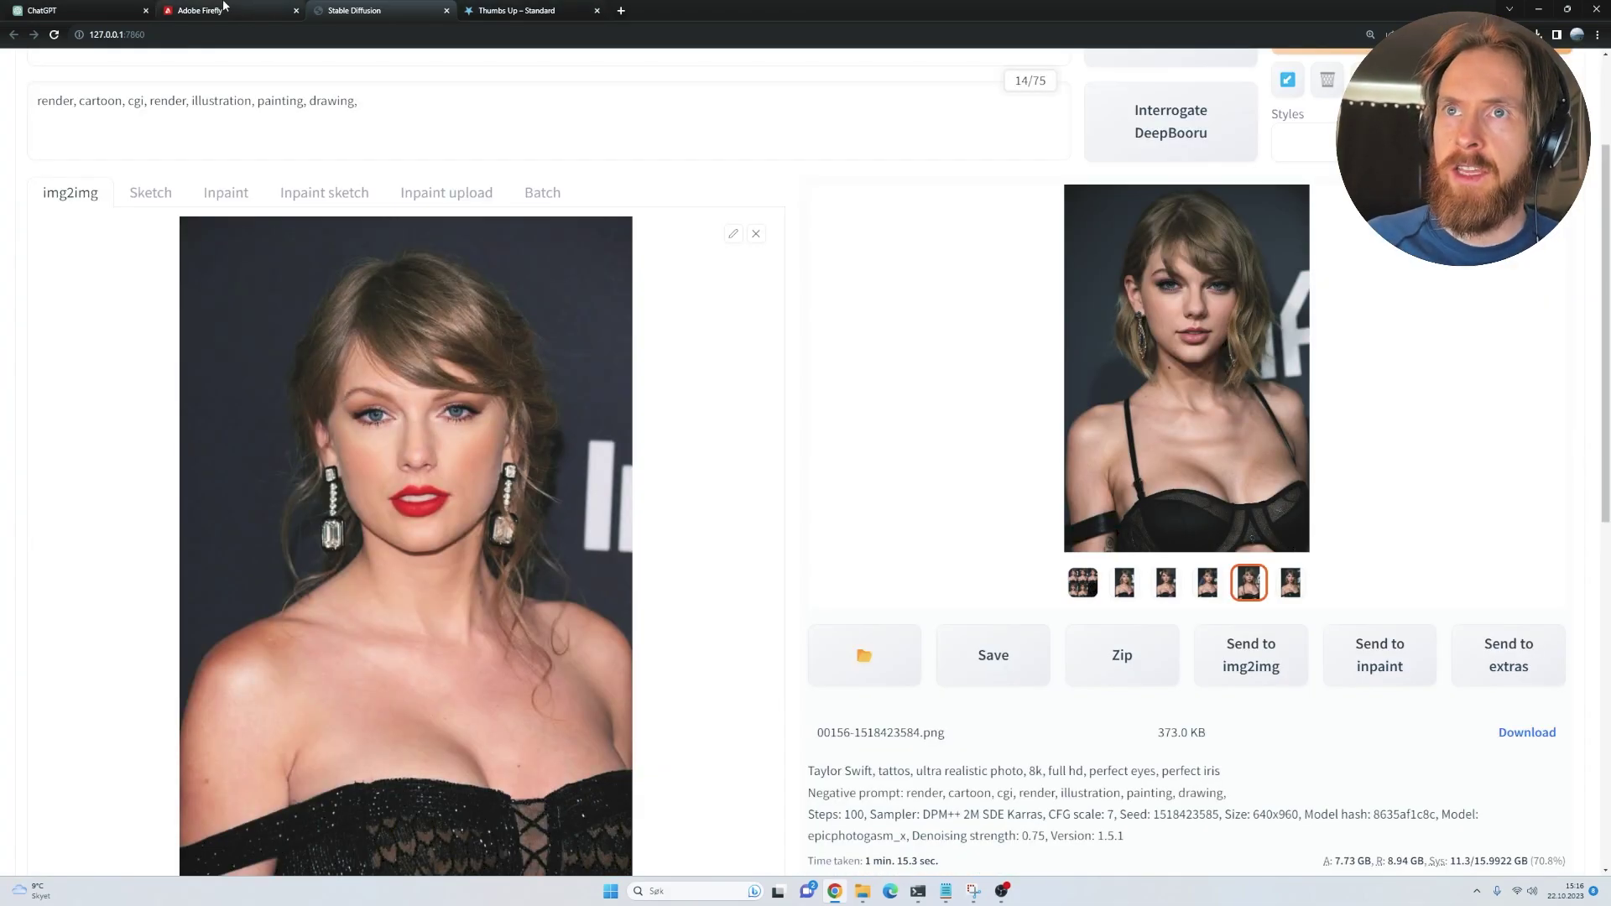
Back in ChatGPT, close the preview and send the tattooed portrait with its upload message
click(50, 10)
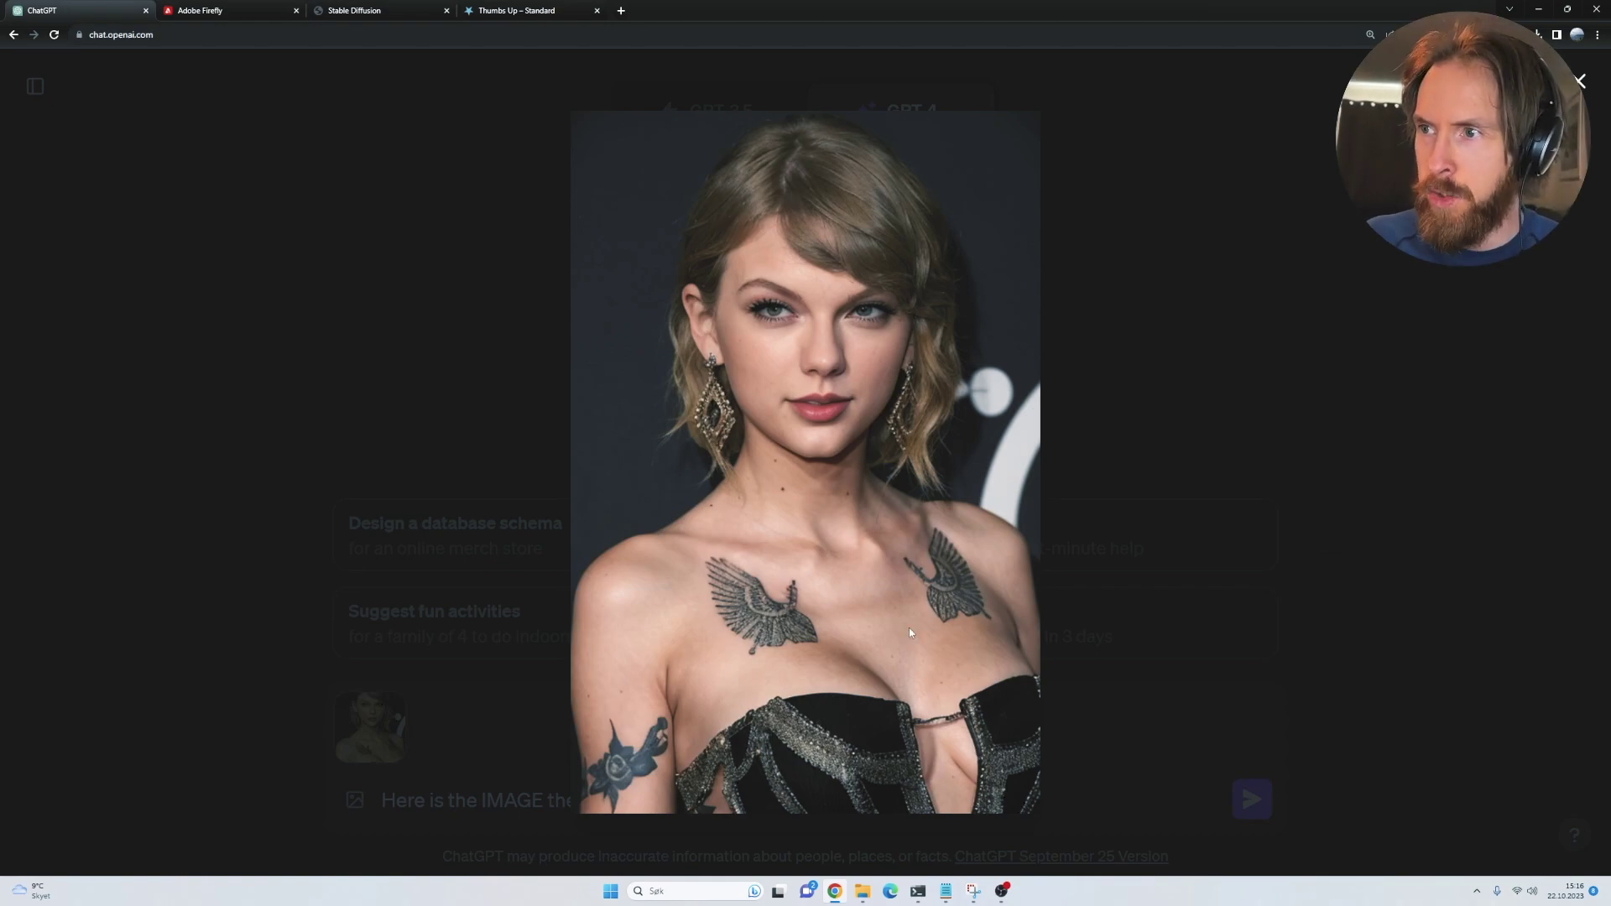
click(1305, 520)
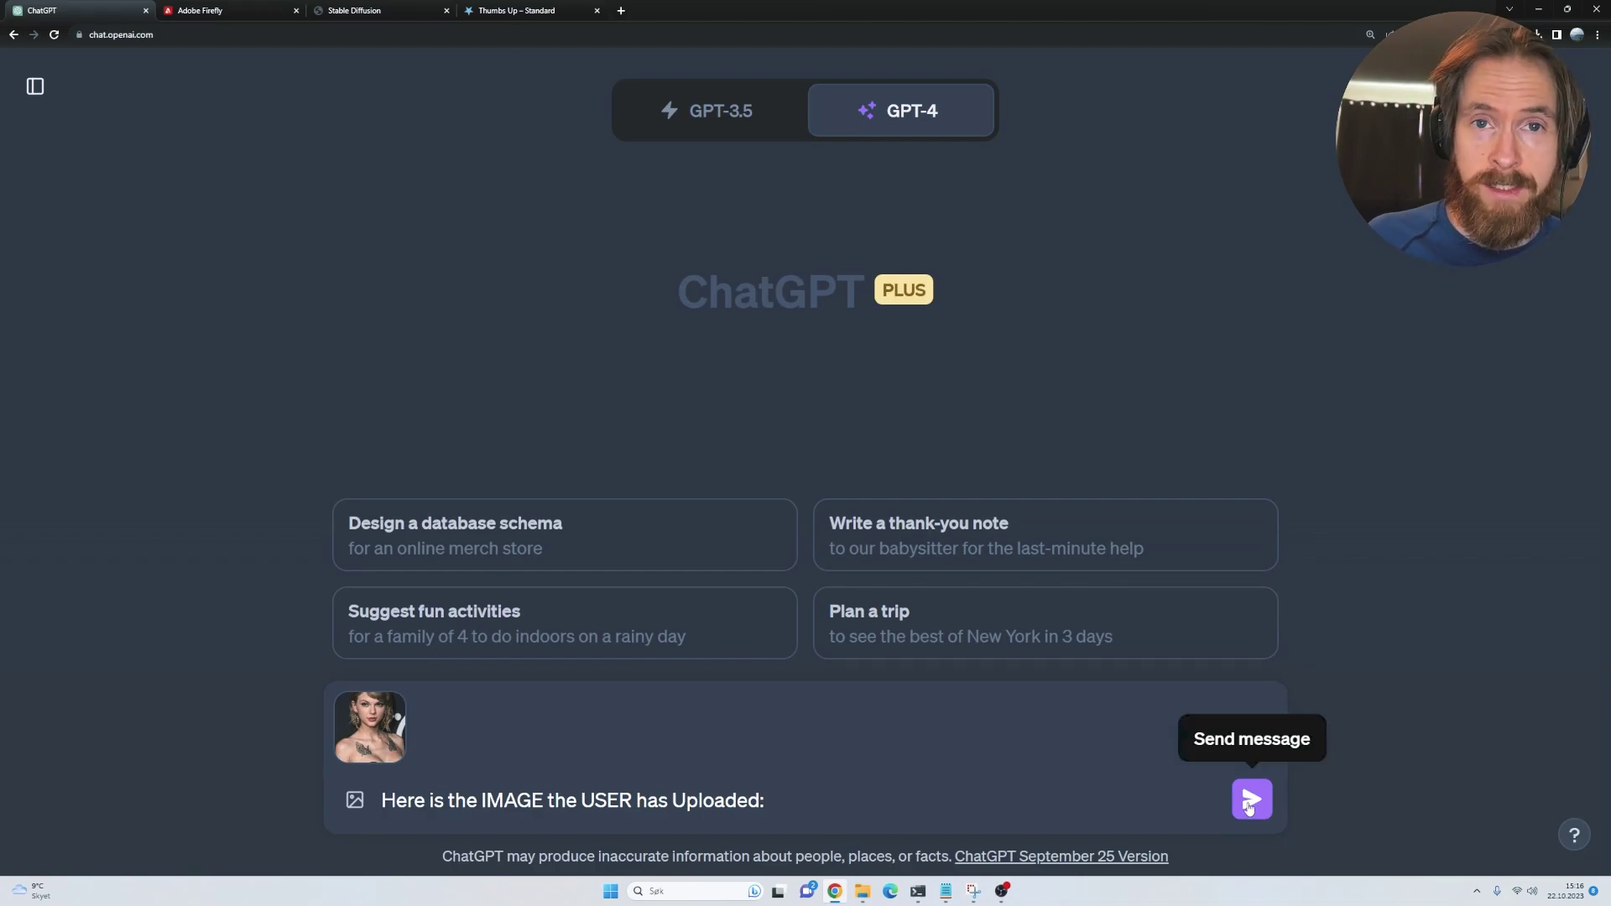
click(1248, 802)
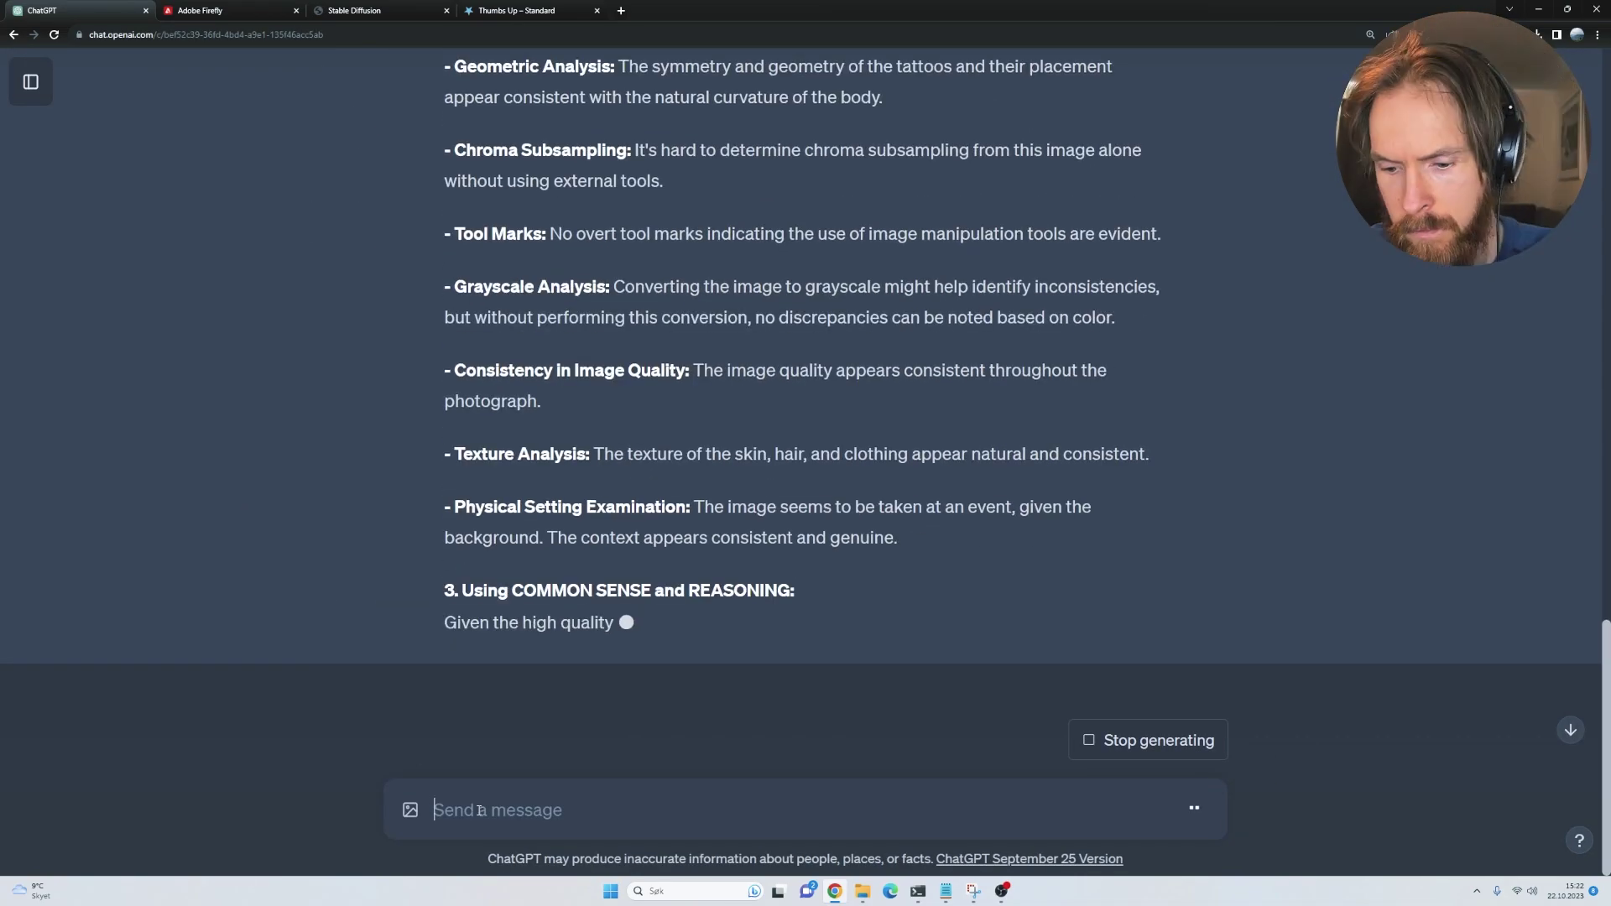
text(Compare it to this image:)
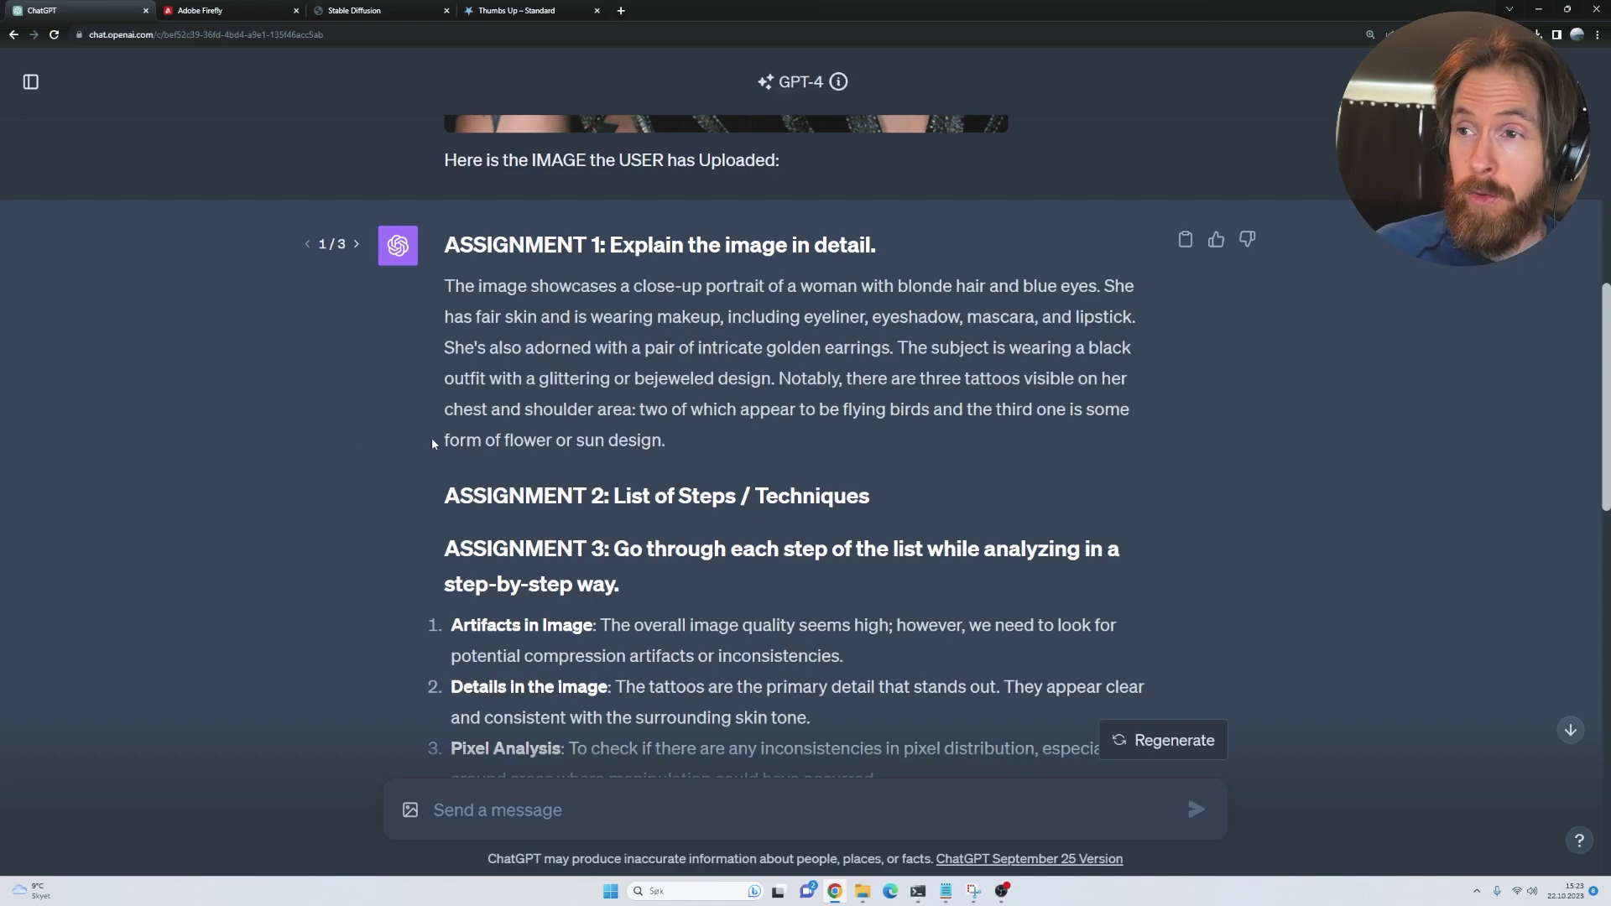
scroll(517, 445, down, 2)
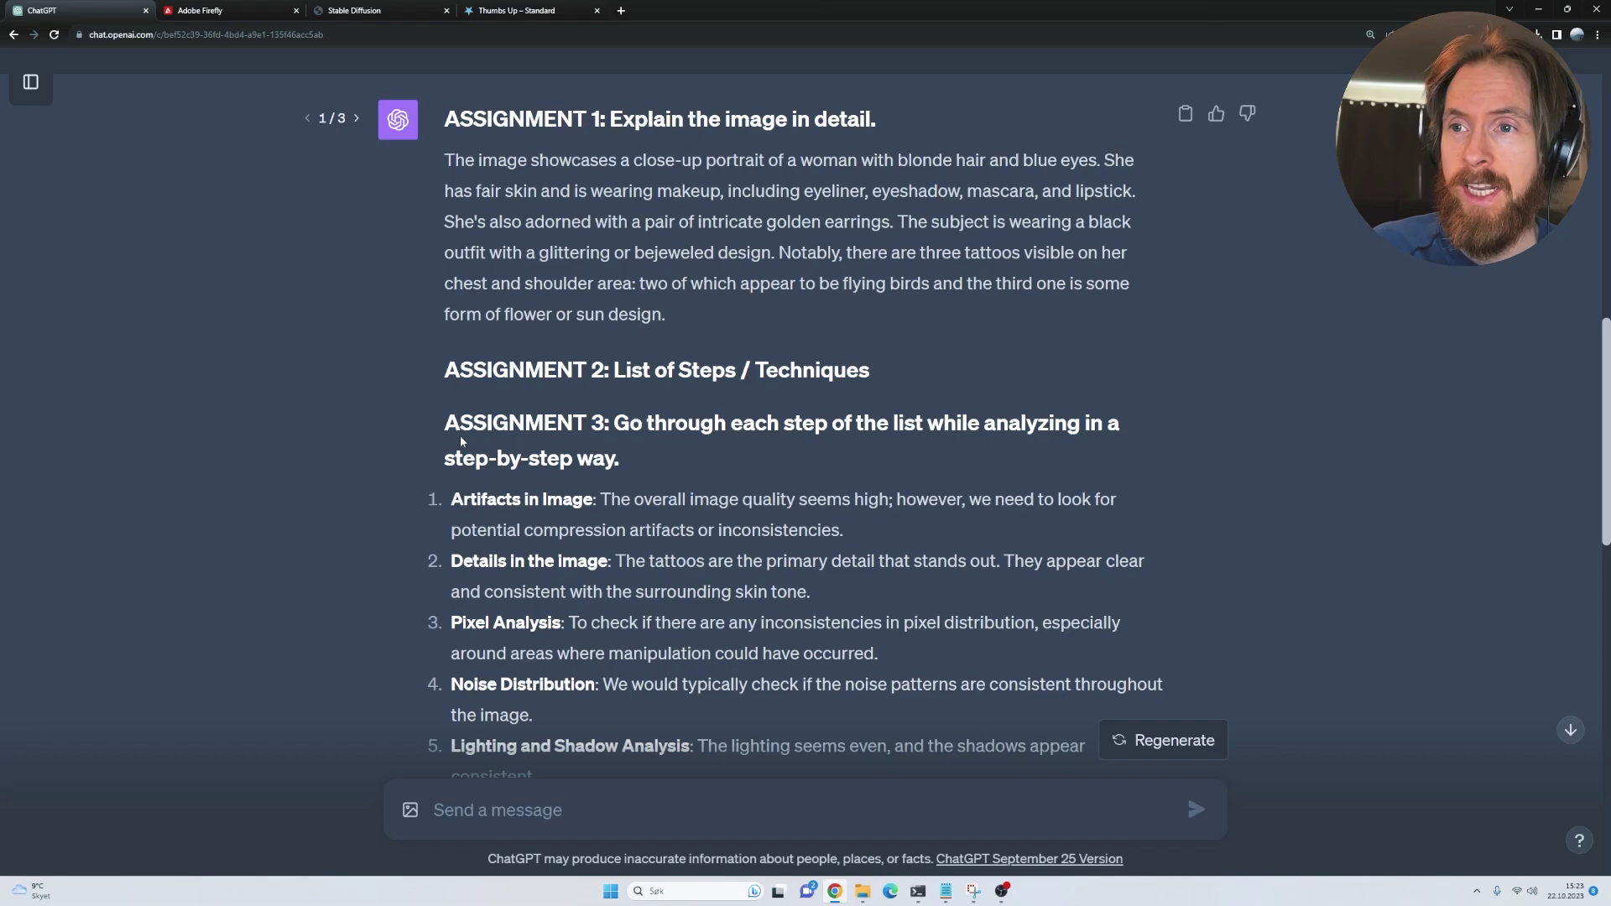
scroll(460, 441, down, 1)
drag(474, 498, 539, 502)
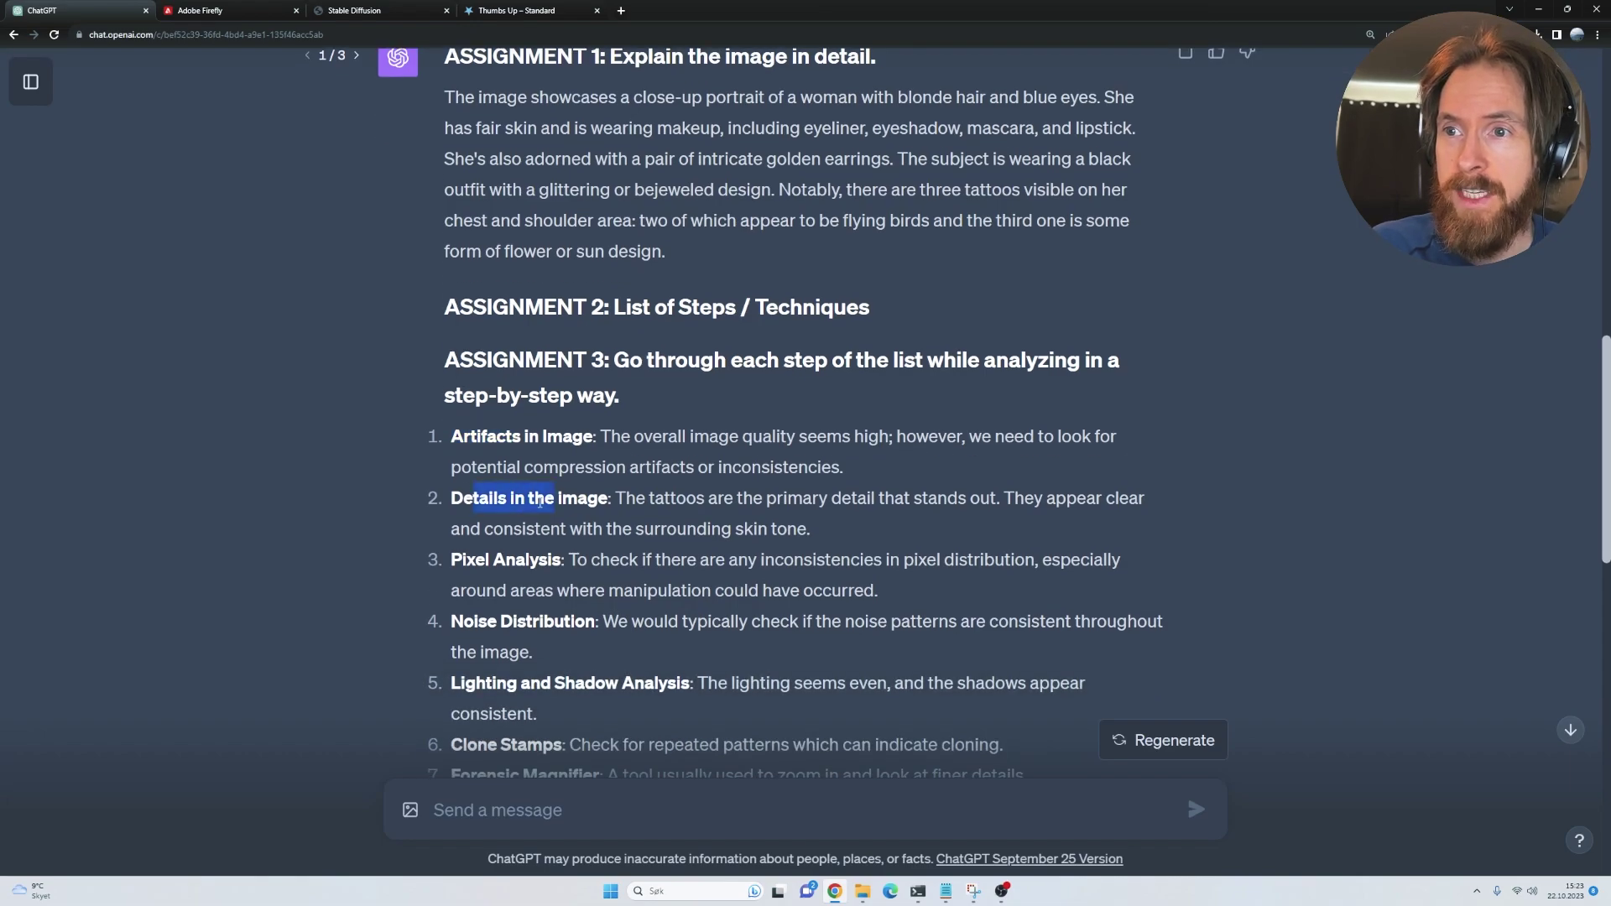
click(343, 481)
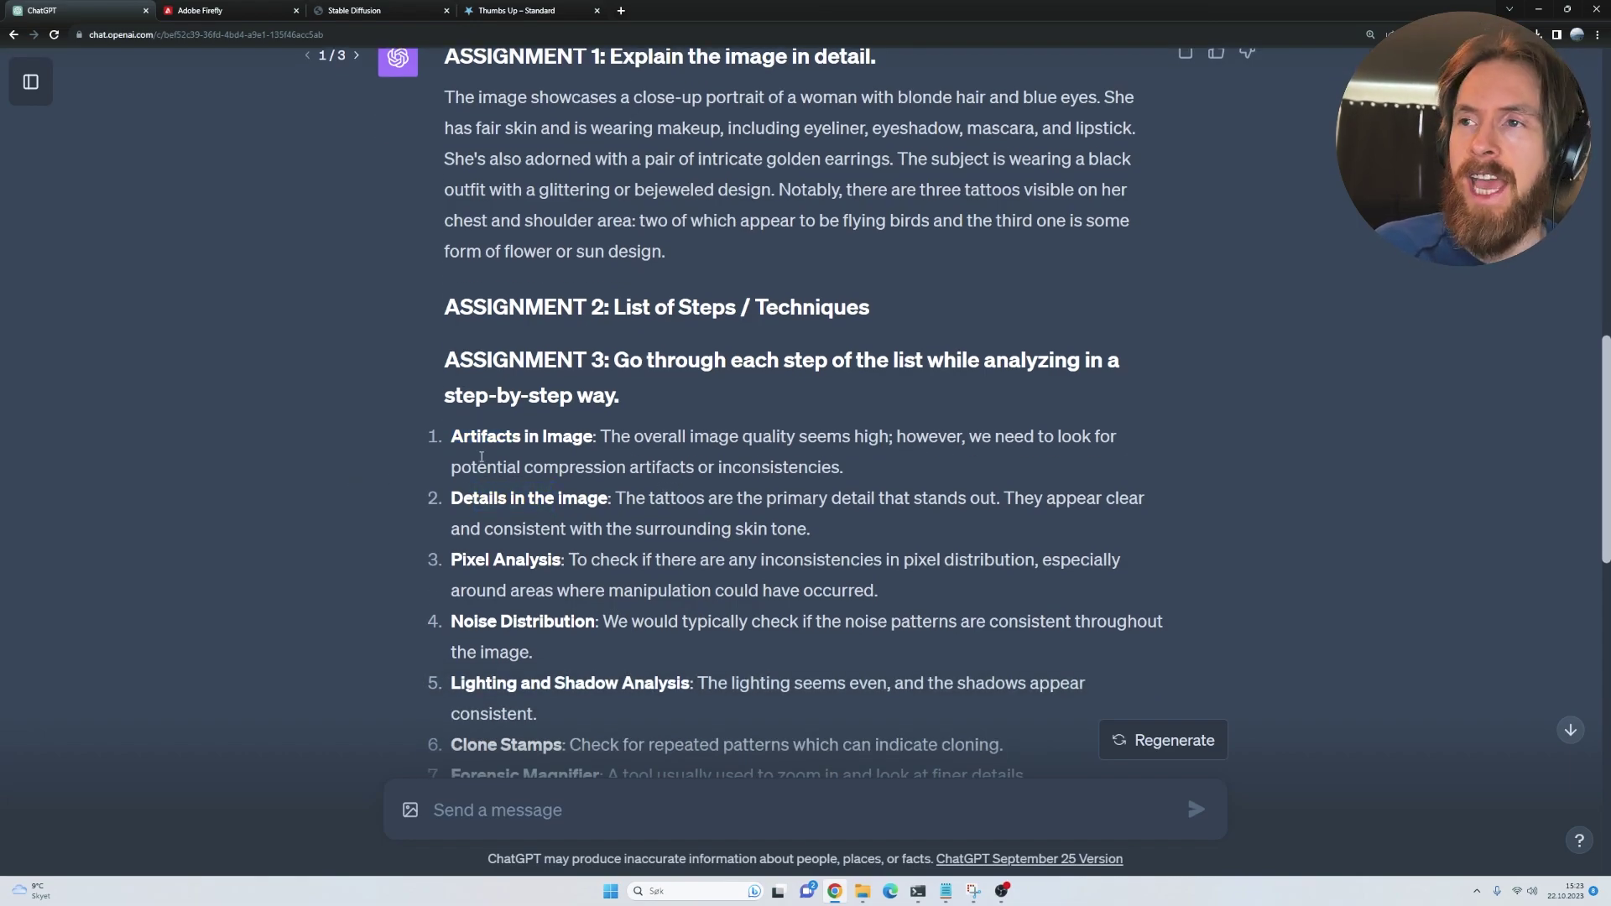
scroll(481, 457, up, 6)
scroll(380, 470, down, 8)
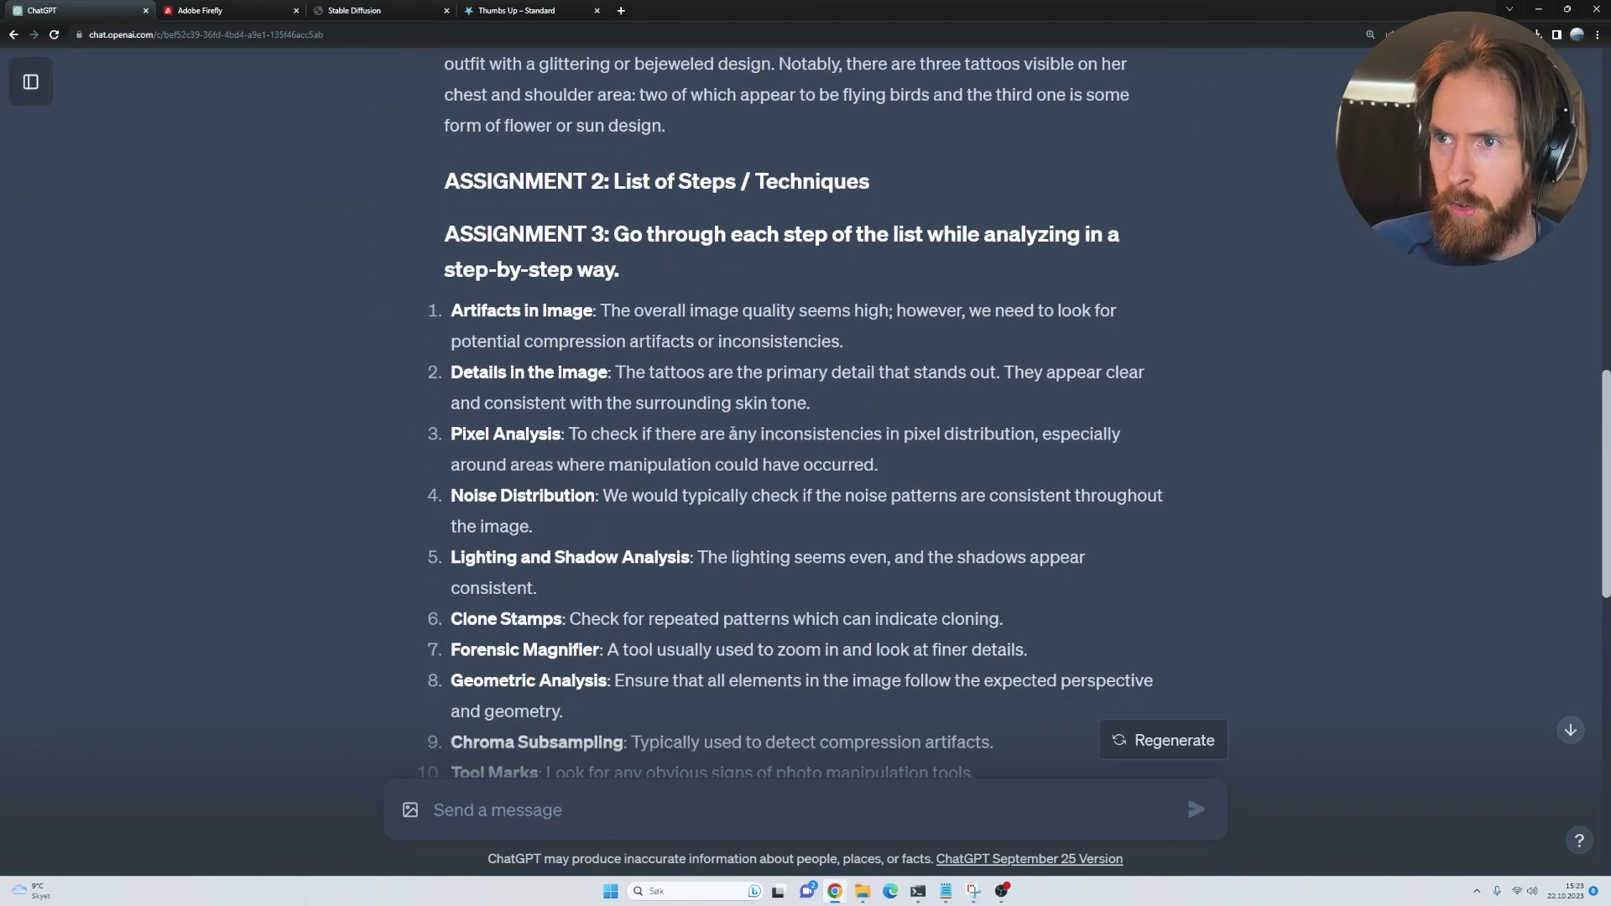
scroll(703, 485, down, 3)
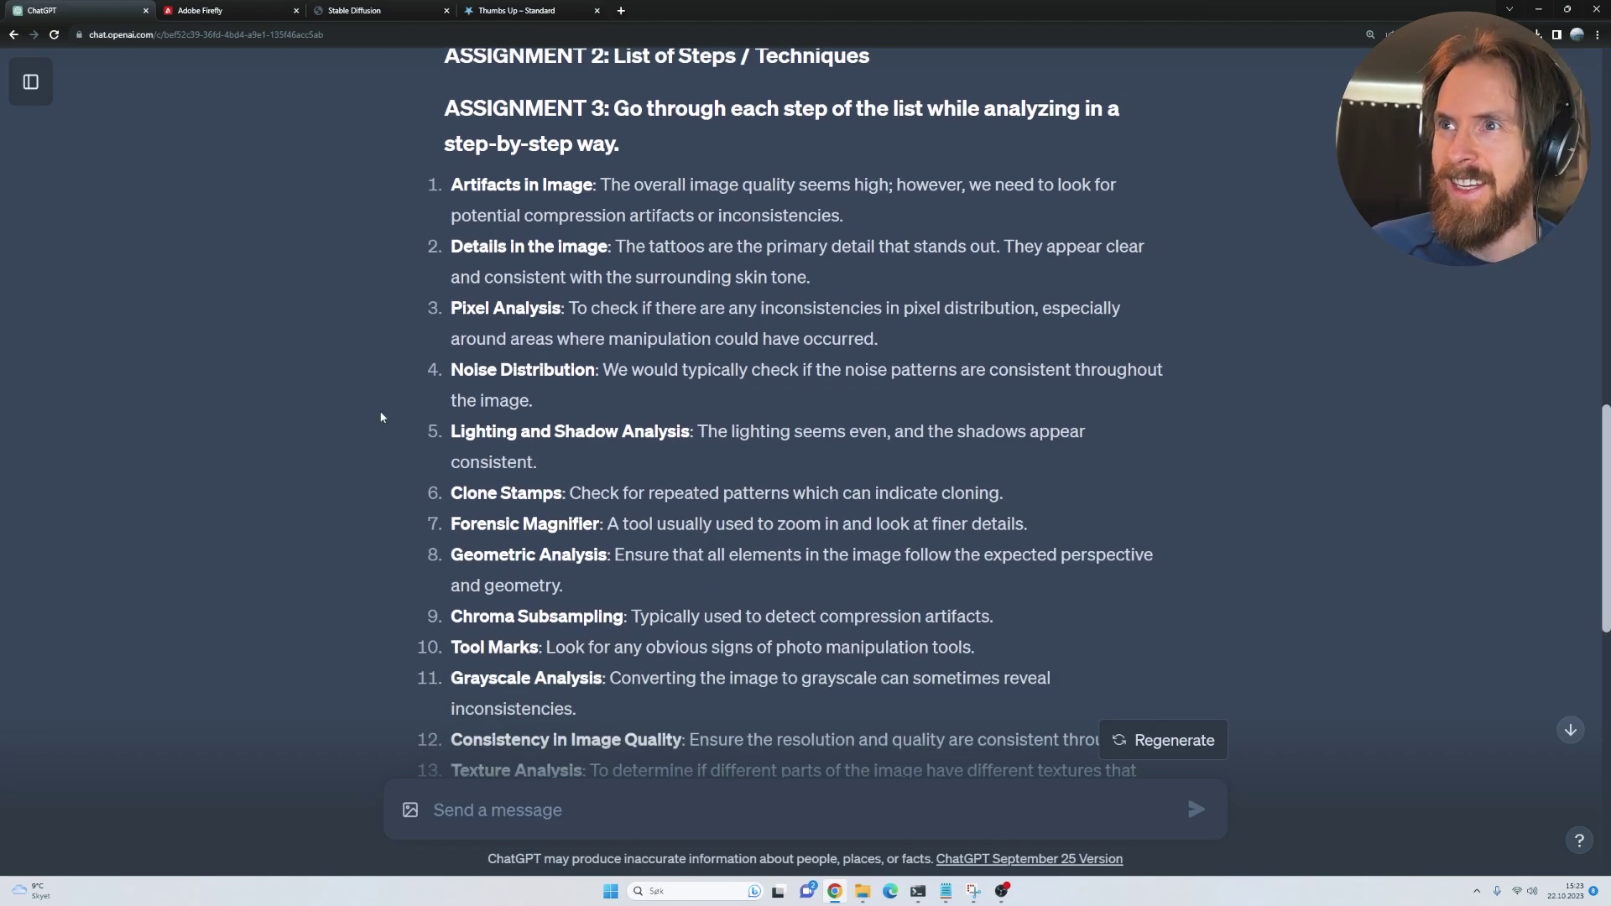
drag(628, 250, 825, 281)
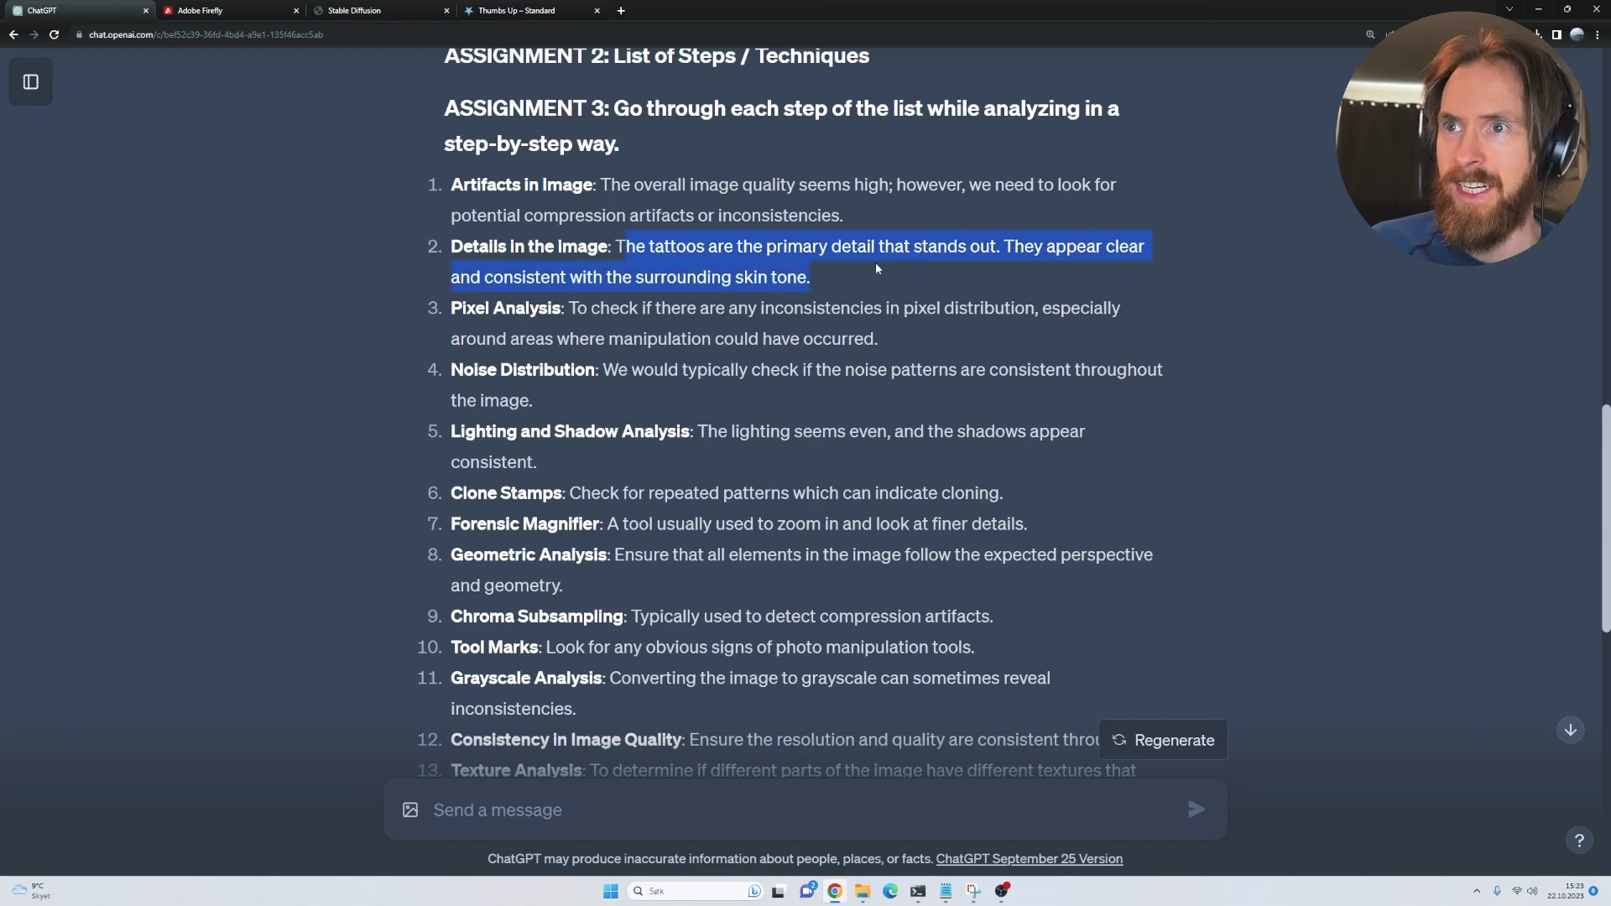
click(821, 290)
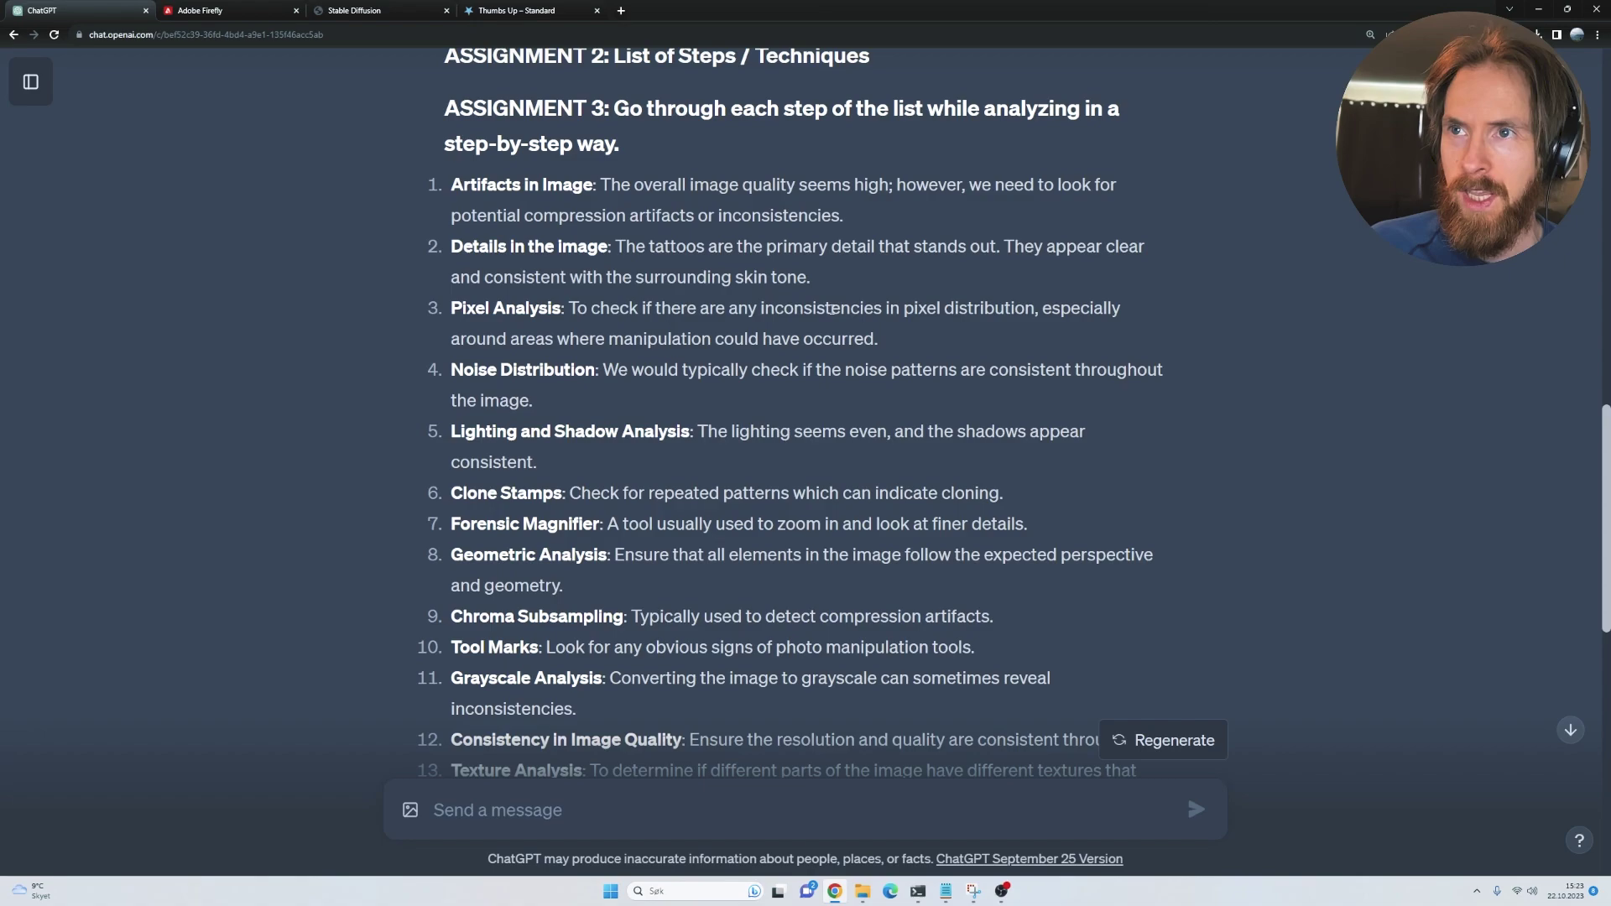
scroll(773, 365, down, 1)
scroll(774, 365, down, 2)
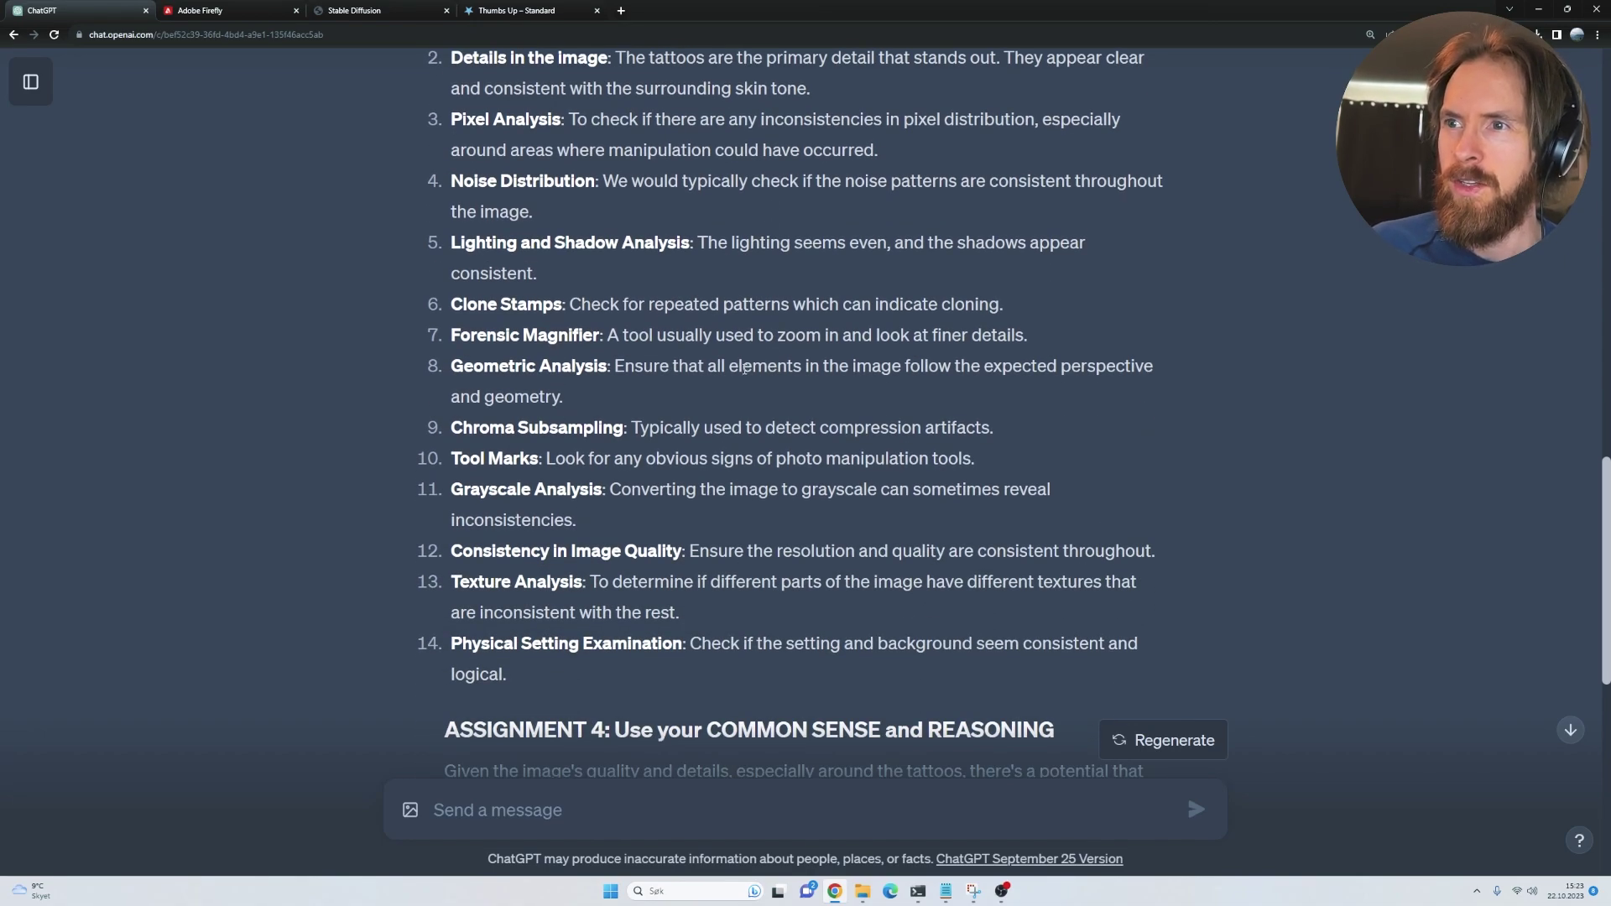
scroll(743, 369, down, 6)
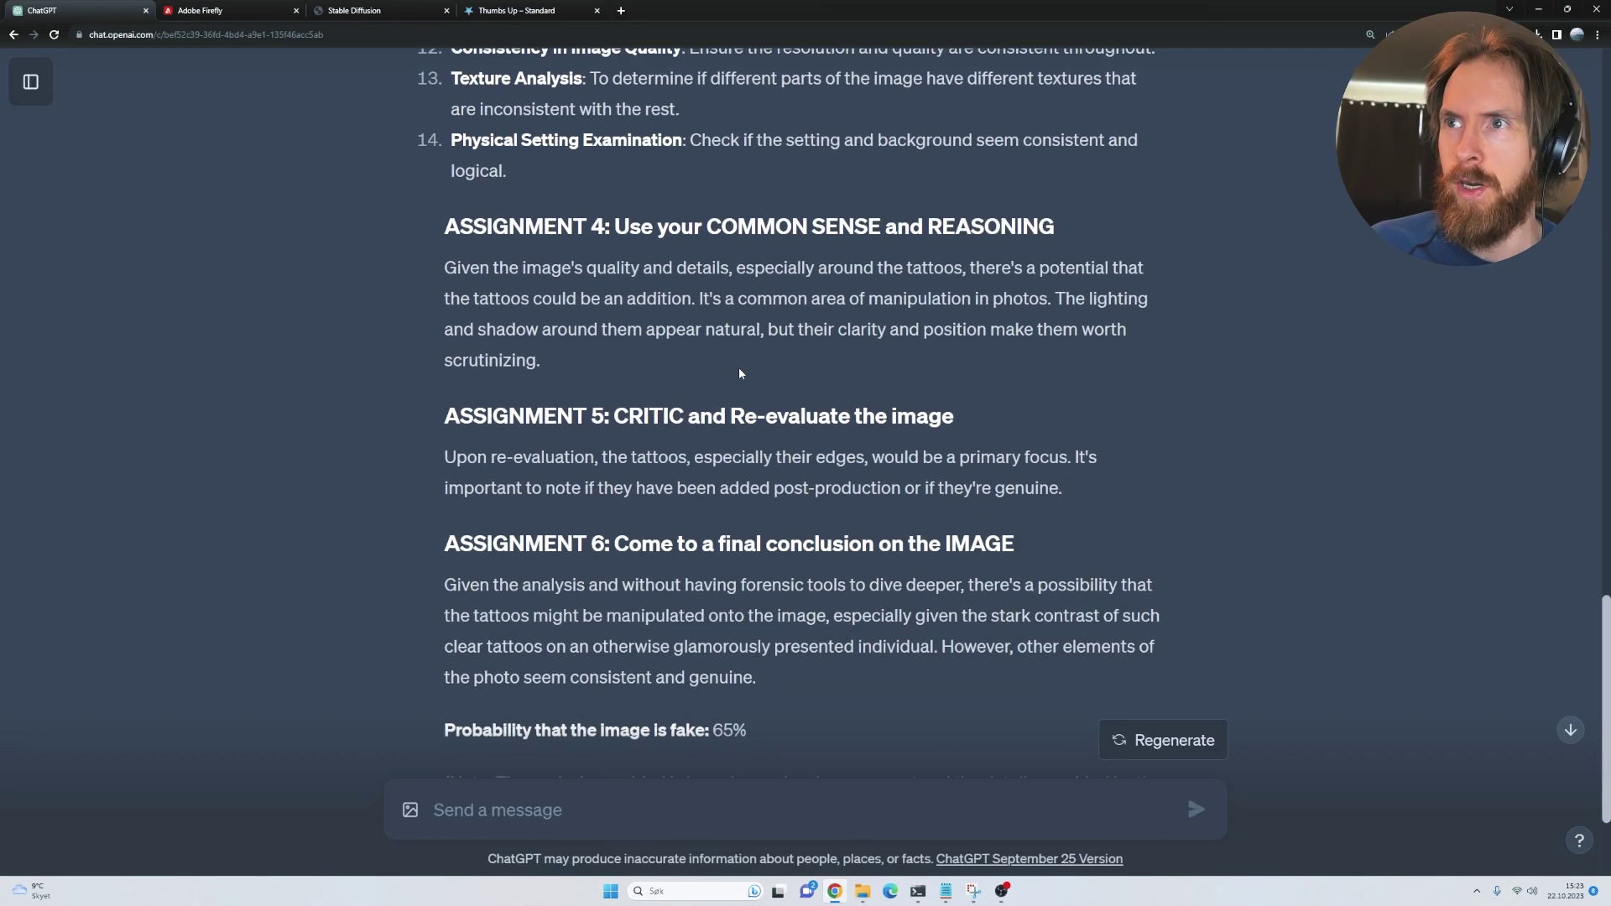
drag(631, 229, 1070, 221)
drag(746, 268, 926, 262)
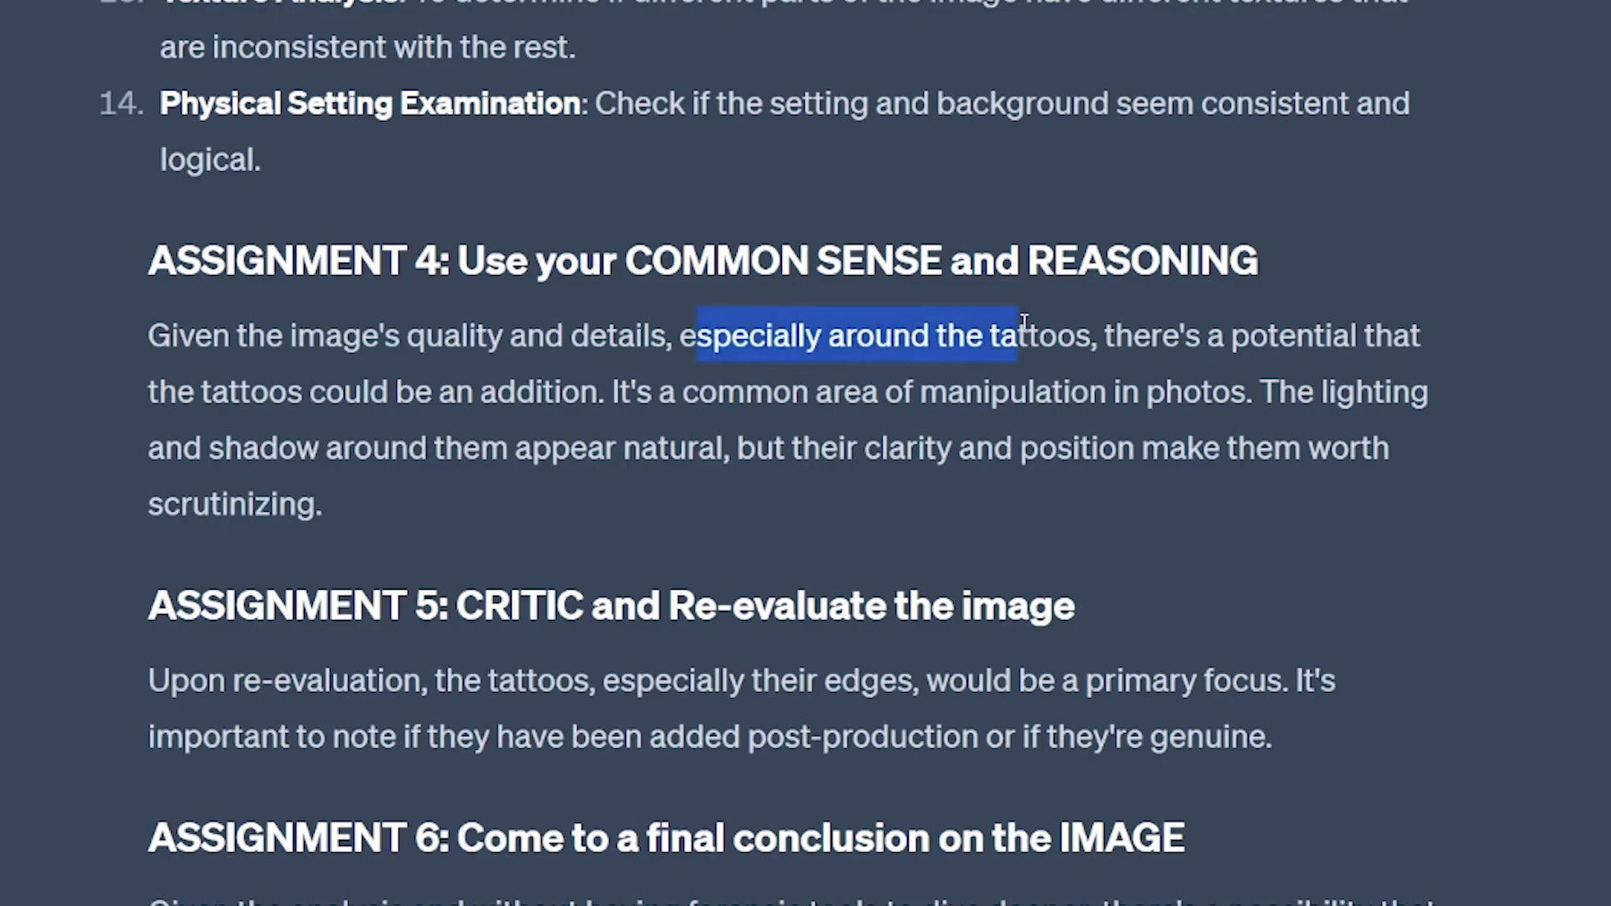
drag(1023, 323, 605, 399)
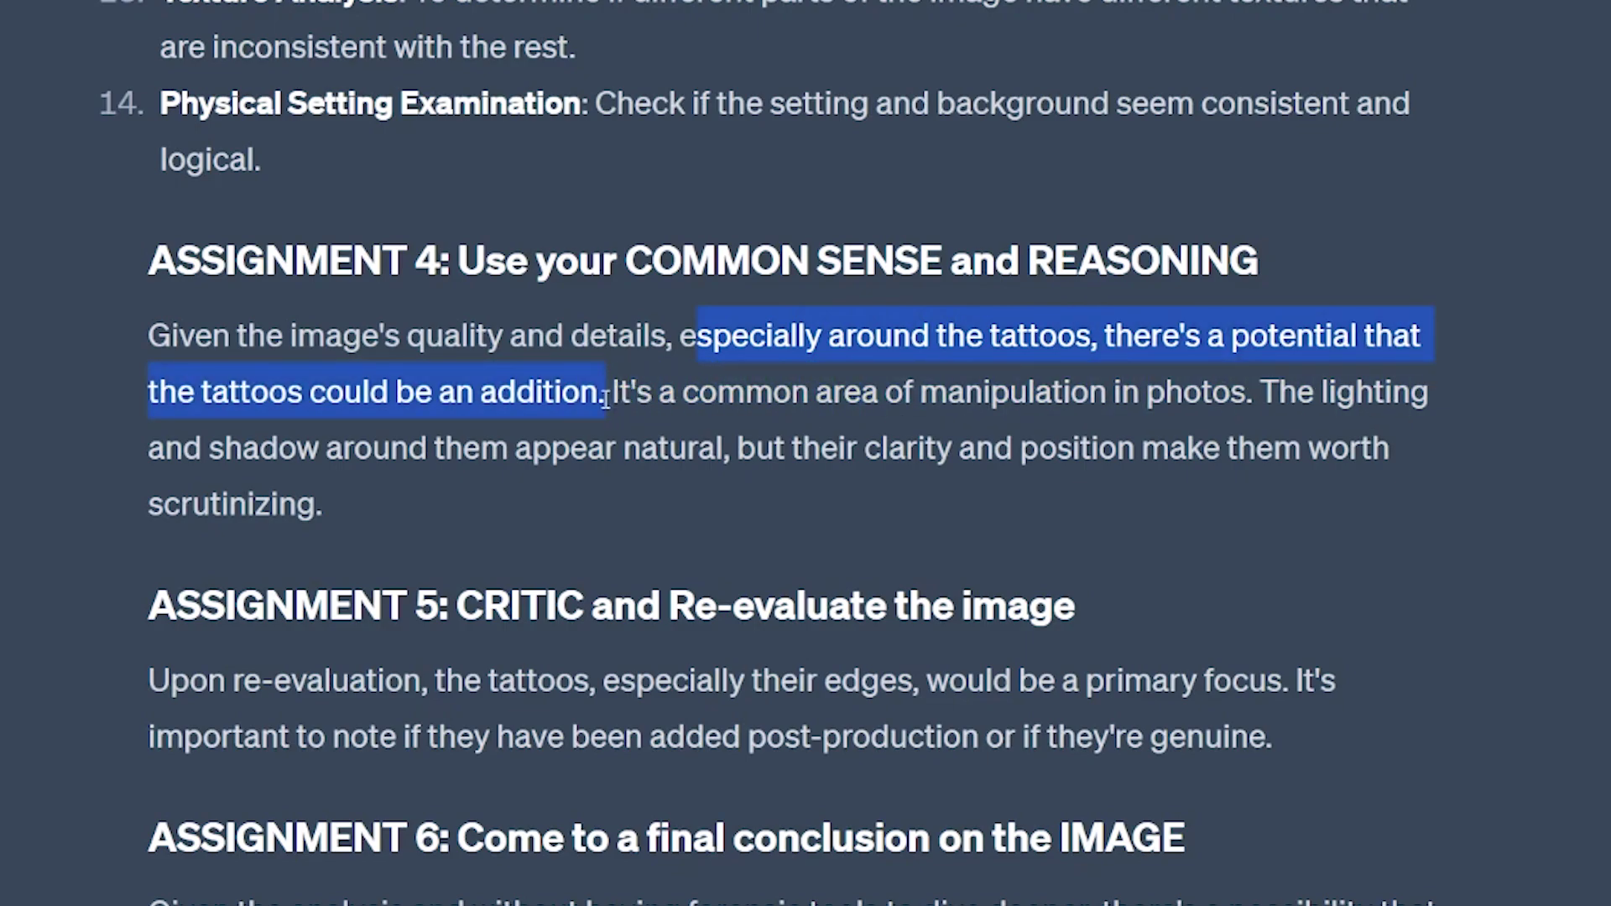
drag(720, 392, 1254, 386)
drag(413, 448, 734, 448)
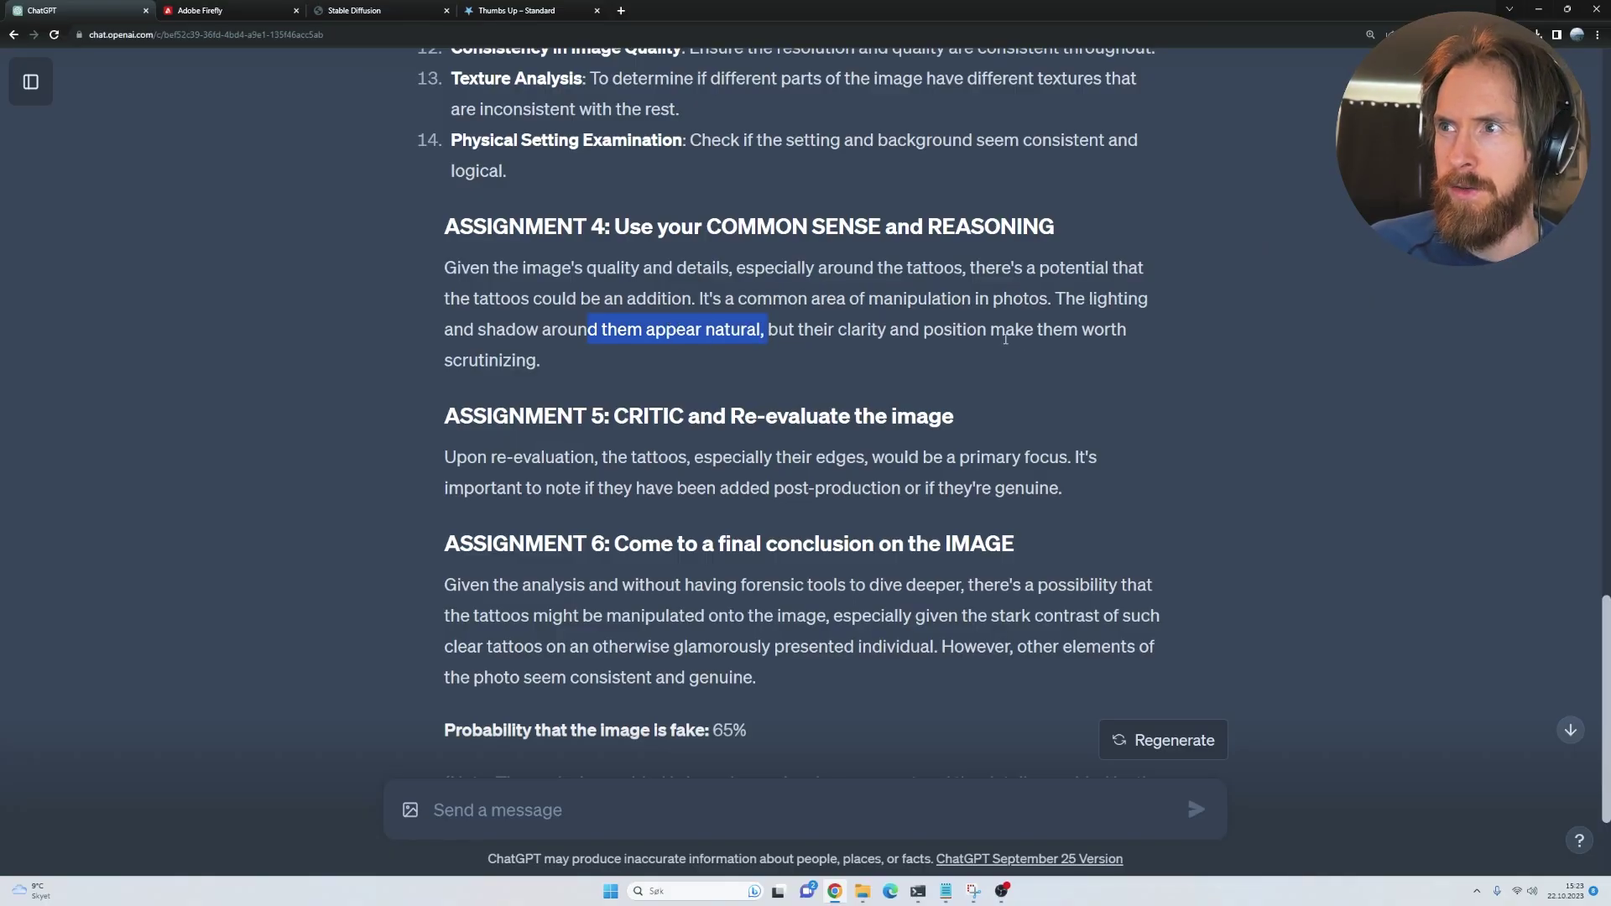
scroll(424, 395, down, 3)
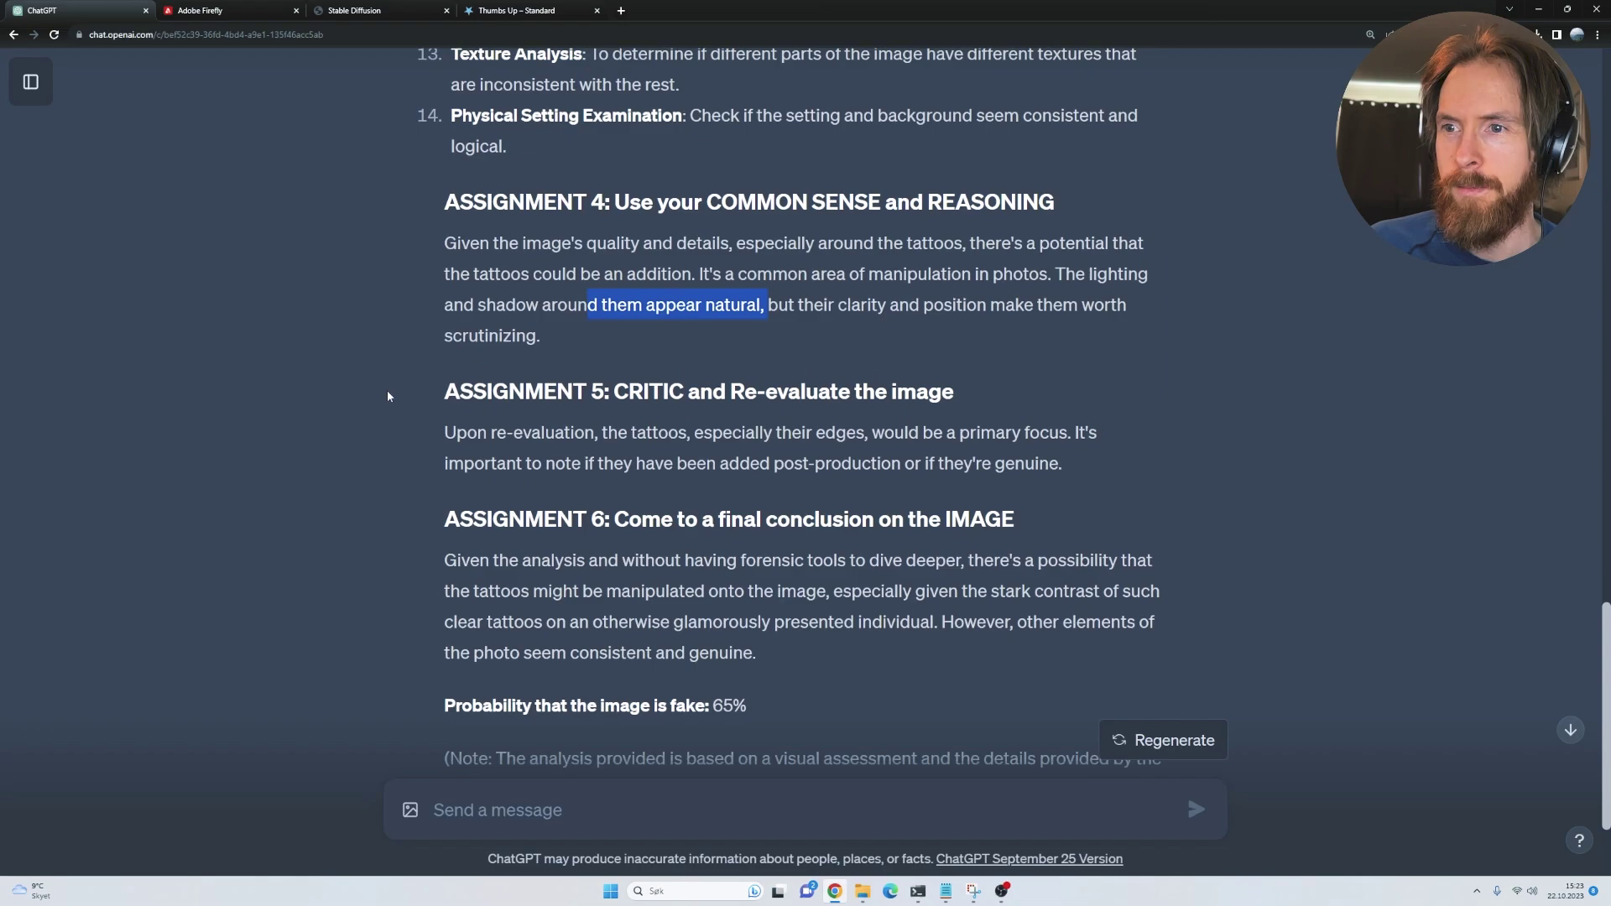
drag(749, 542, 459, 539)
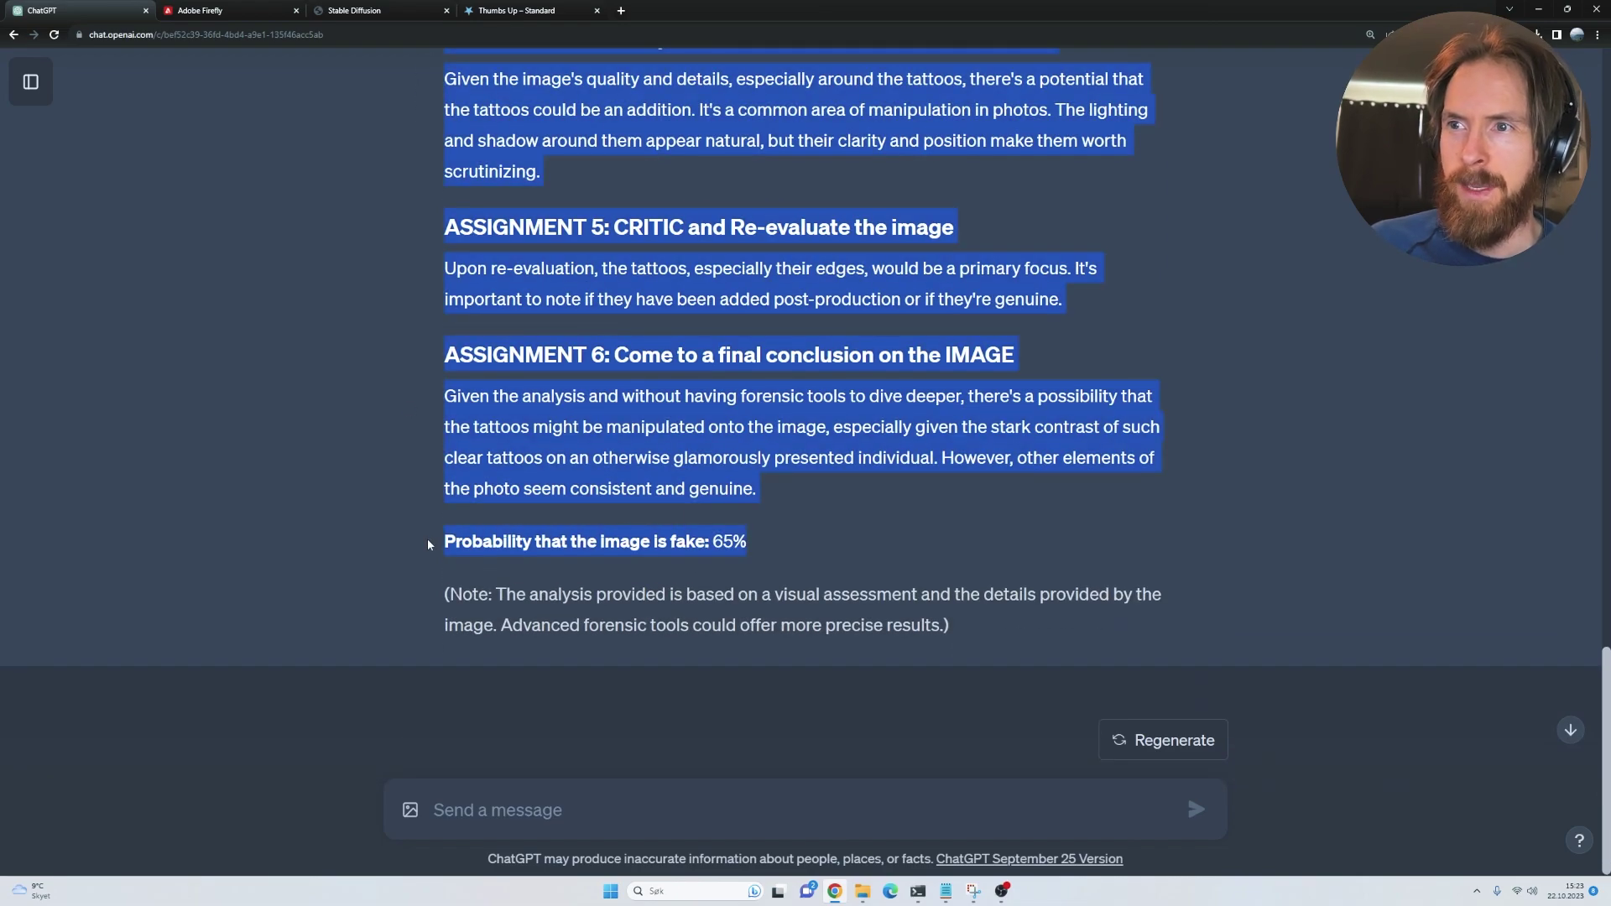
click(421, 542)
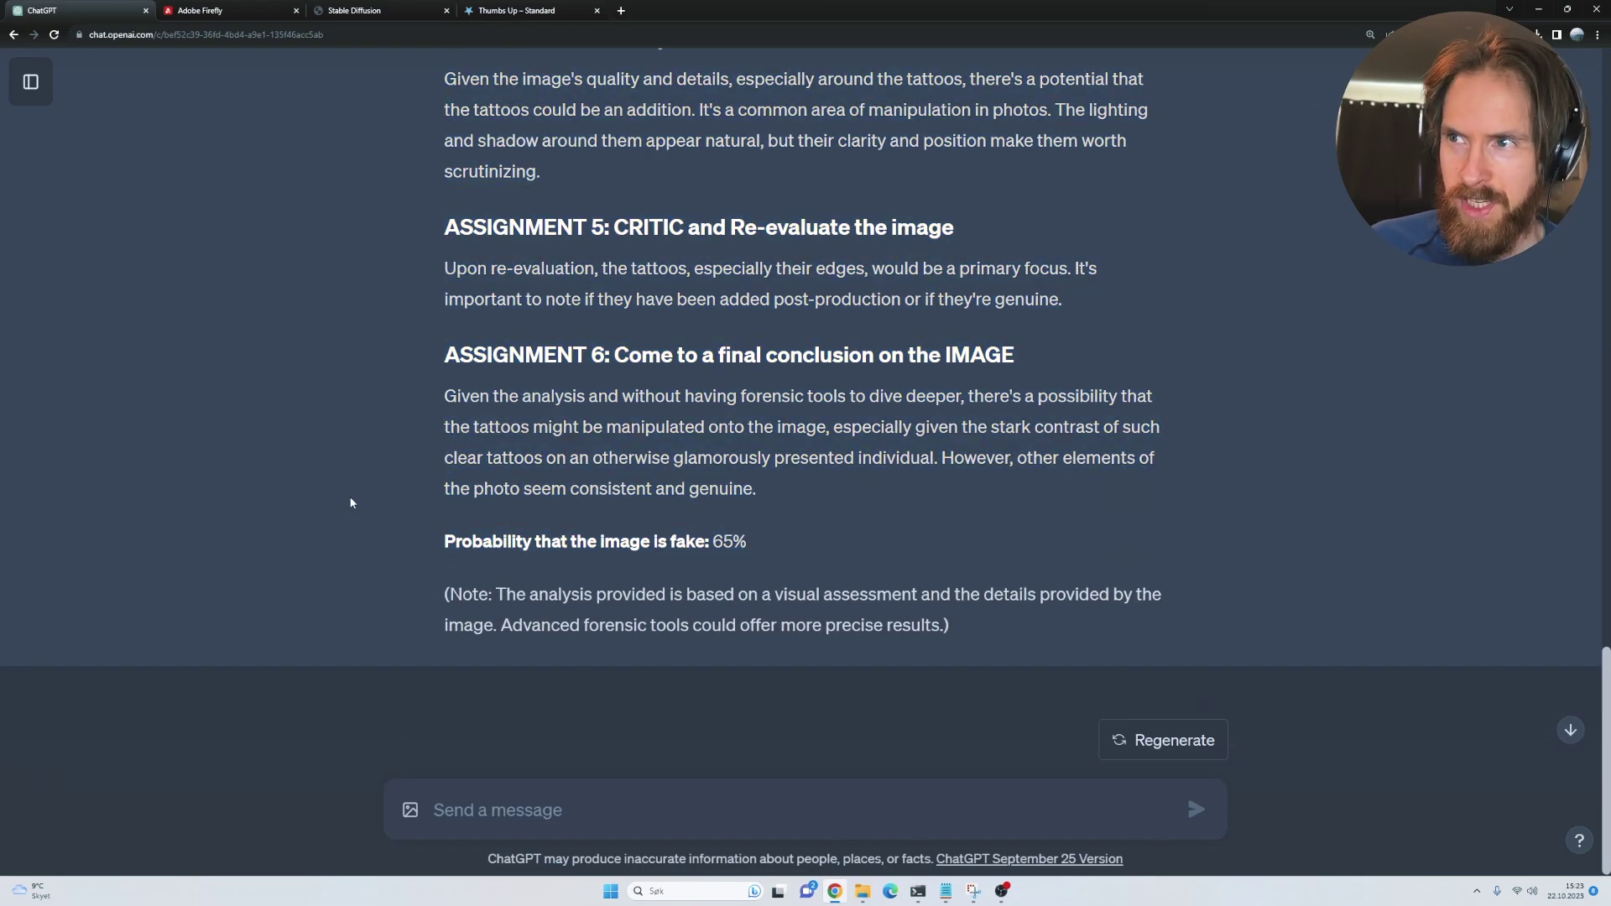
scroll(349, 495, up, 1)
scroll(350, 495, up, 15)
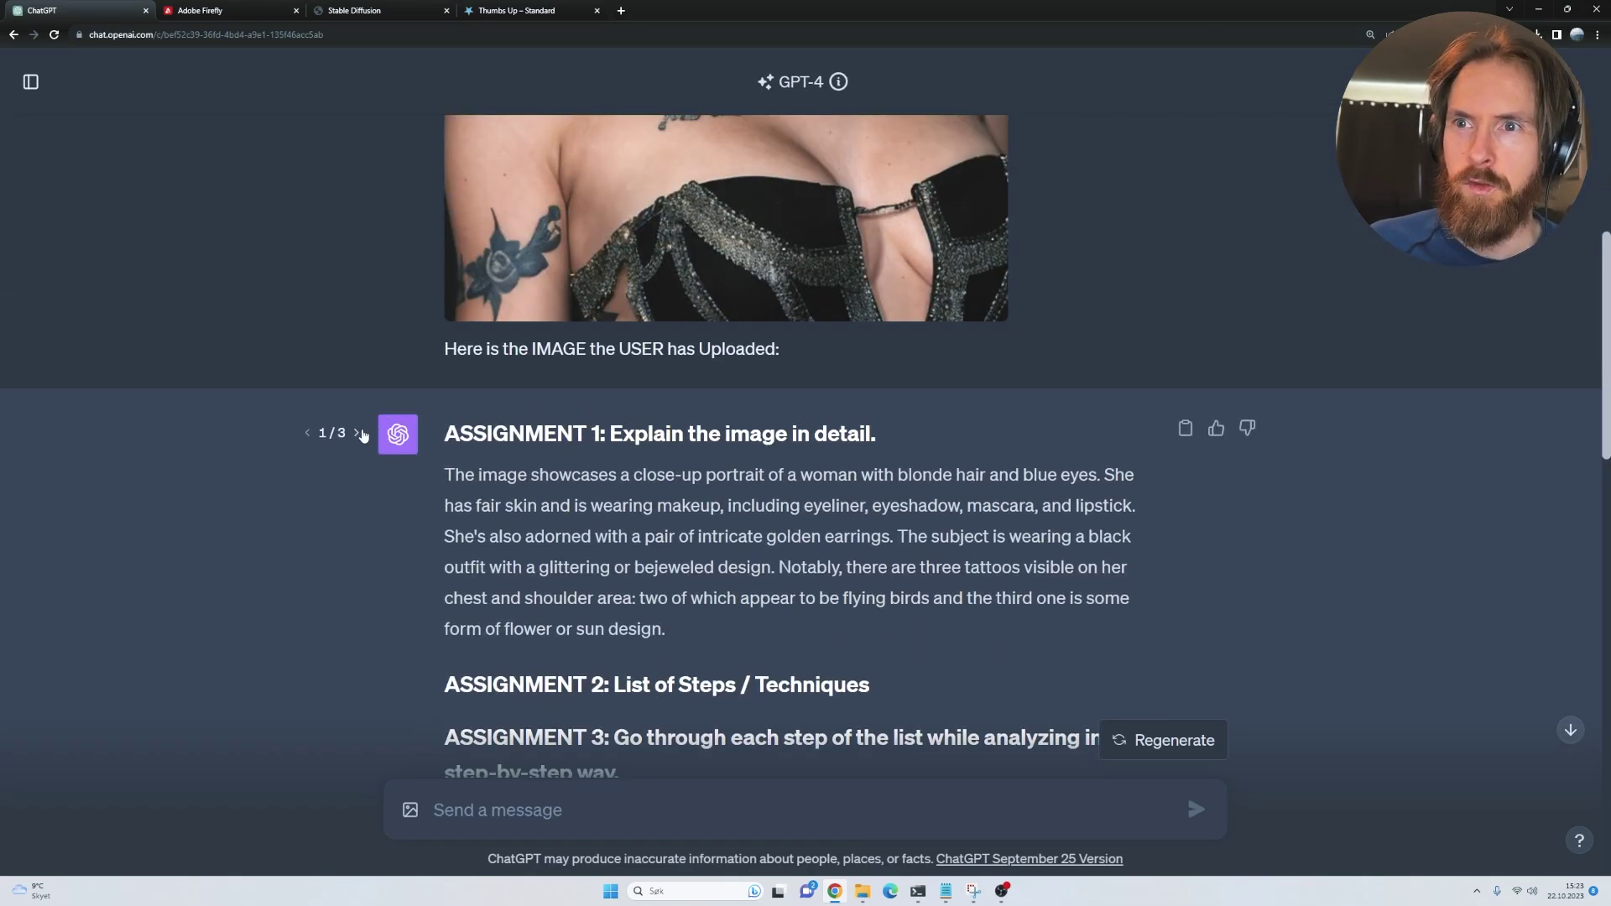
Compare regenerated replies 2/3 (40% fake) and 3/3 (65% fake), then enlarge the man-and-cat image
click(356, 414)
scroll(378, 507, down, 10)
scroll(378, 505, down, 8)
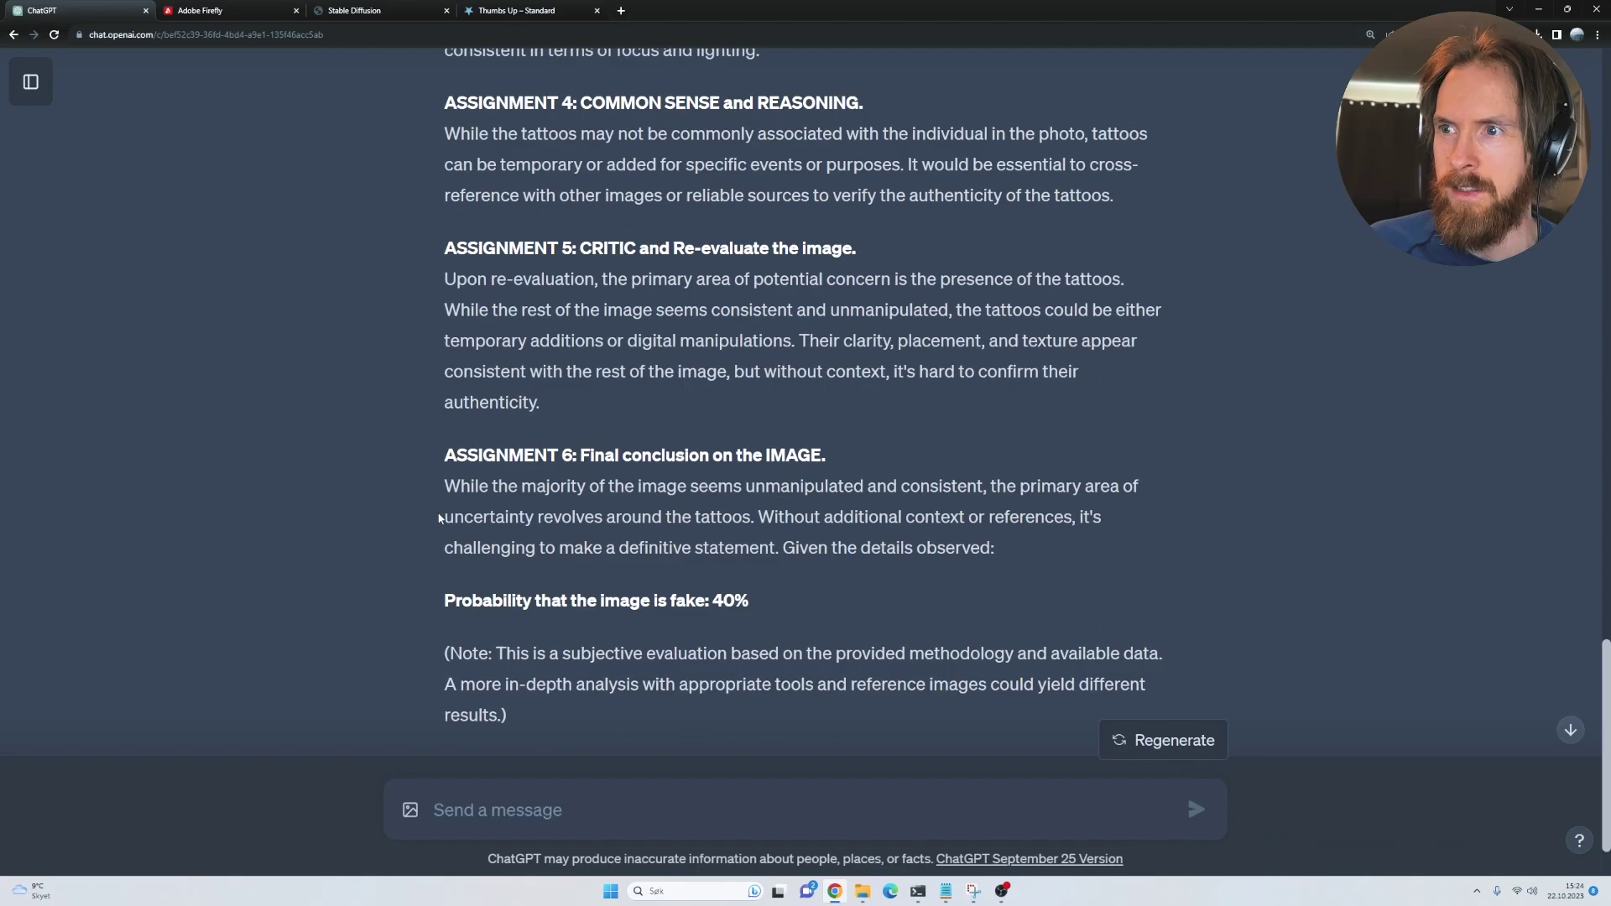
scroll(335, 453, up, 15)
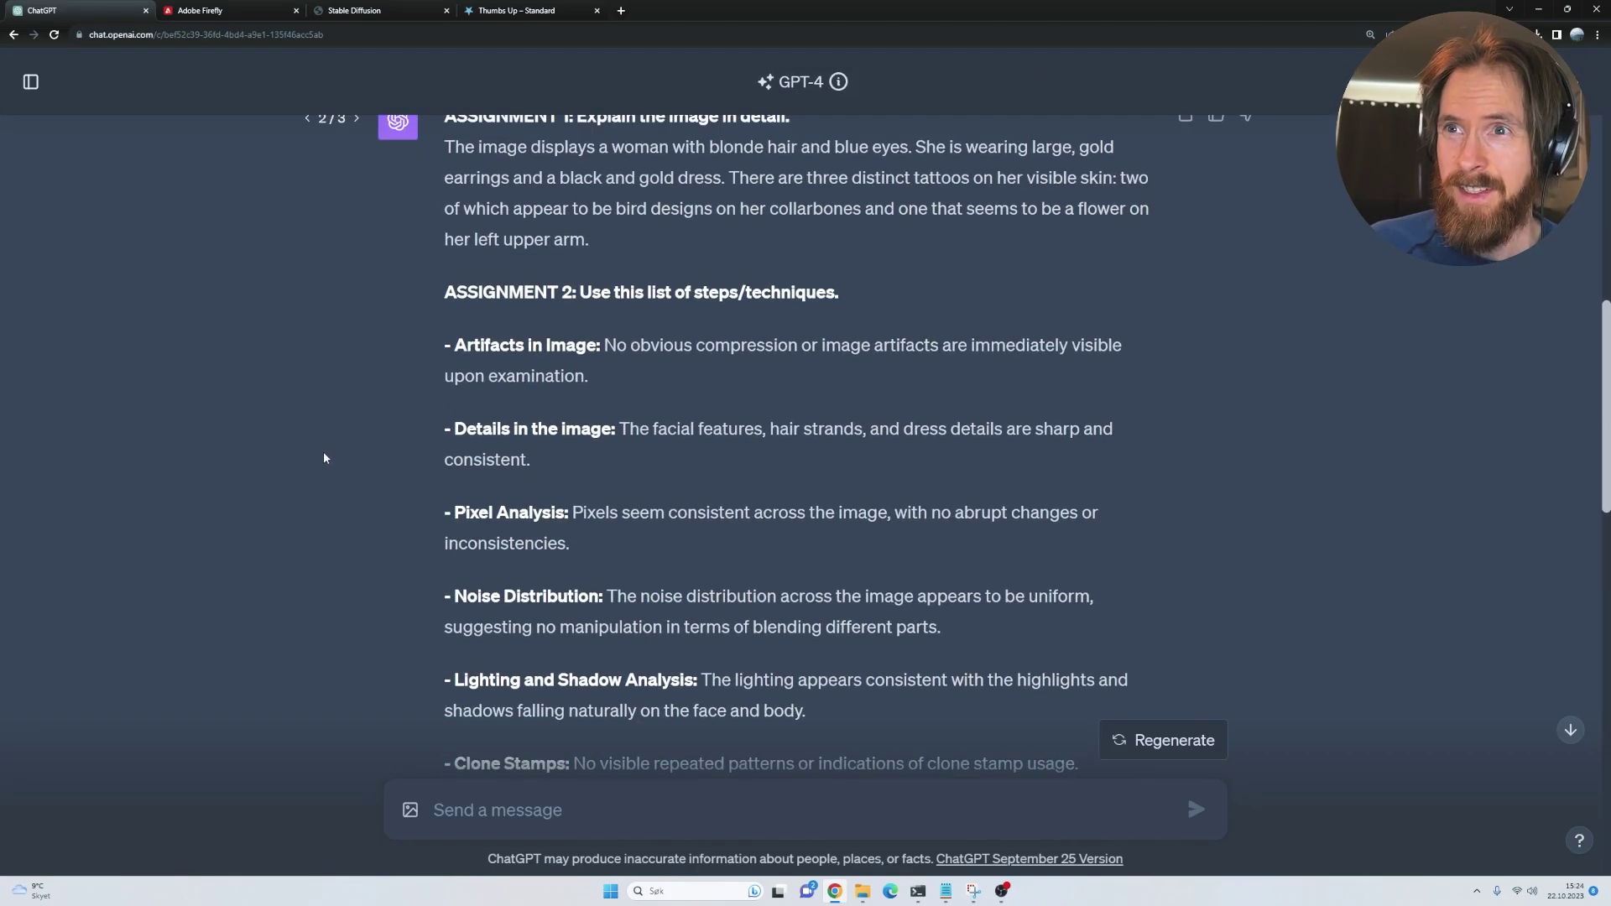
click(356, 433)
scroll(406, 491, down, 15)
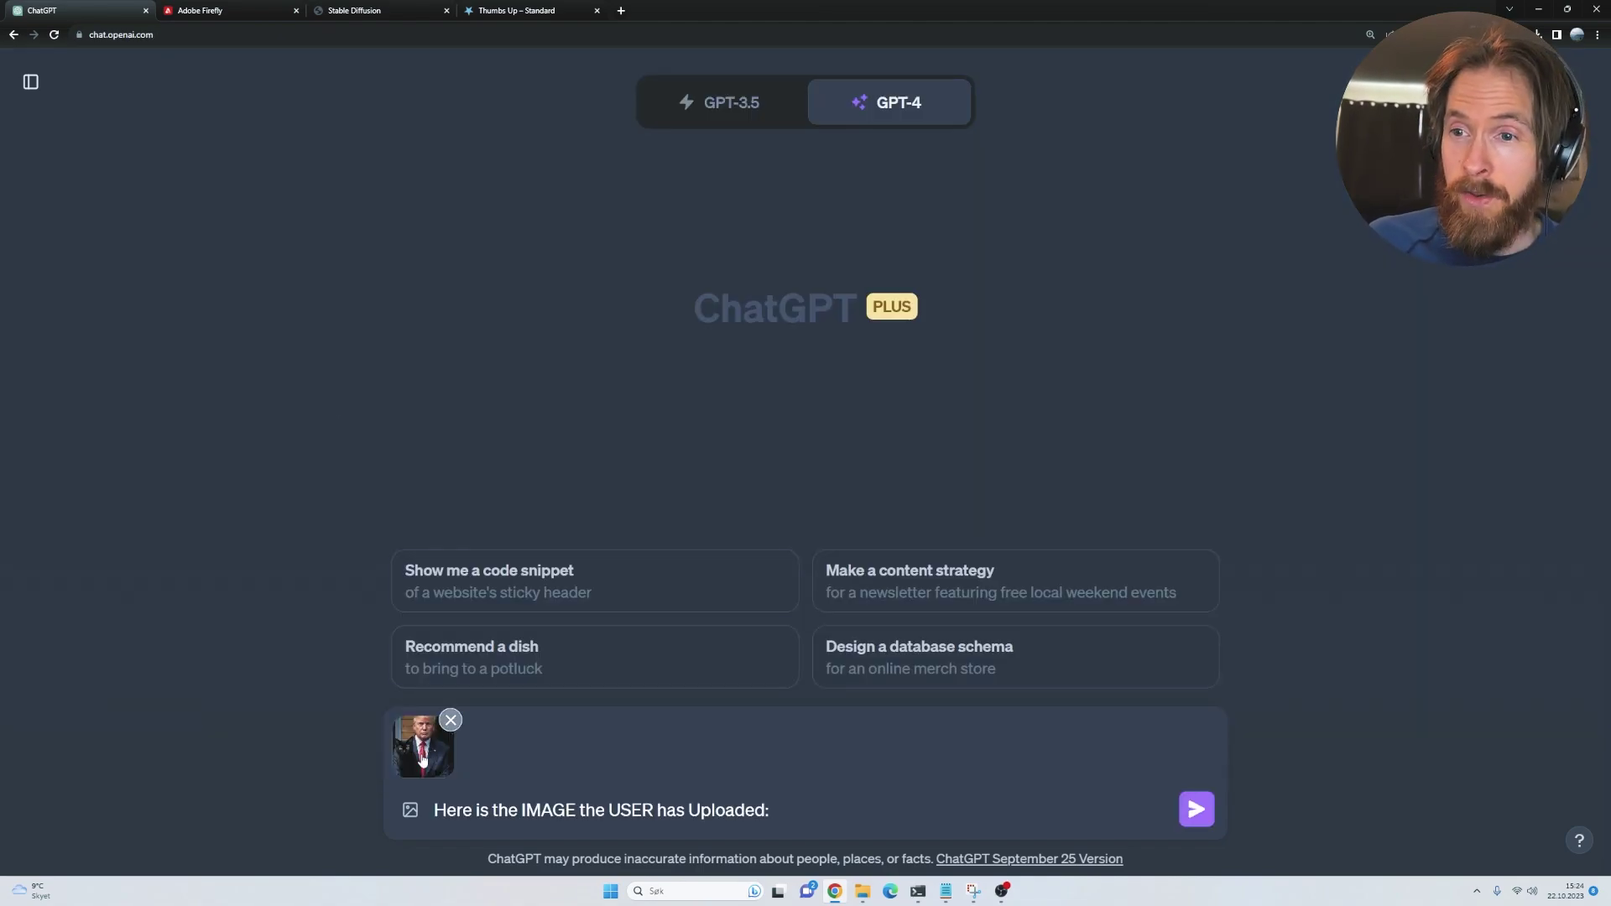
click(421, 747)
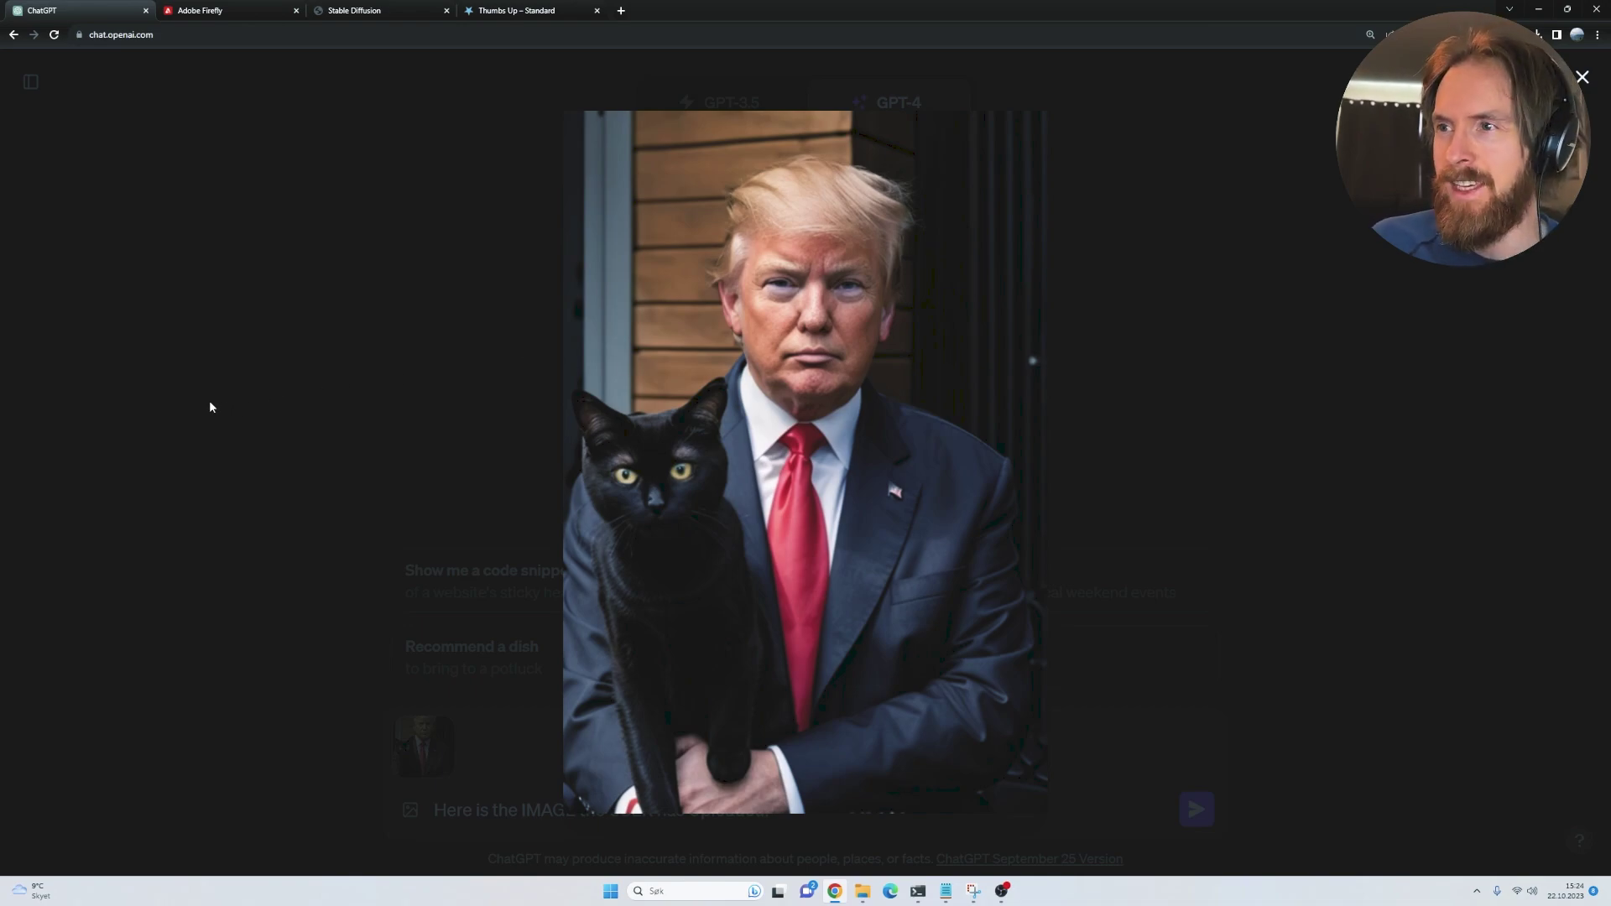
Close the preview, check the image in Adobe Firefly, and send it with the forensic prompt
click(248, 425)
click(218, 10)
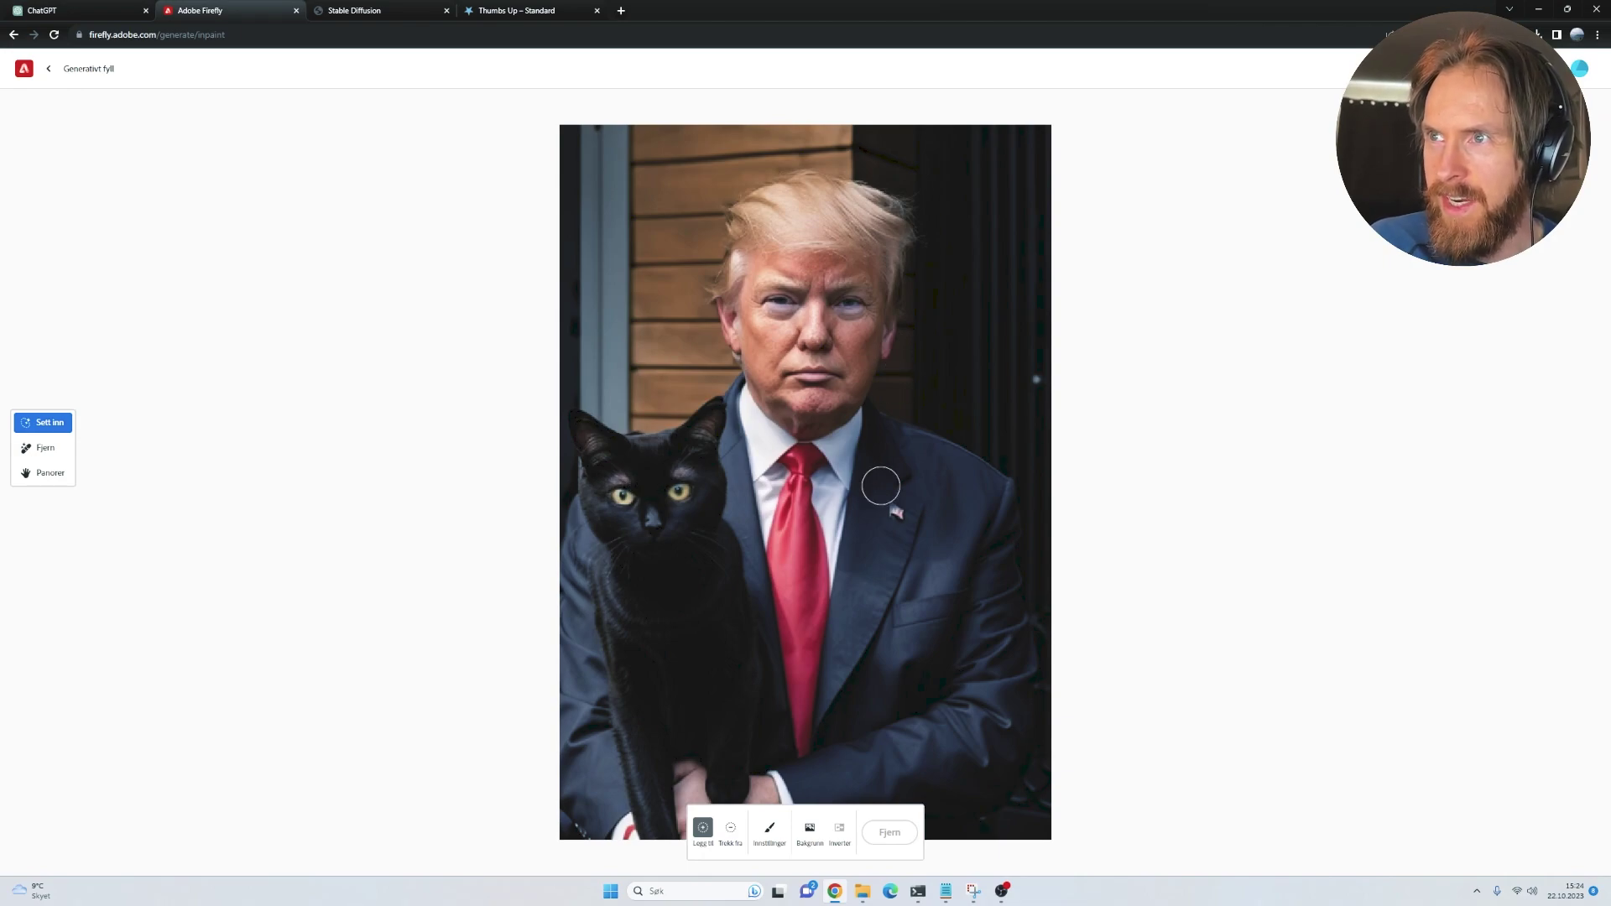
click(58, 10)
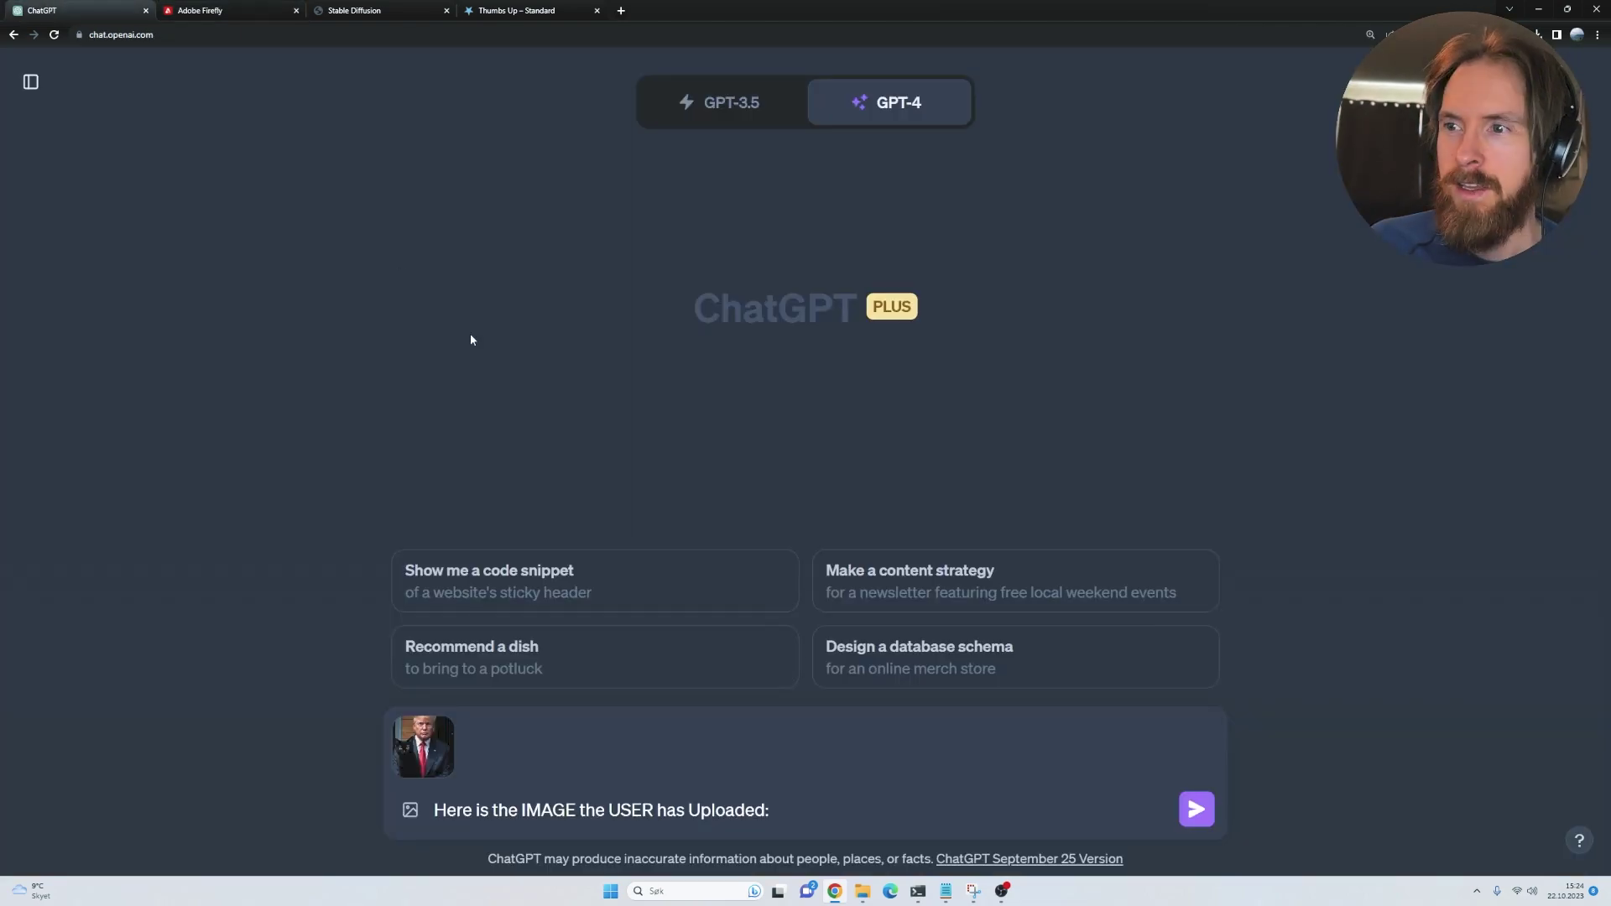
click(1196, 810)
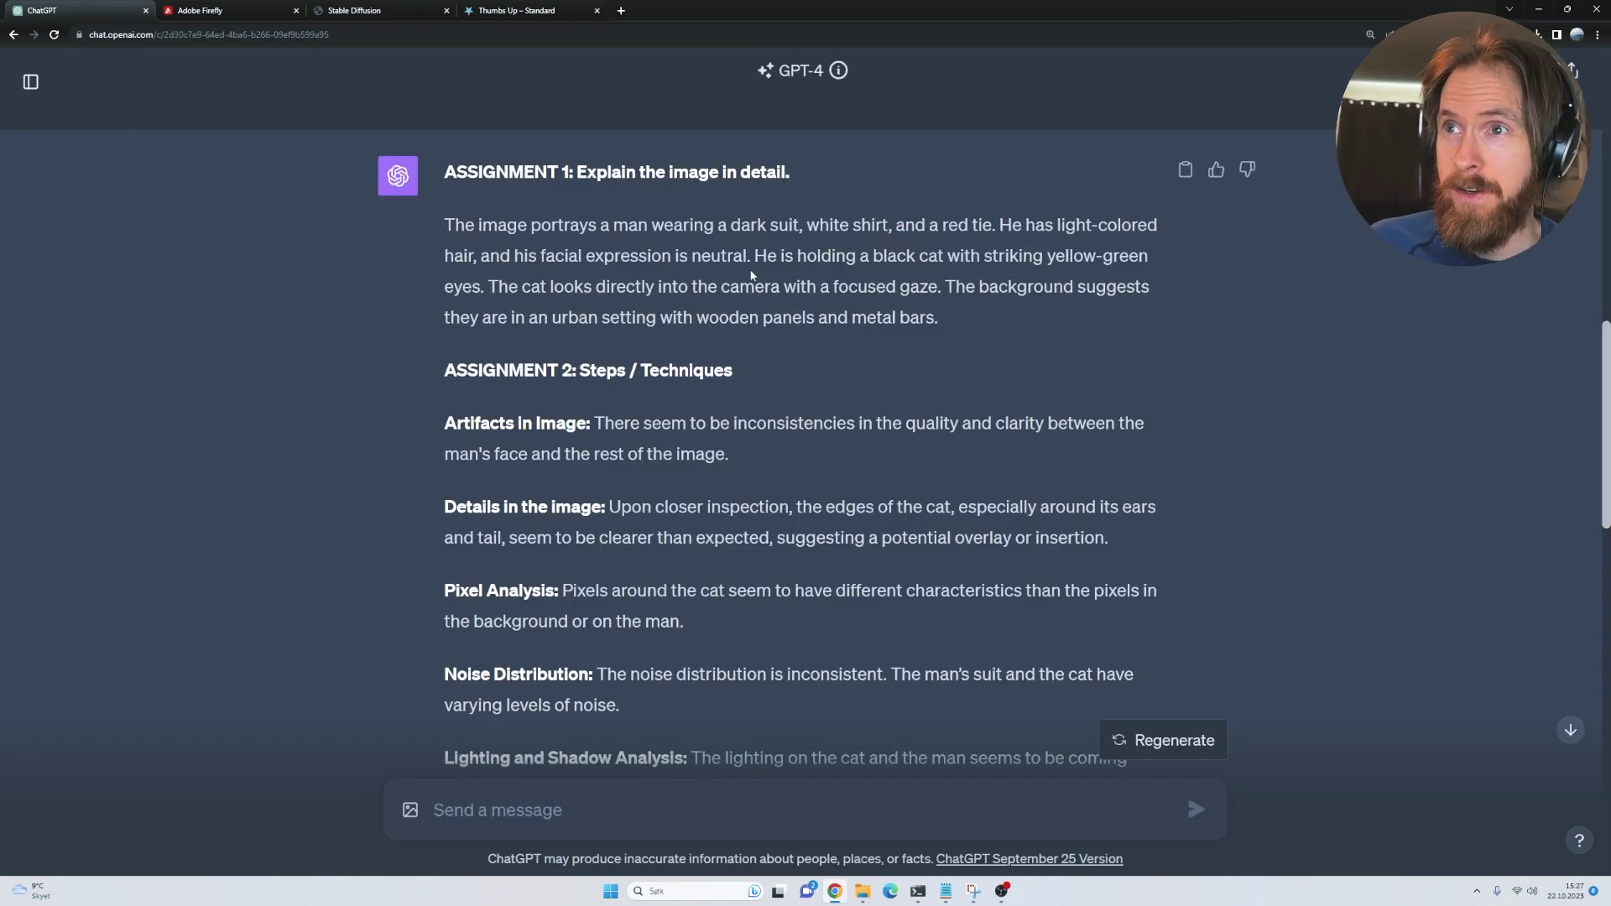
scroll(719, 328, down, 2)
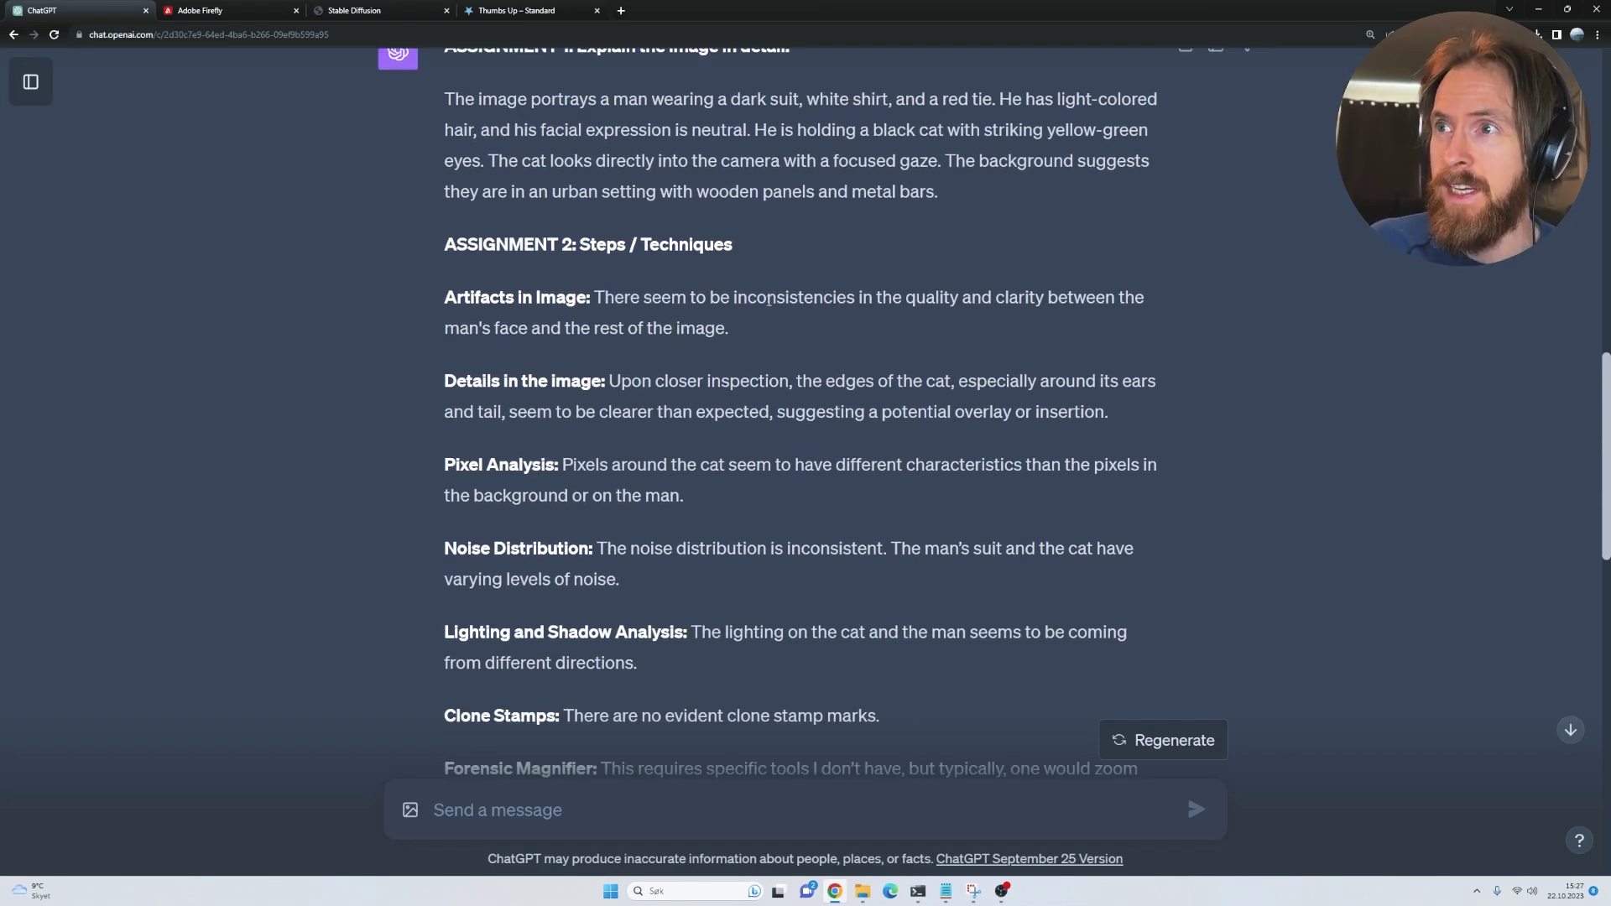
drag(732, 299, 864, 329)
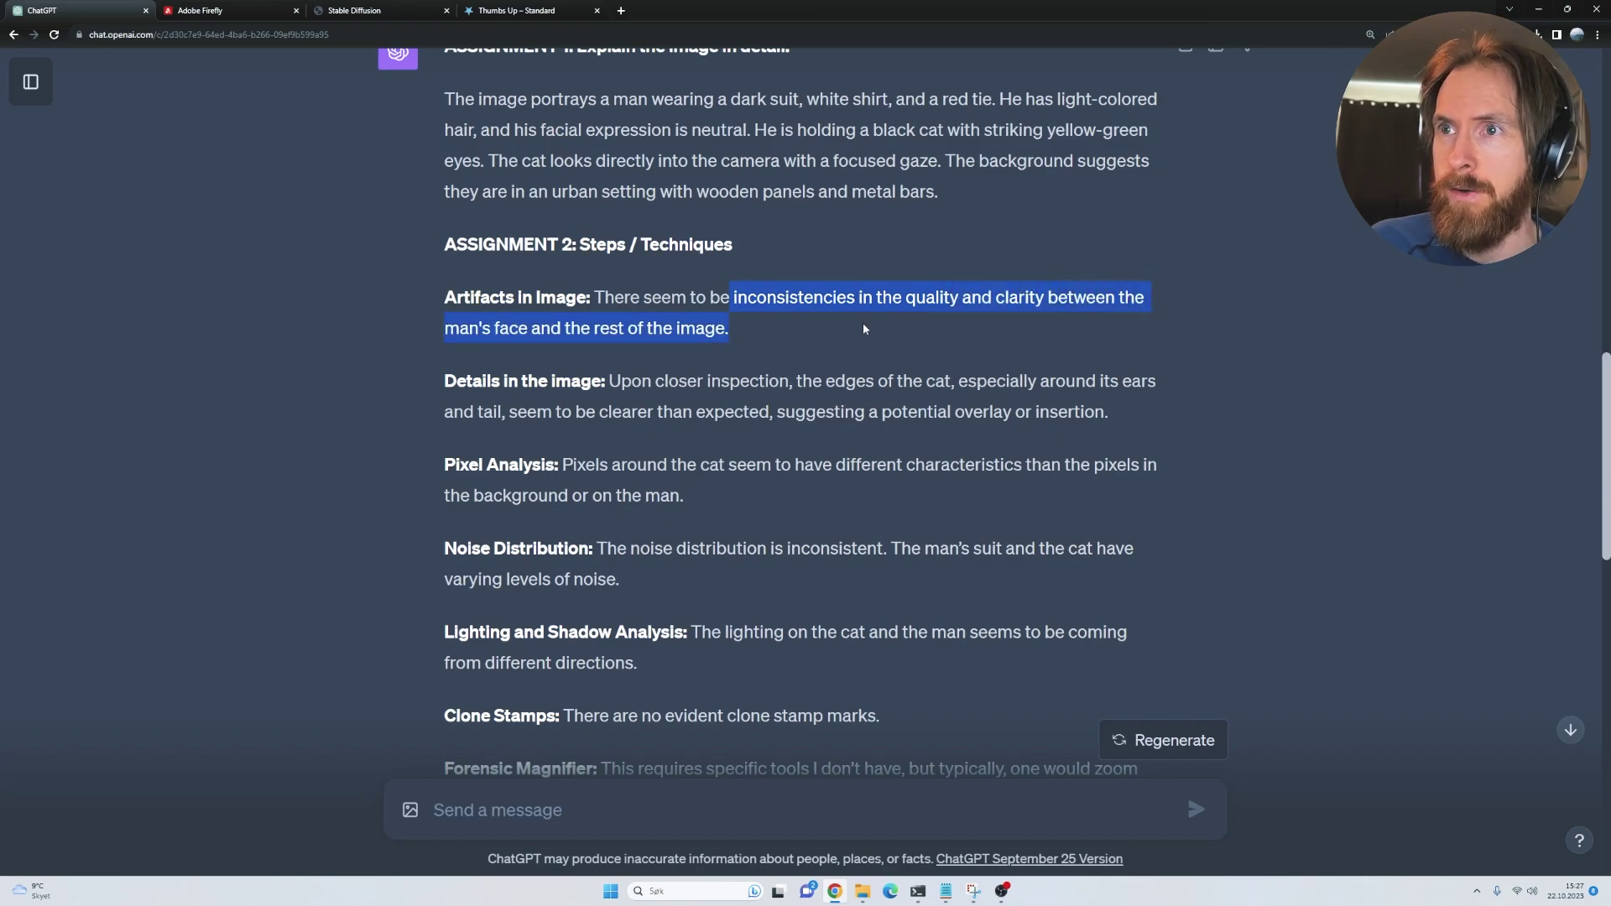
click(773, 333)
scroll(779, 336, down, 1)
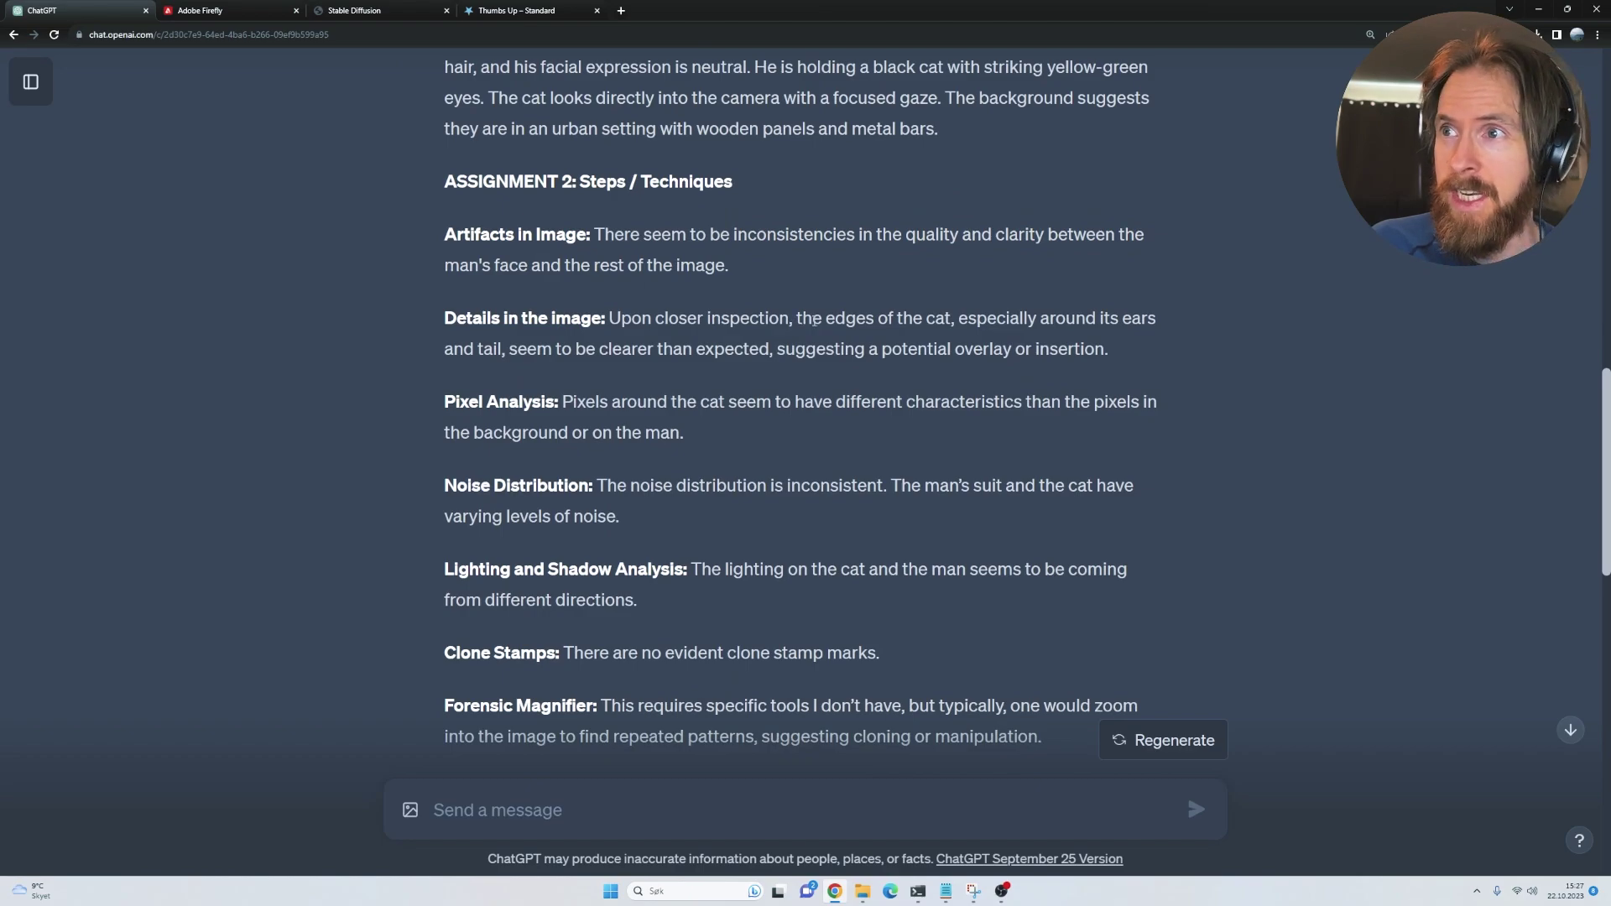
drag(814, 321, 1110, 349)
click(1139, 366)
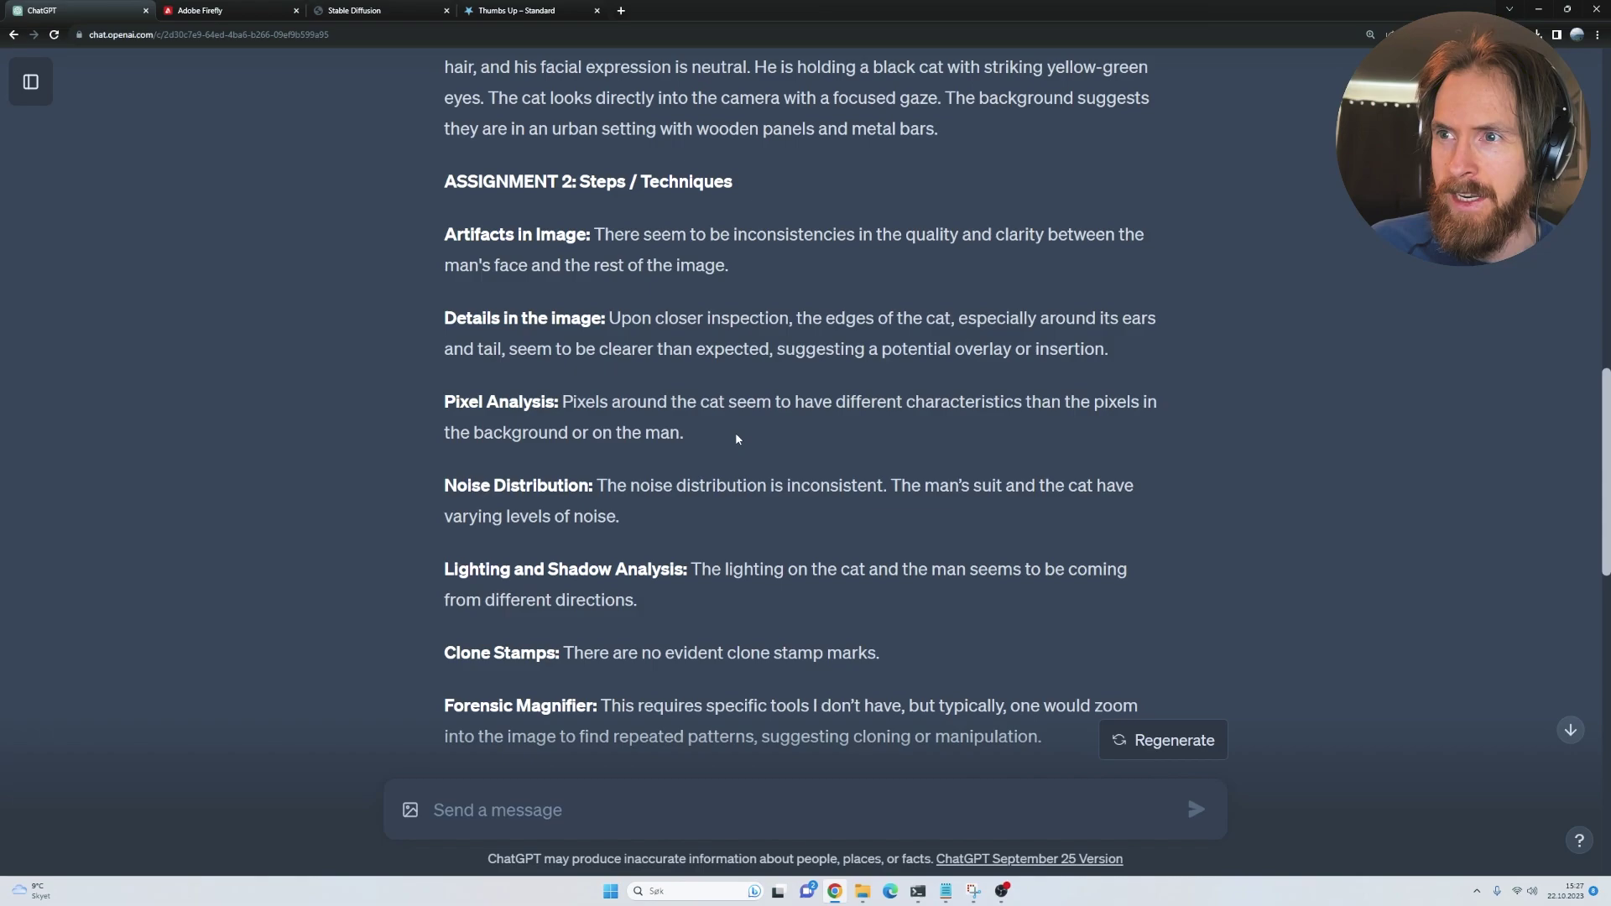
scroll(735, 431, down, 1)
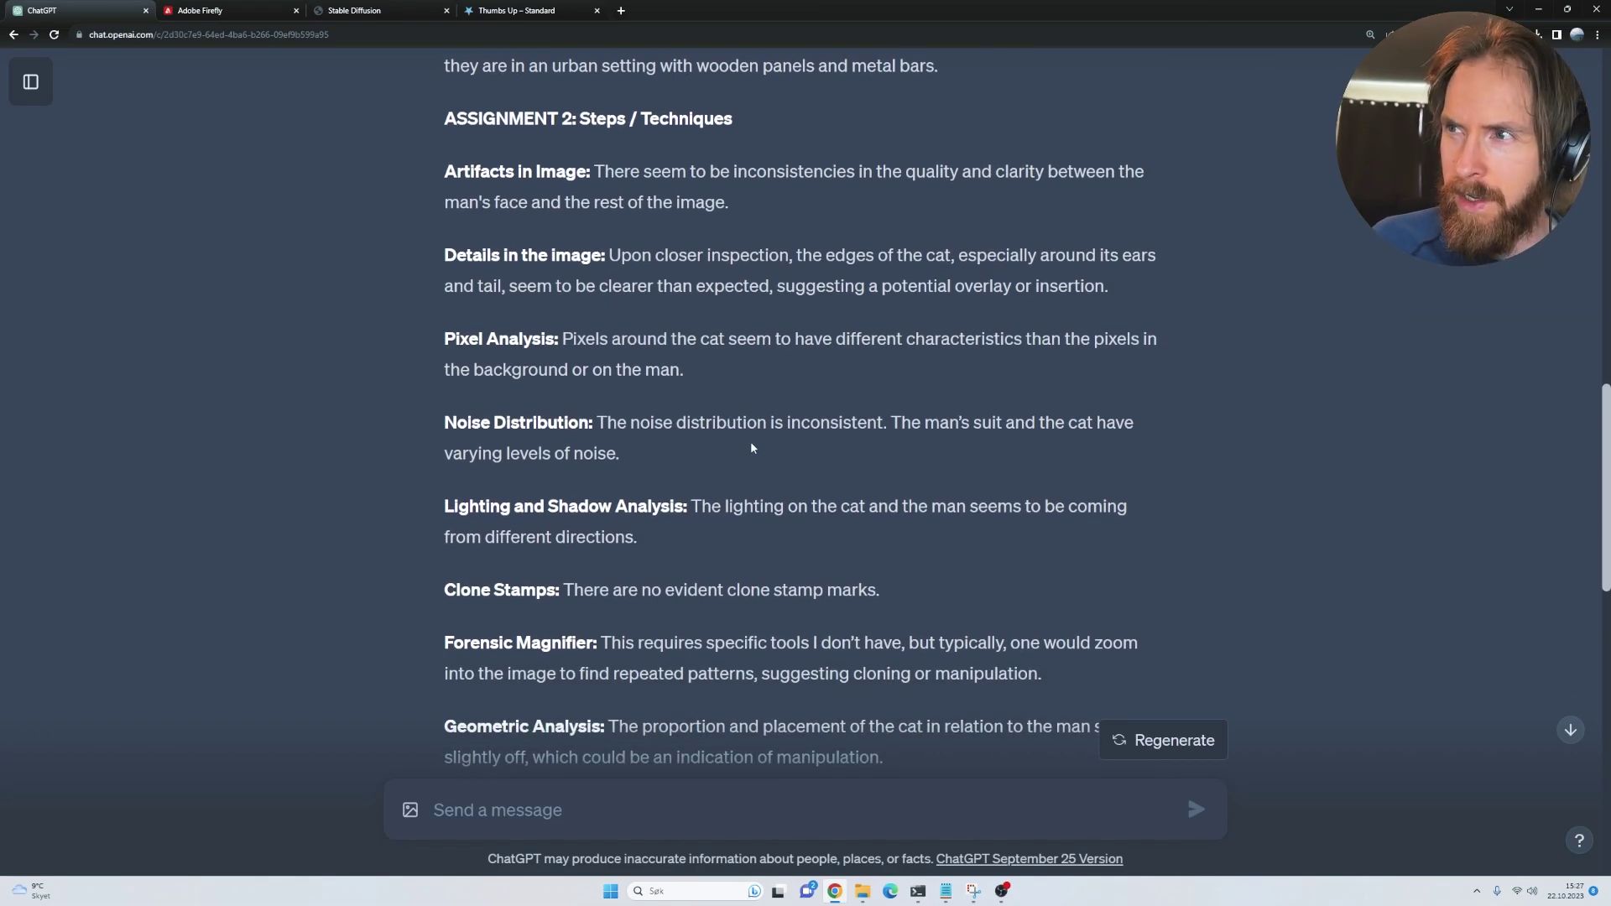
drag(898, 419, 739, 473)
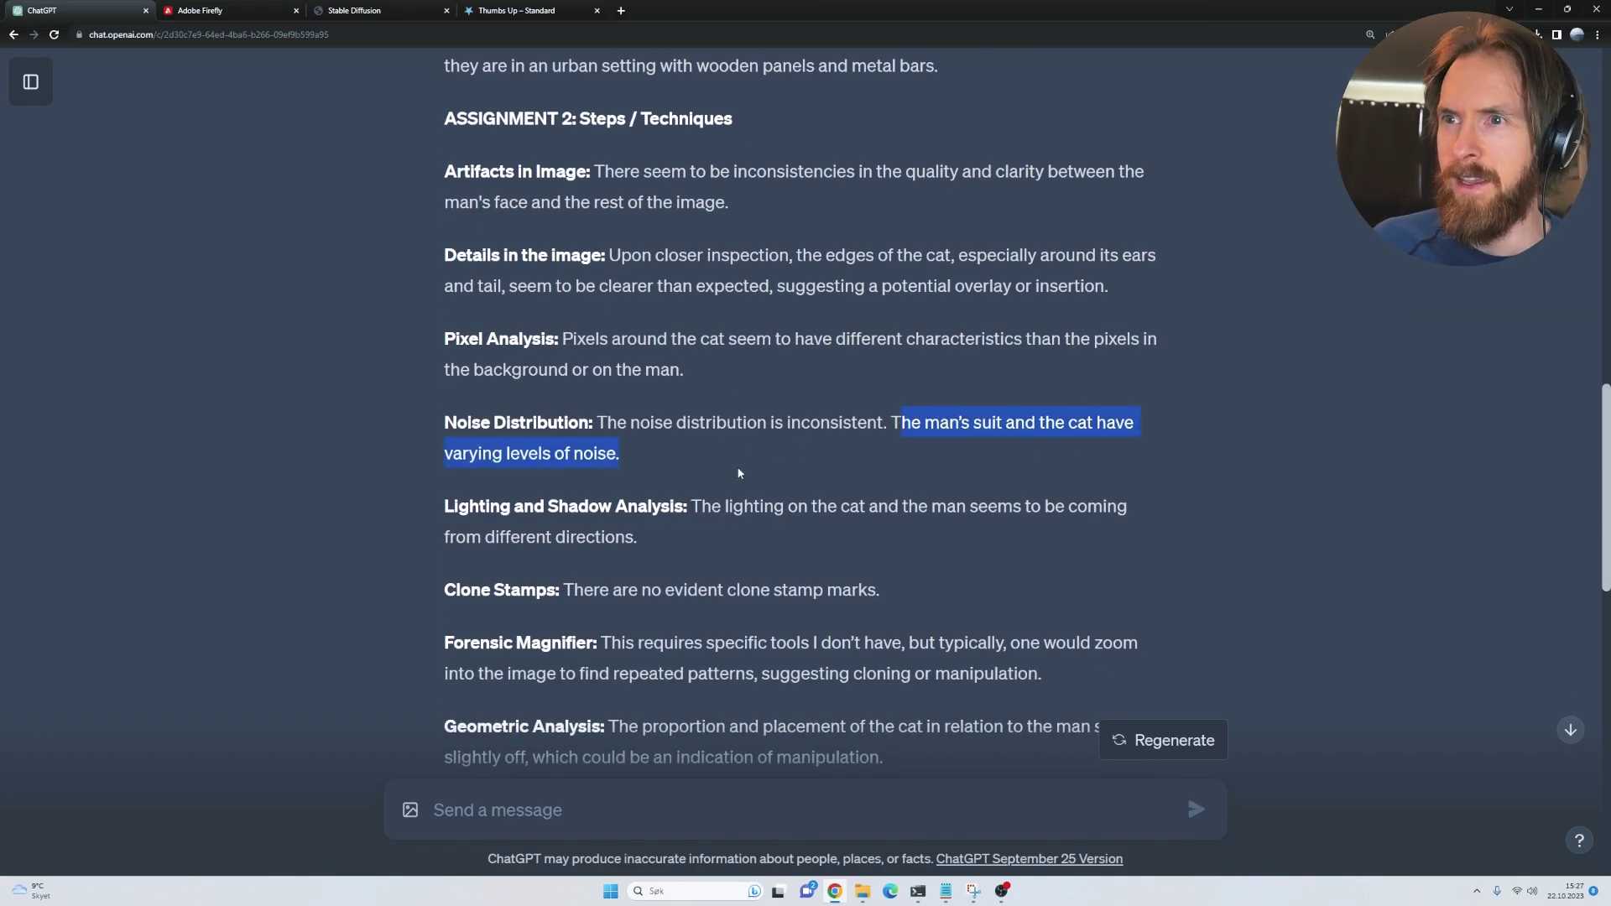
click(645, 451)
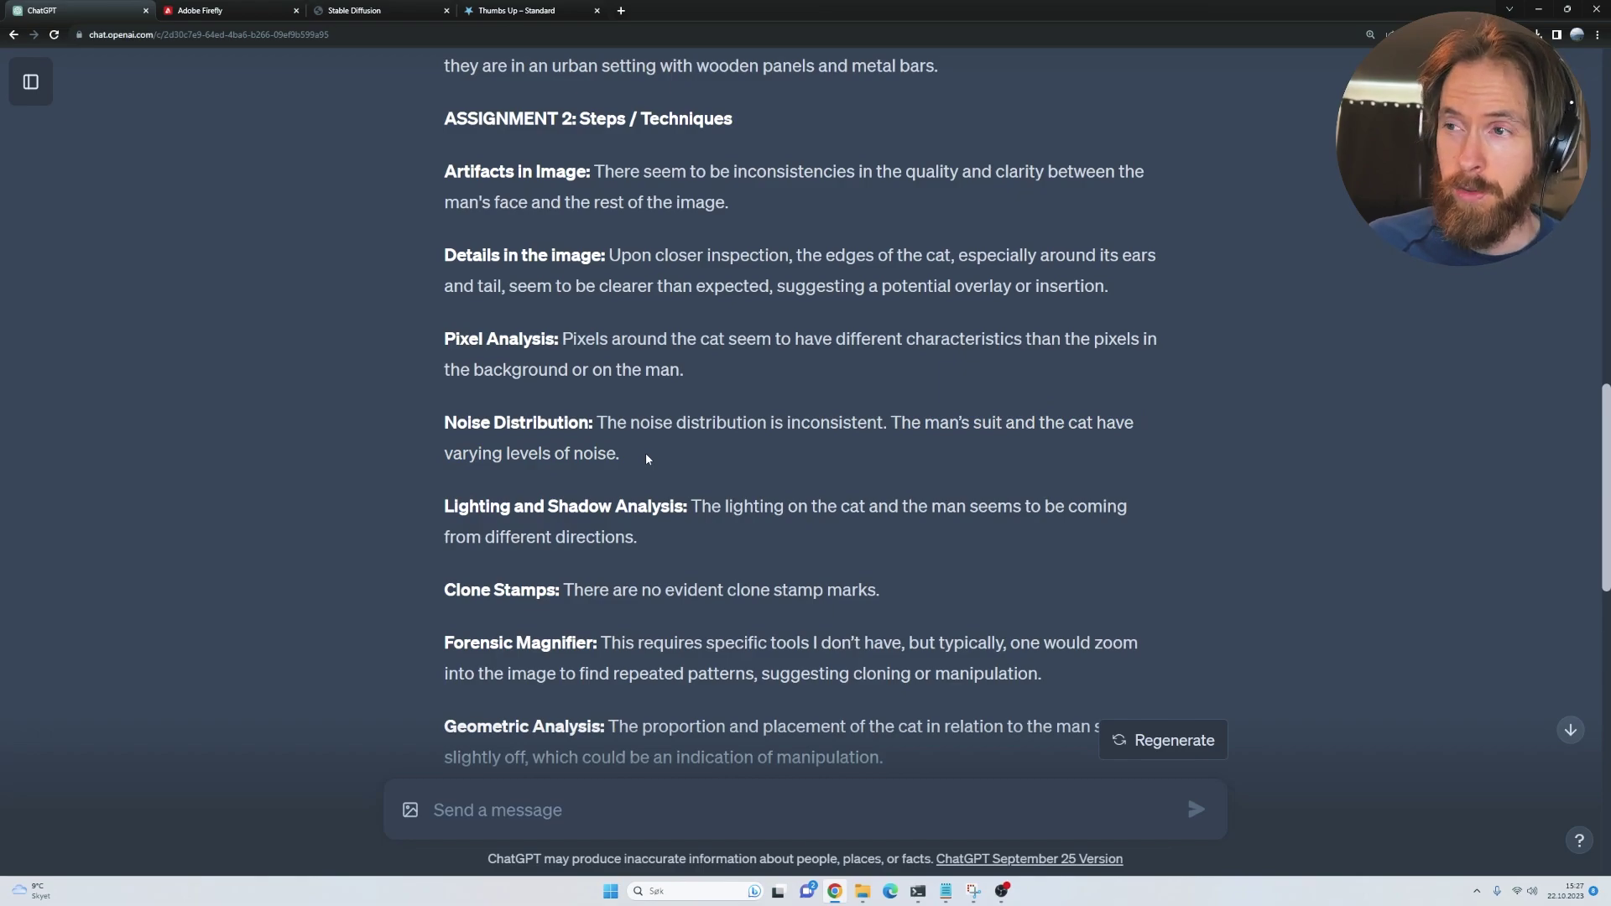
scroll(765, 447, down, 1)
drag(698, 443, 648, 472)
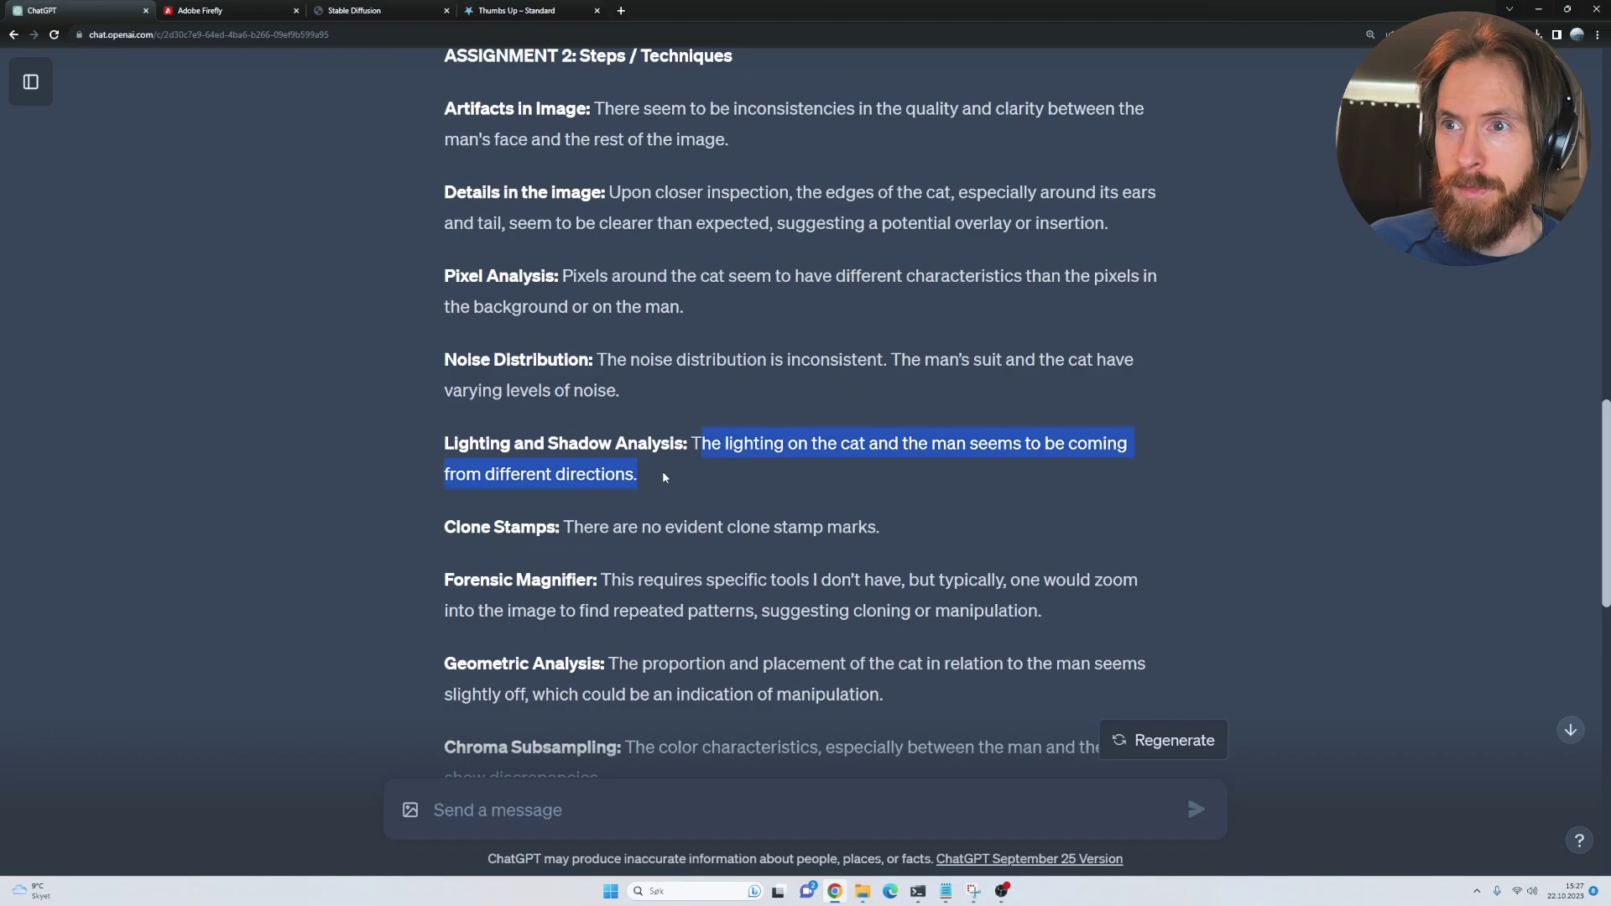
click(664, 476)
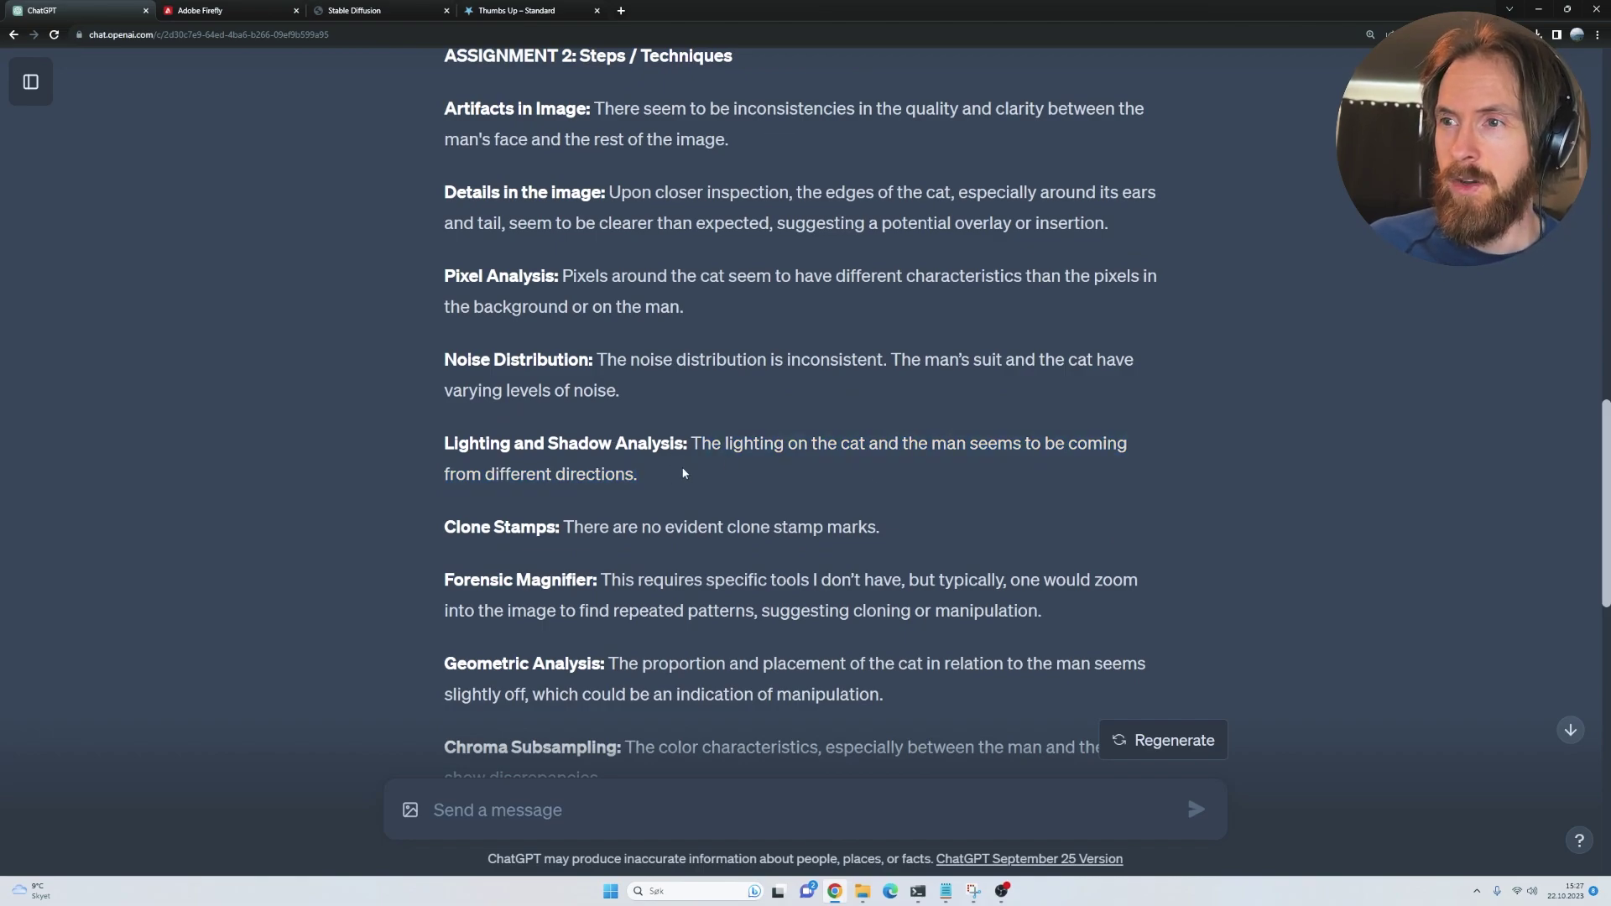
scroll(683, 468, down, 3)
scroll(681, 468, down, 6)
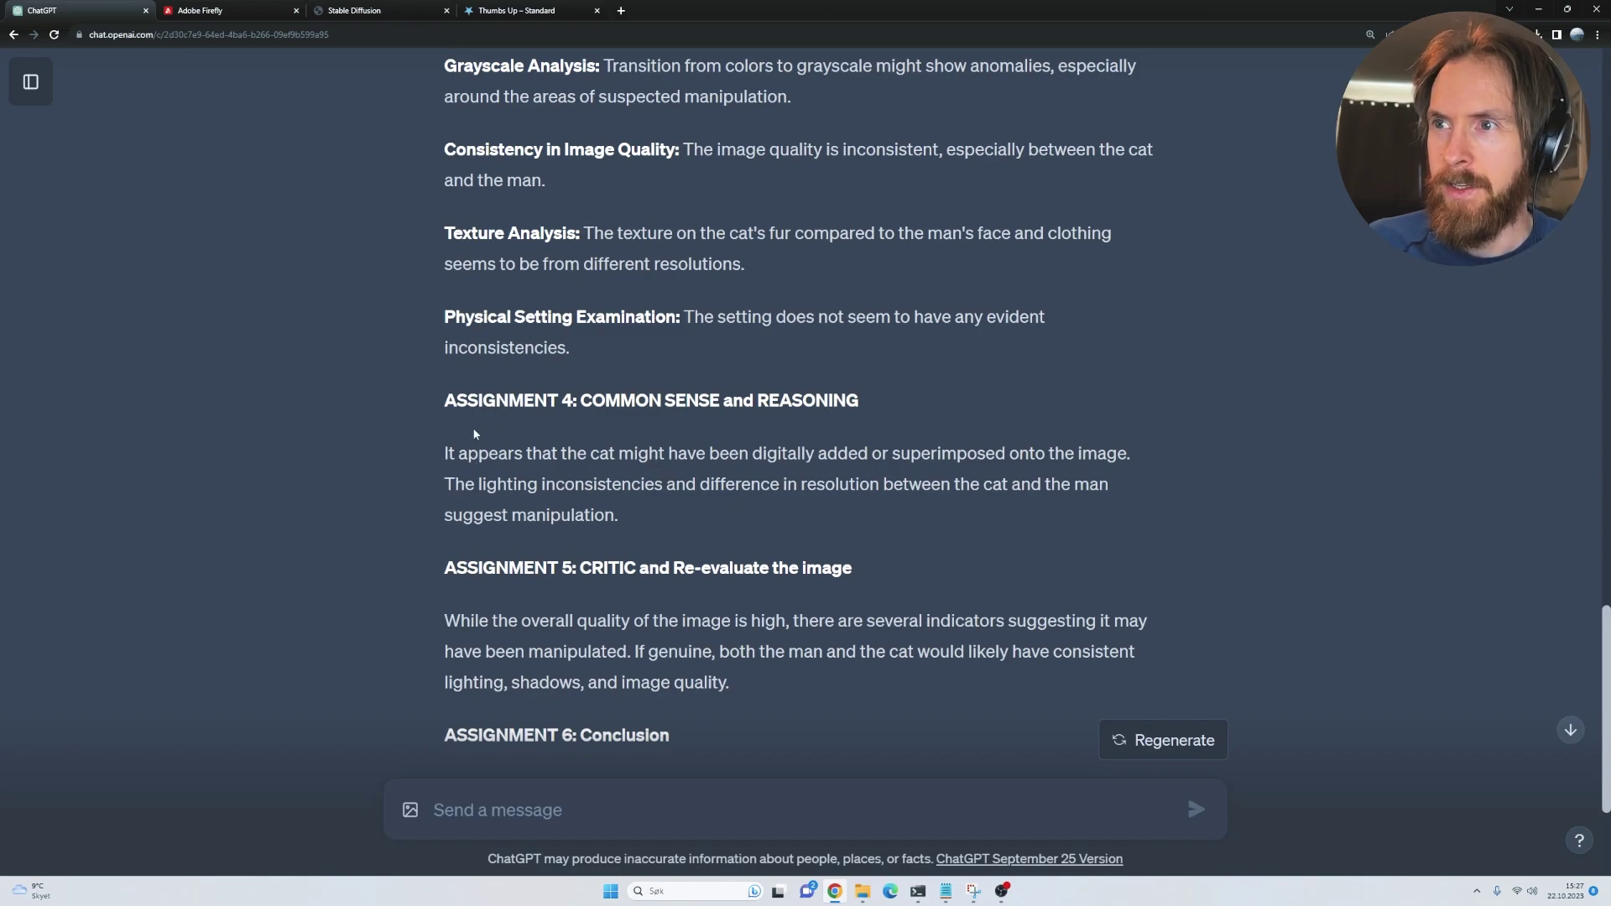
Read the 90% fake verdict saying the cat was digitally added, then switch to Adobe Firefly
drag(445, 453, 1184, 465)
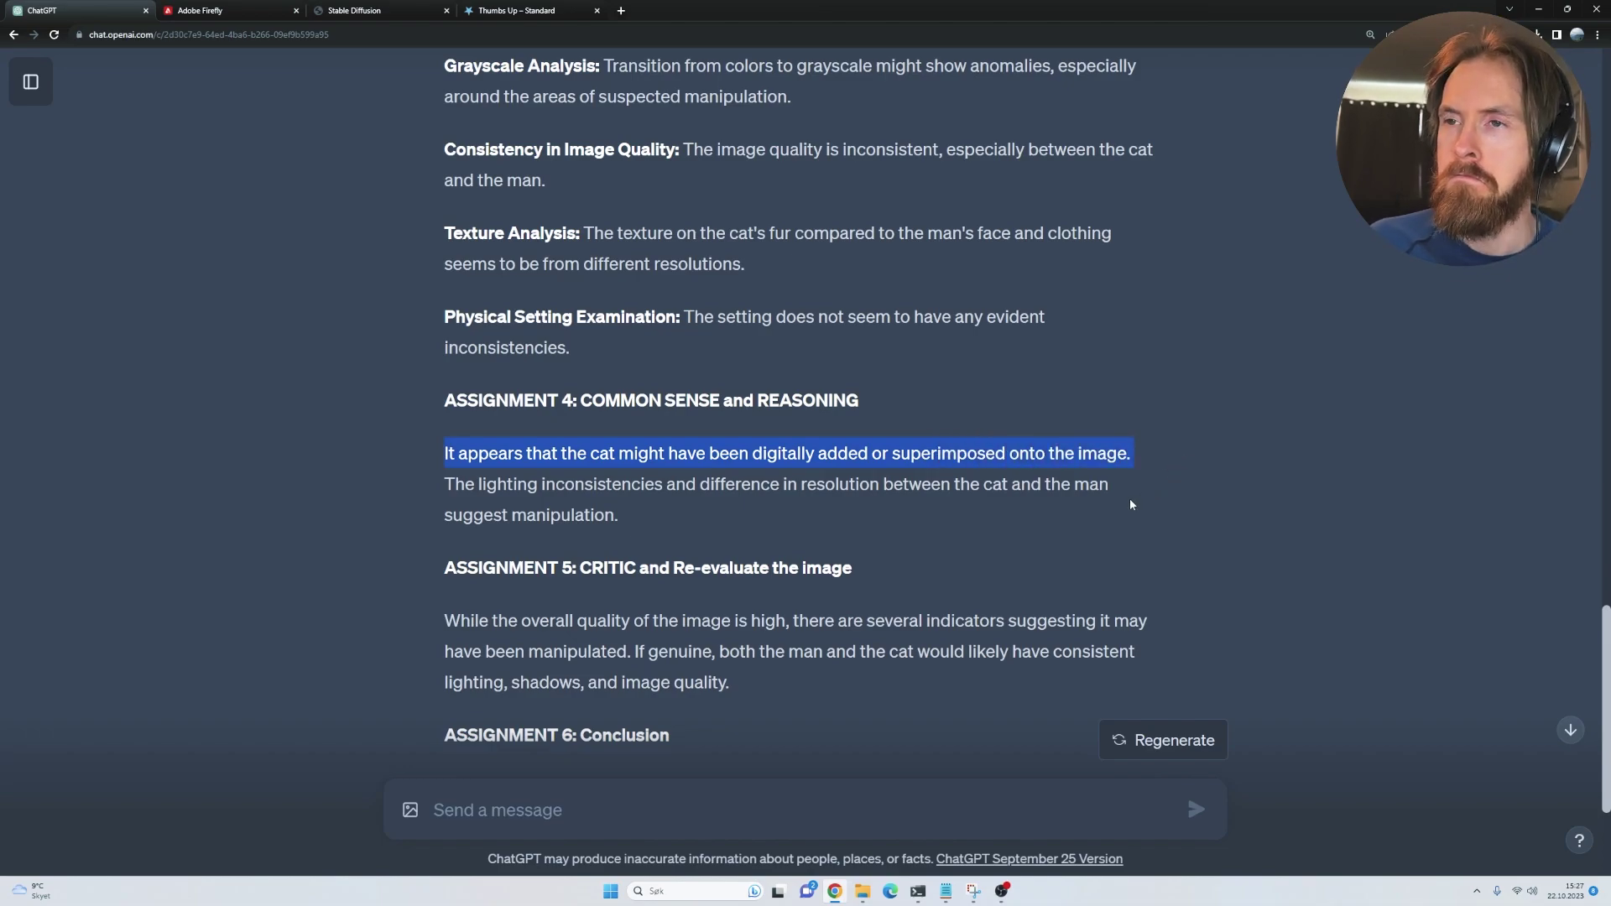
scroll(1128, 501, down, 3)
drag(696, 621, 383, 613)
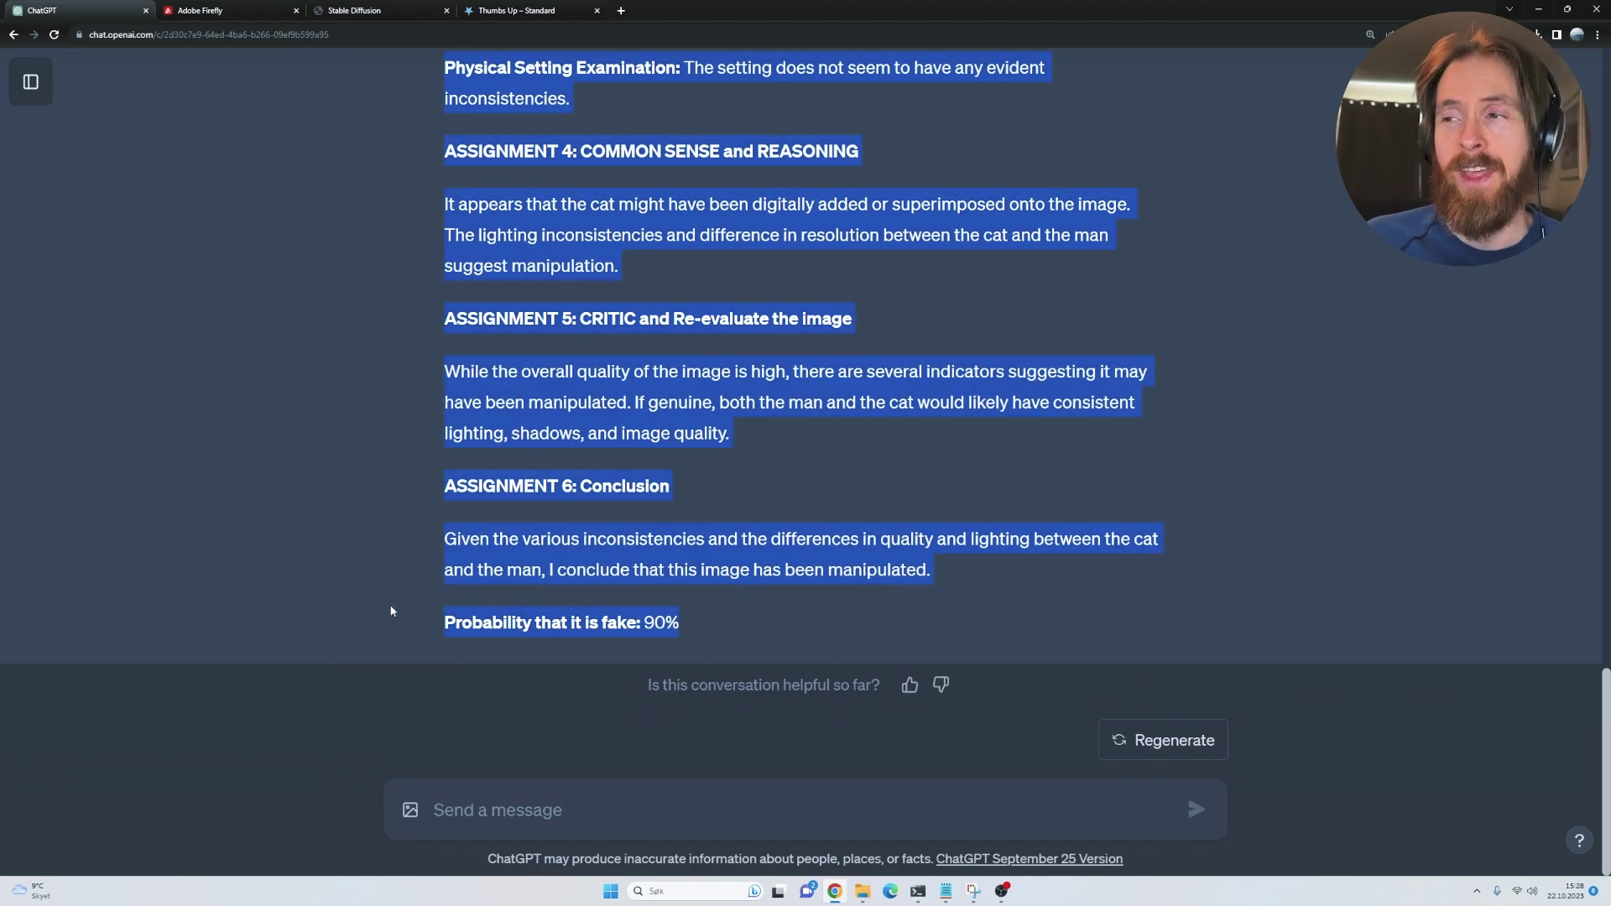
click(390, 605)
drag(460, 540, 956, 576)
click(545, 539)
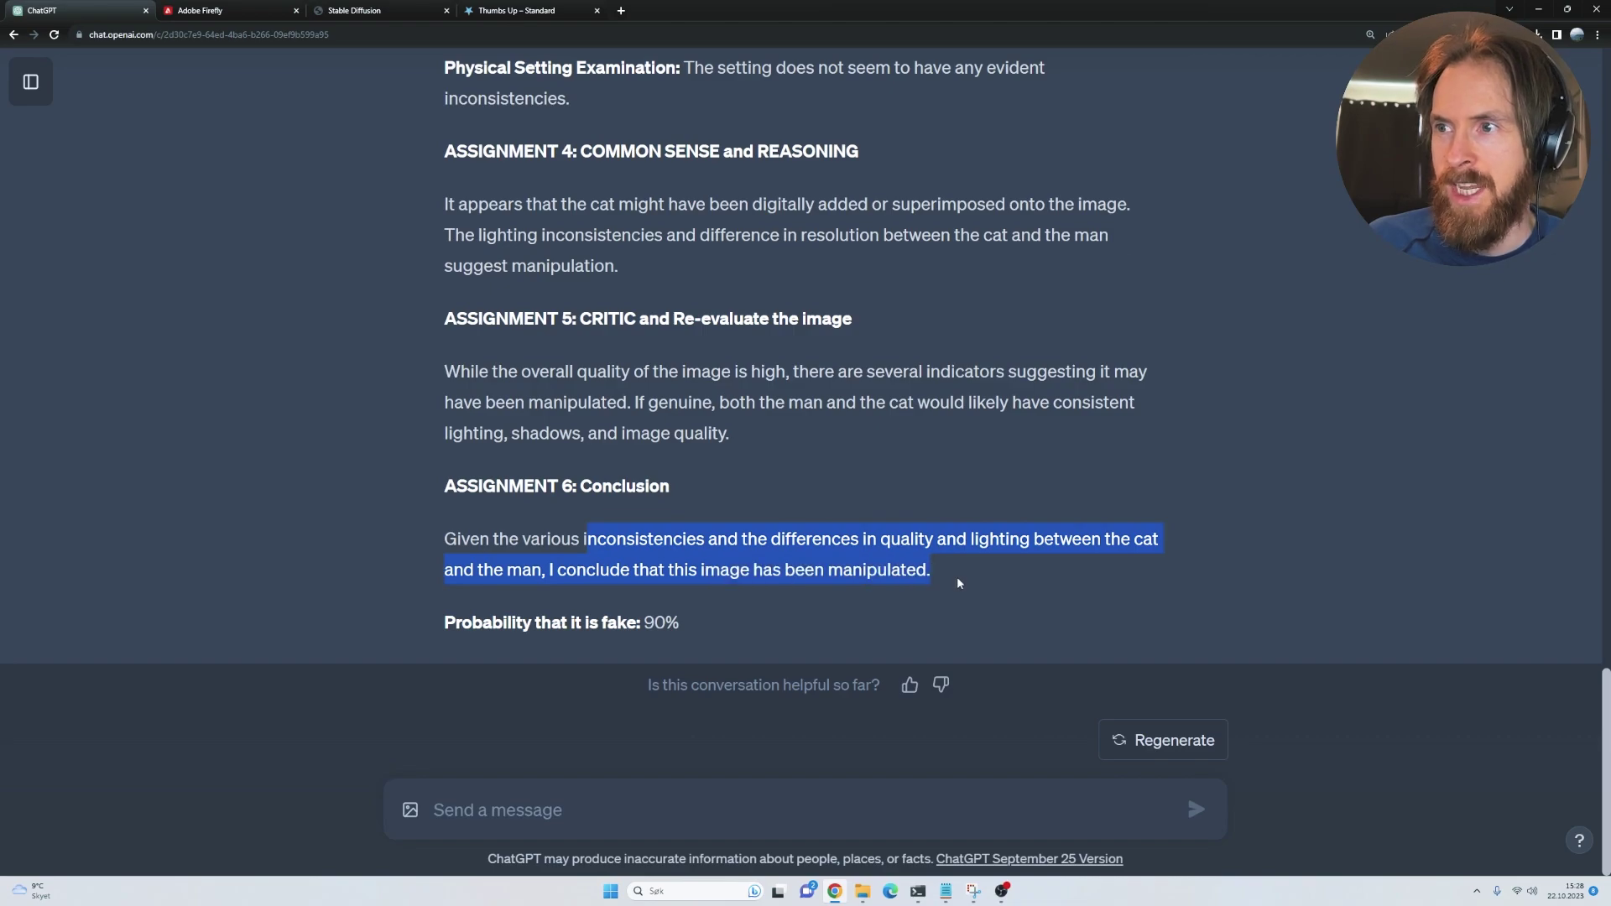
click(975, 579)
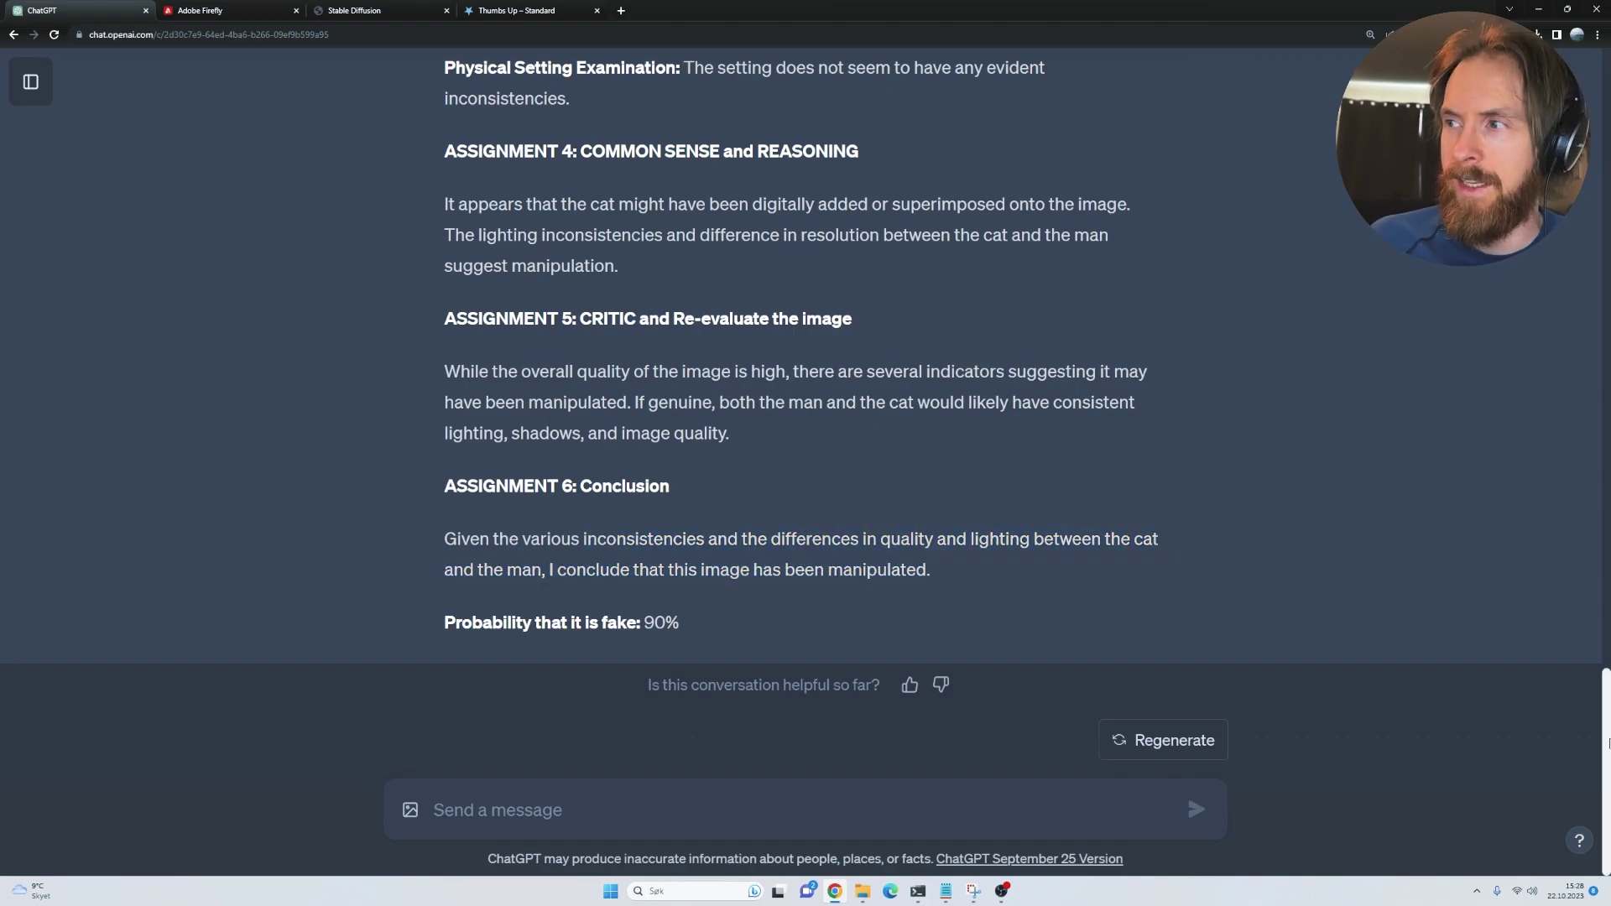
scroll(930, 597, up, 3)
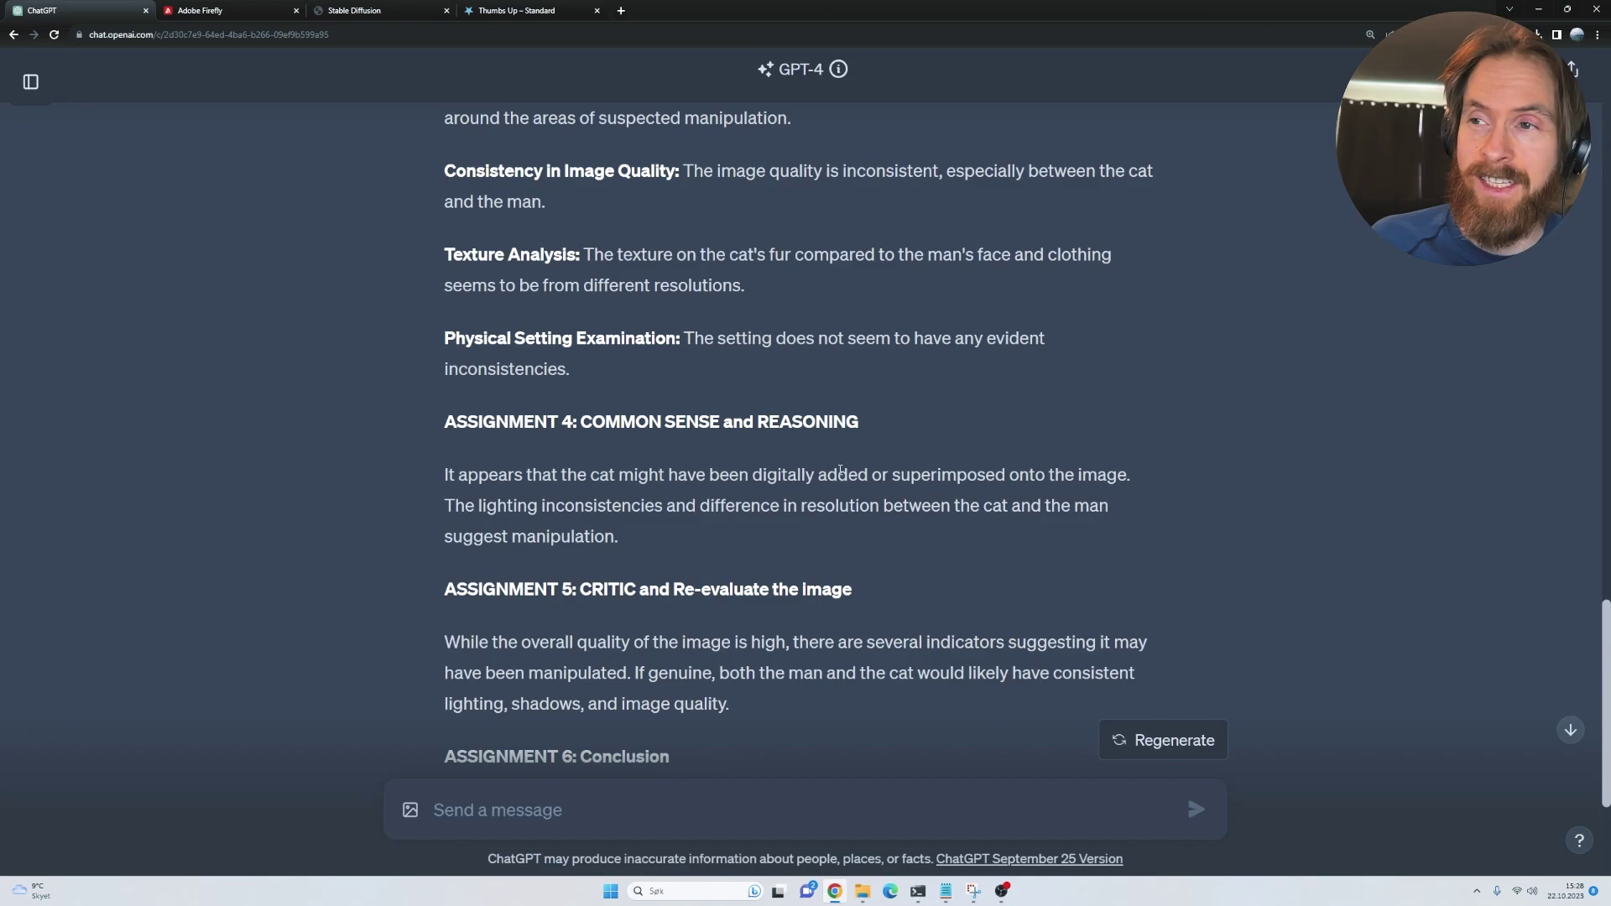
click(200, 10)
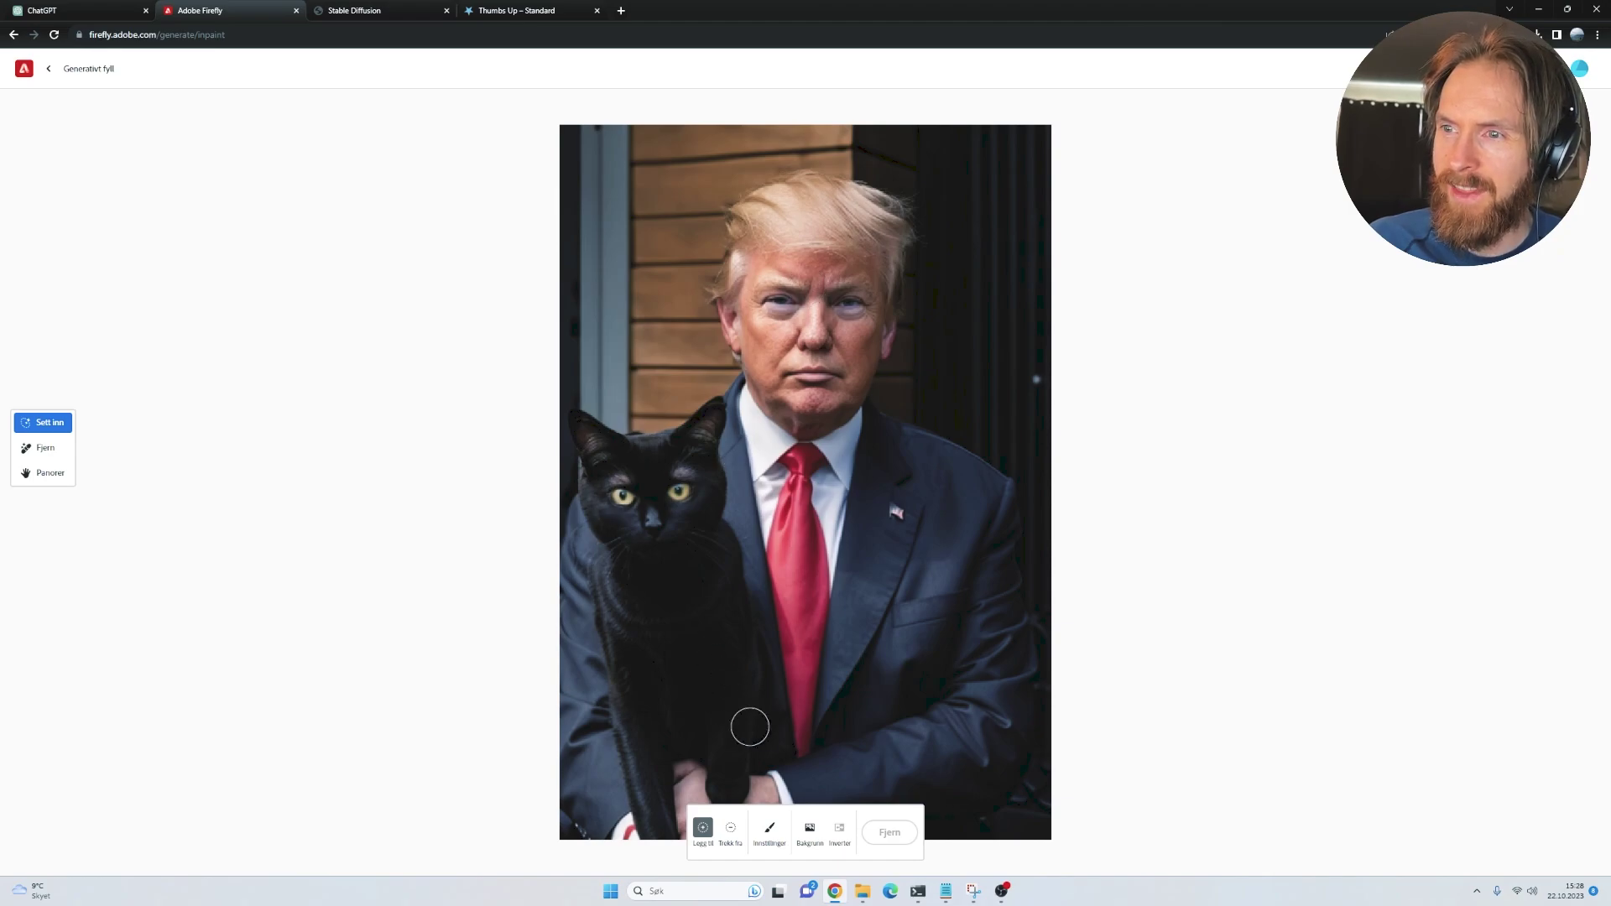
Return from Adobe Firefly to the ChatGPT conversation
click(58, 7)
scroll(283, 516, down, 3)
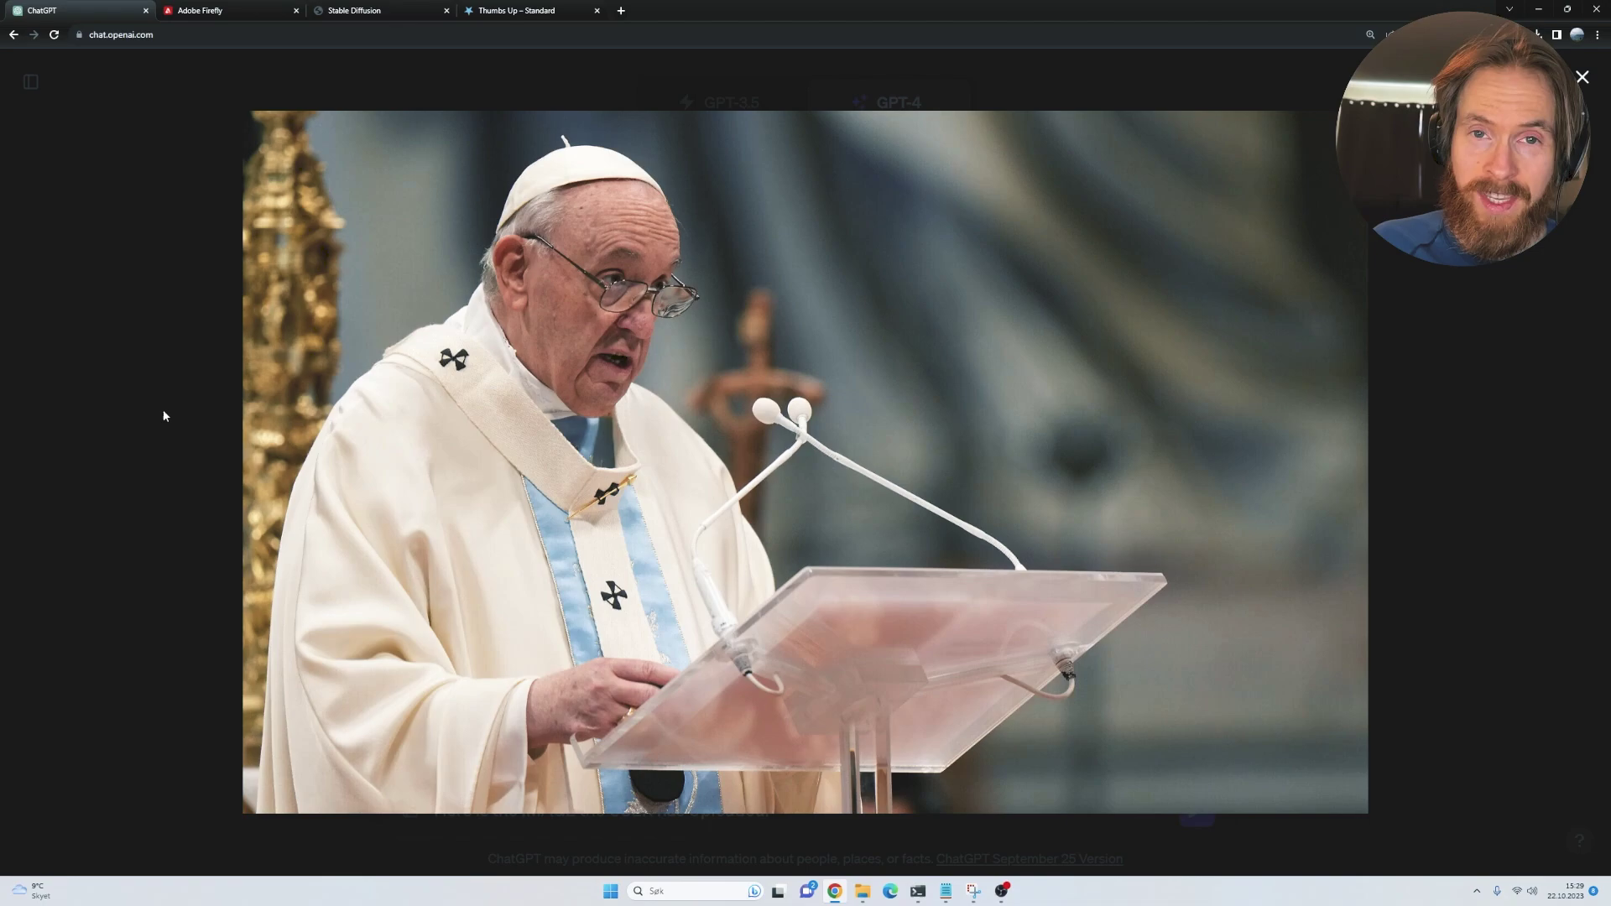
Send the lectern photo and read the verdict: appears genuine, 5% probability of being fake
click(164, 411)
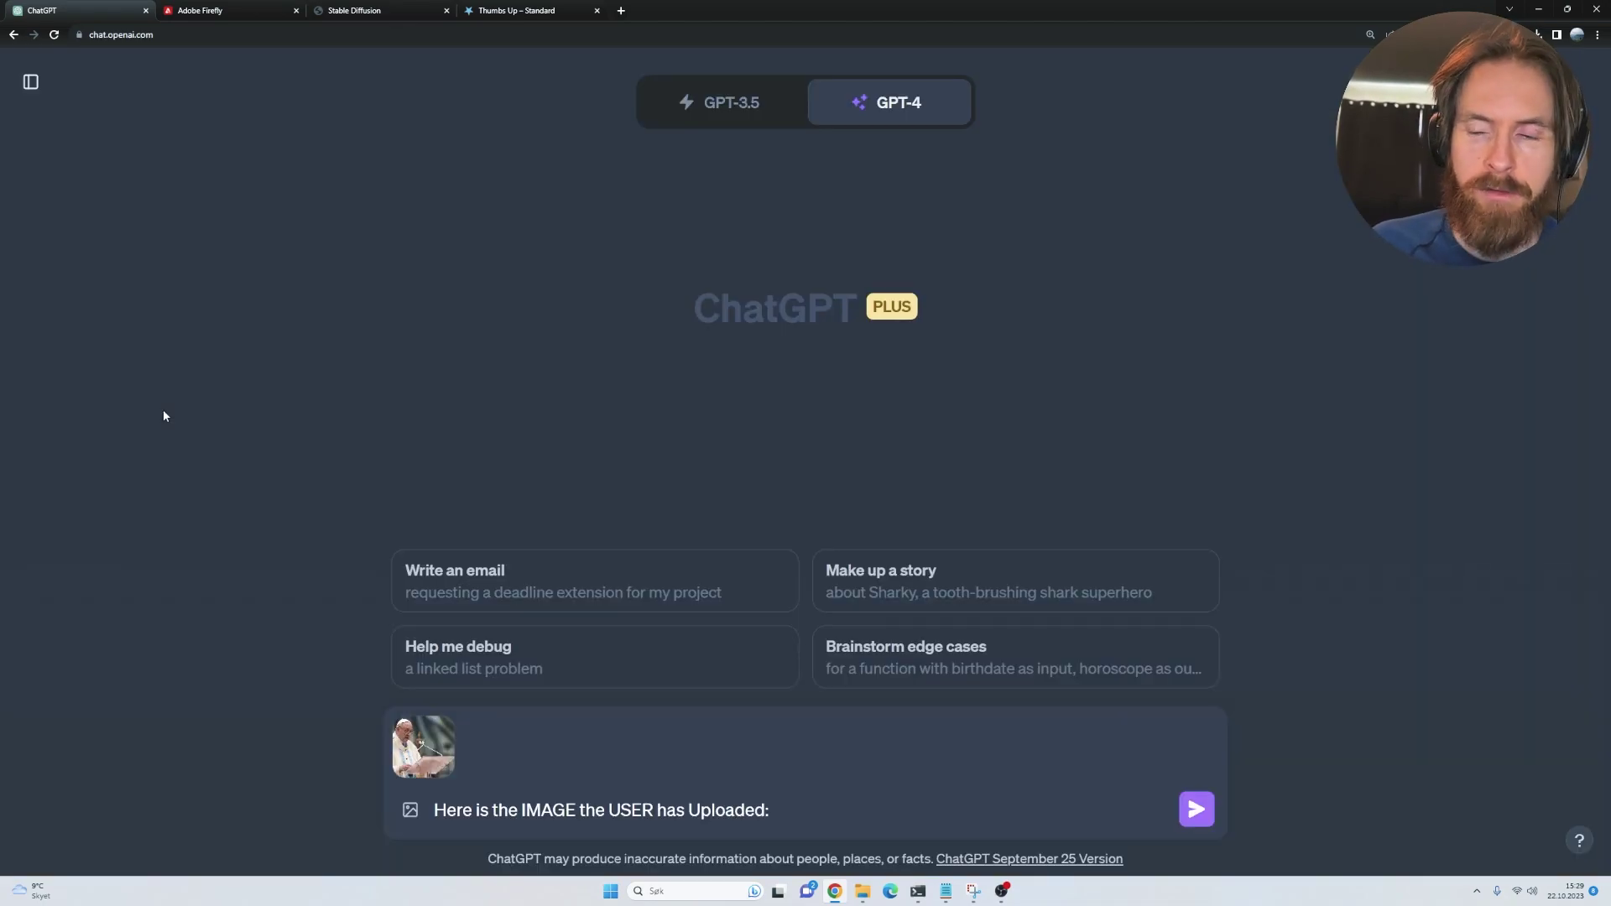
click(1196, 809)
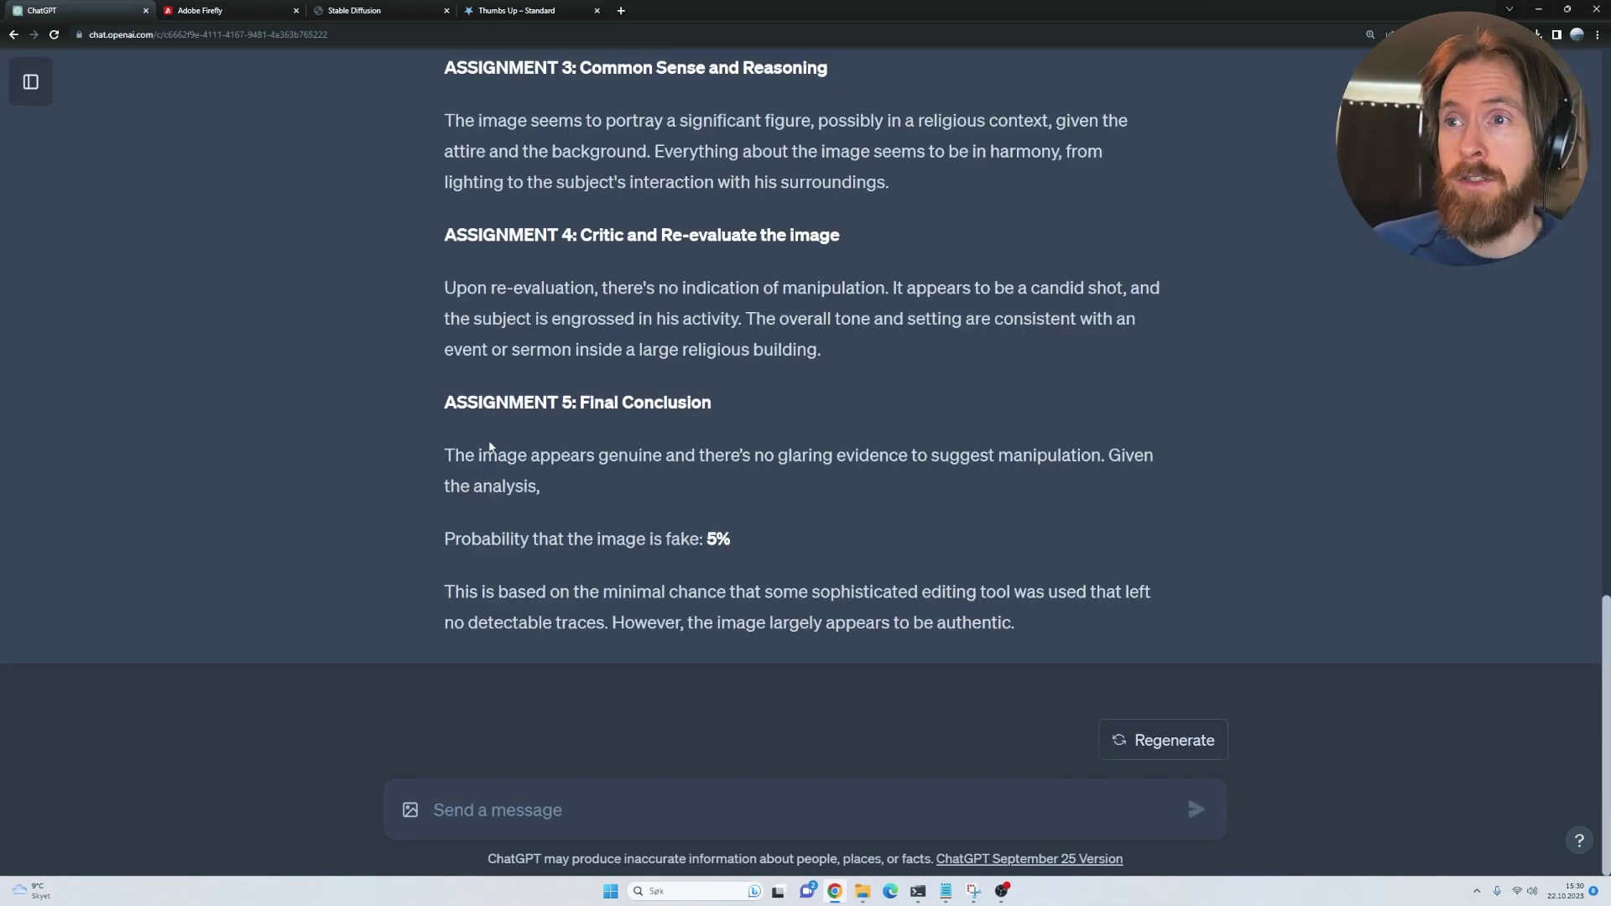
drag(444, 454, 882, 478)
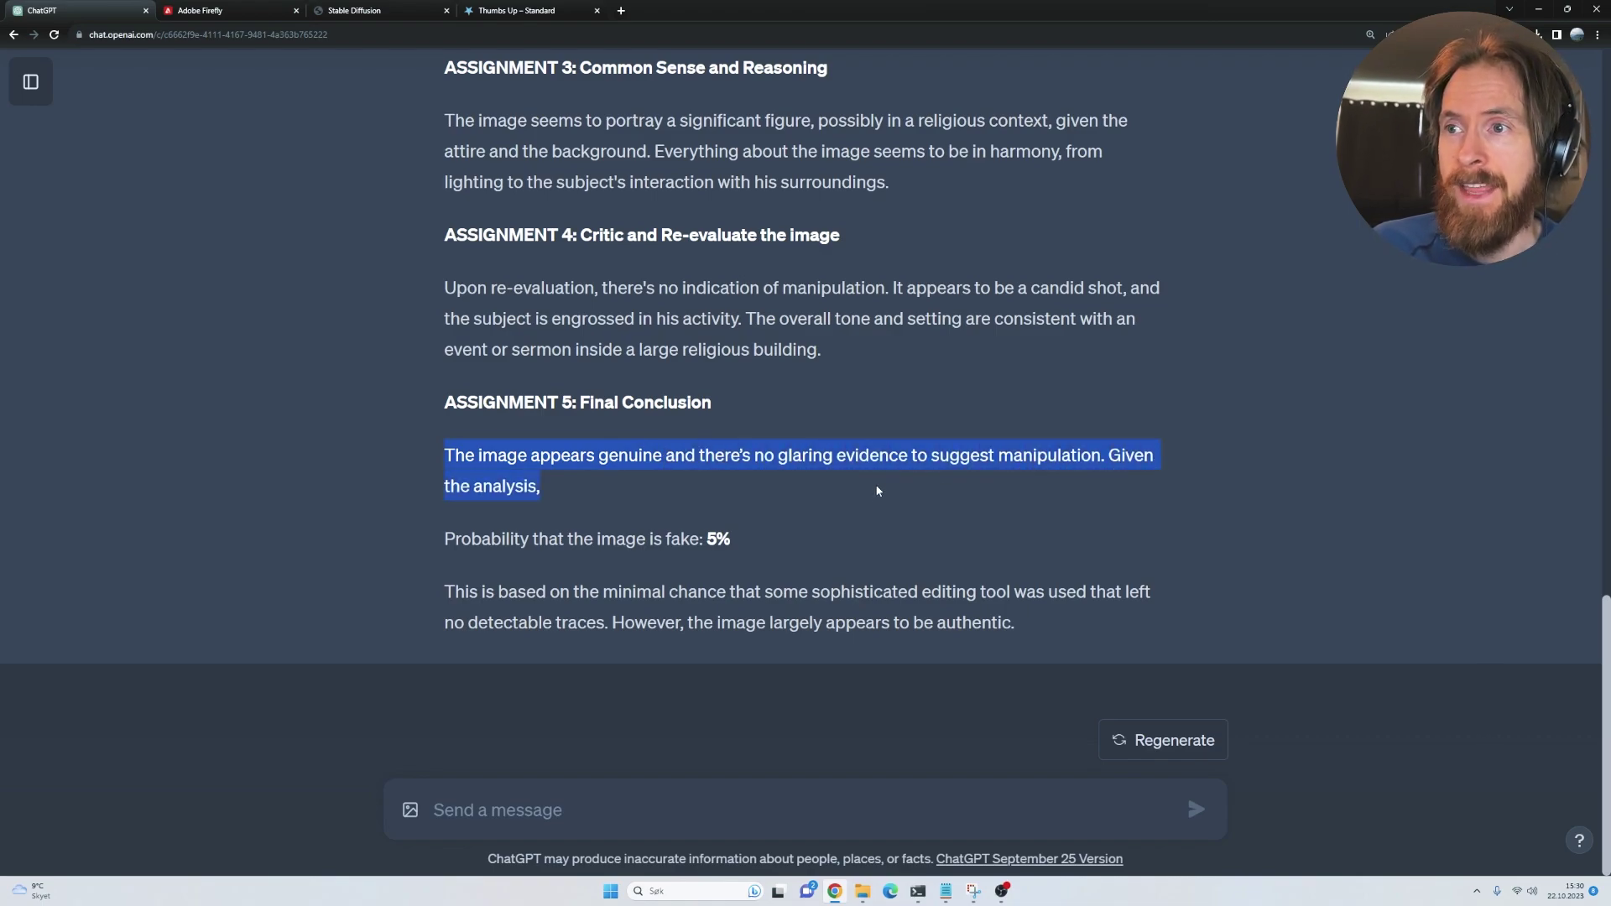
click(830, 512)
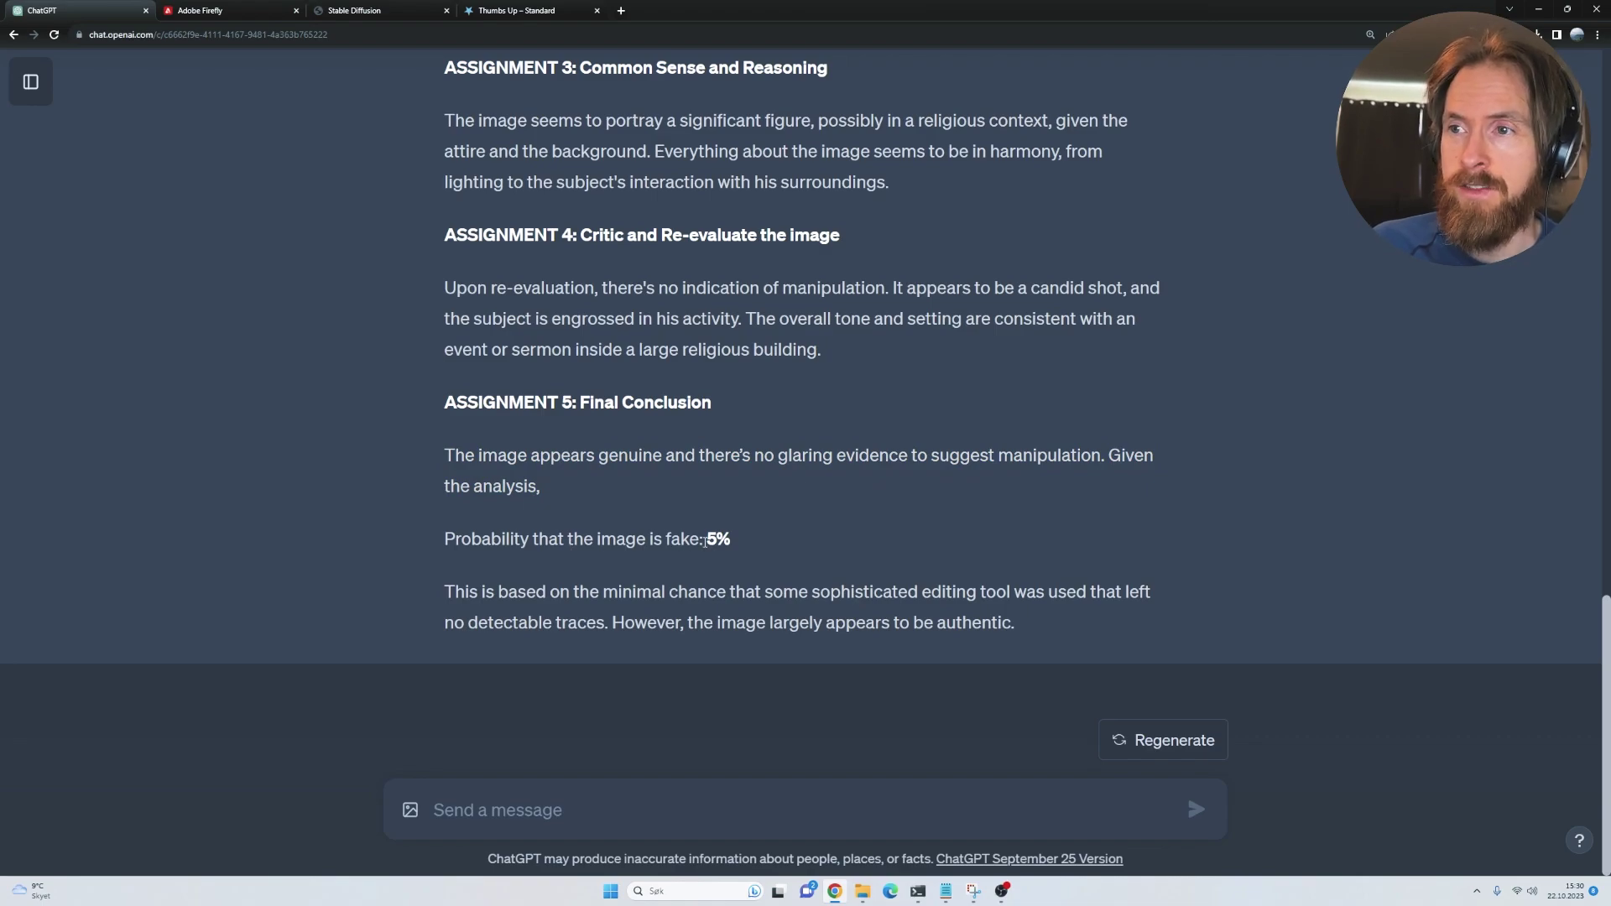
drag(705, 540, 753, 542)
drag(520, 591, 915, 623)
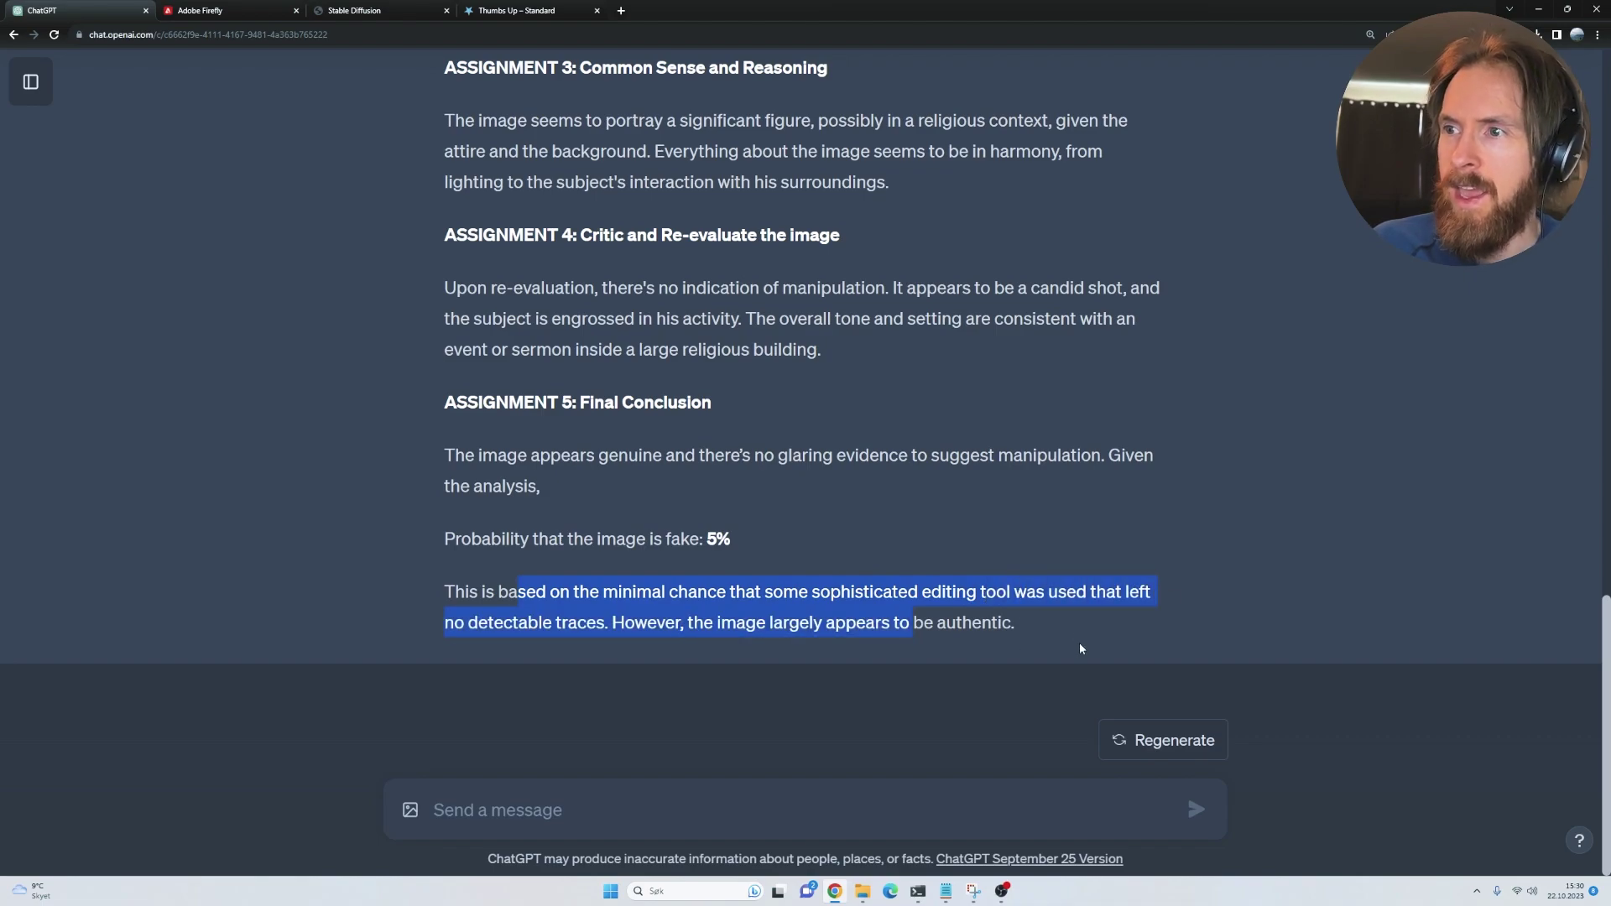
click(1066, 631)
drag(787, 622, 997, 622)
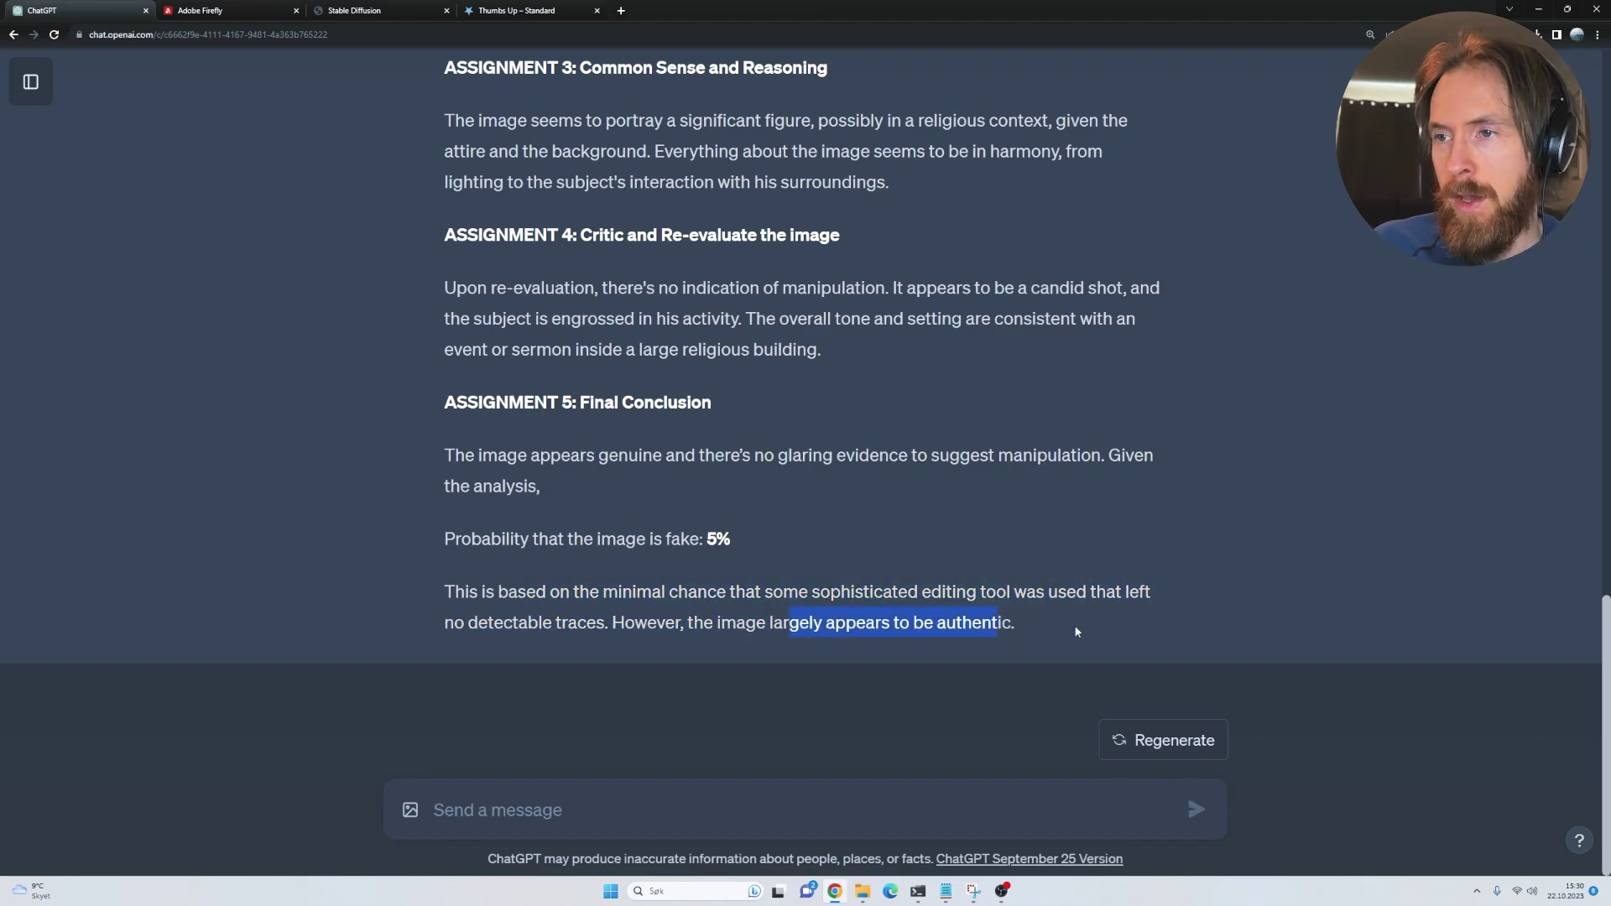
click(1074, 617)
scroll(1126, 379, up, 15)
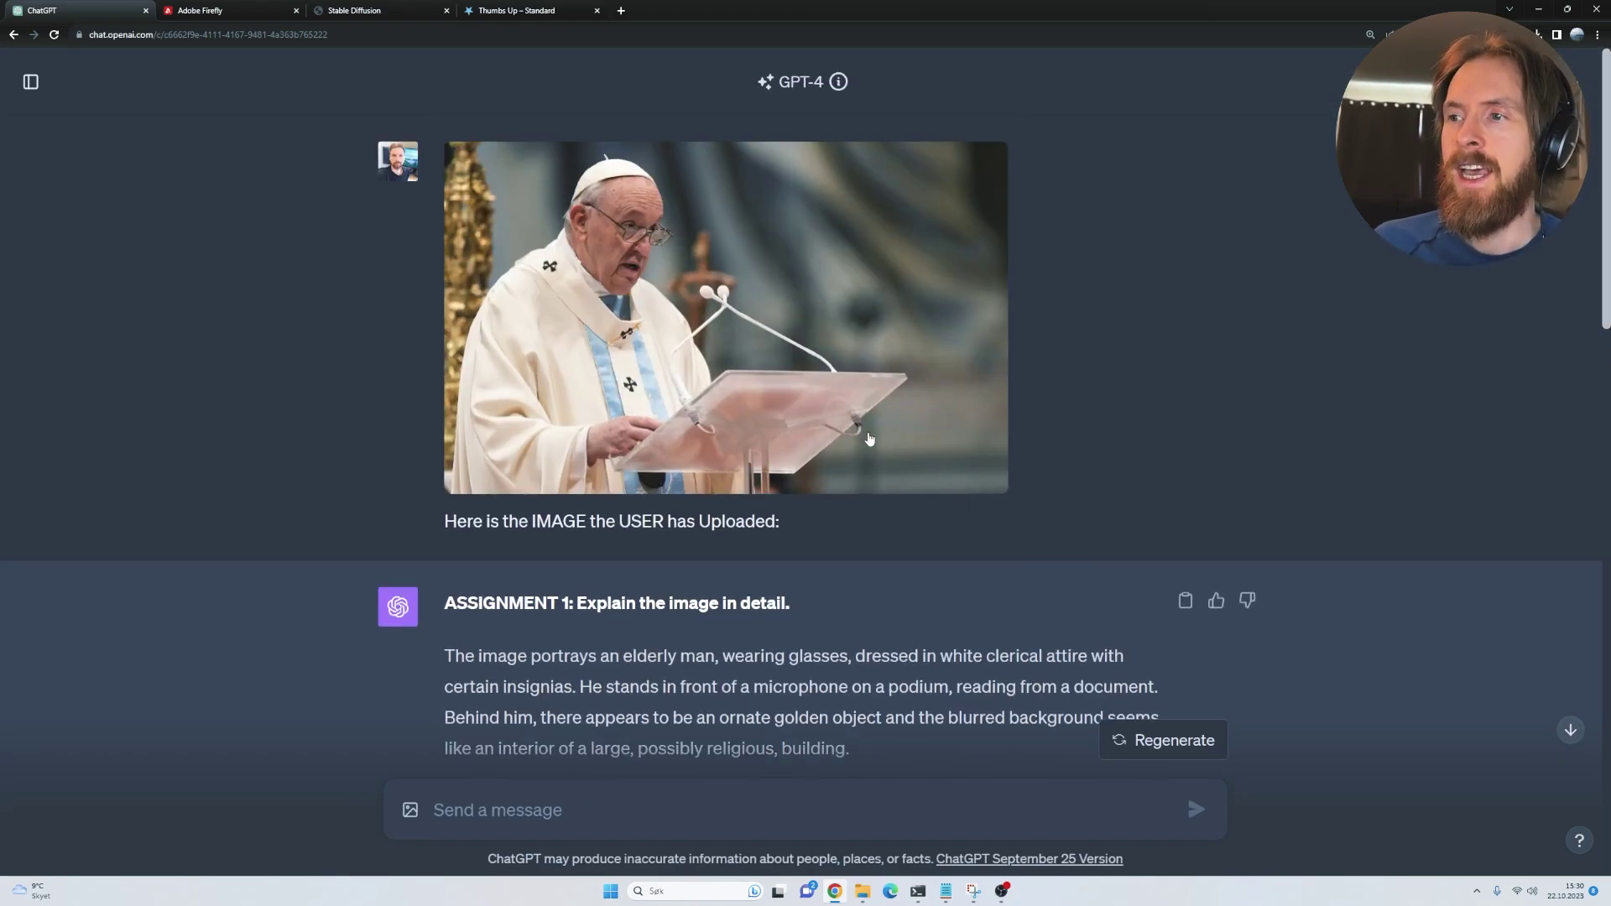
Scroll through the lectern-photo analysis
scroll(1608, 438, down, 8)
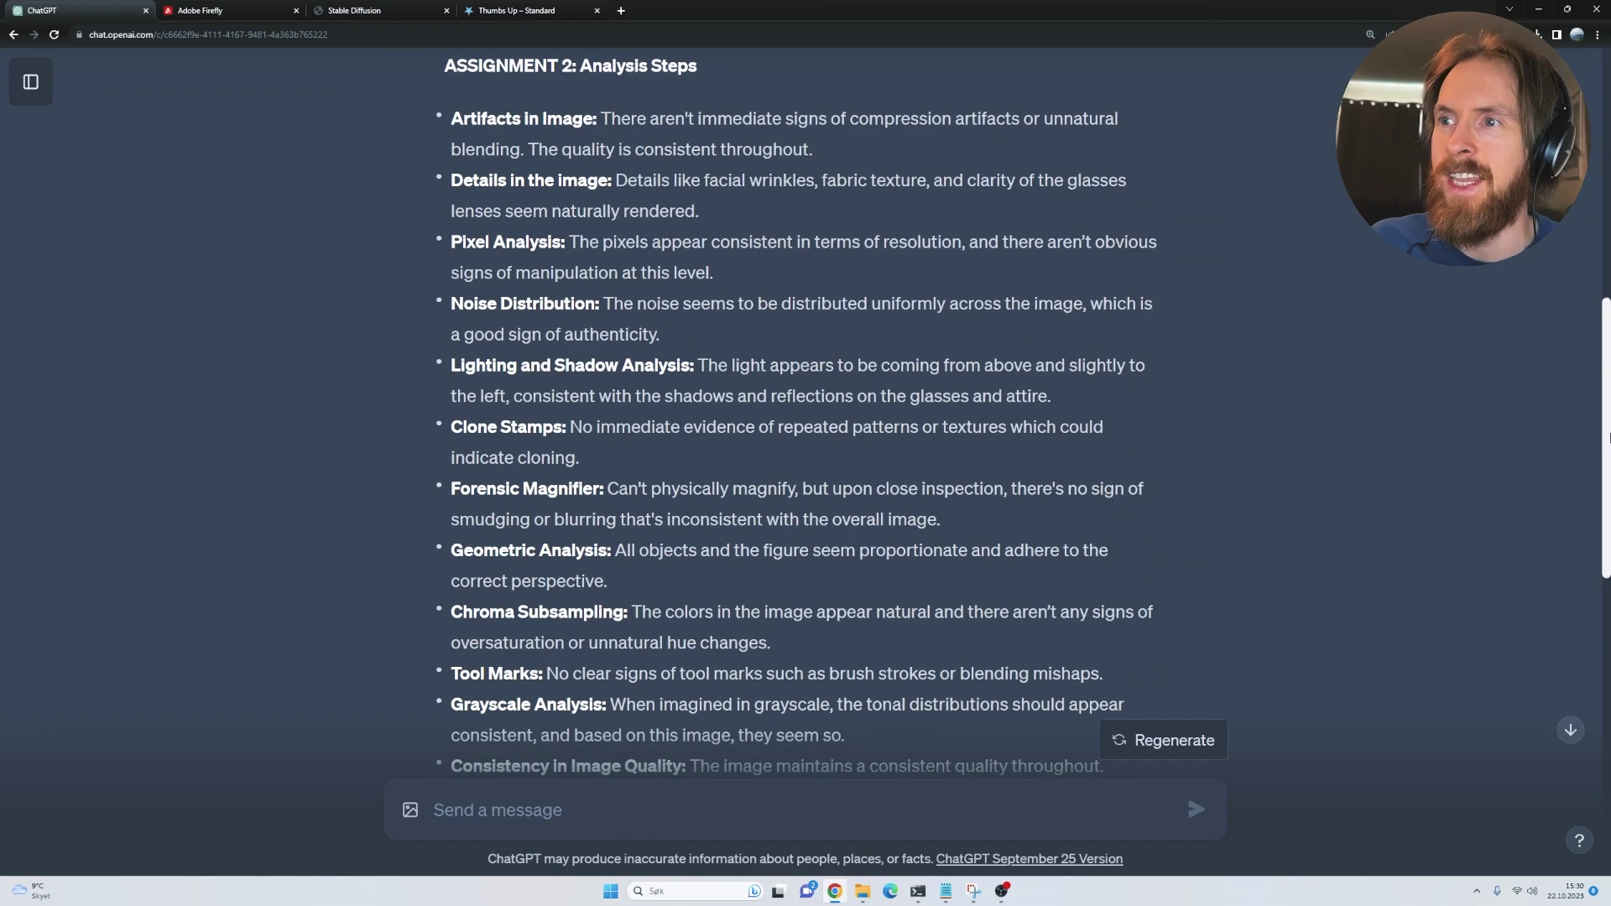
scroll(863, 368, up, 8)
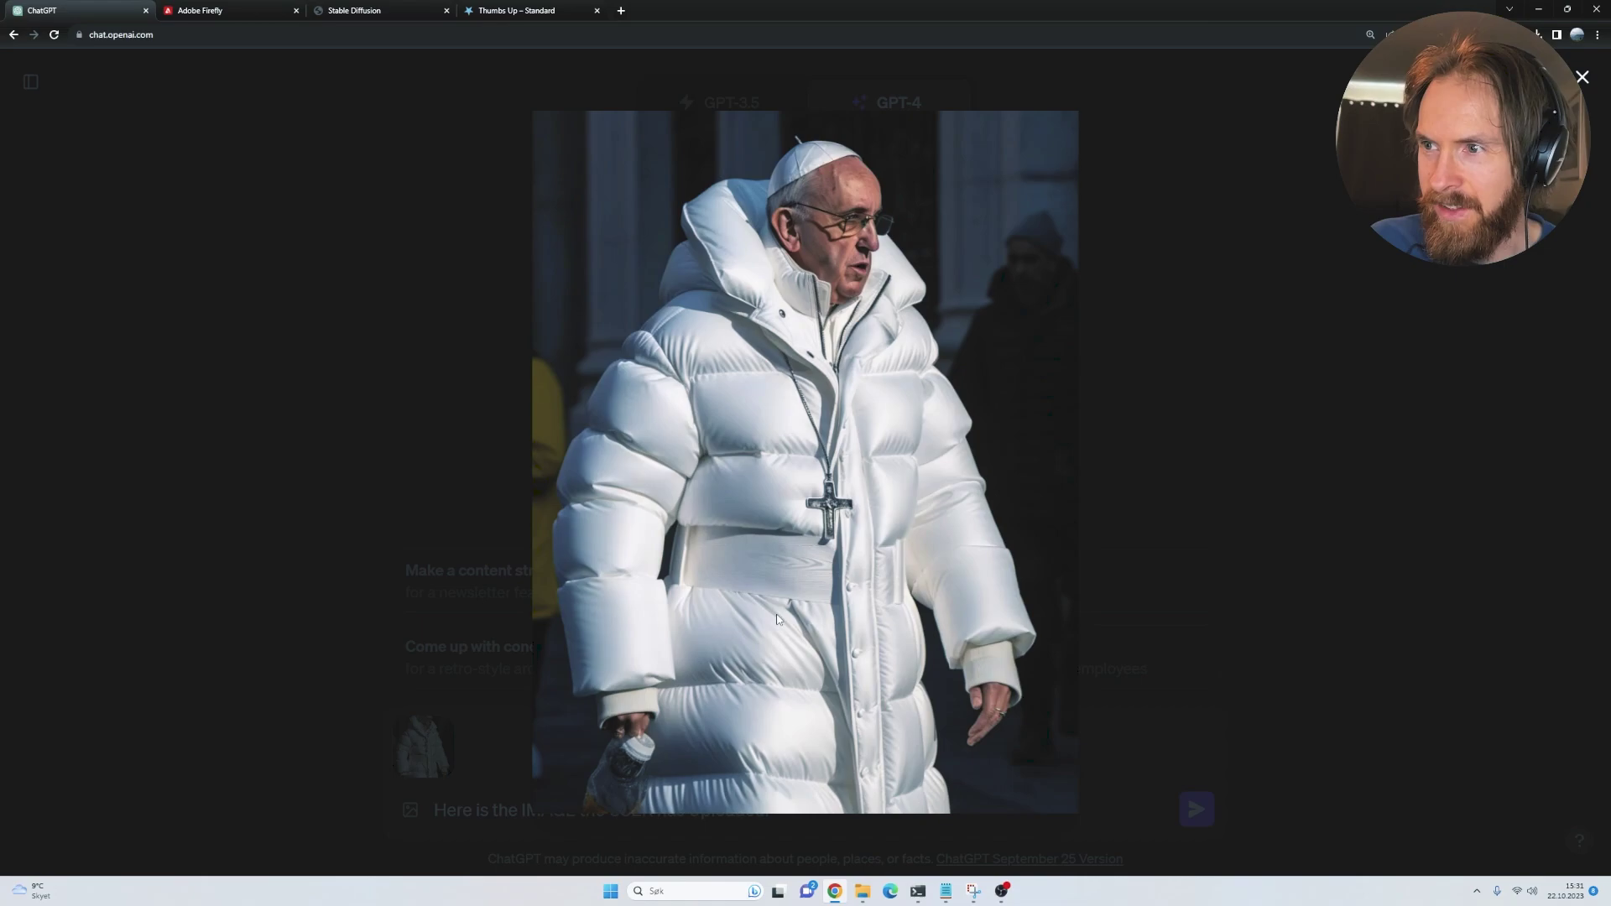
Send the forensic prompt with the puffer-jacket image and read GPT-4's Assignment 1–3 analysis
click(220, 526)
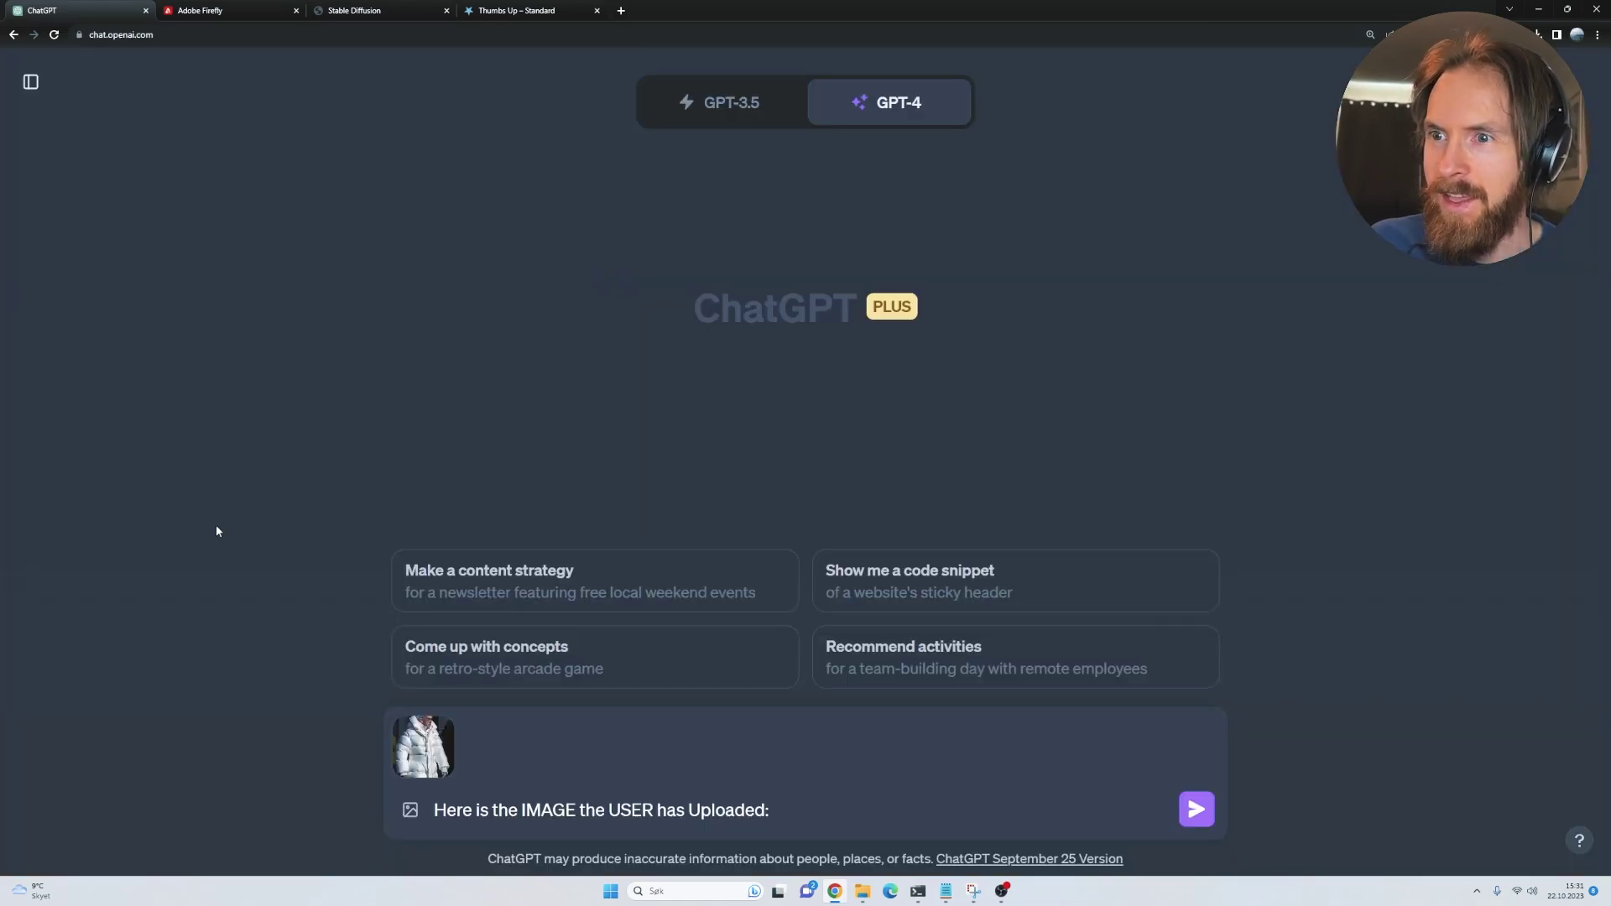
click(1196, 810)
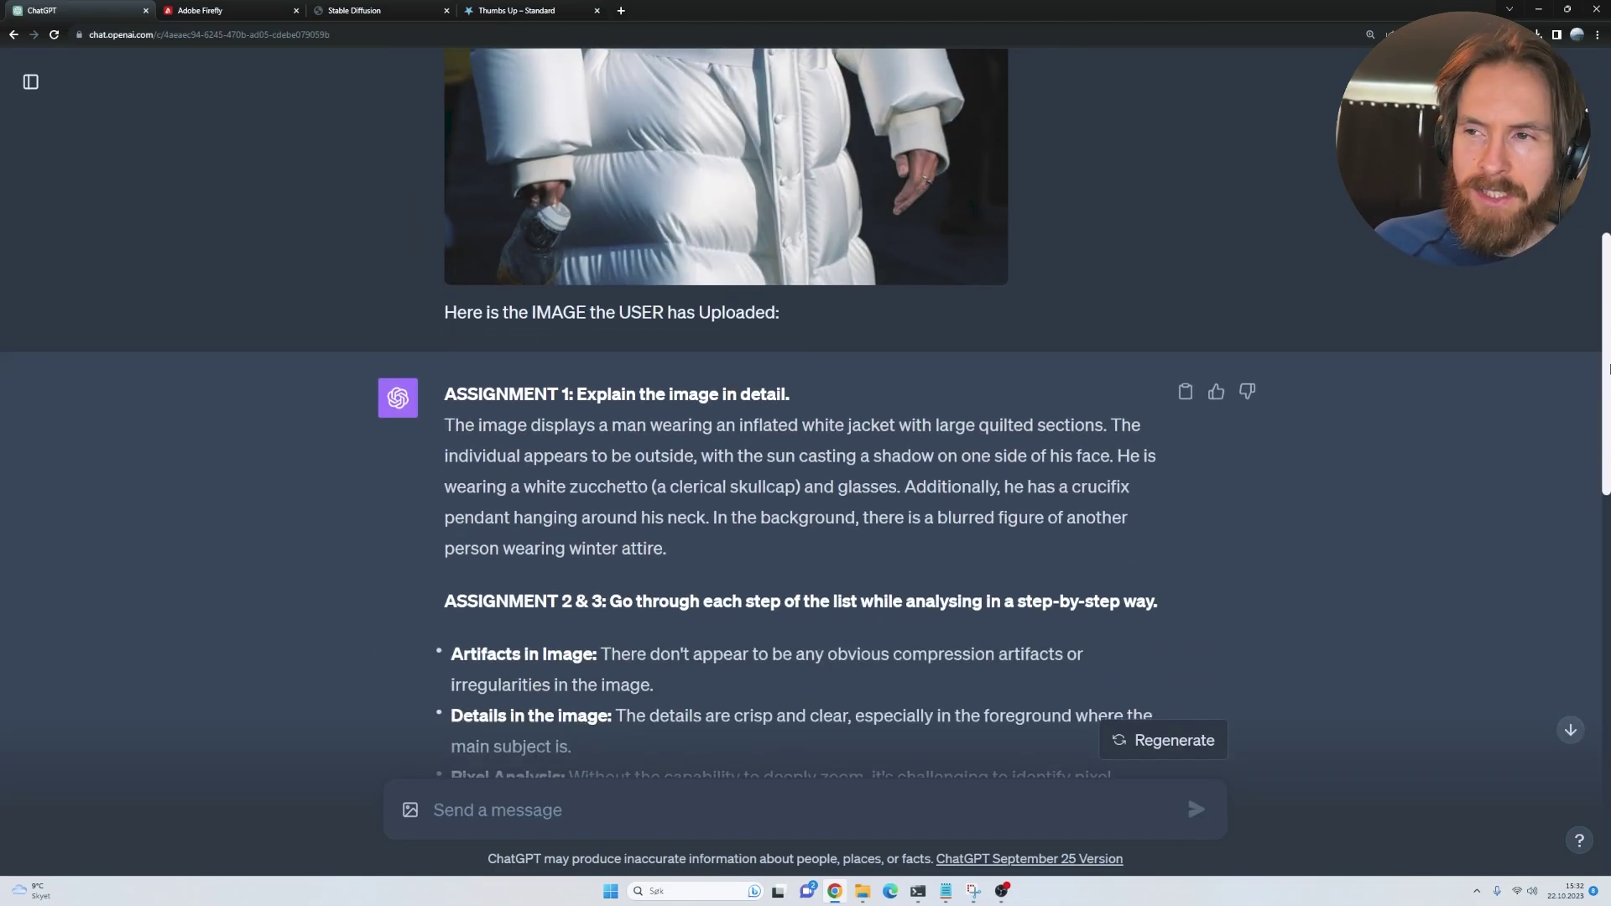
scroll(553, 279, down, 5)
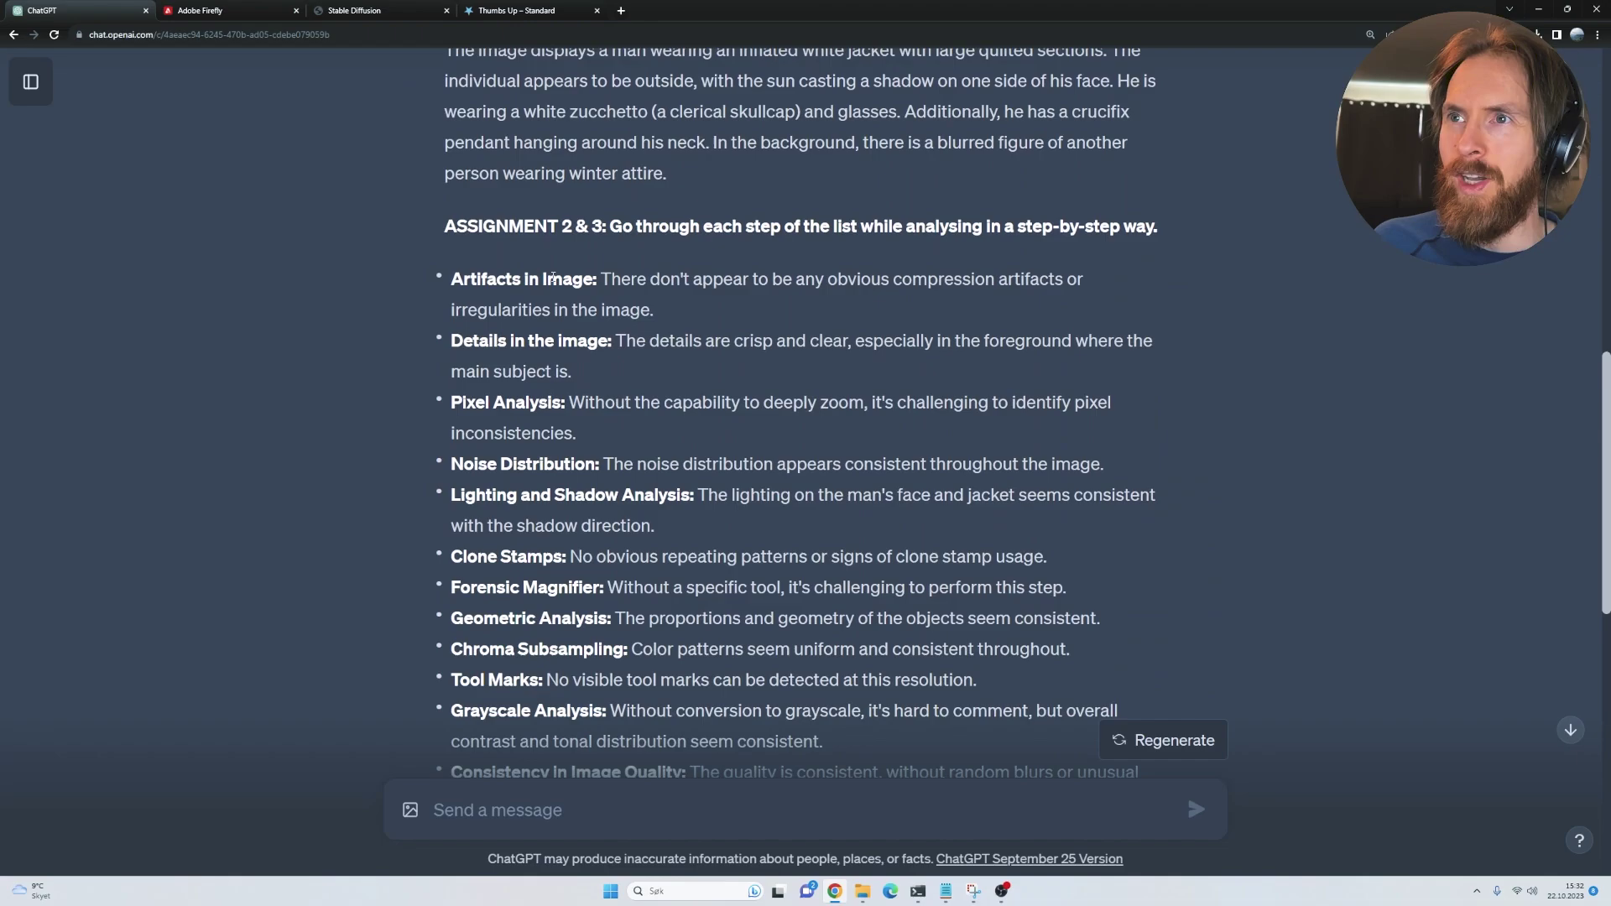
scroll(337, 315, down, 1)
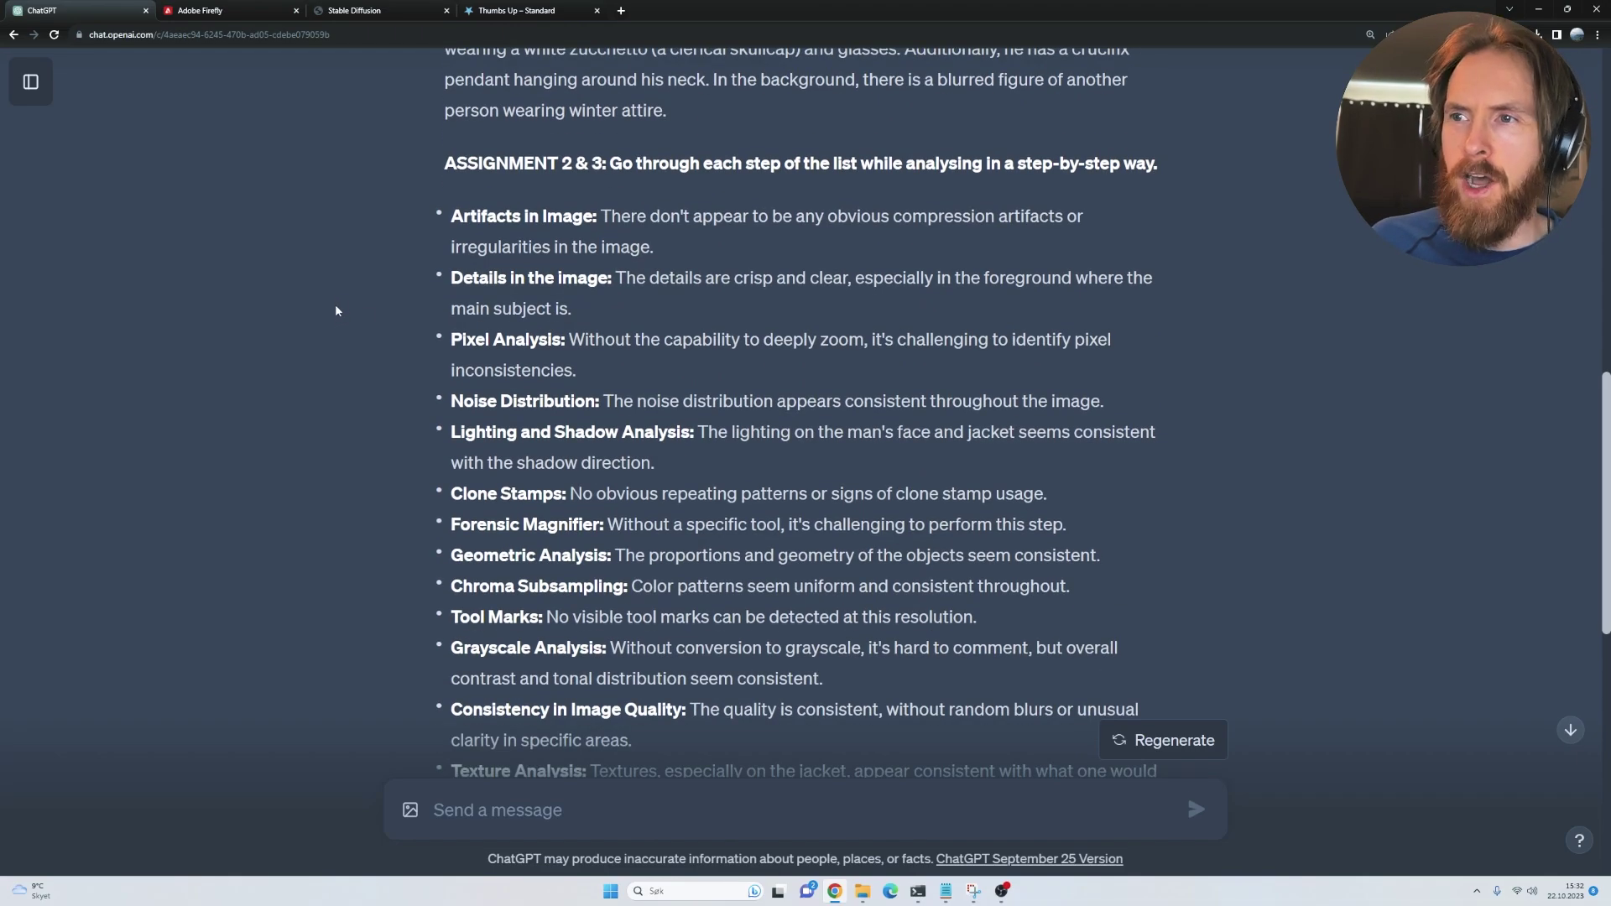
scroll(378, 324, up, 15)
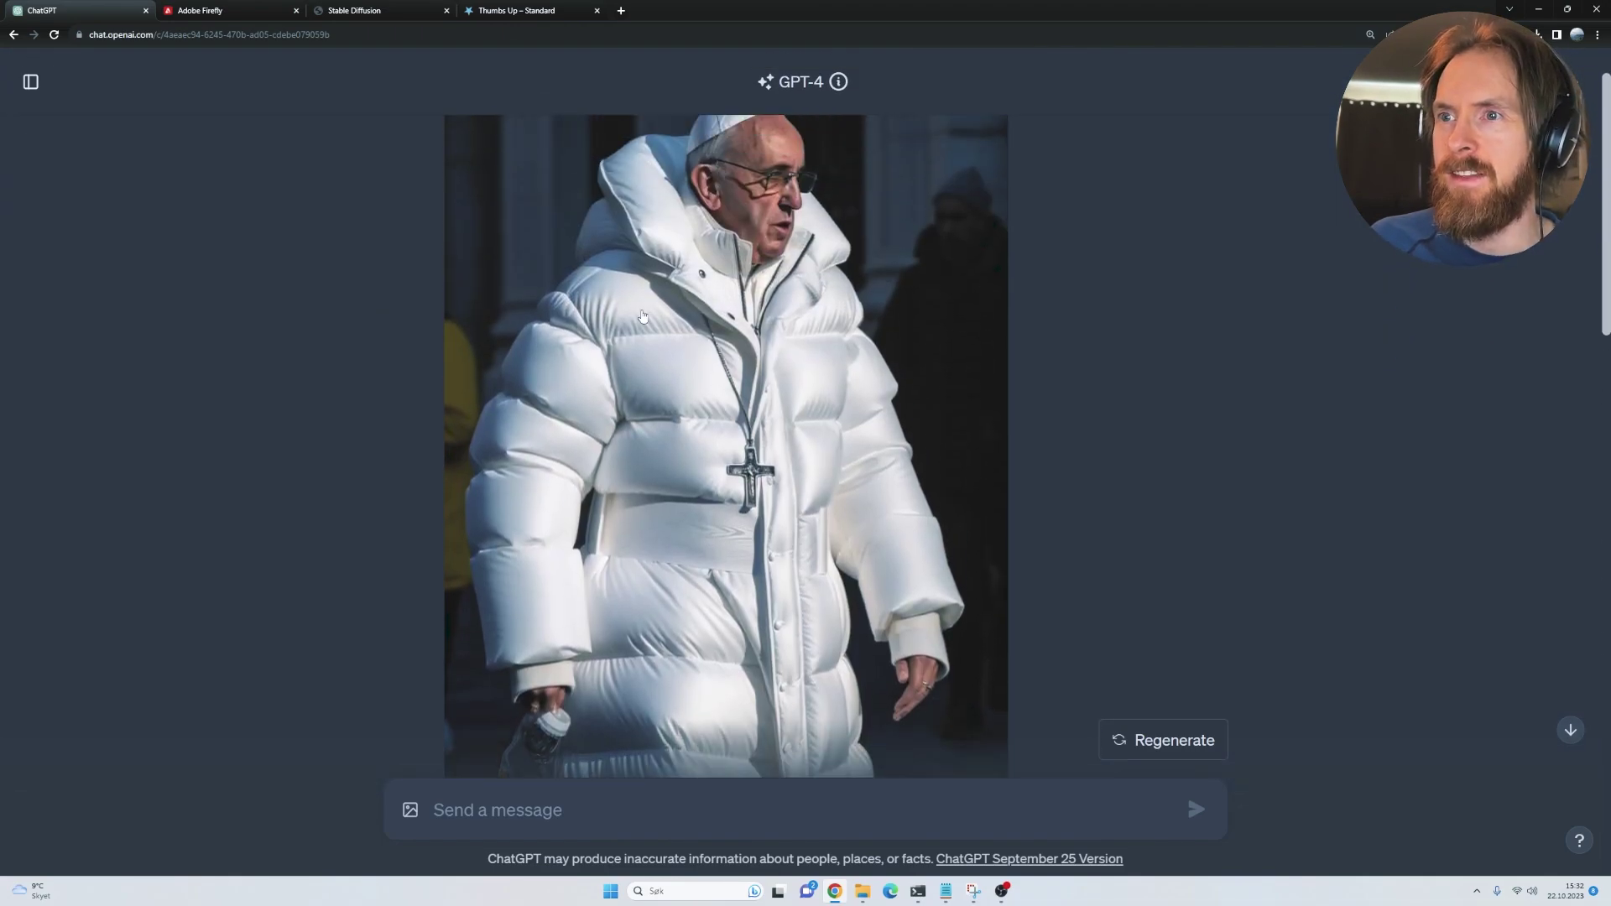
scroll(309, 455, down, 10)
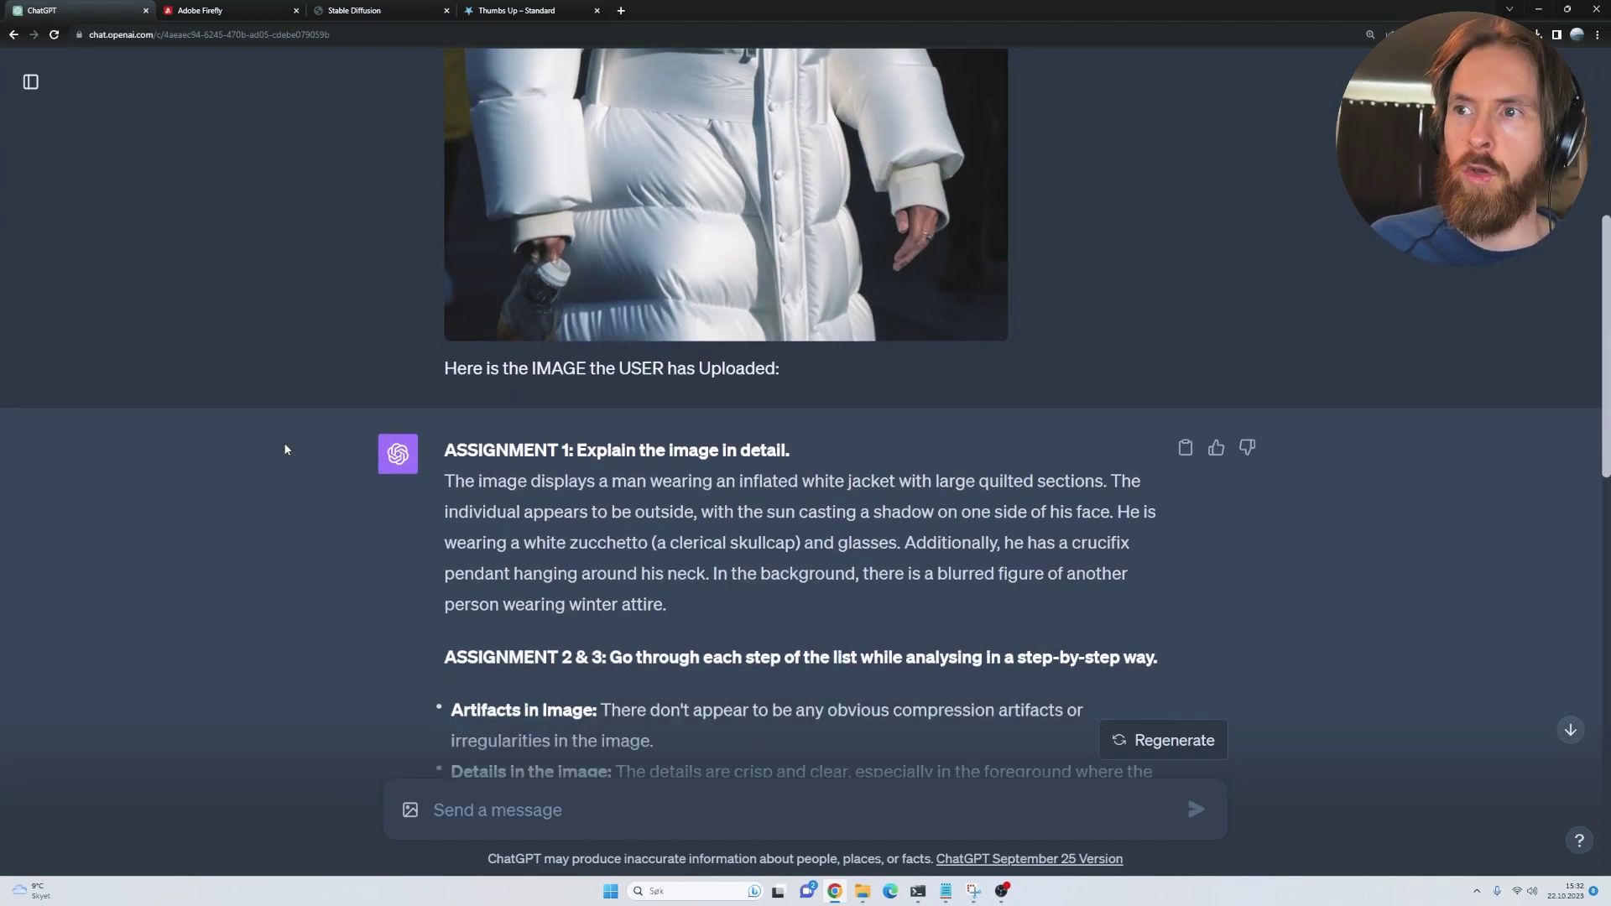
scroll(302, 443, down, 2)
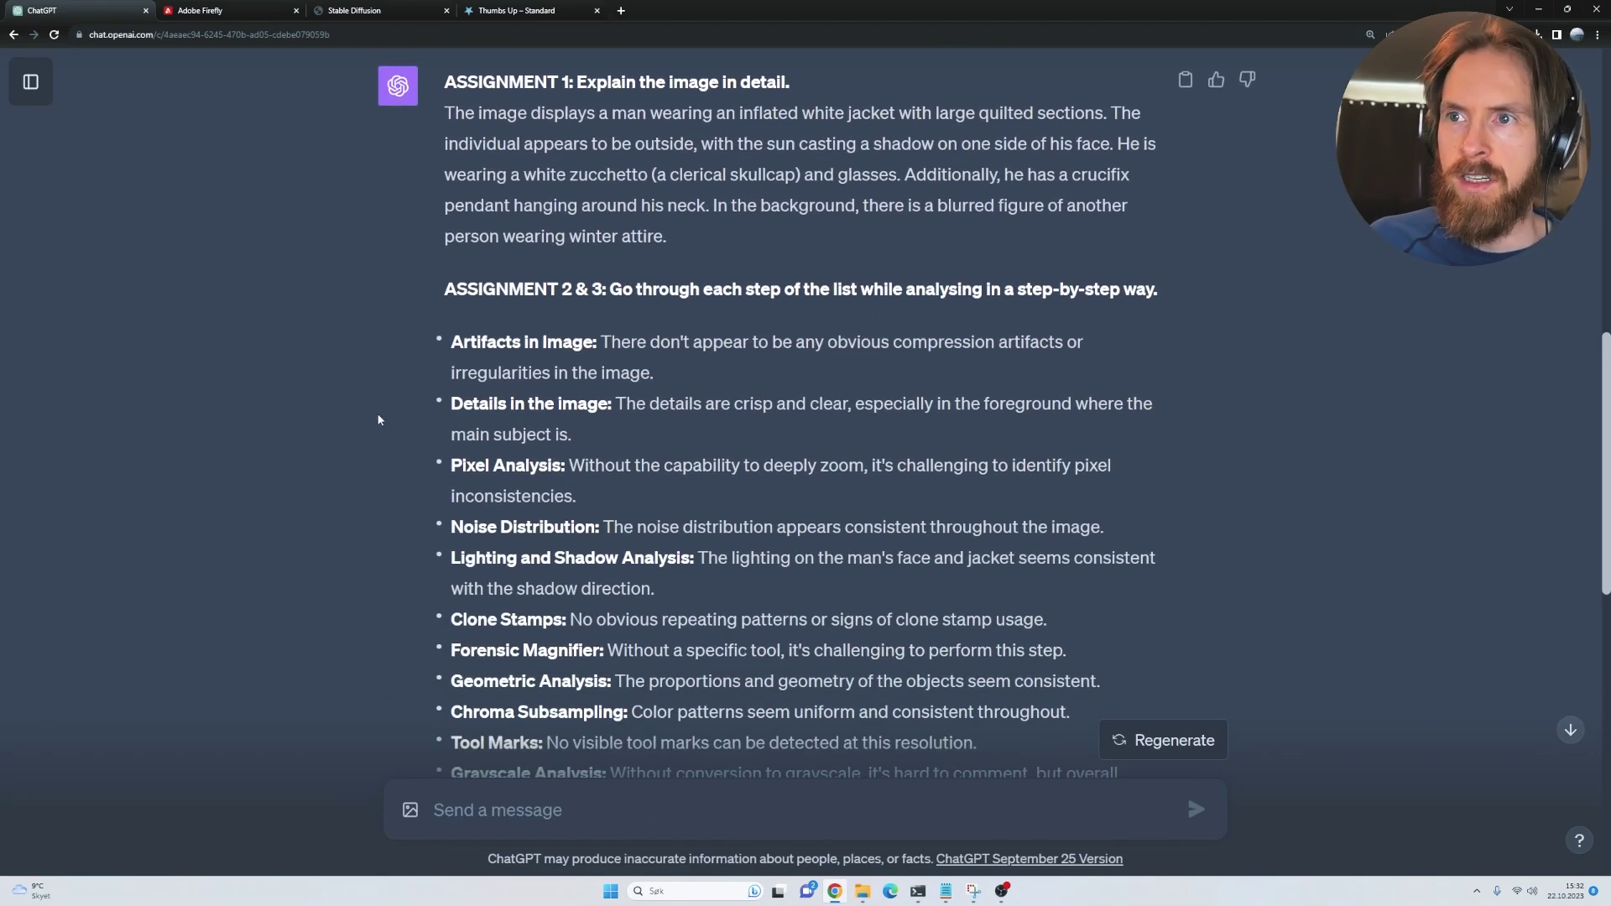
scroll(391, 424, down, 2)
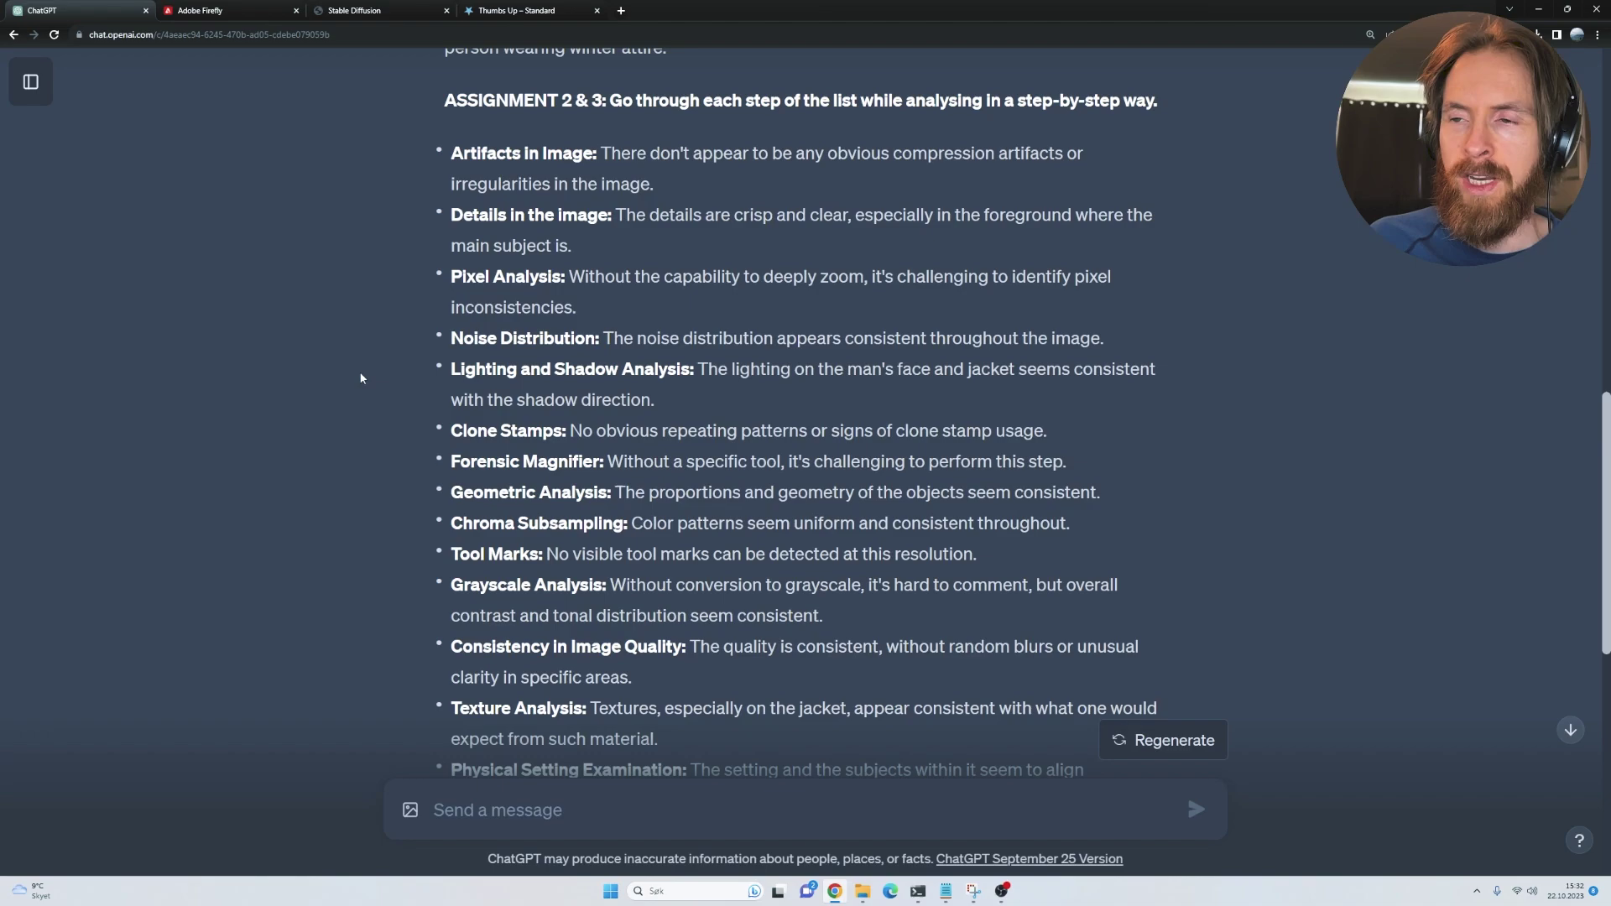
scroll(361, 378, down, 4)
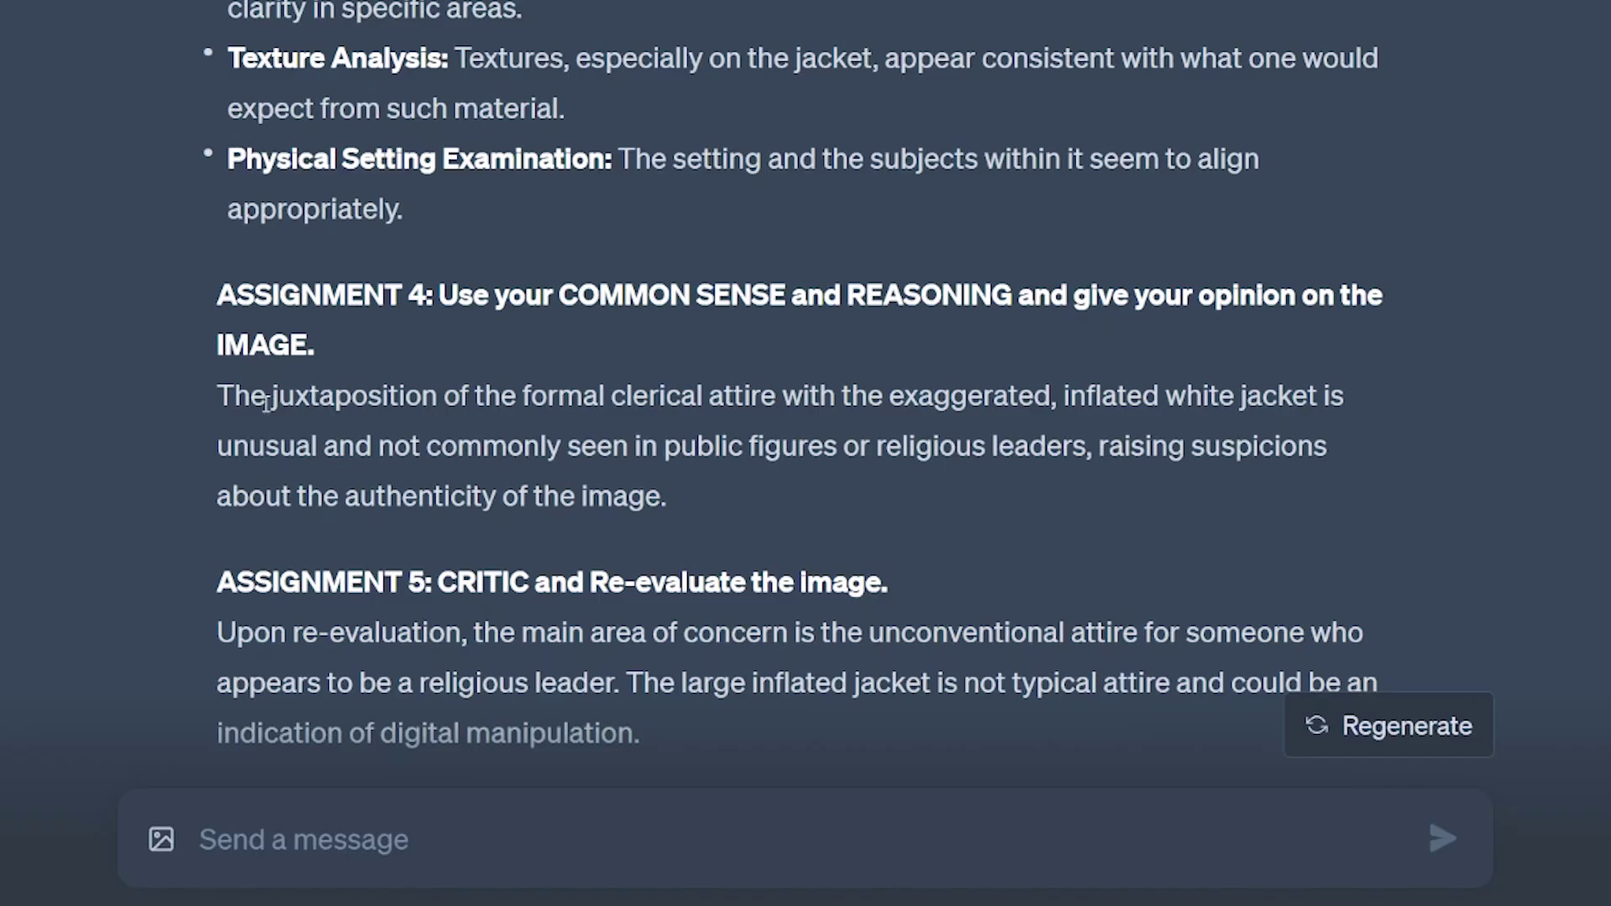
Highlight the Assignment 4 attire reasoning, the manipulation remark and the 80% fake probability
drag(477, 541, 701, 547)
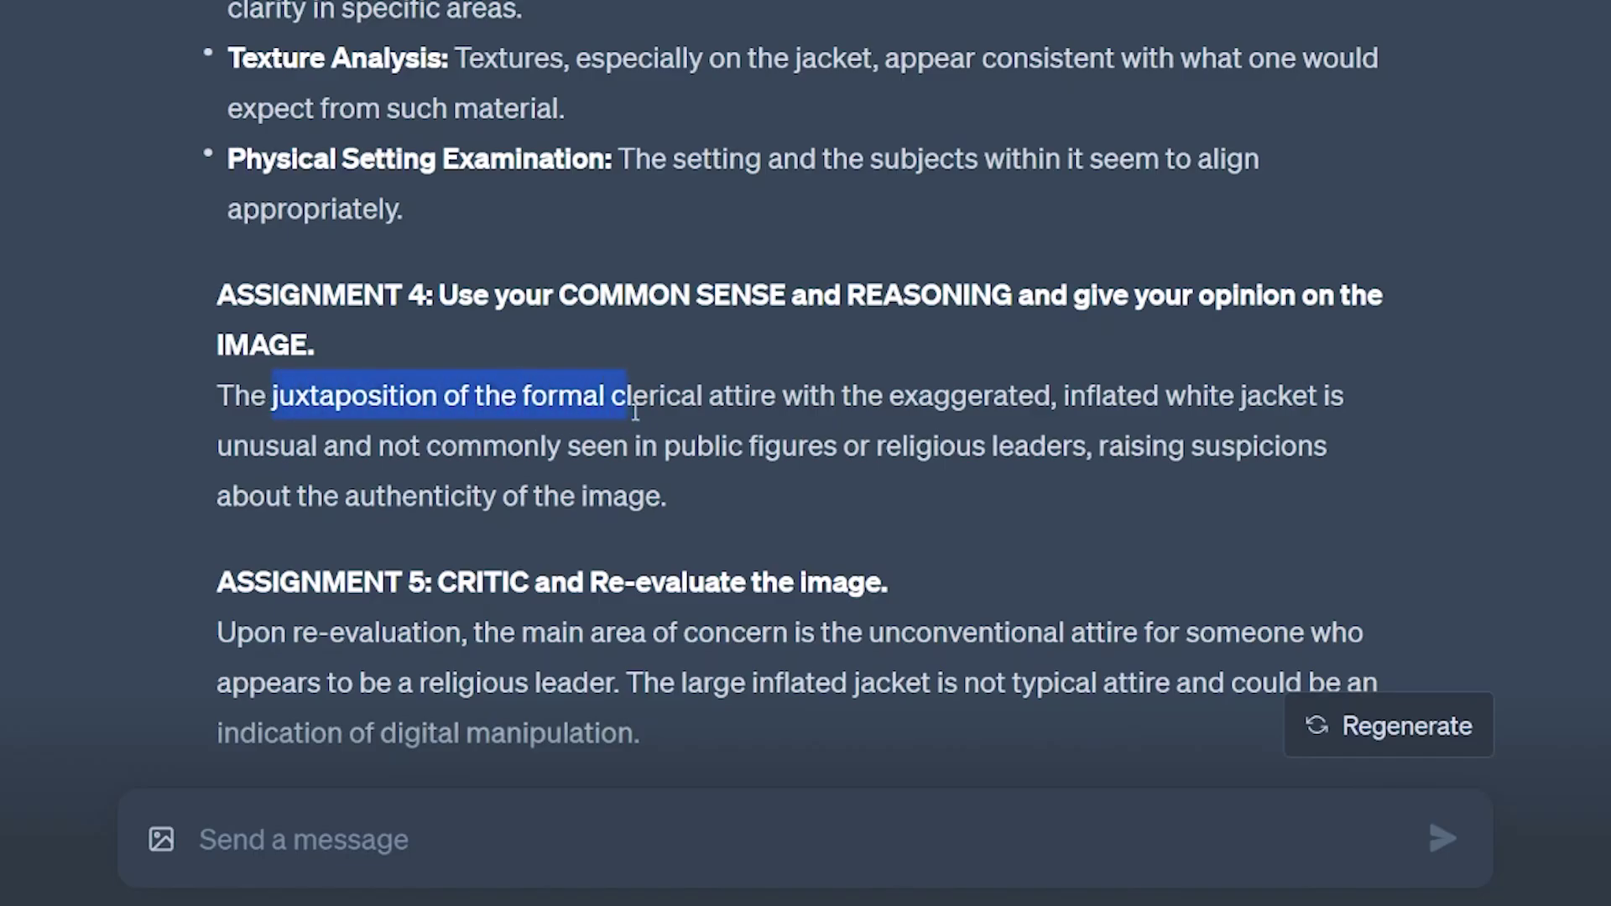
drag(635, 411, 765, 510)
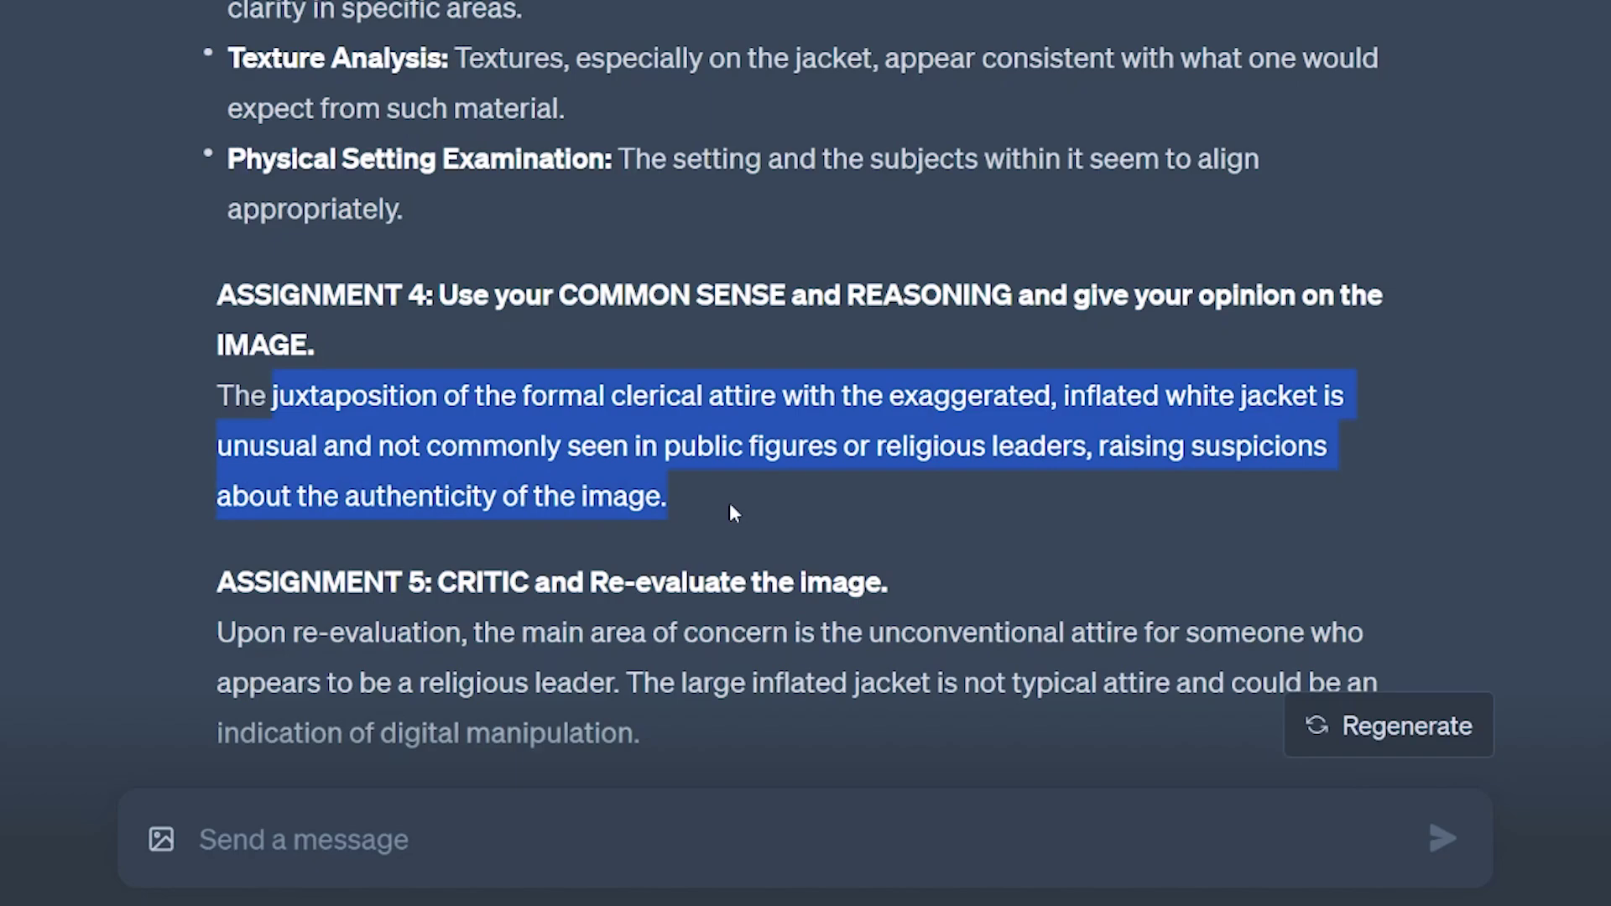
click(696, 524)
scroll(696, 504, down, 4)
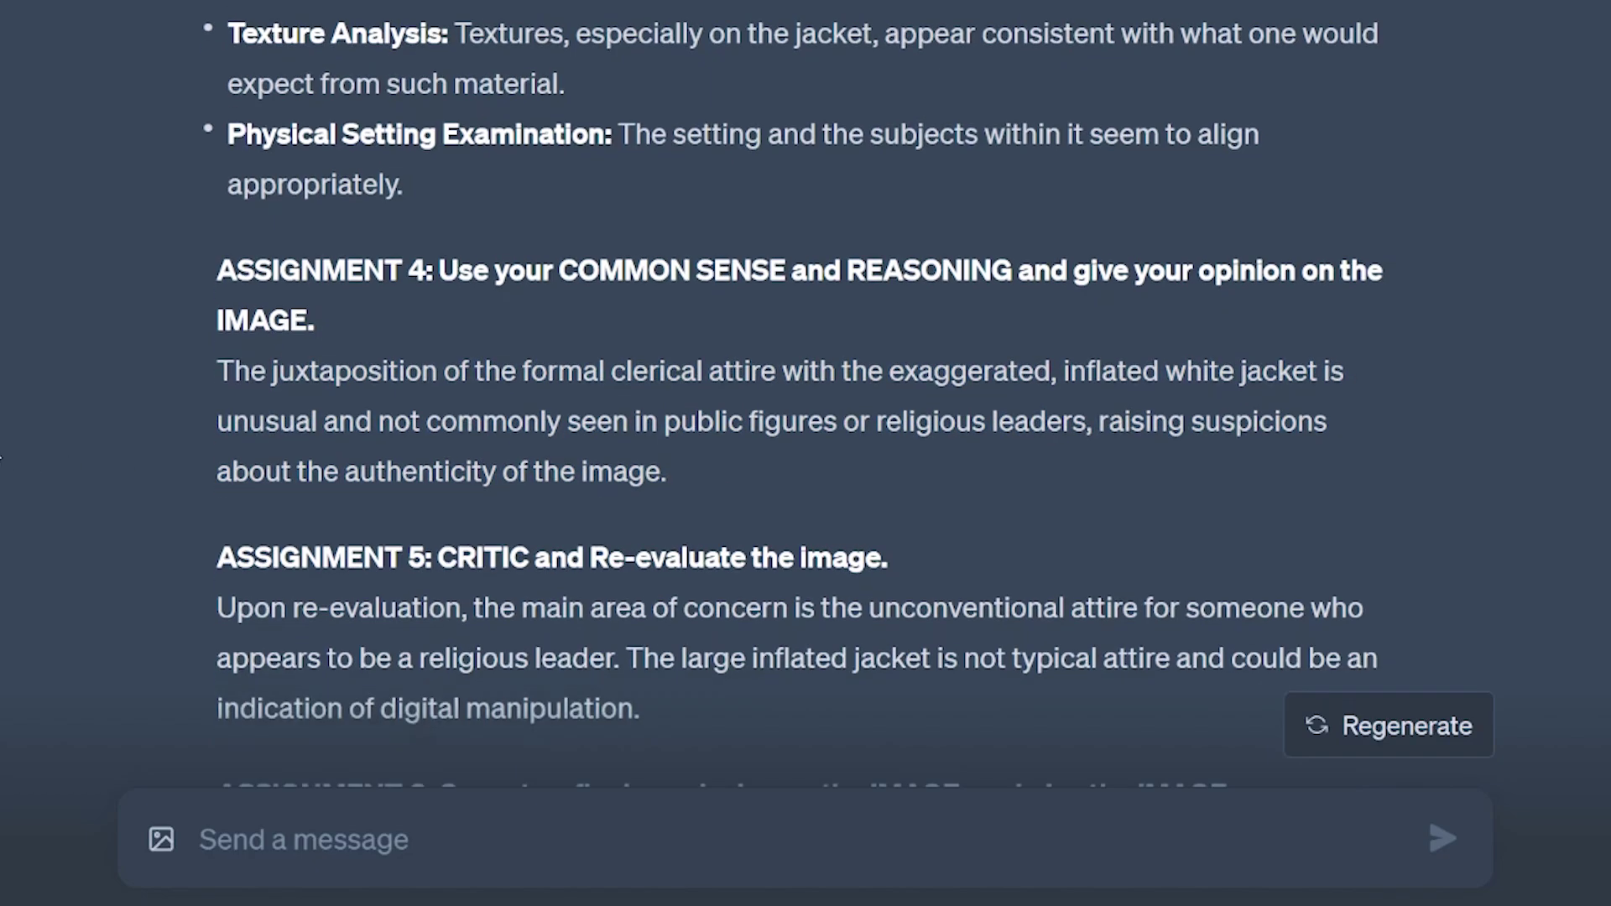
drag(455, 545, 1110, 579)
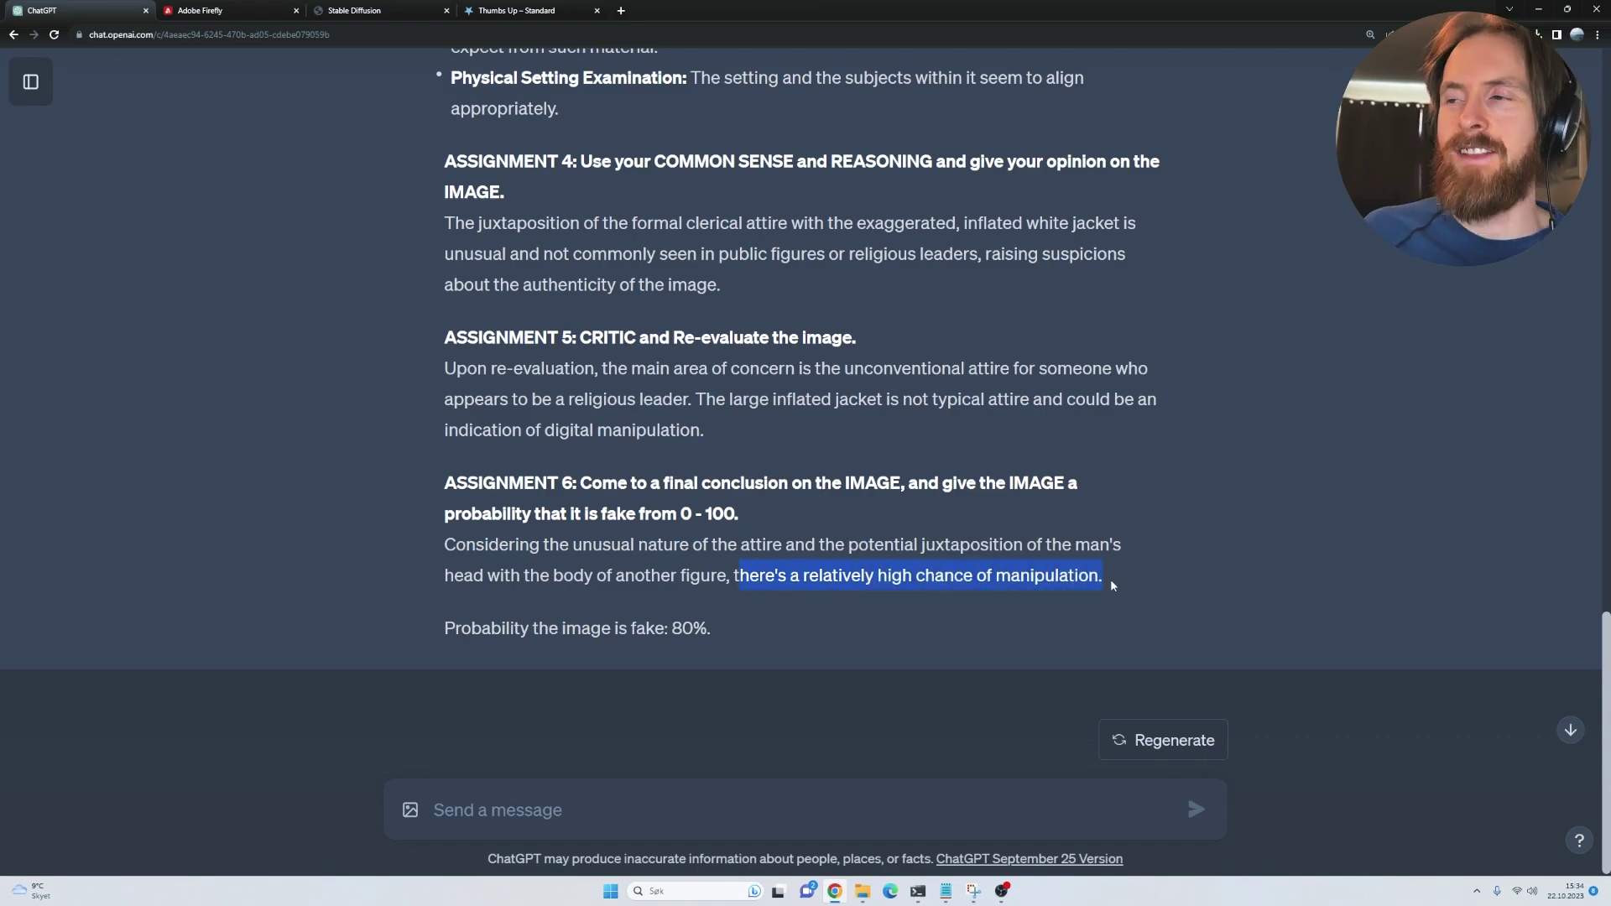
click(1115, 585)
drag(712, 627, 671, 629)
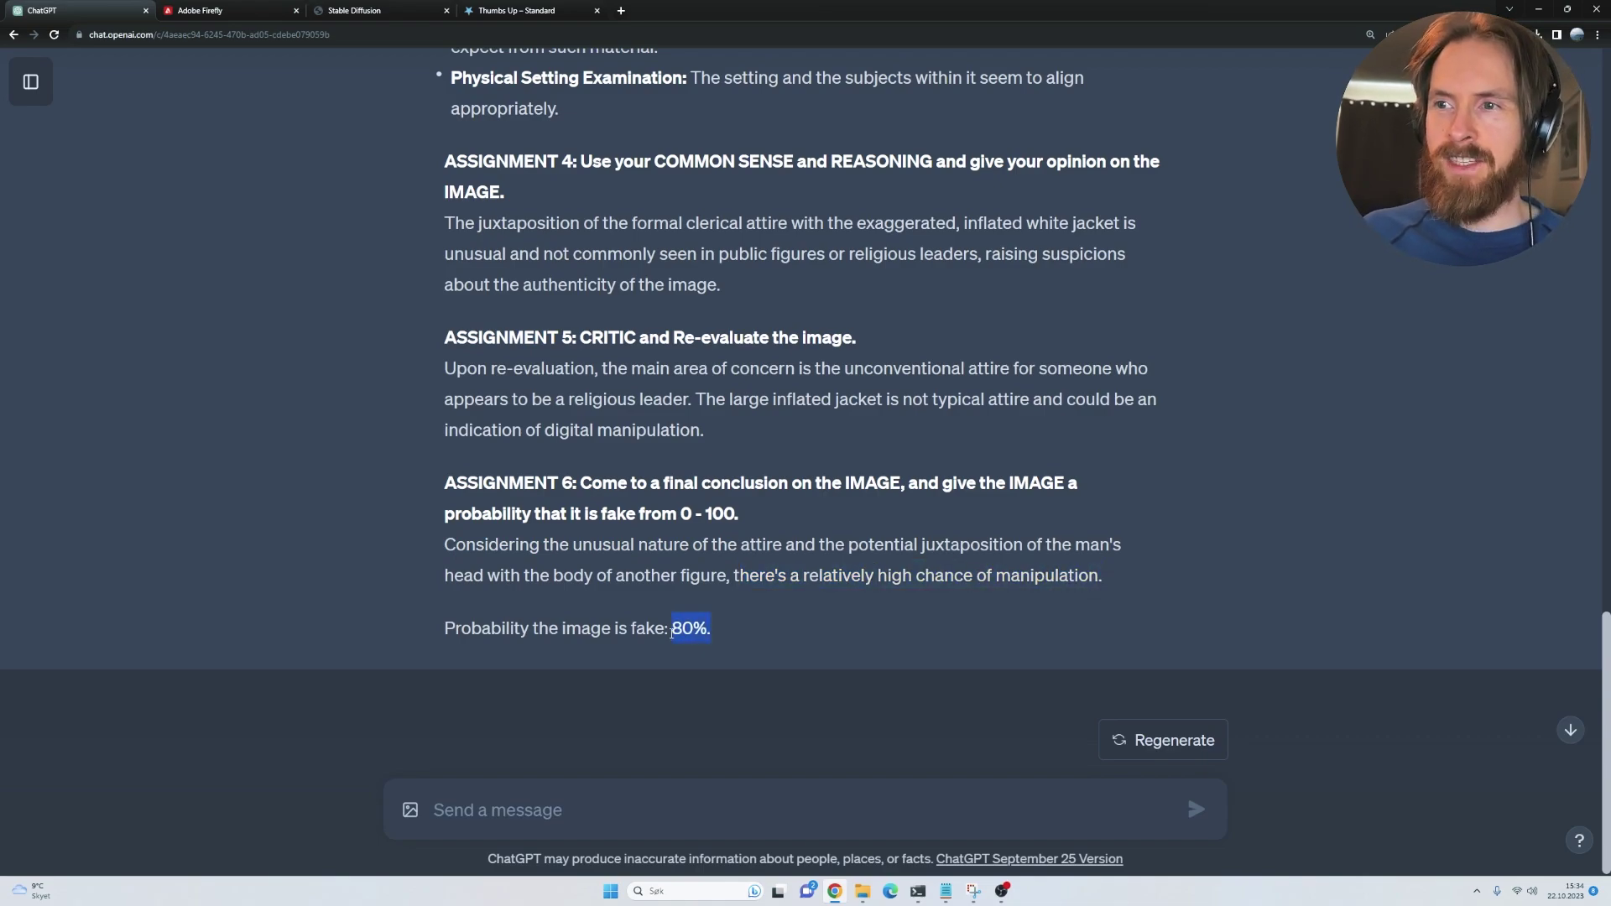
drag(1605, 731, 1607, 200)
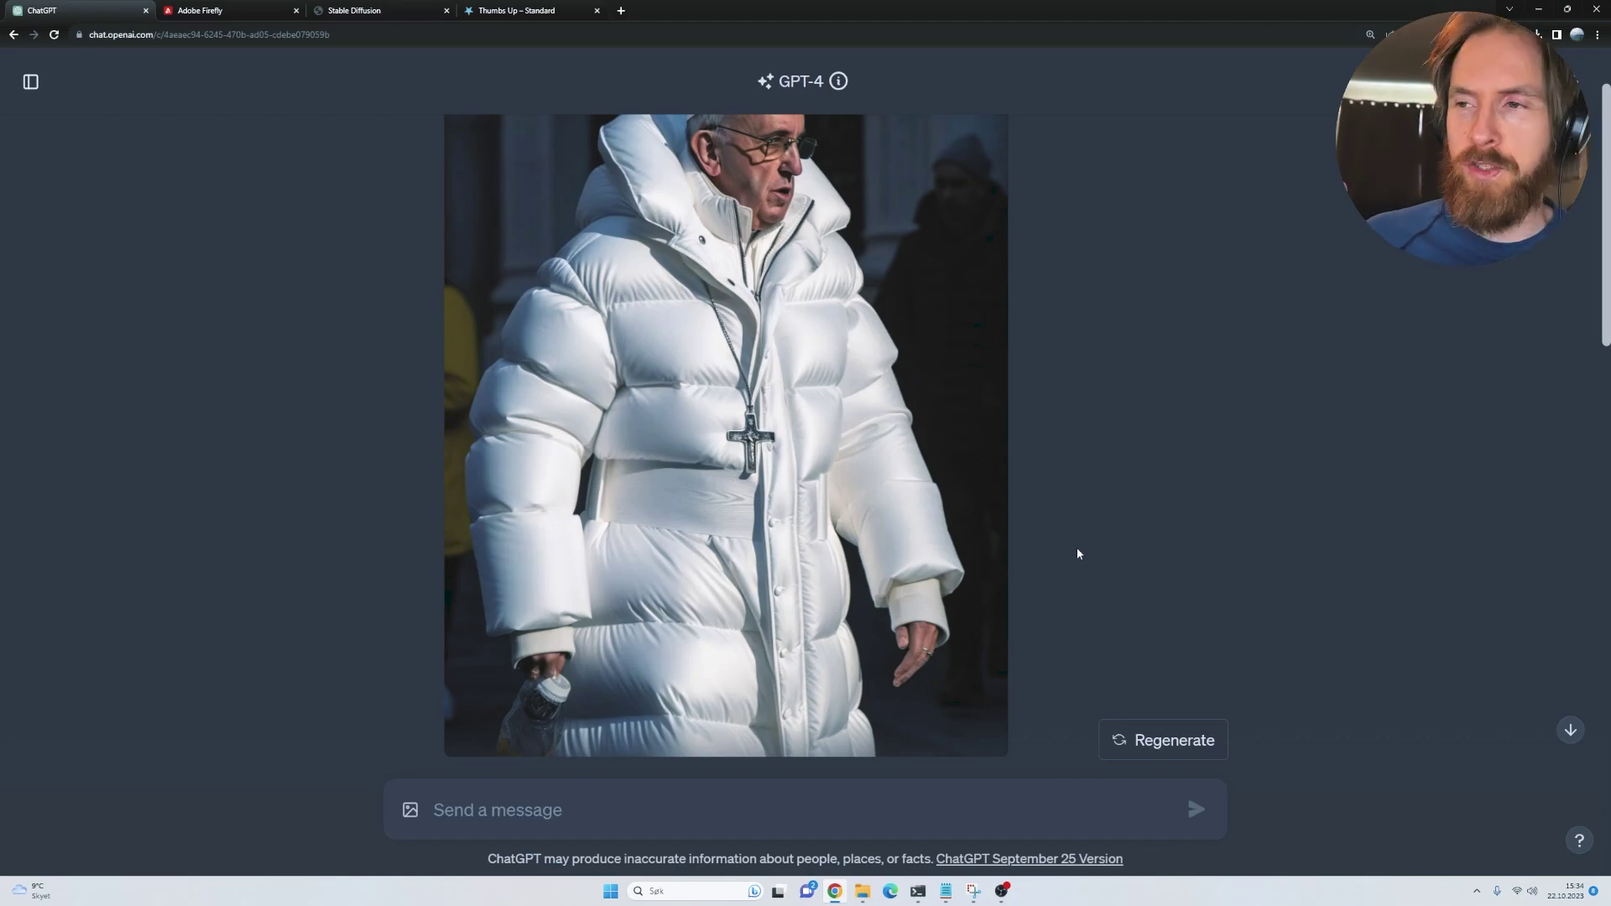
Enlarge the puffer-jacket photo for a closer look, then return to the reply
click(751, 562)
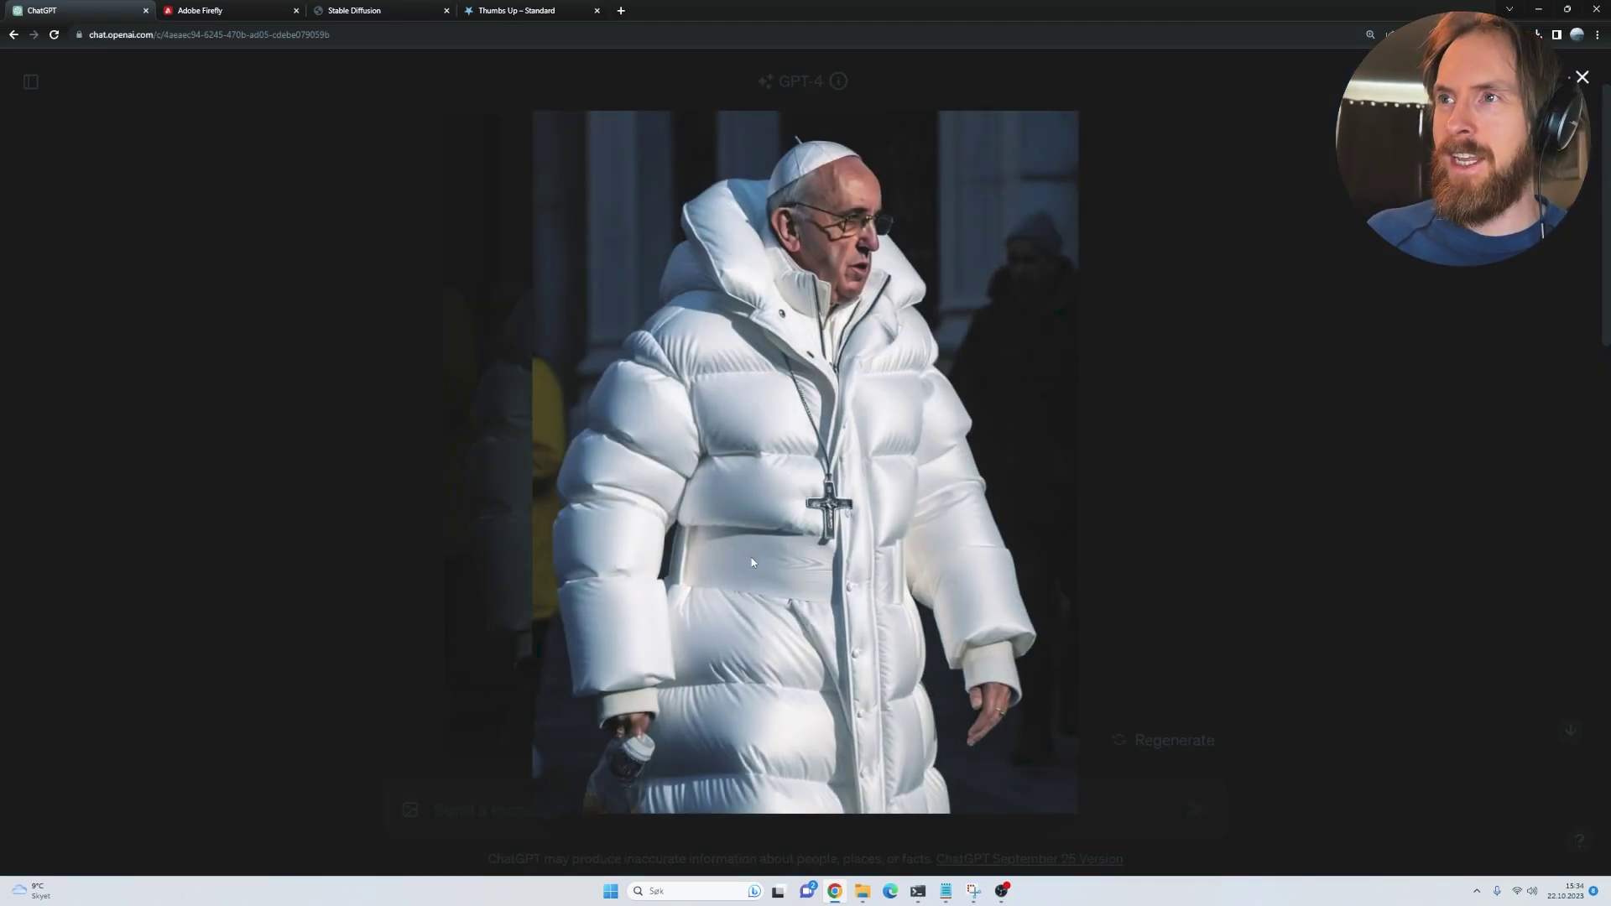
click(281, 408)
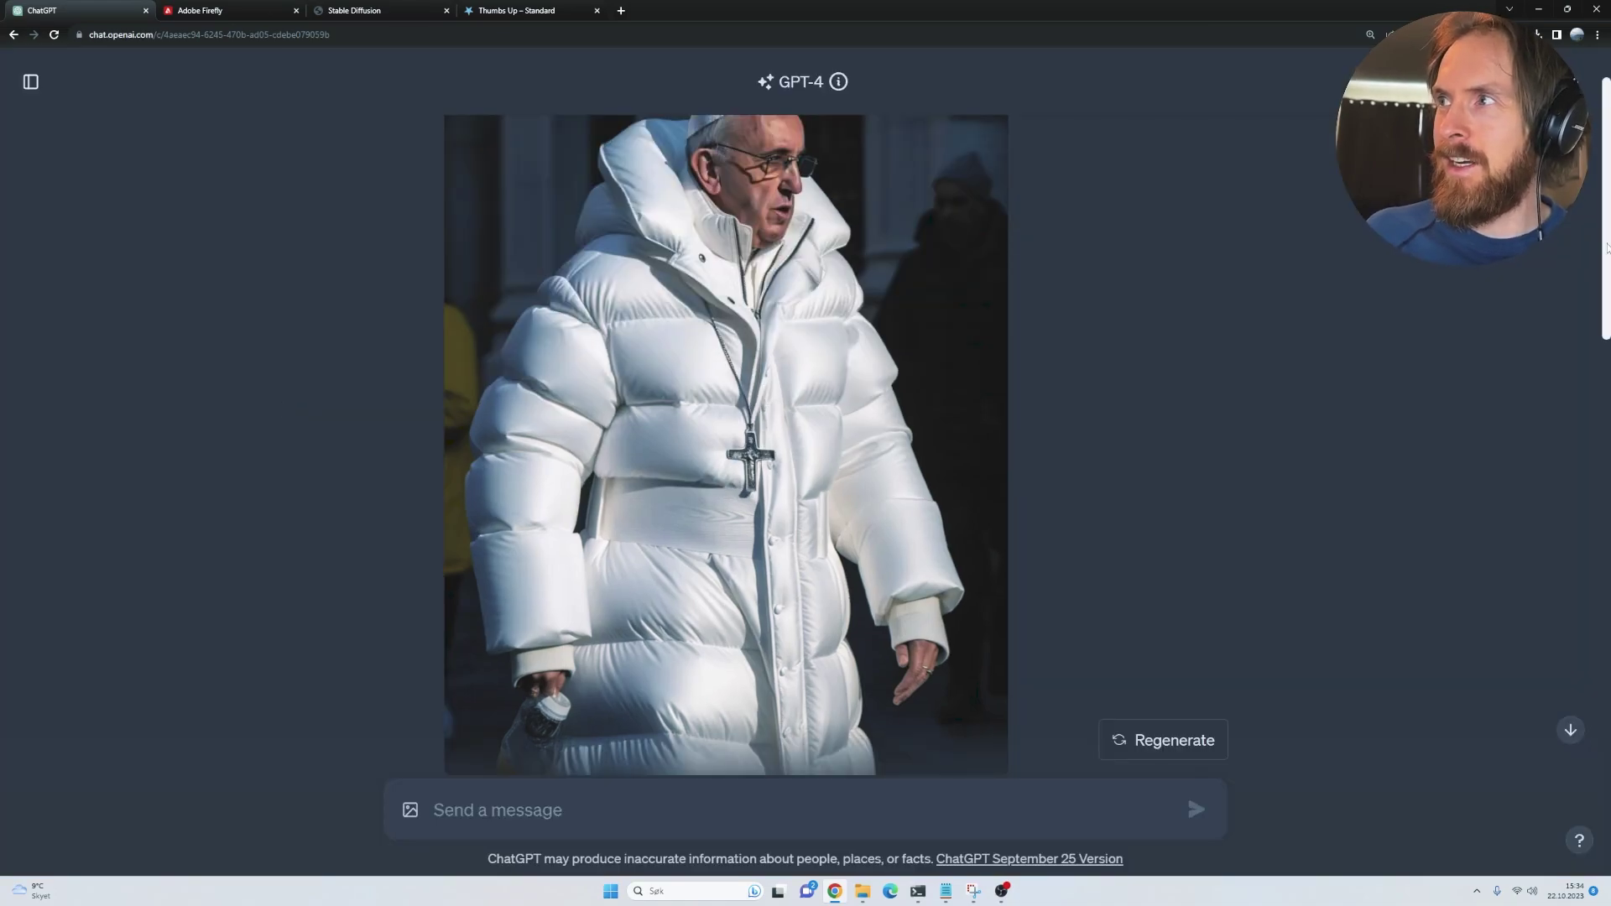
scroll(1607, 248, down, 20)
scroll(1255, 495, up, 3)
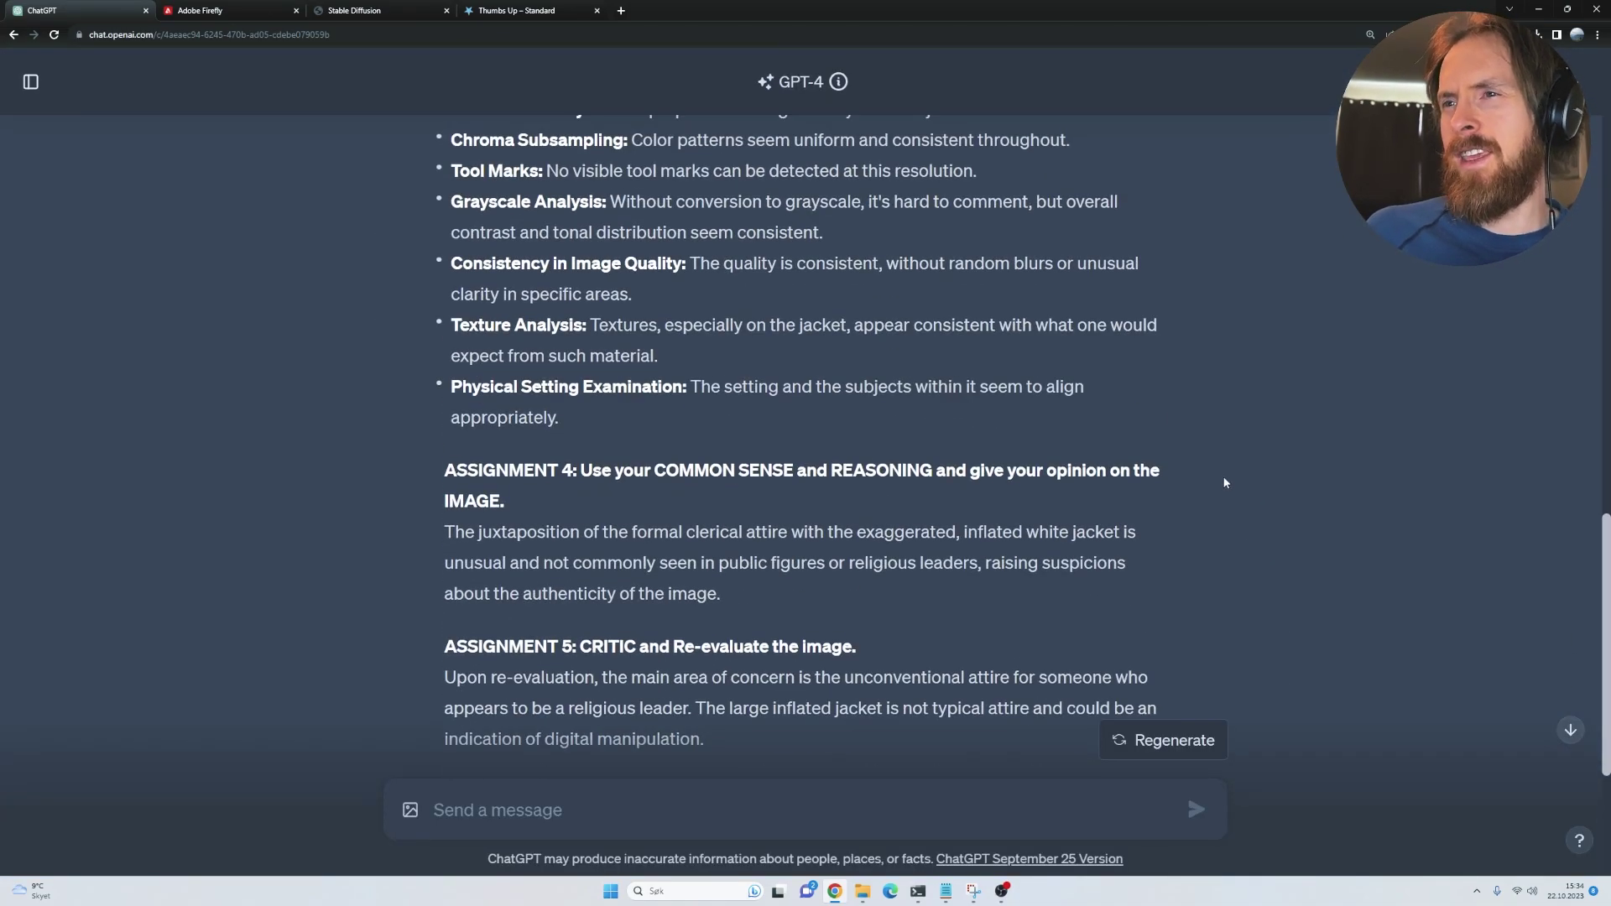
Highlight the COMMON SENSE and REASONING heading and Assignment 4 opinion, then scroll to the verdict
drag(648, 472, 1014, 472)
click(814, 573)
drag(680, 592, 438, 534)
drag(1605, 620, 1584, 661)
click(1232, 626)
scroll(1231, 625, down, 2)
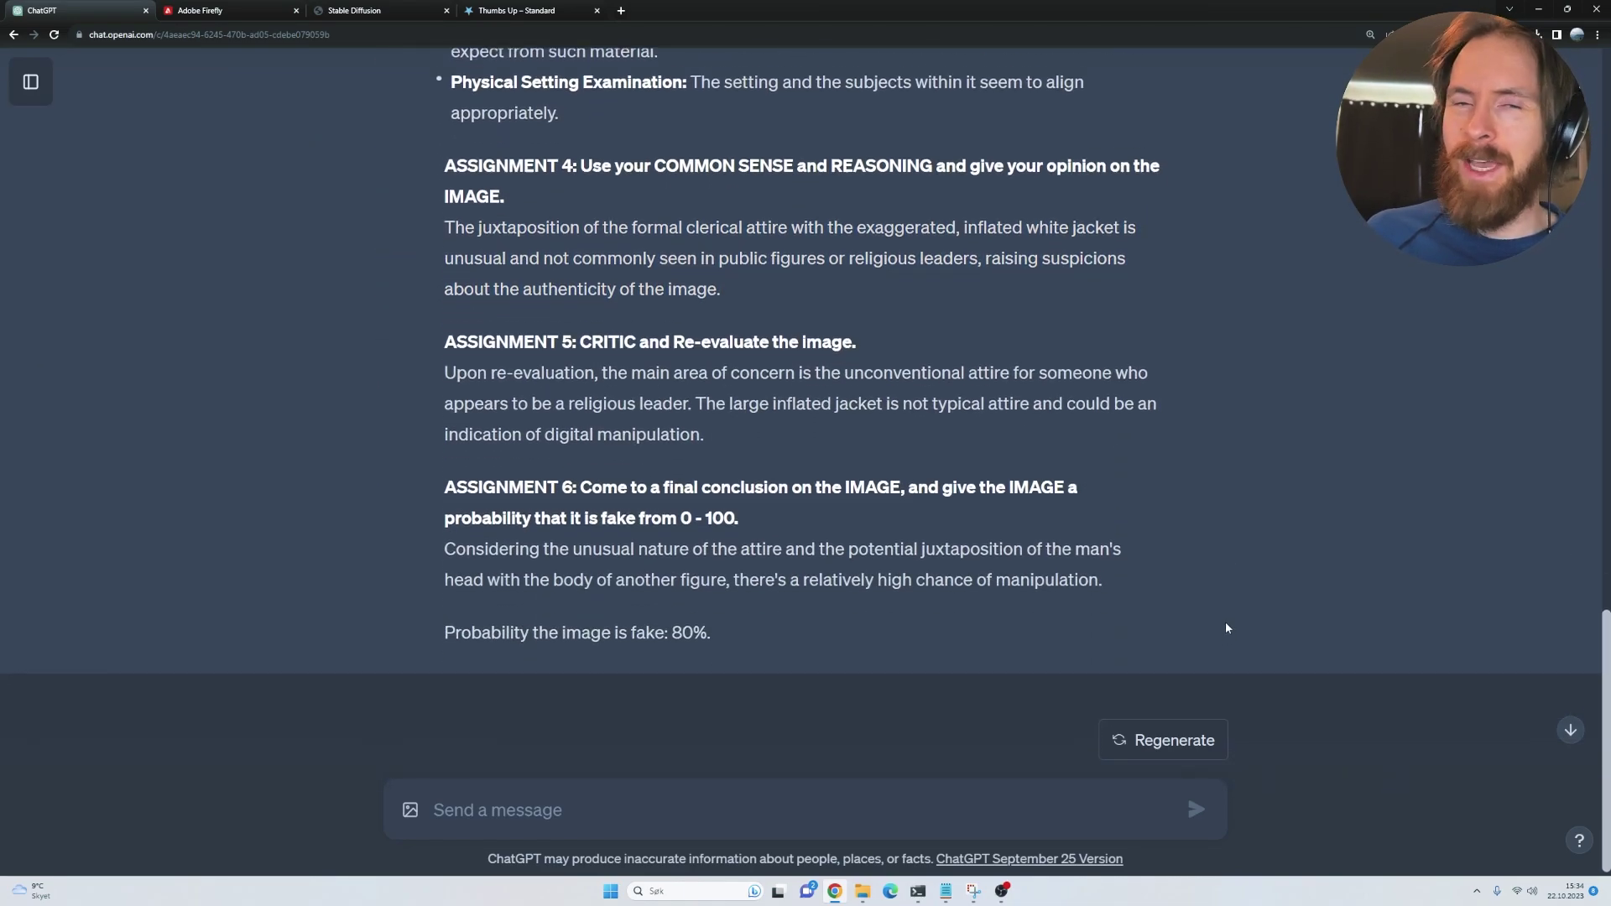
scroll(1213, 612, down, 1)
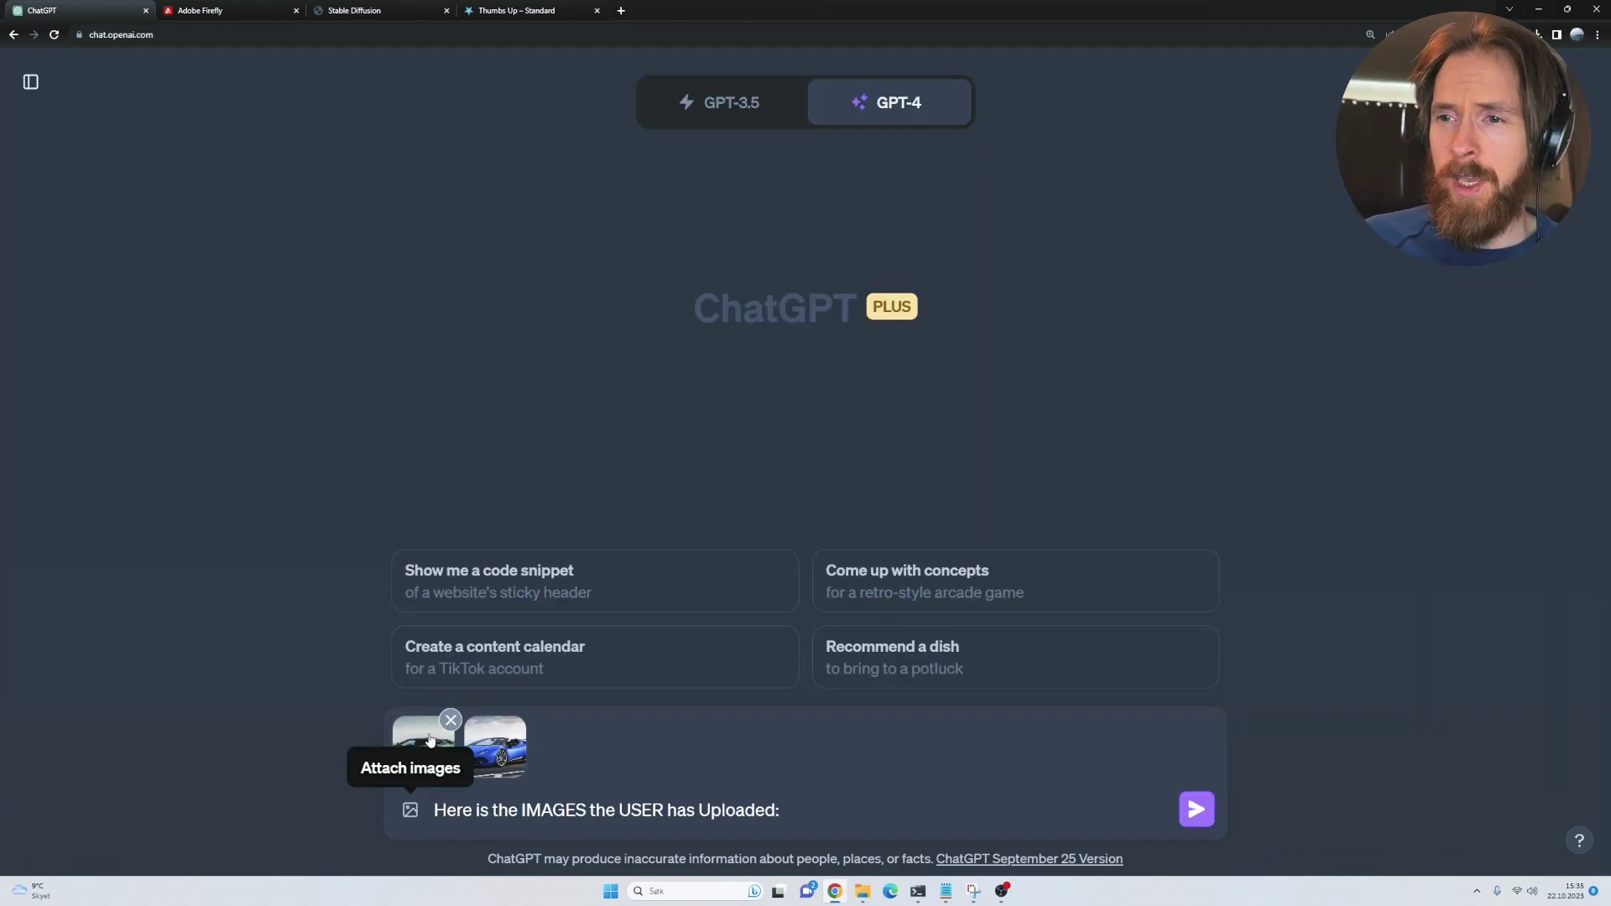
Preview the attached green and blue car images full size, closing each preview afterwards
click(429, 739)
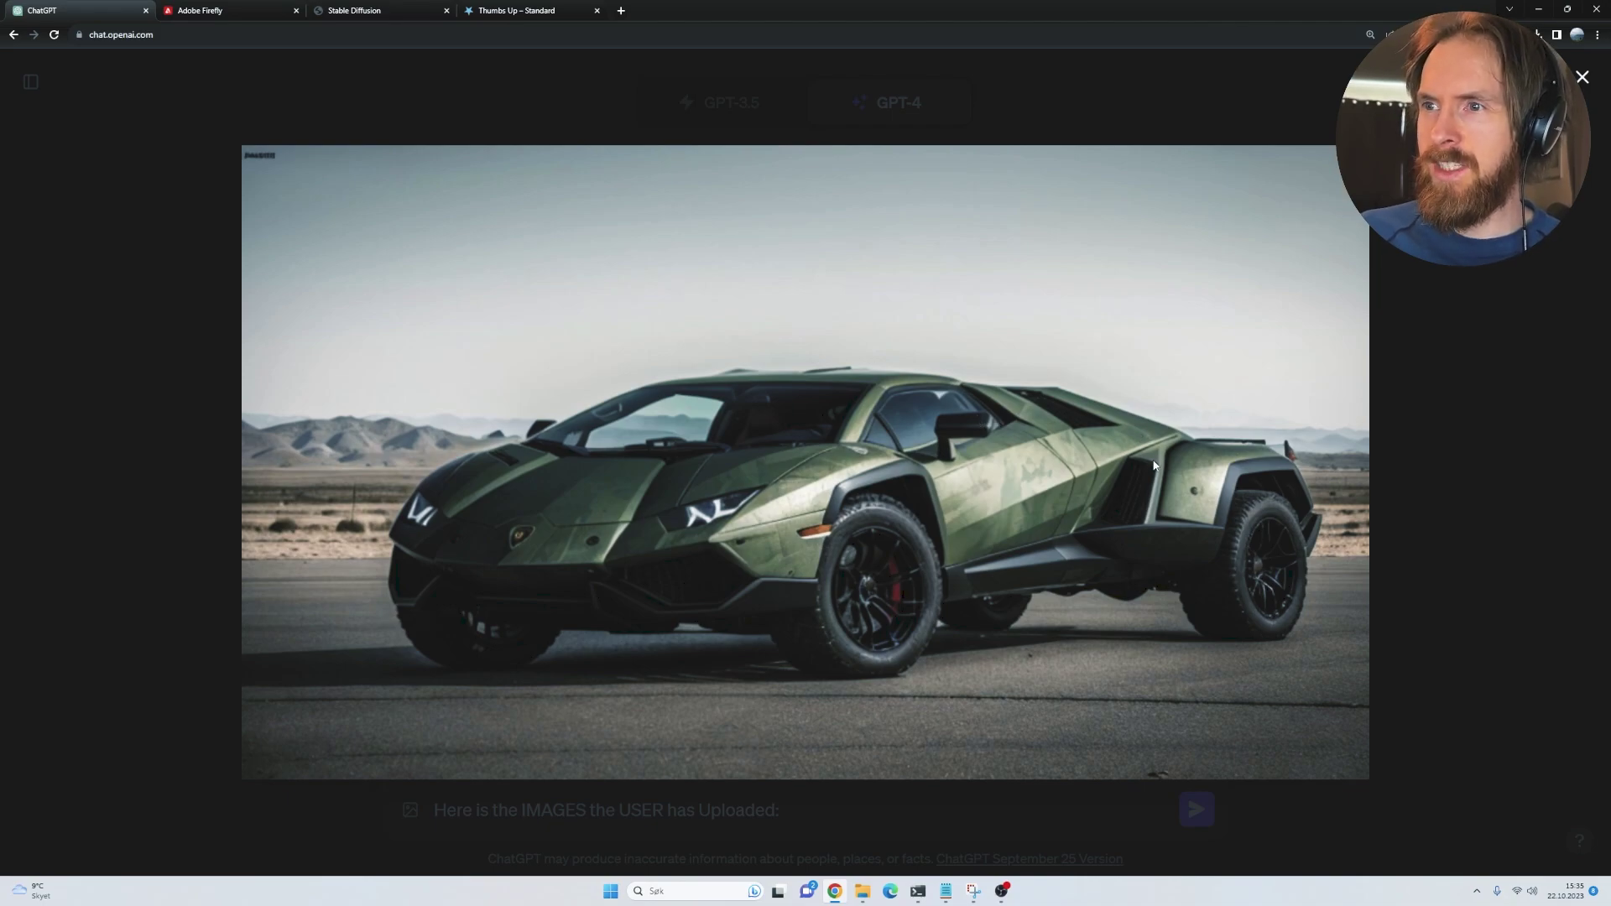
click(1489, 486)
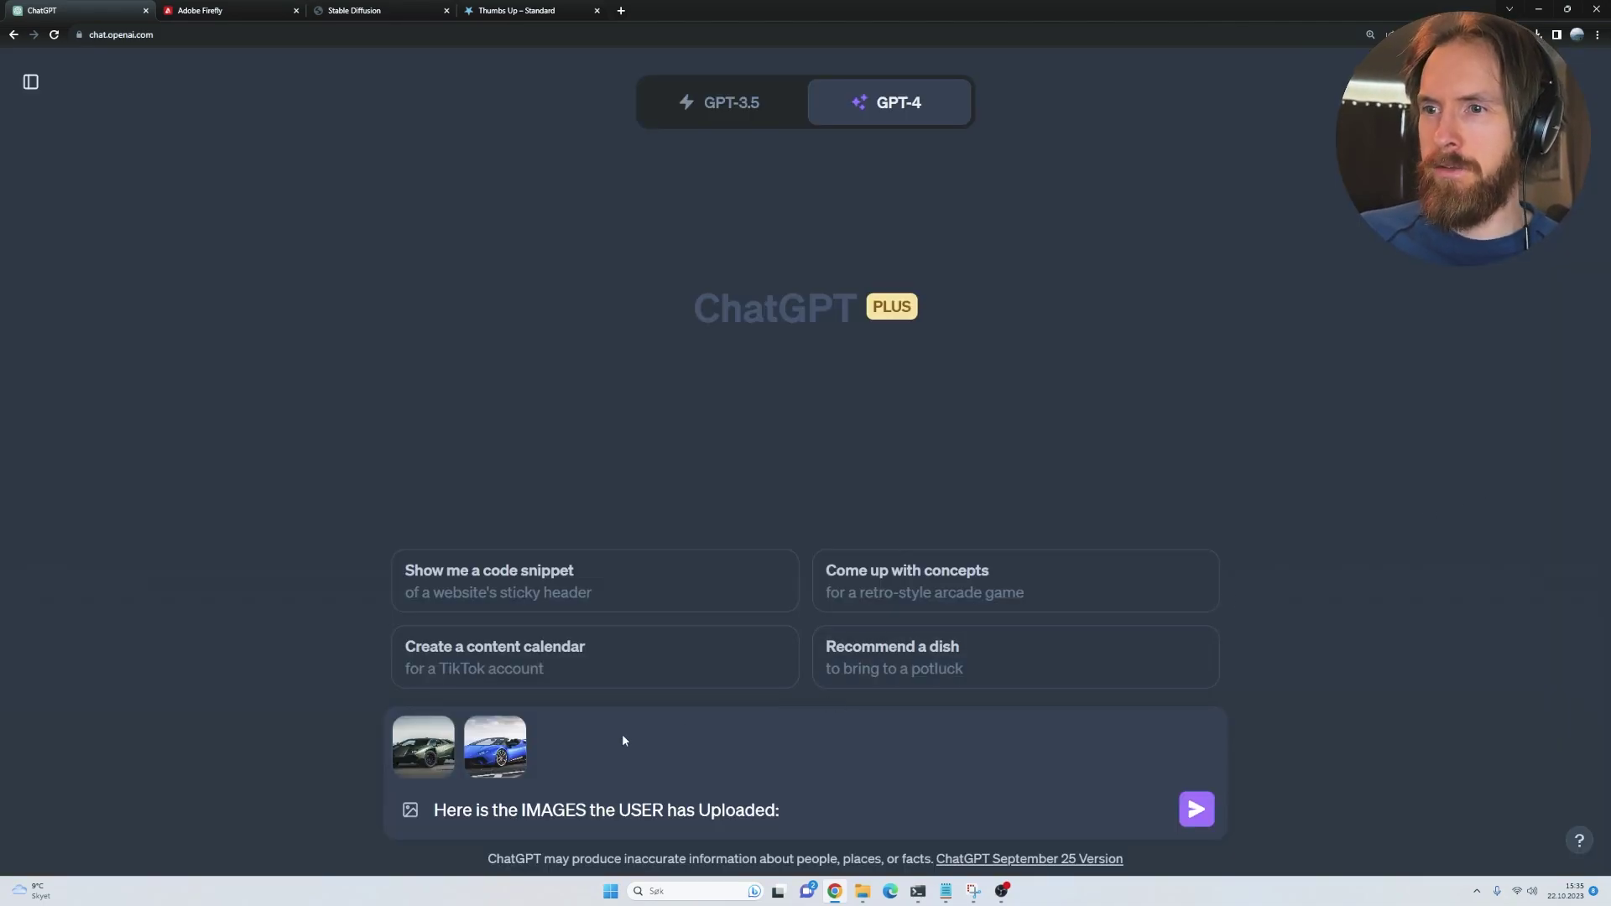
click(507, 763)
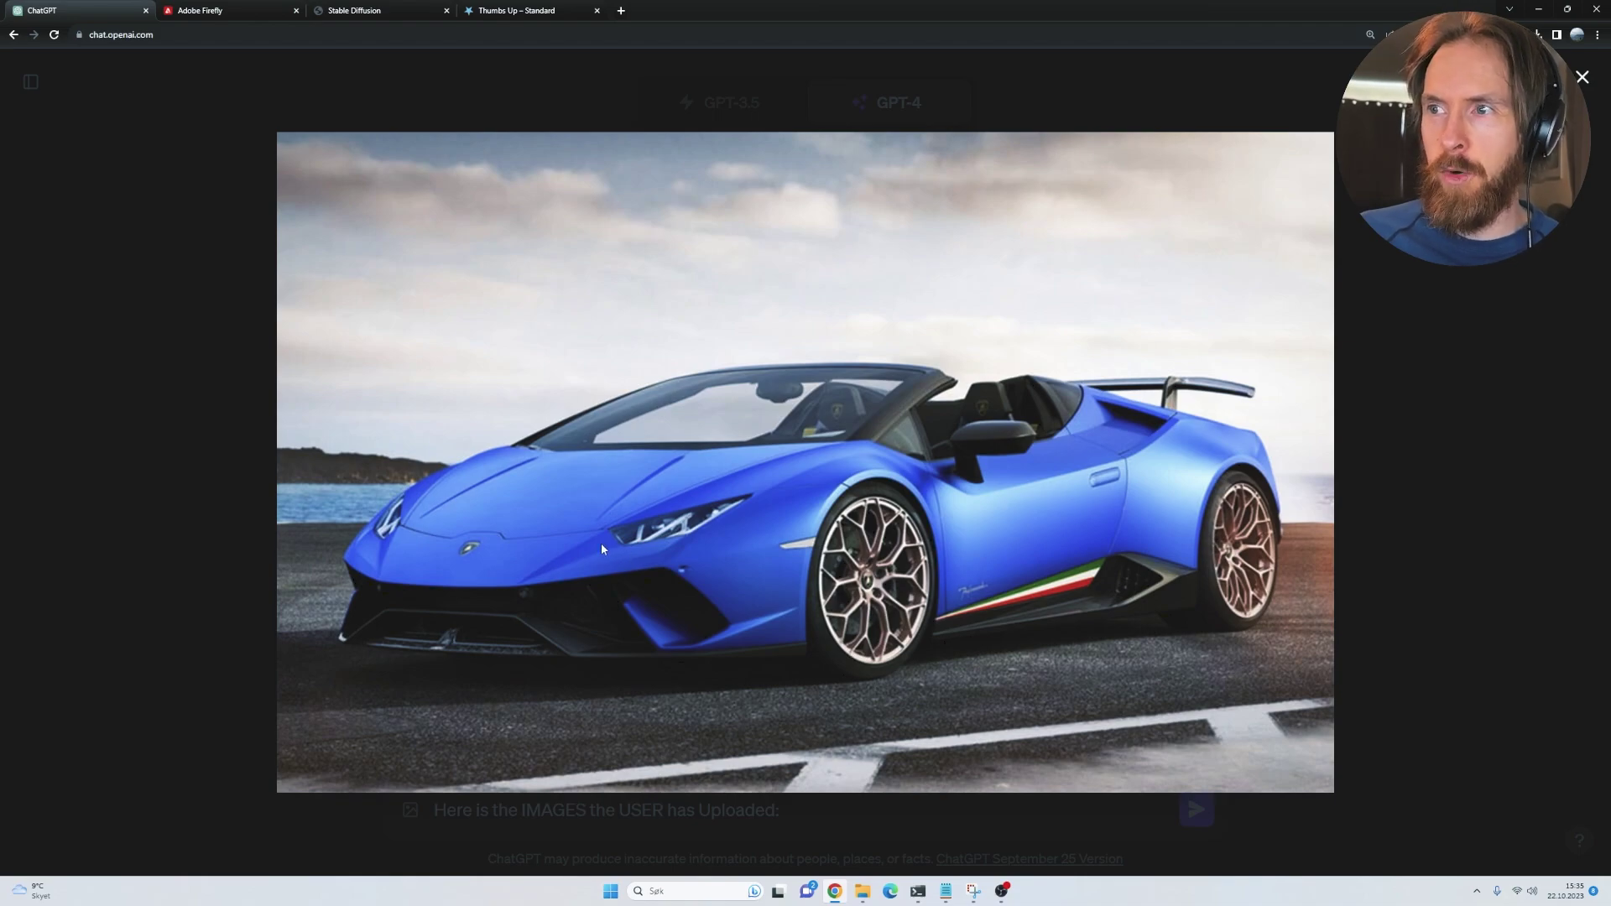
click(1366, 545)
click(449, 728)
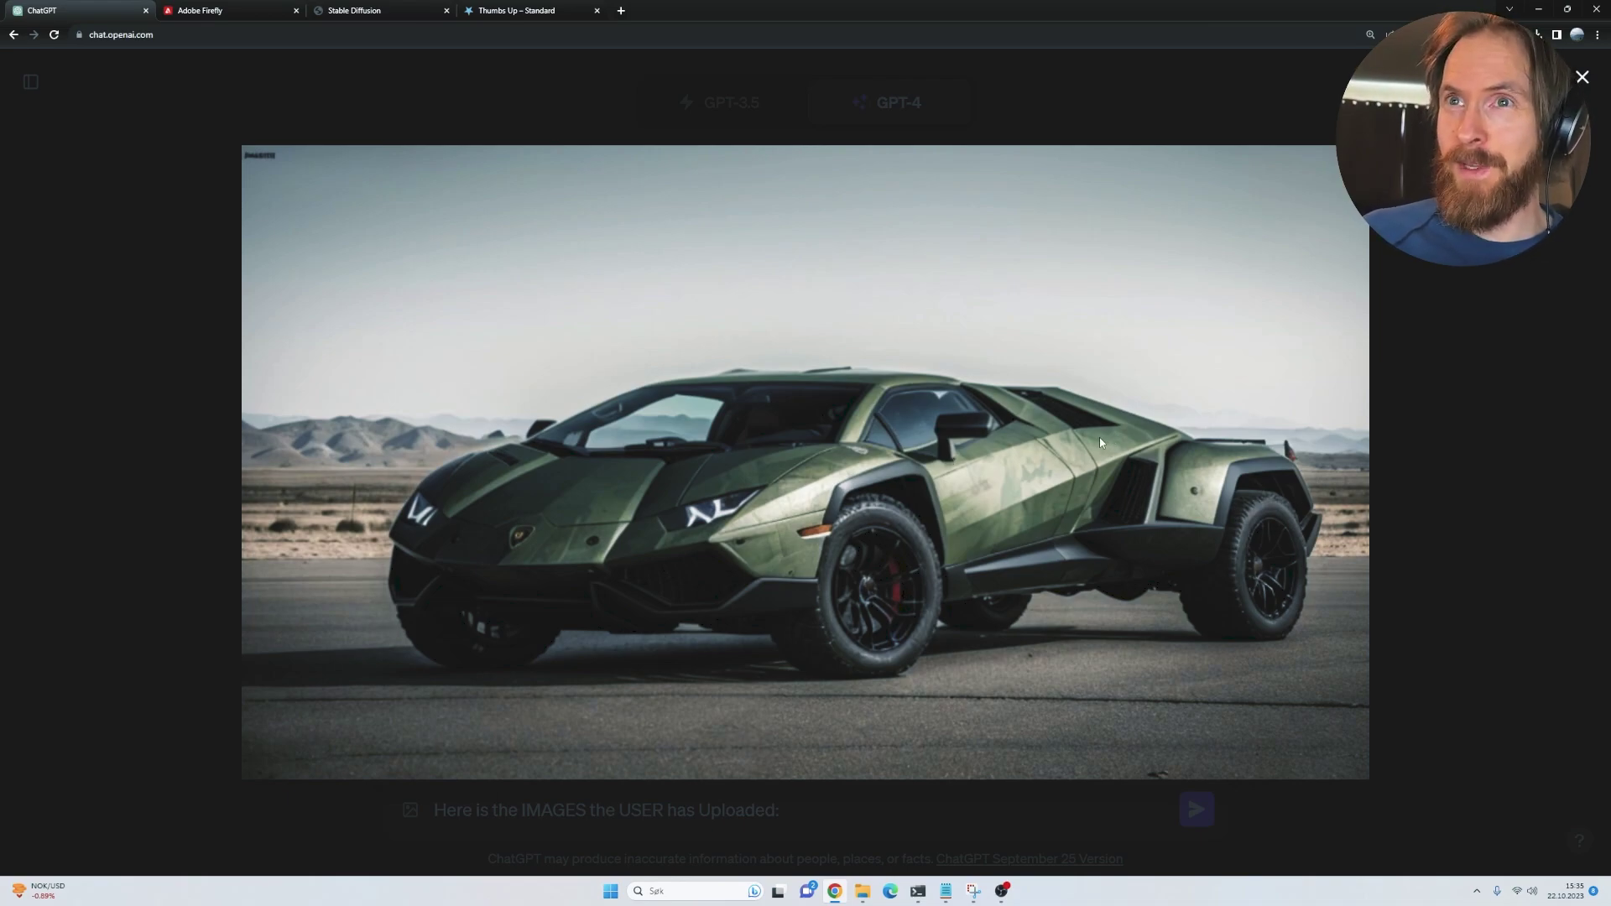
click(1424, 505)
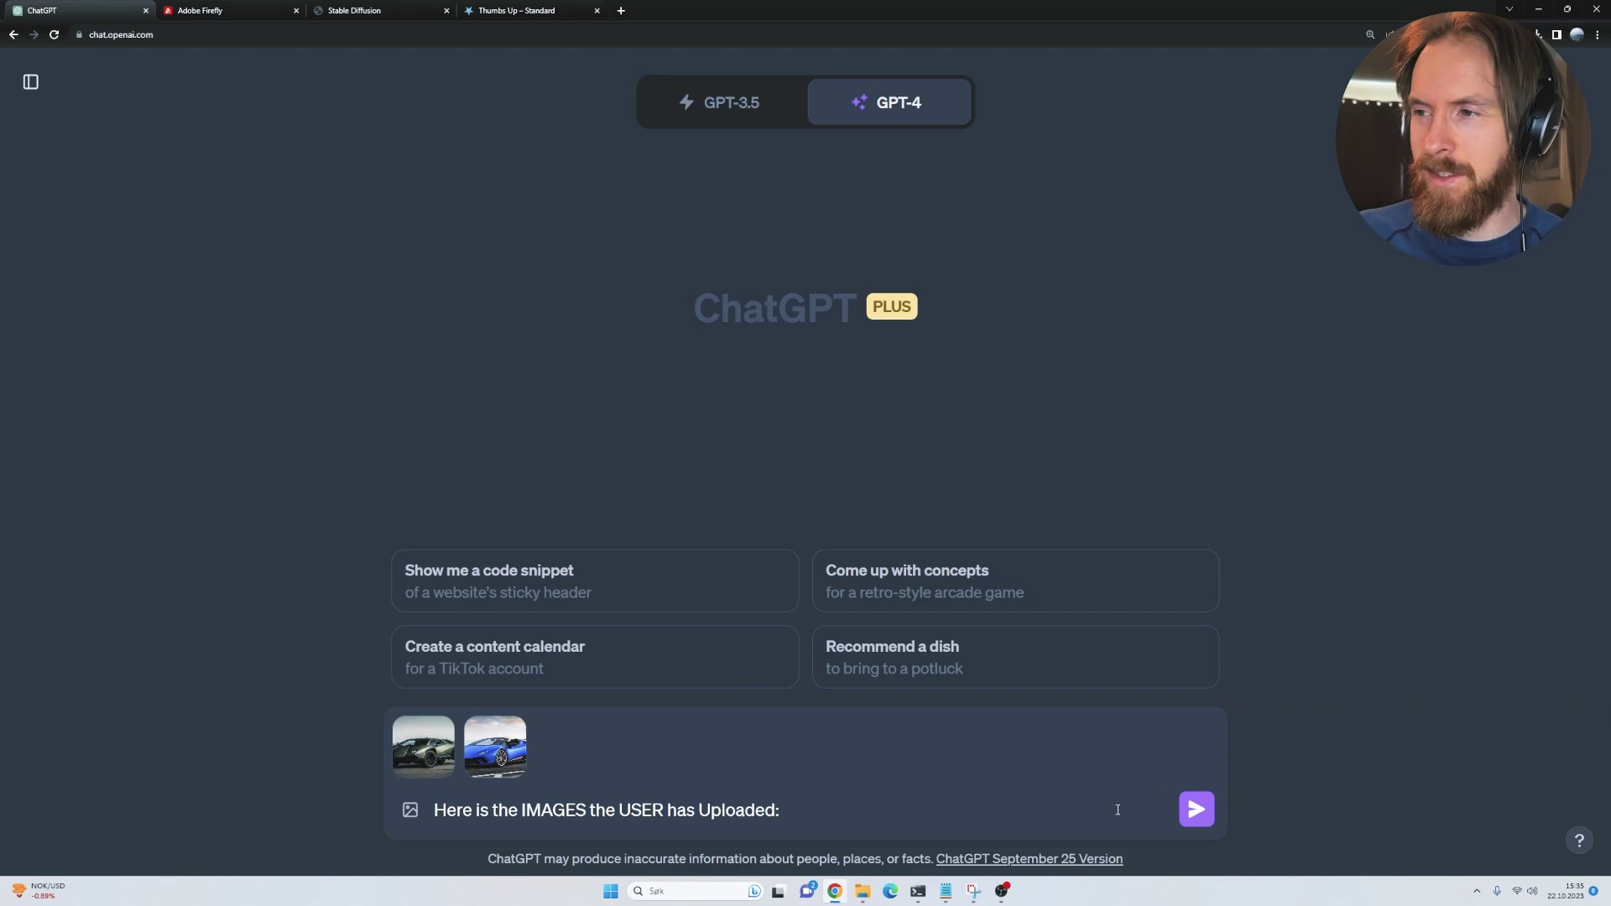
Send both car images, then highlight the 10% fake probability and 'no signs of manipulation' phrase
click(1196, 809)
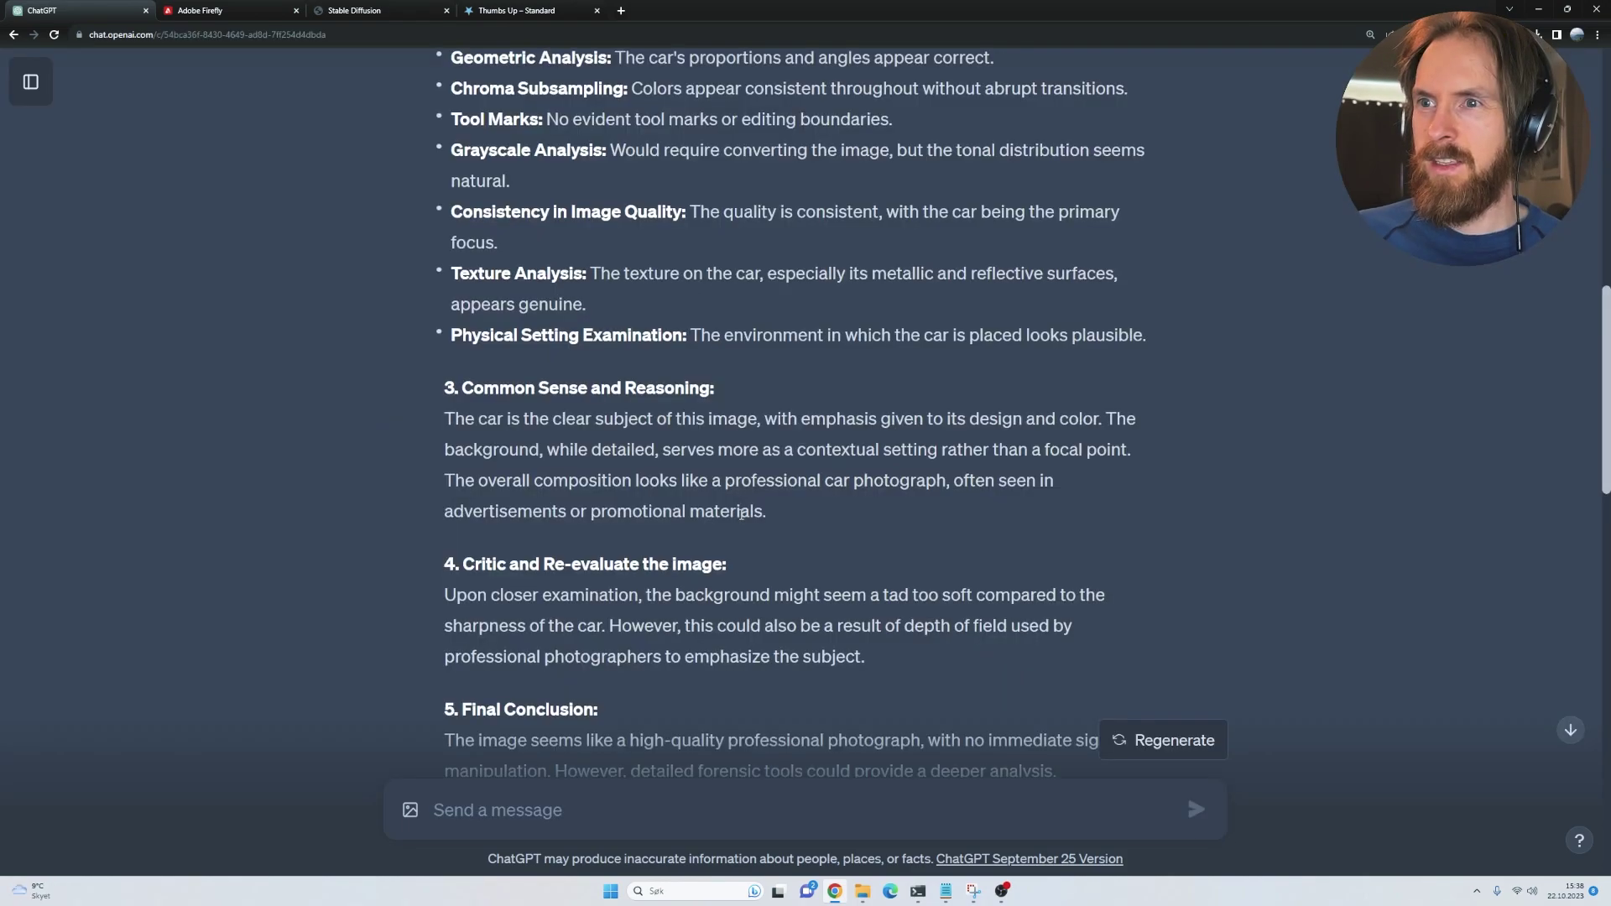
scroll(741, 516, down, 3)
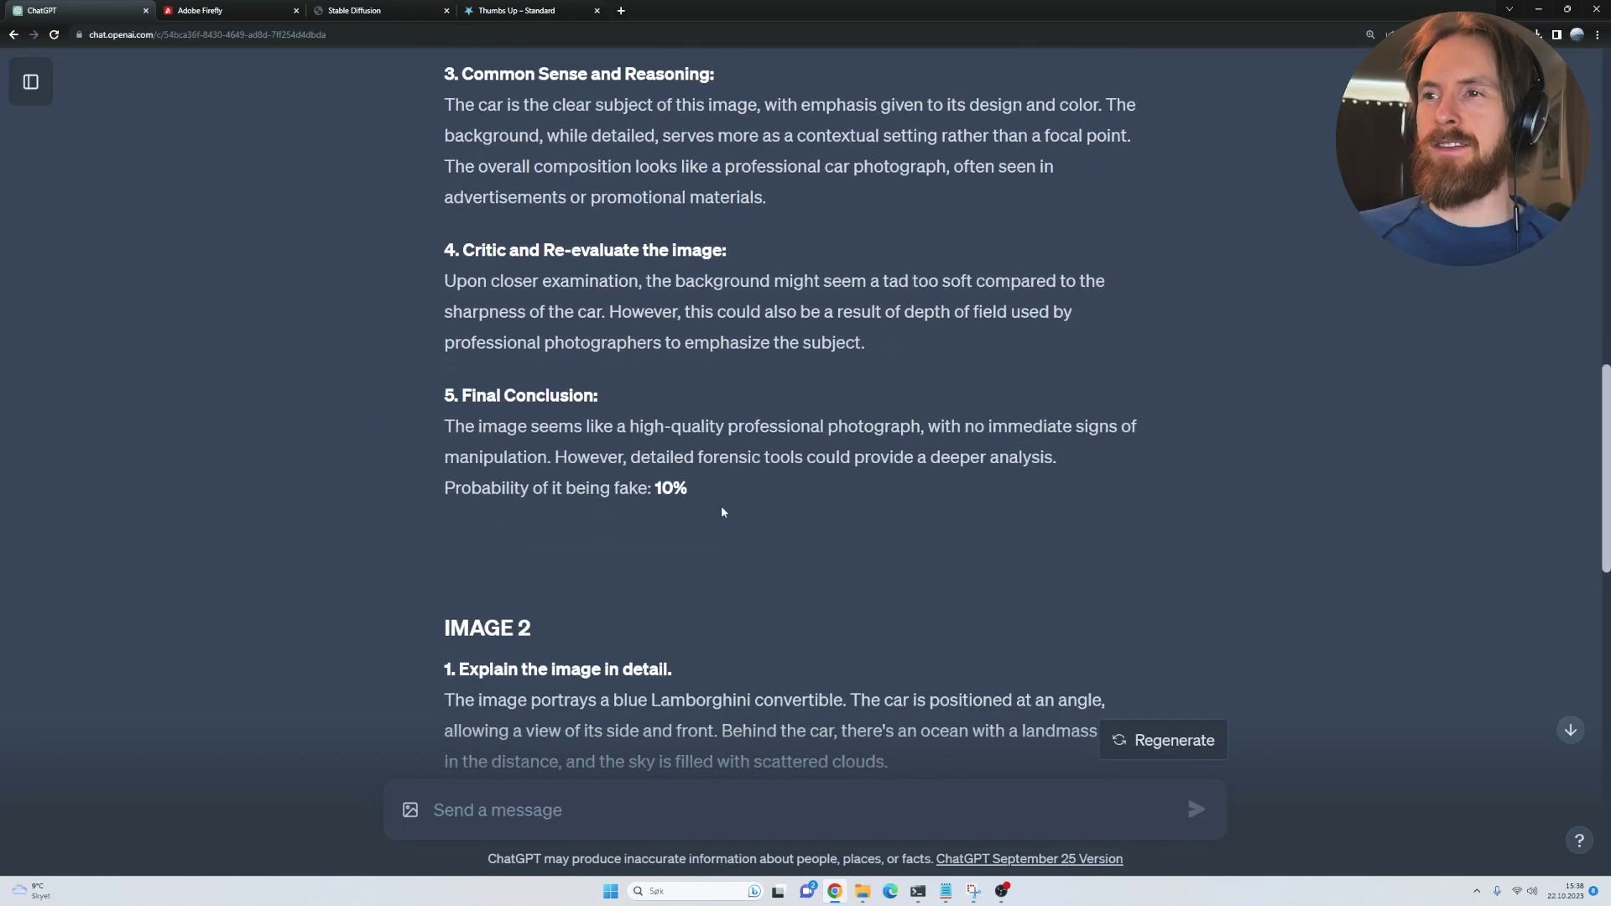
drag(694, 496, 611, 488)
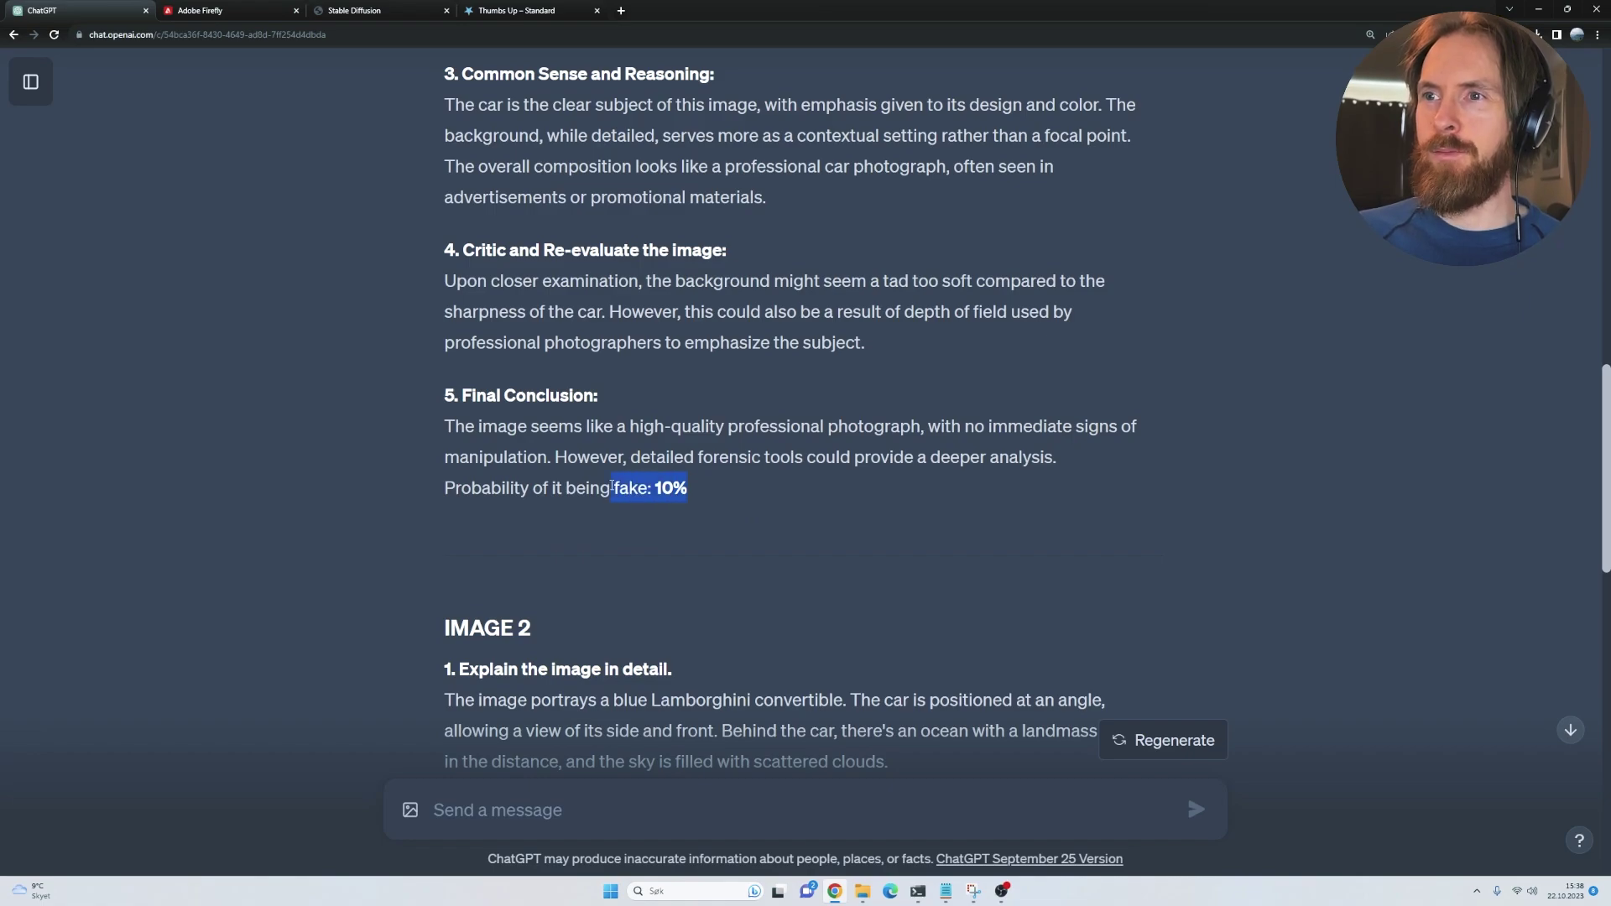
click(730, 507)
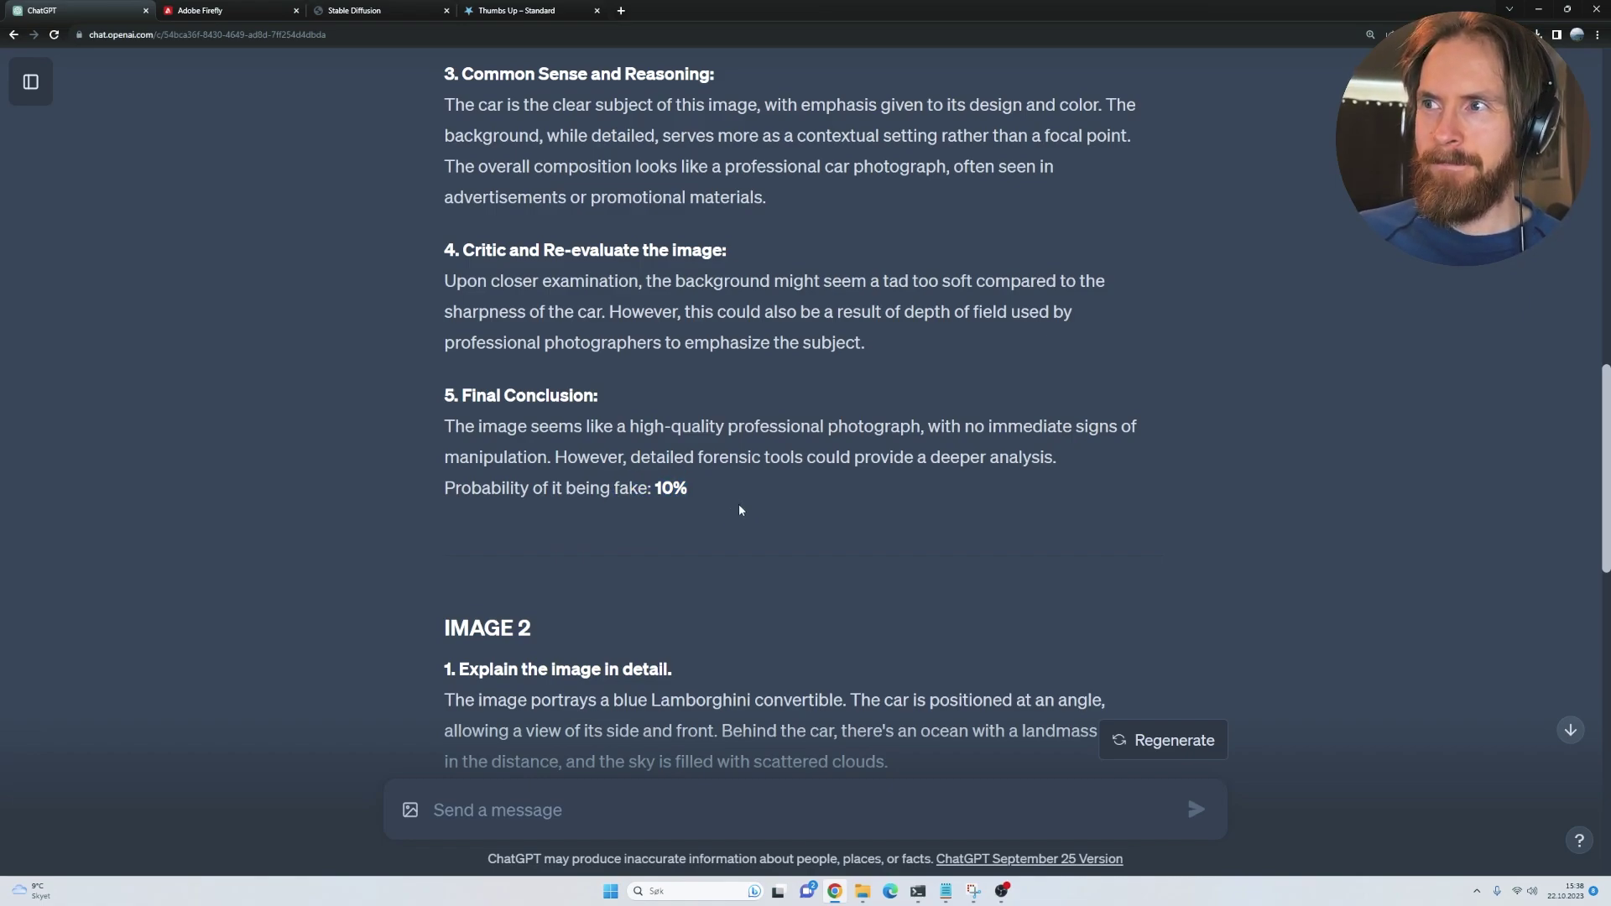
drag(988, 419, 554, 457)
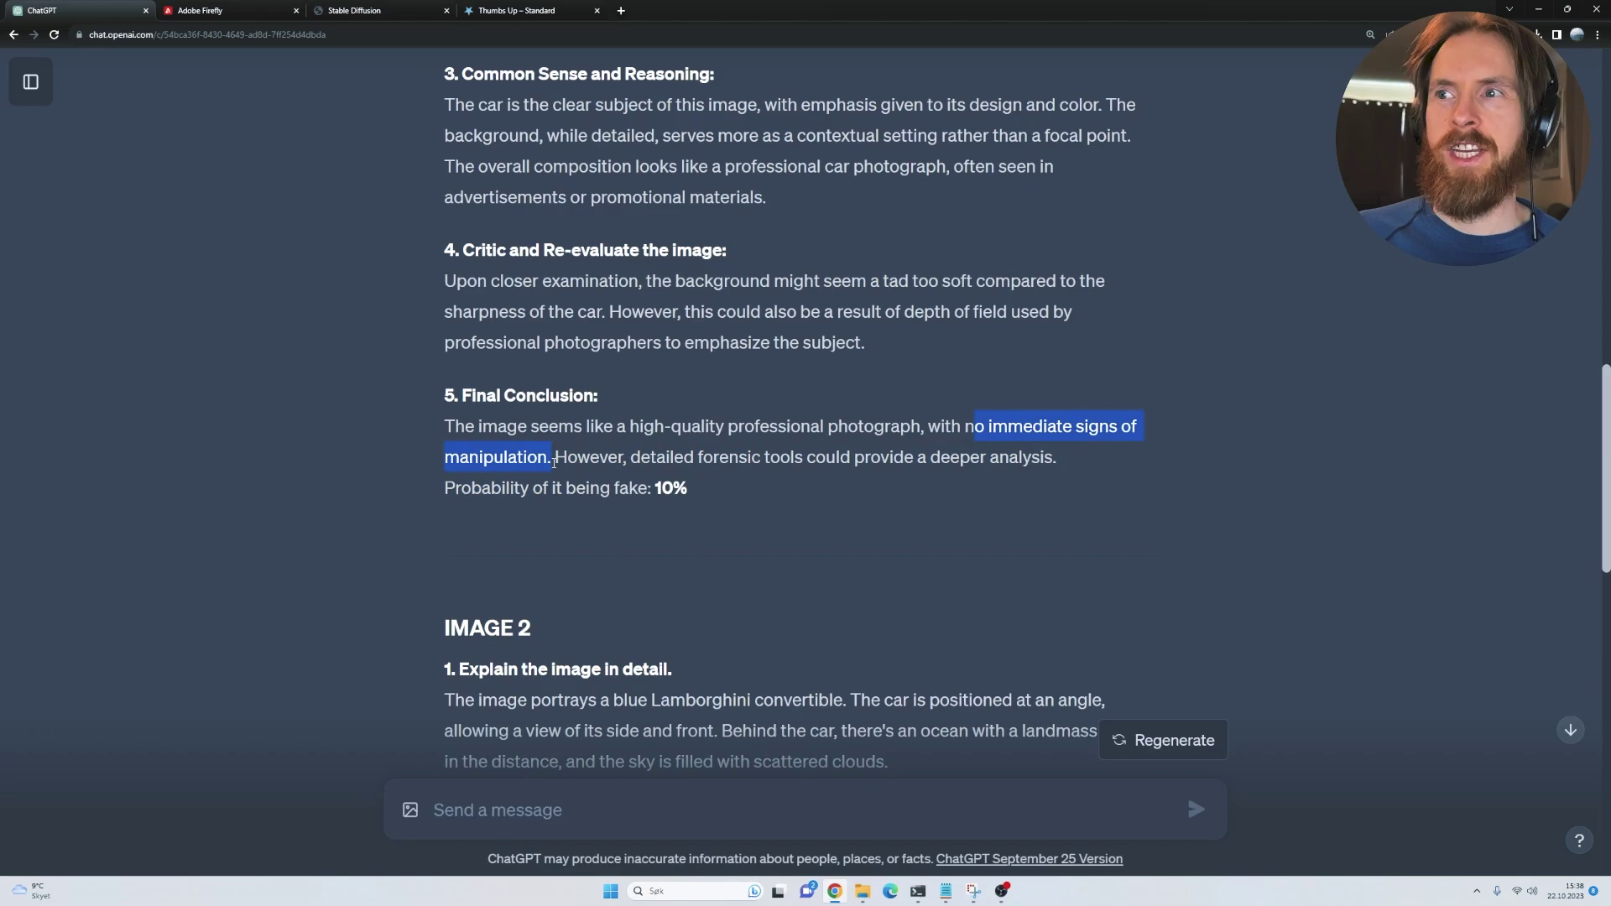
click(728, 526)
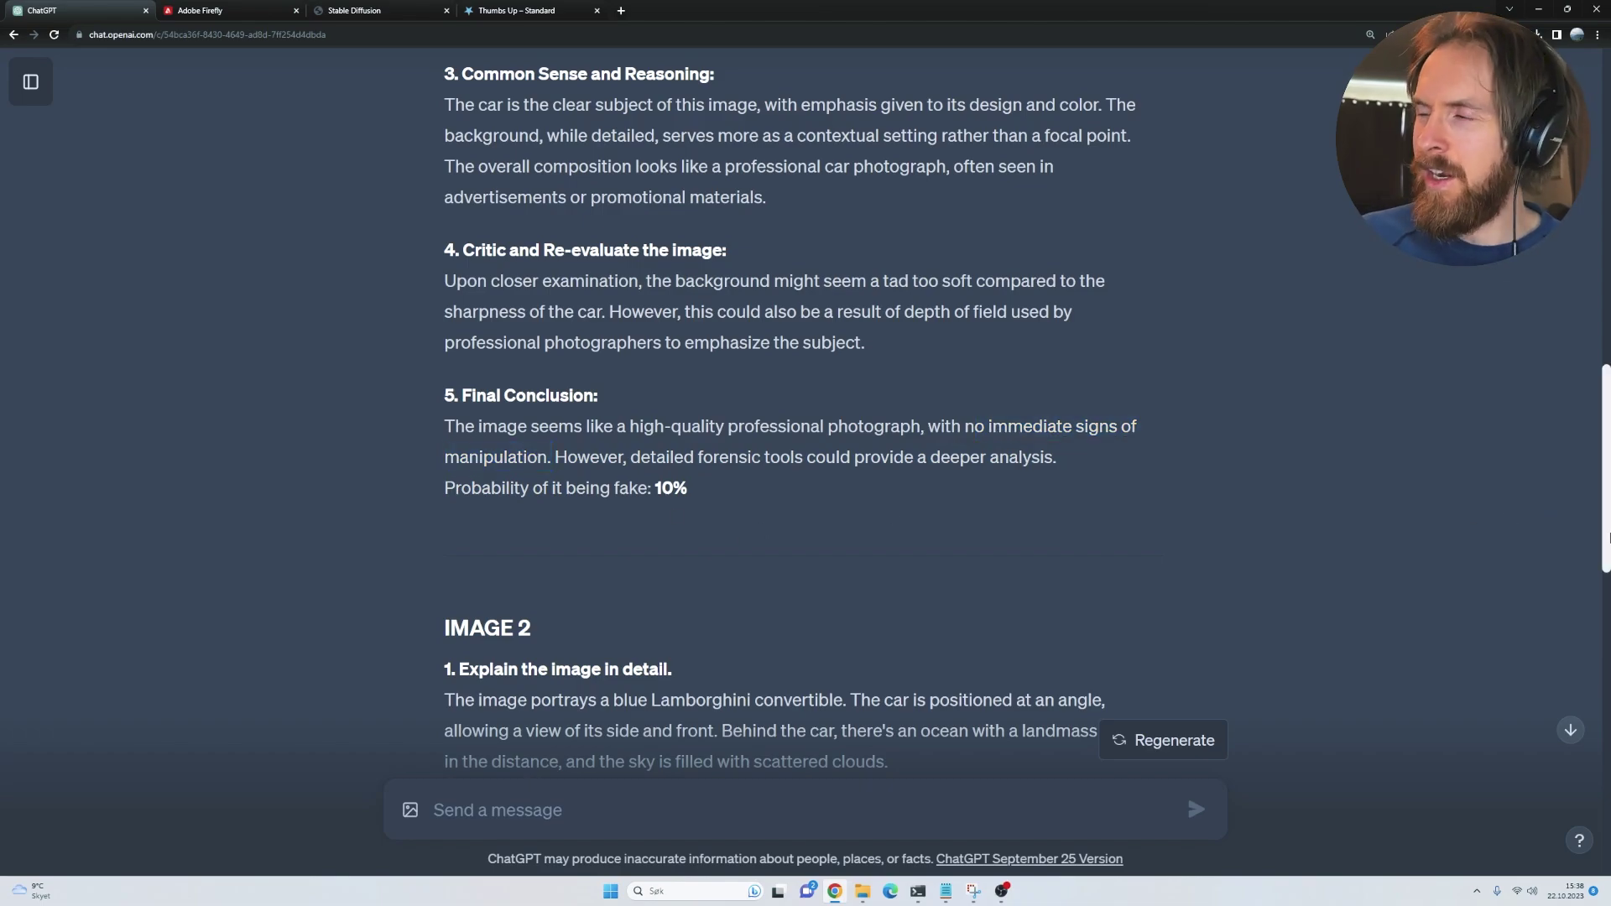
drag(1605, 549, 1607, 277)
Enlarge the green car image above the reply for a closer look, then close it
scroll(642, 269, up, 1)
click(555, 189)
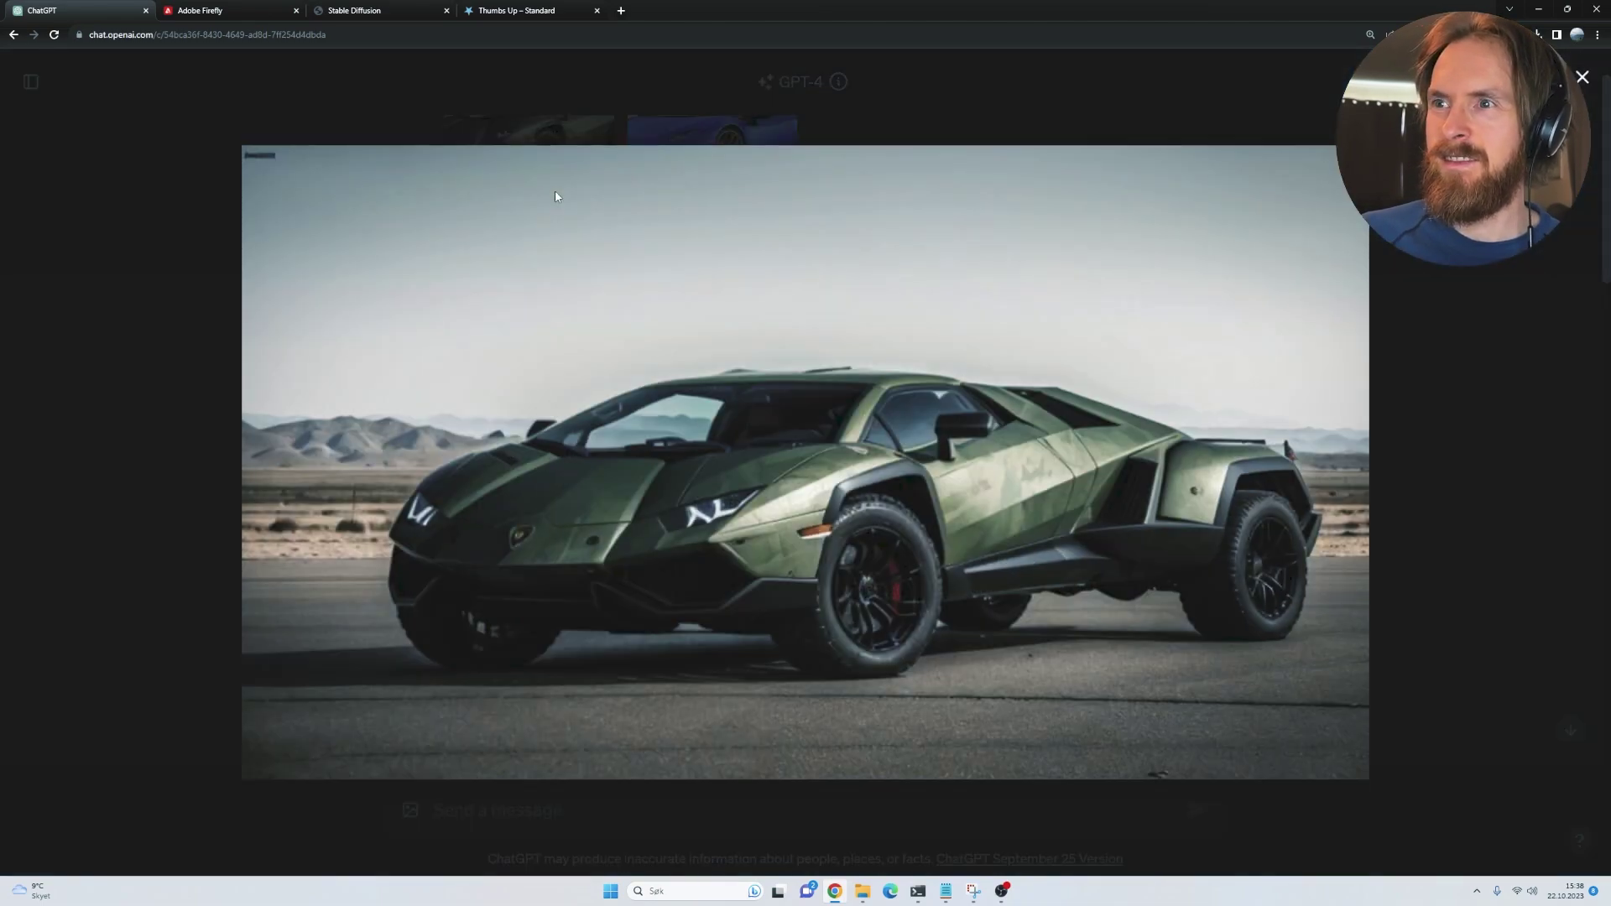
click(76, 471)
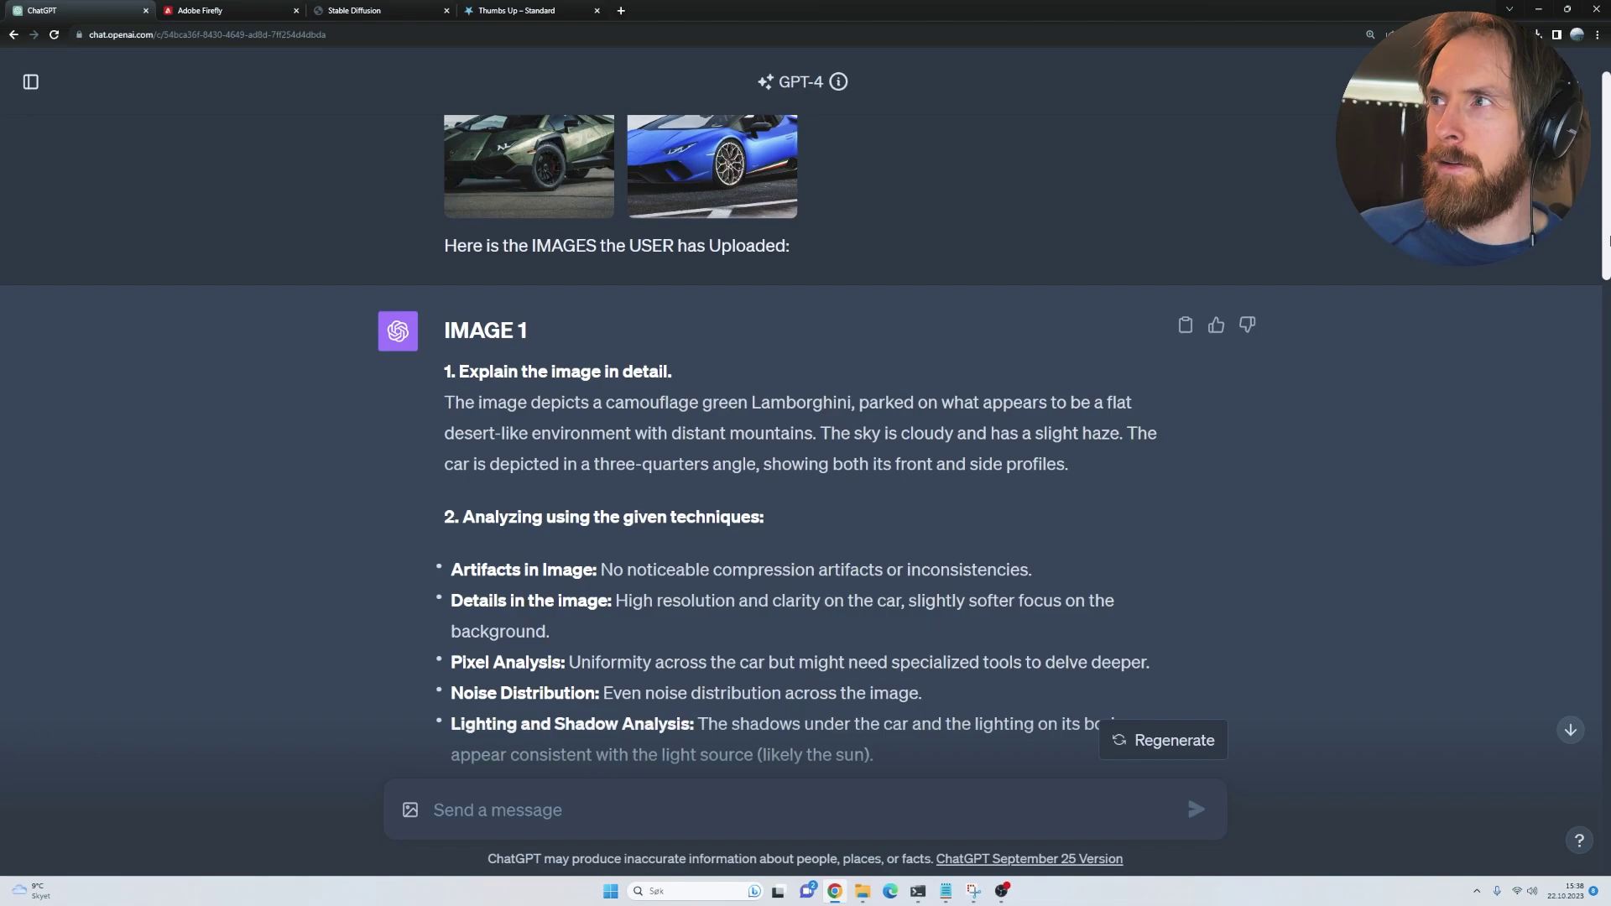
drag(1607, 227, 1607, 770)
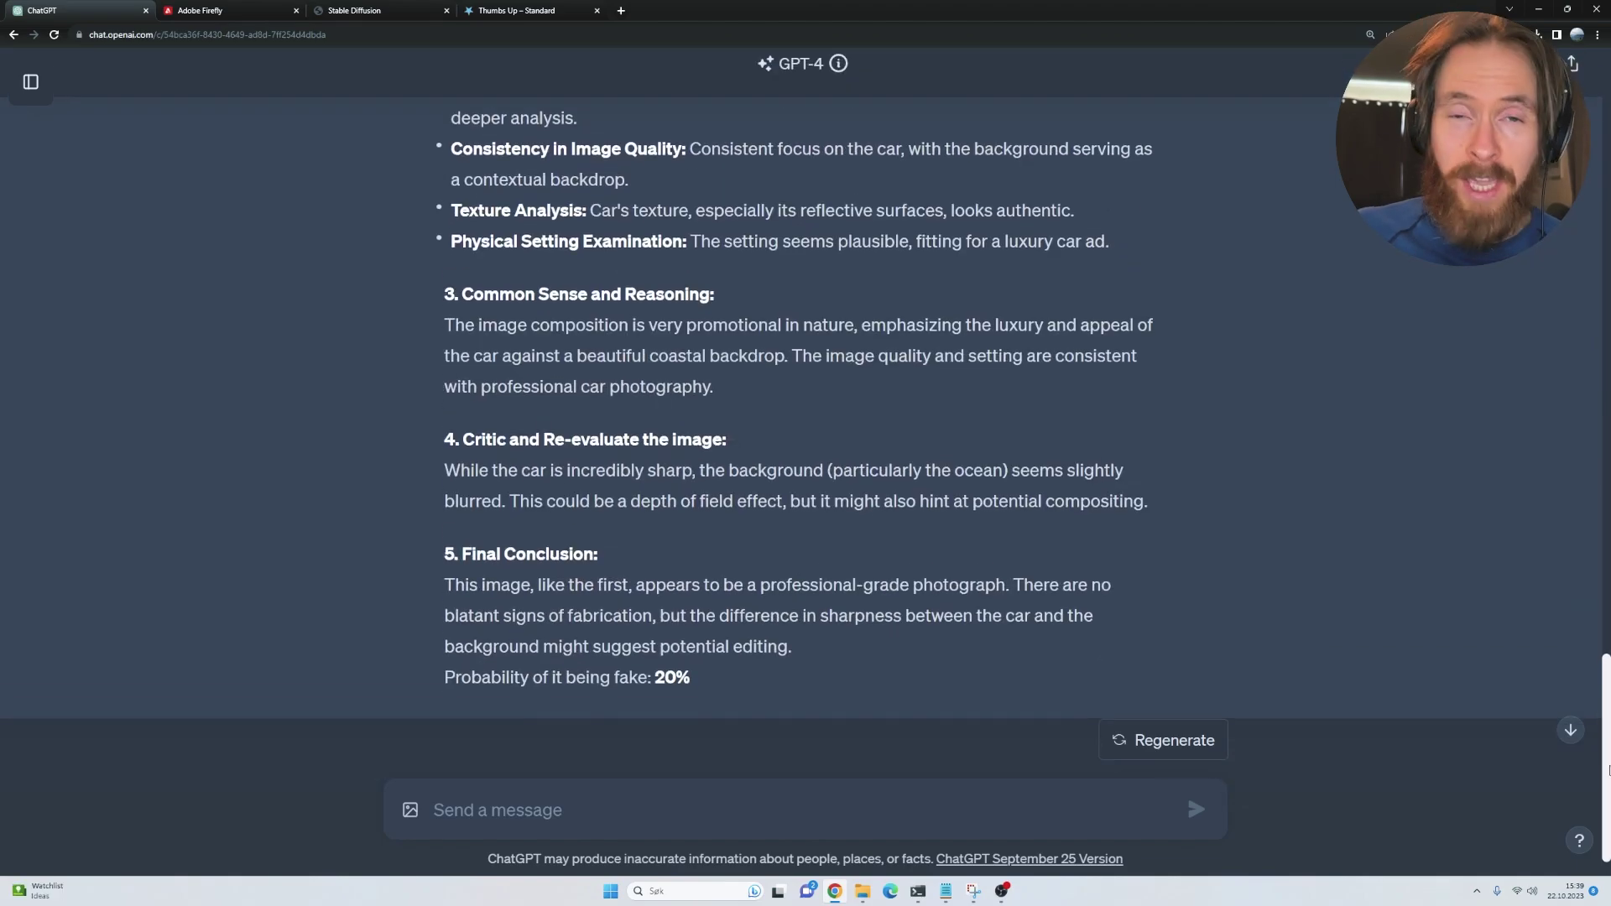
scroll(1608, 771, up, 20)
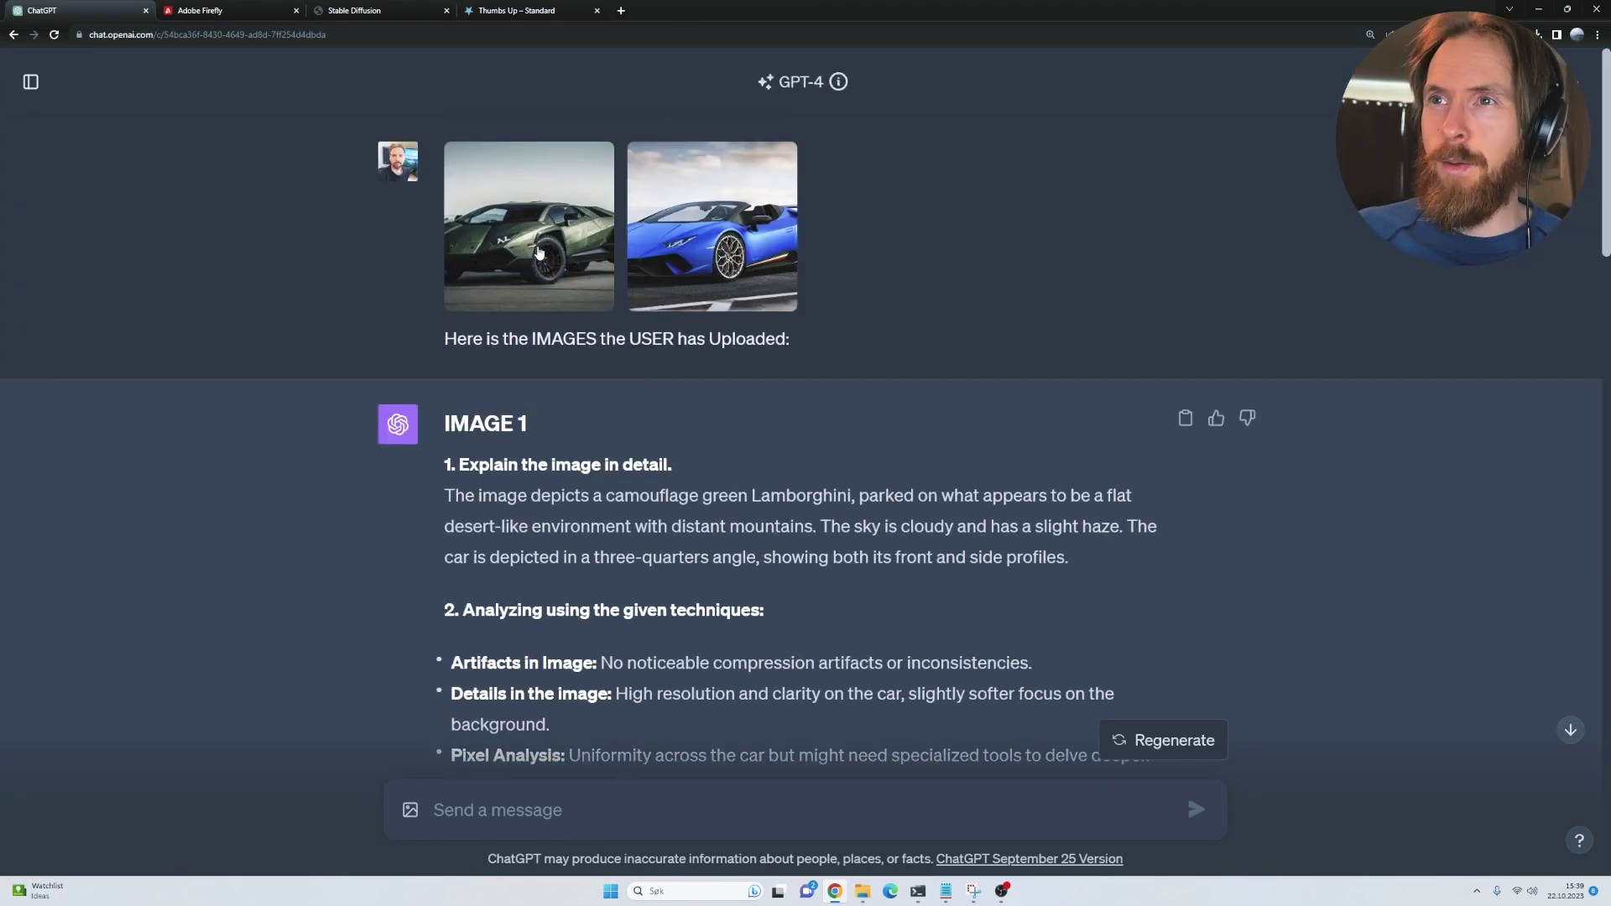
click(539, 253)
click(164, 418)
click(712, 226)
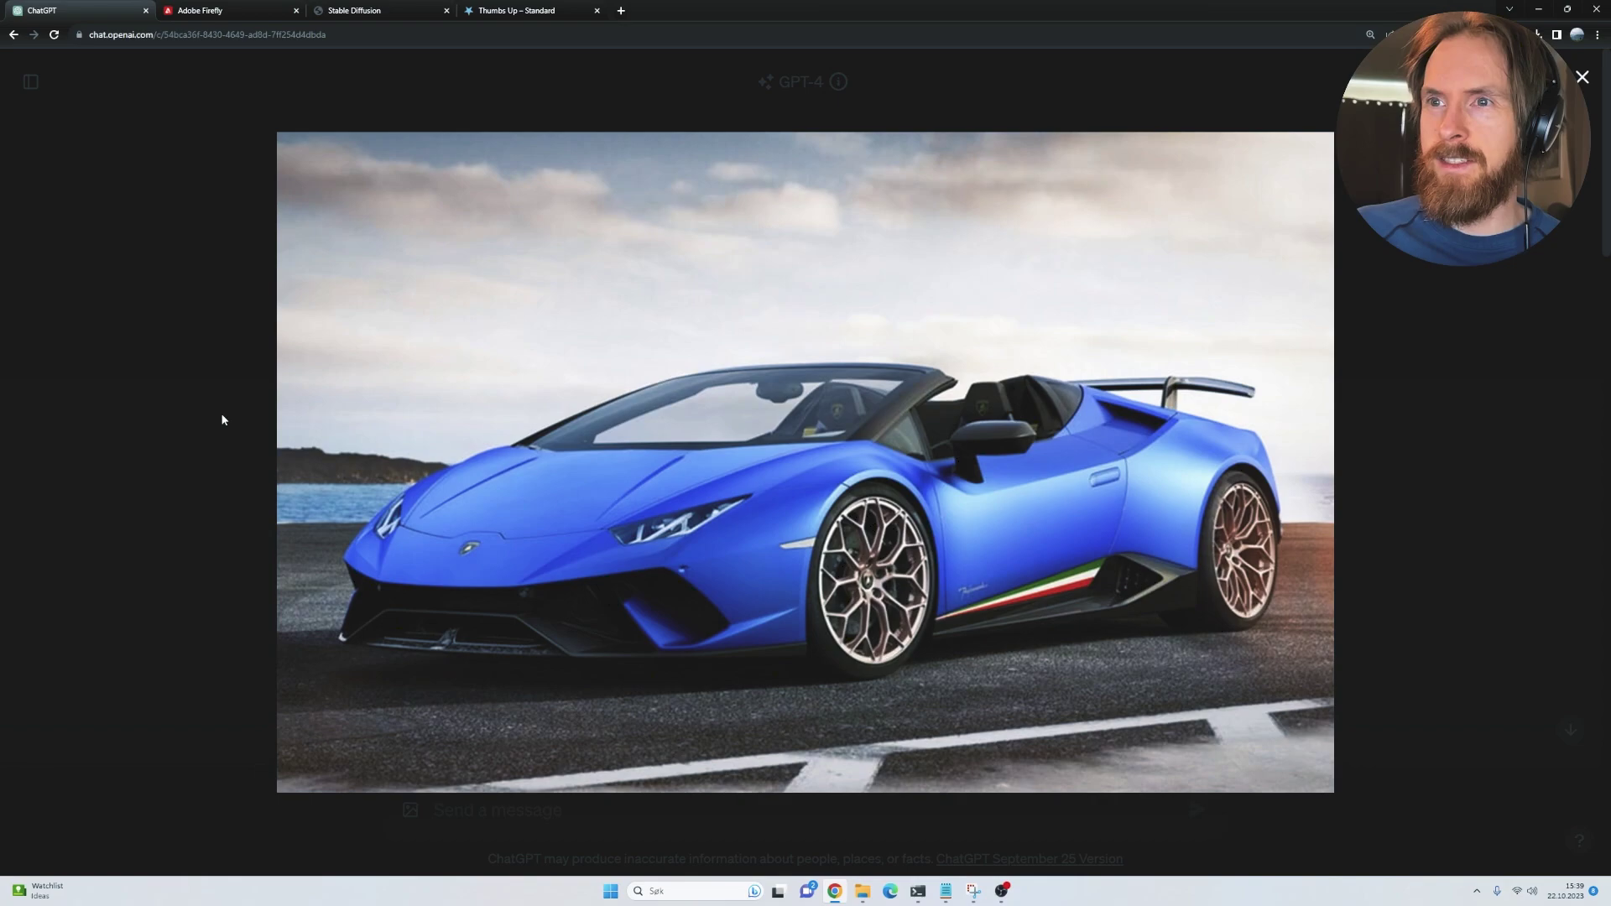
click(159, 425)
scroll(381, 606, down, 15)
scroll(381, 606, down, 5)
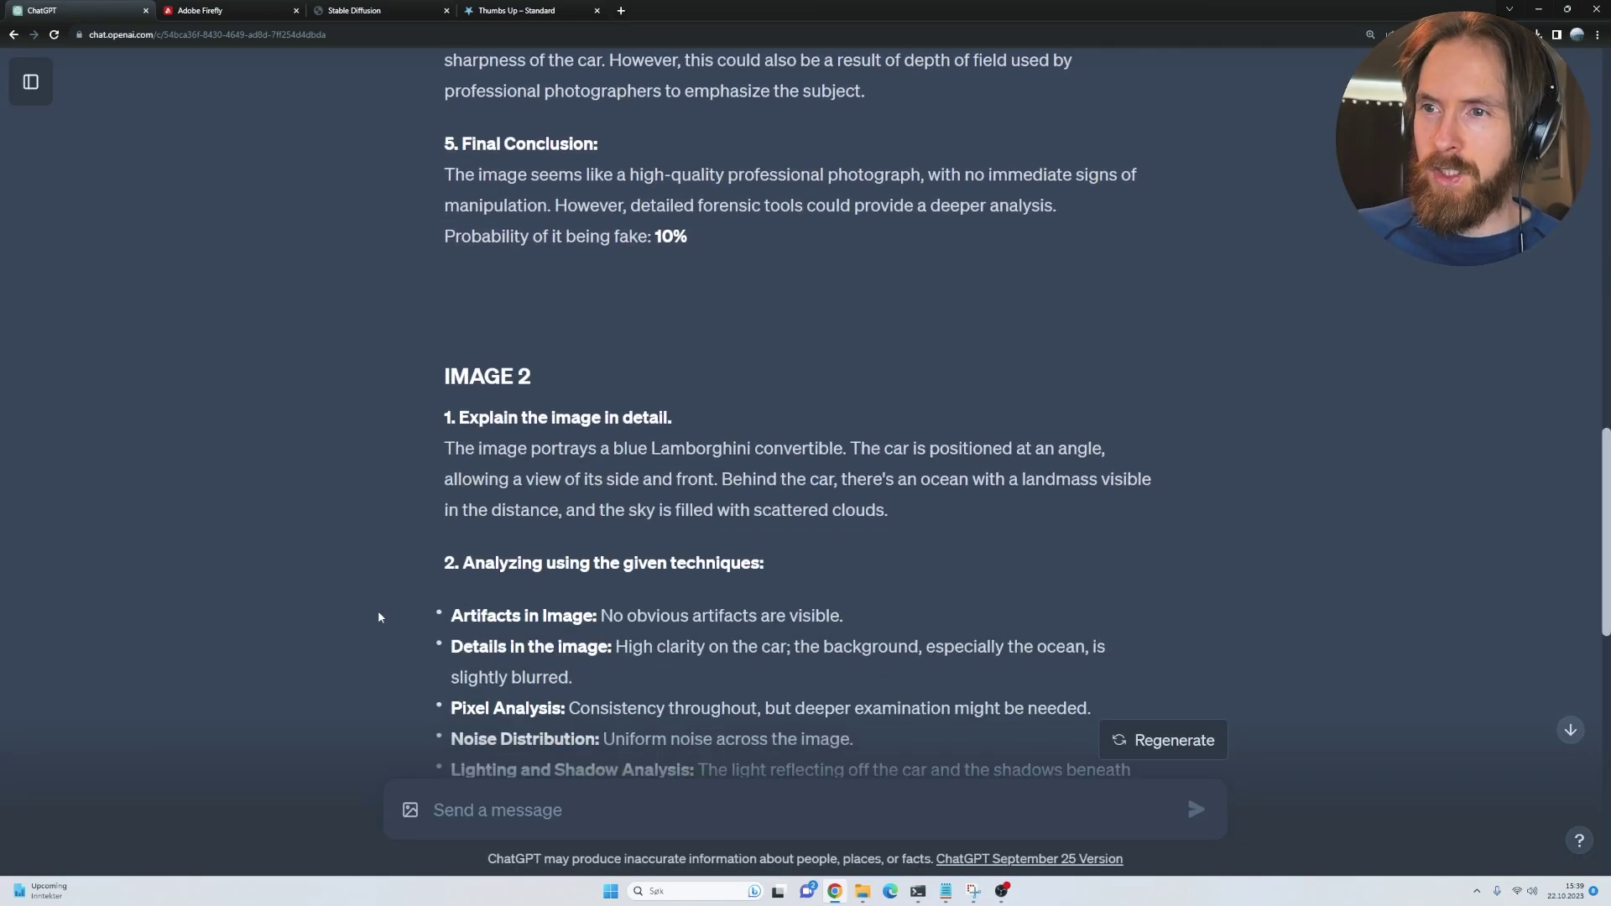
drag(457, 456, 844, 456)
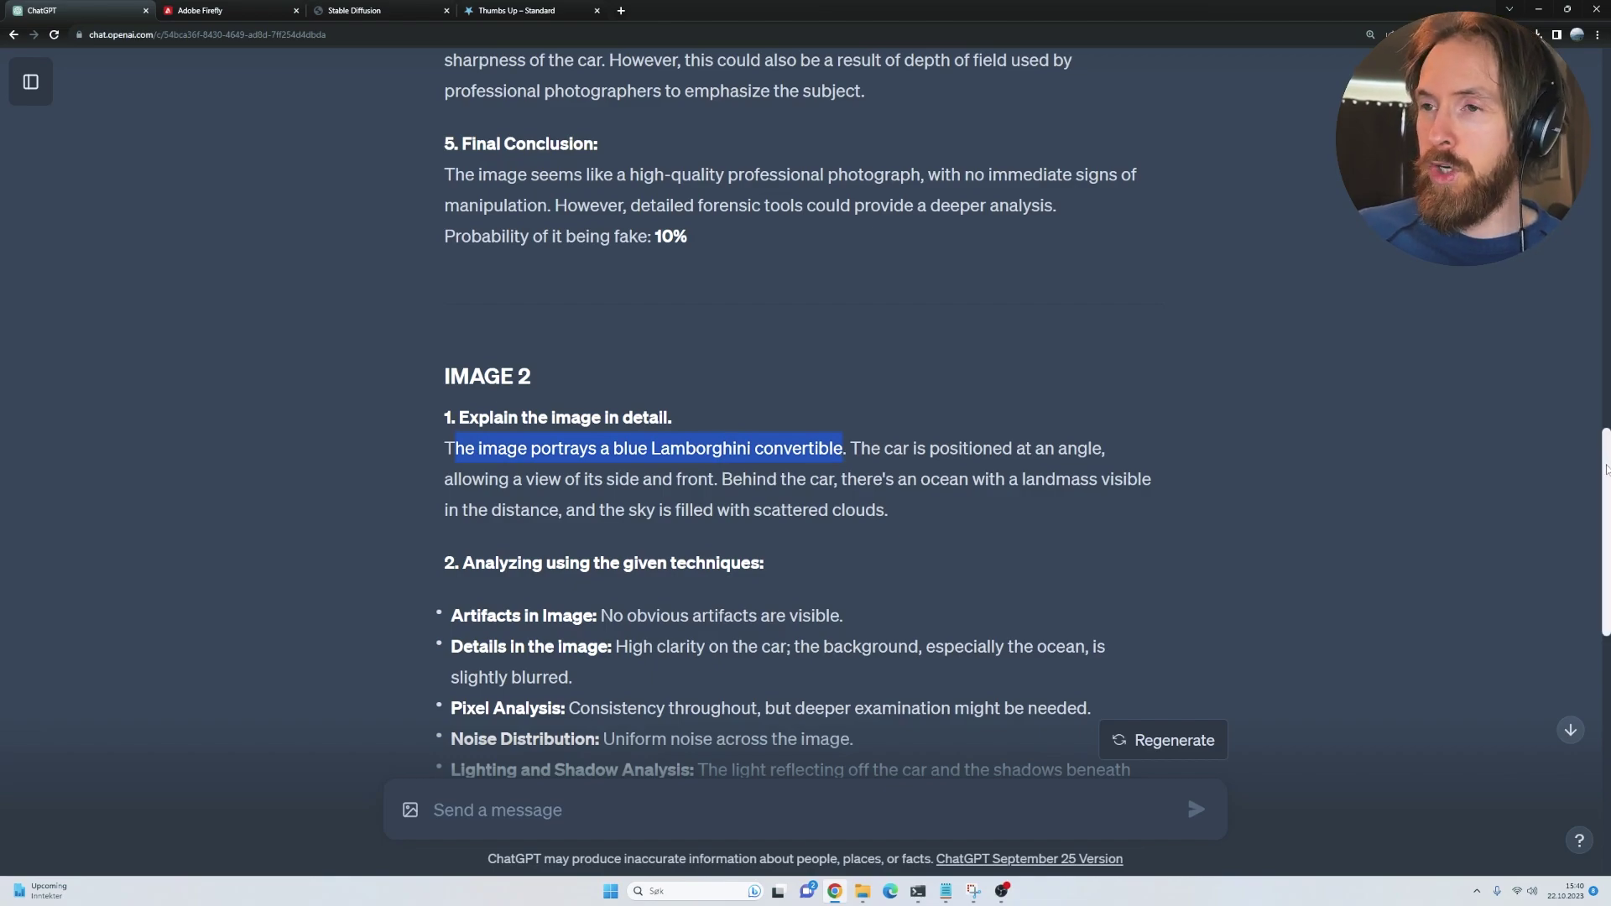
drag(1604, 470, 1605, 693)
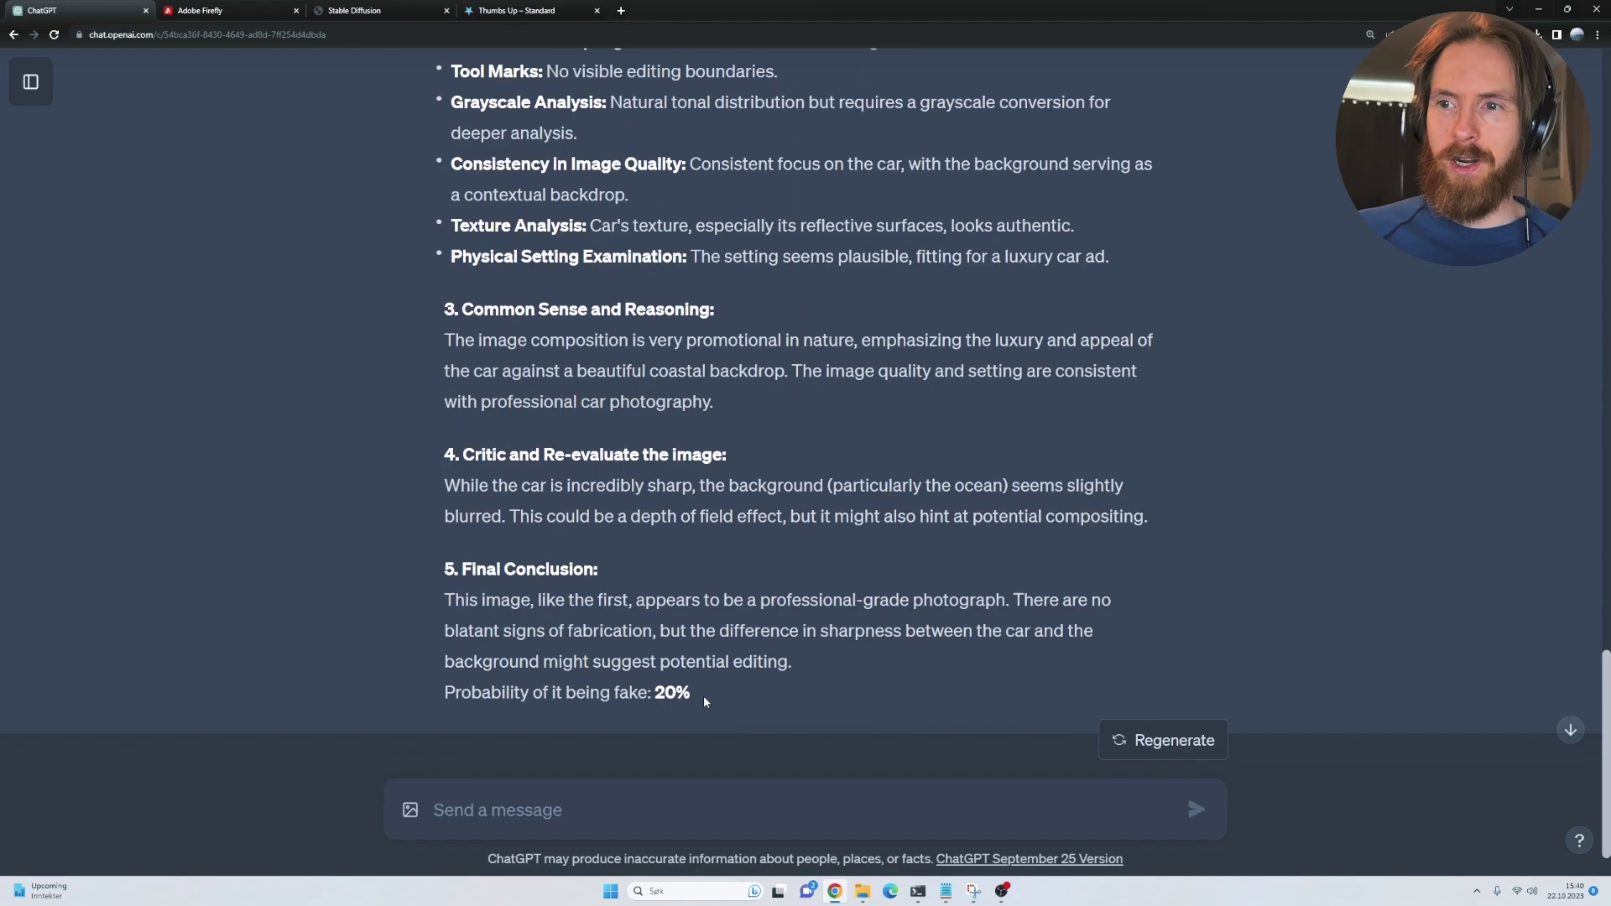
drag(703, 696, 449, 698)
click(361, 676)
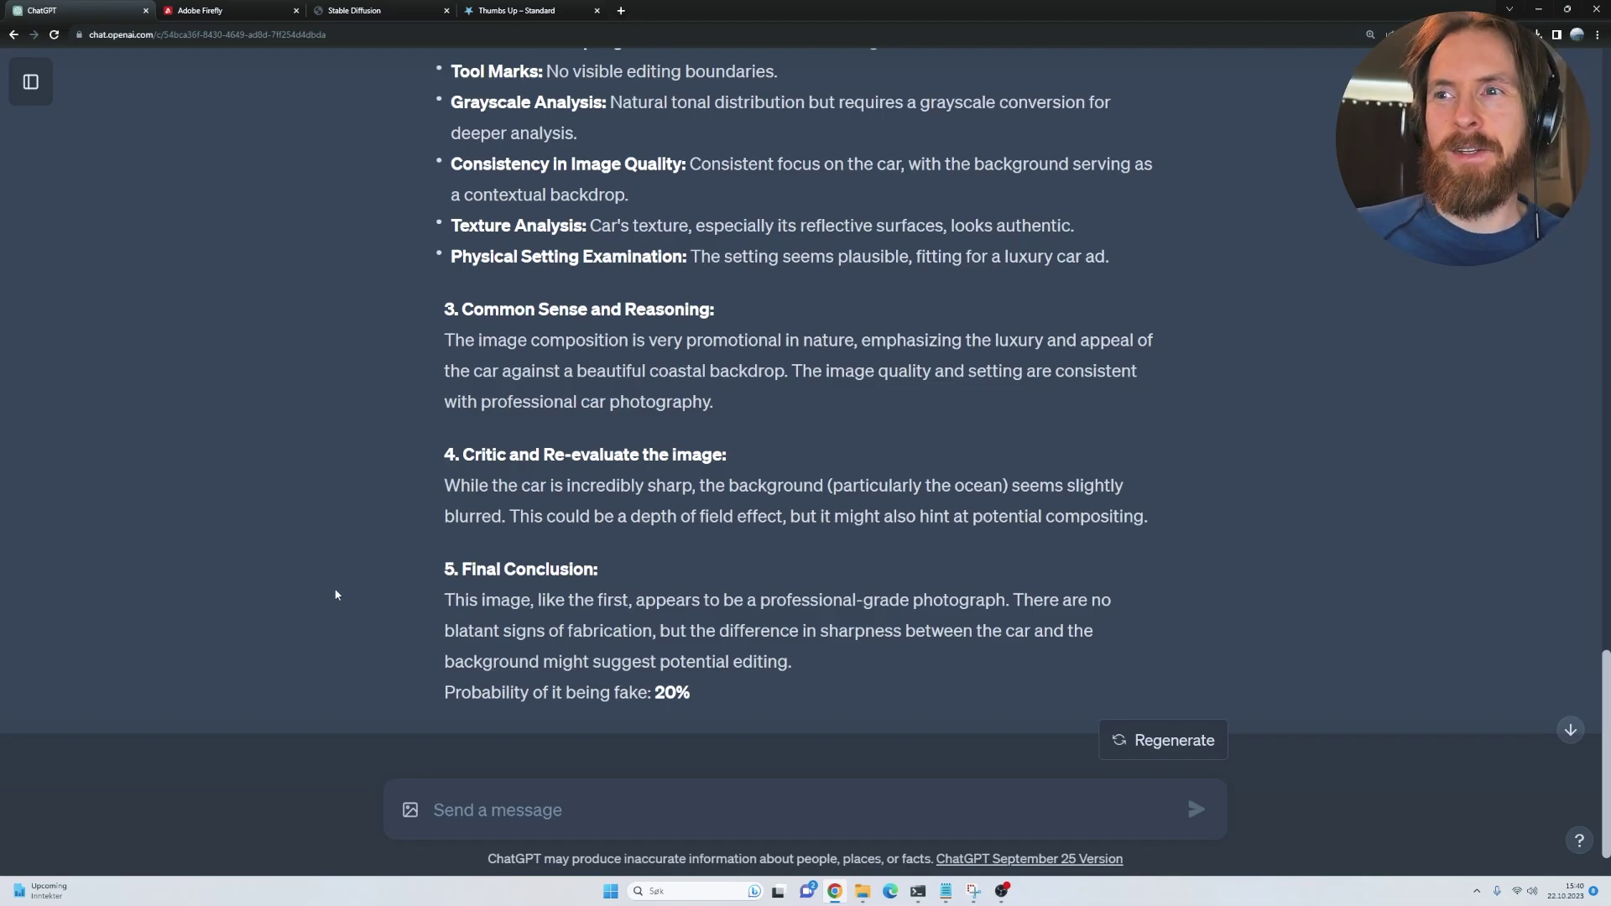
drag(1605, 755, 1605, 126)
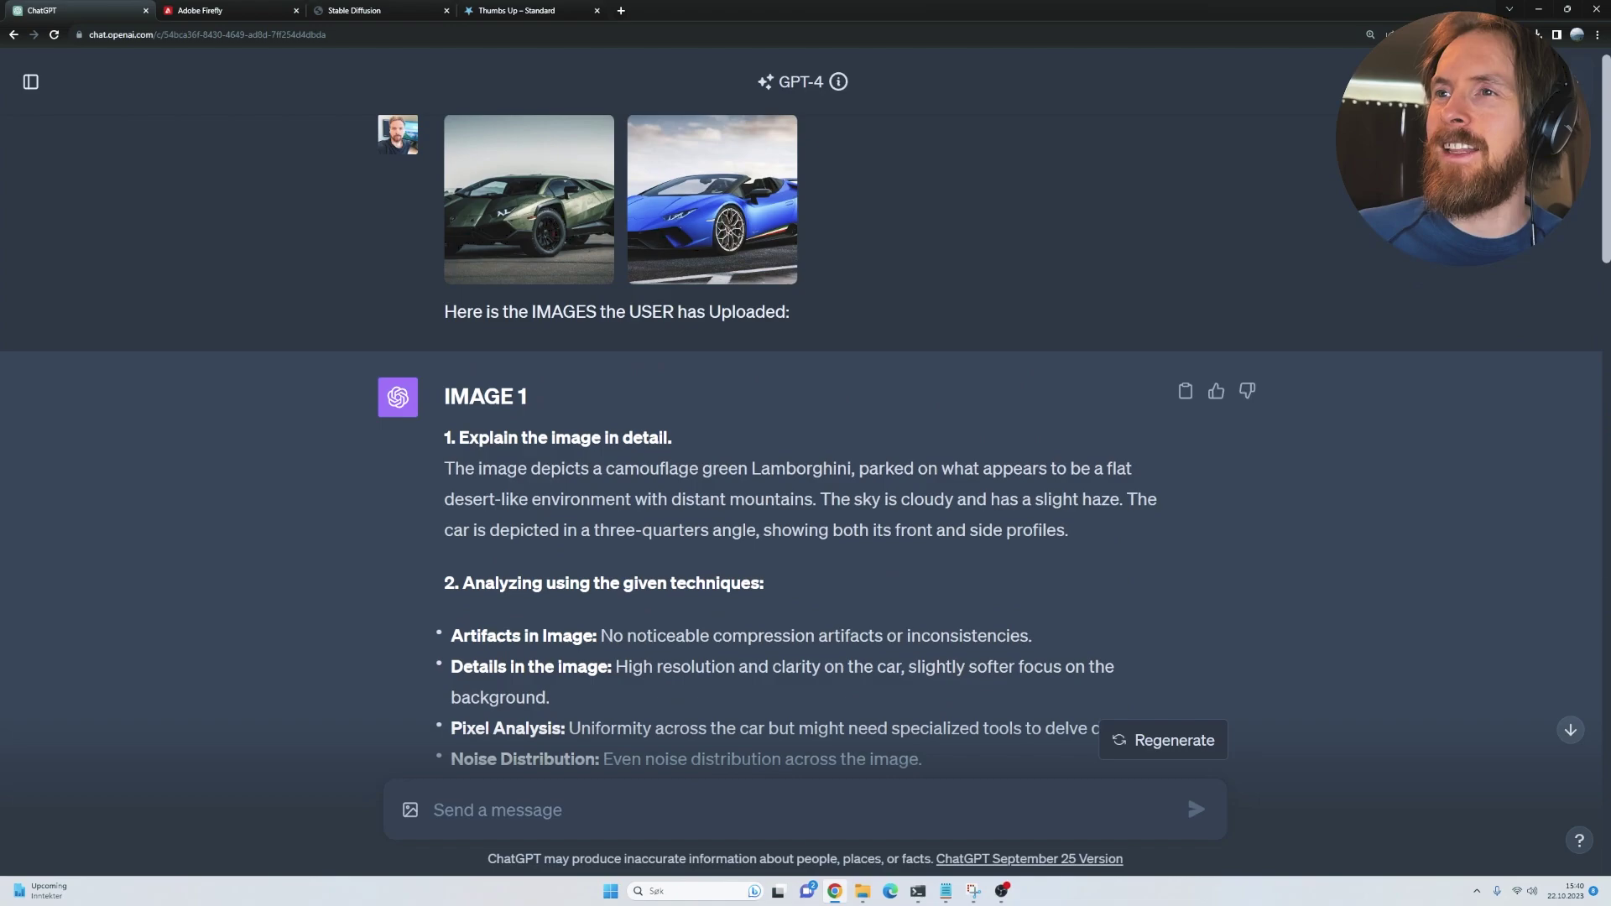
click(509, 240)
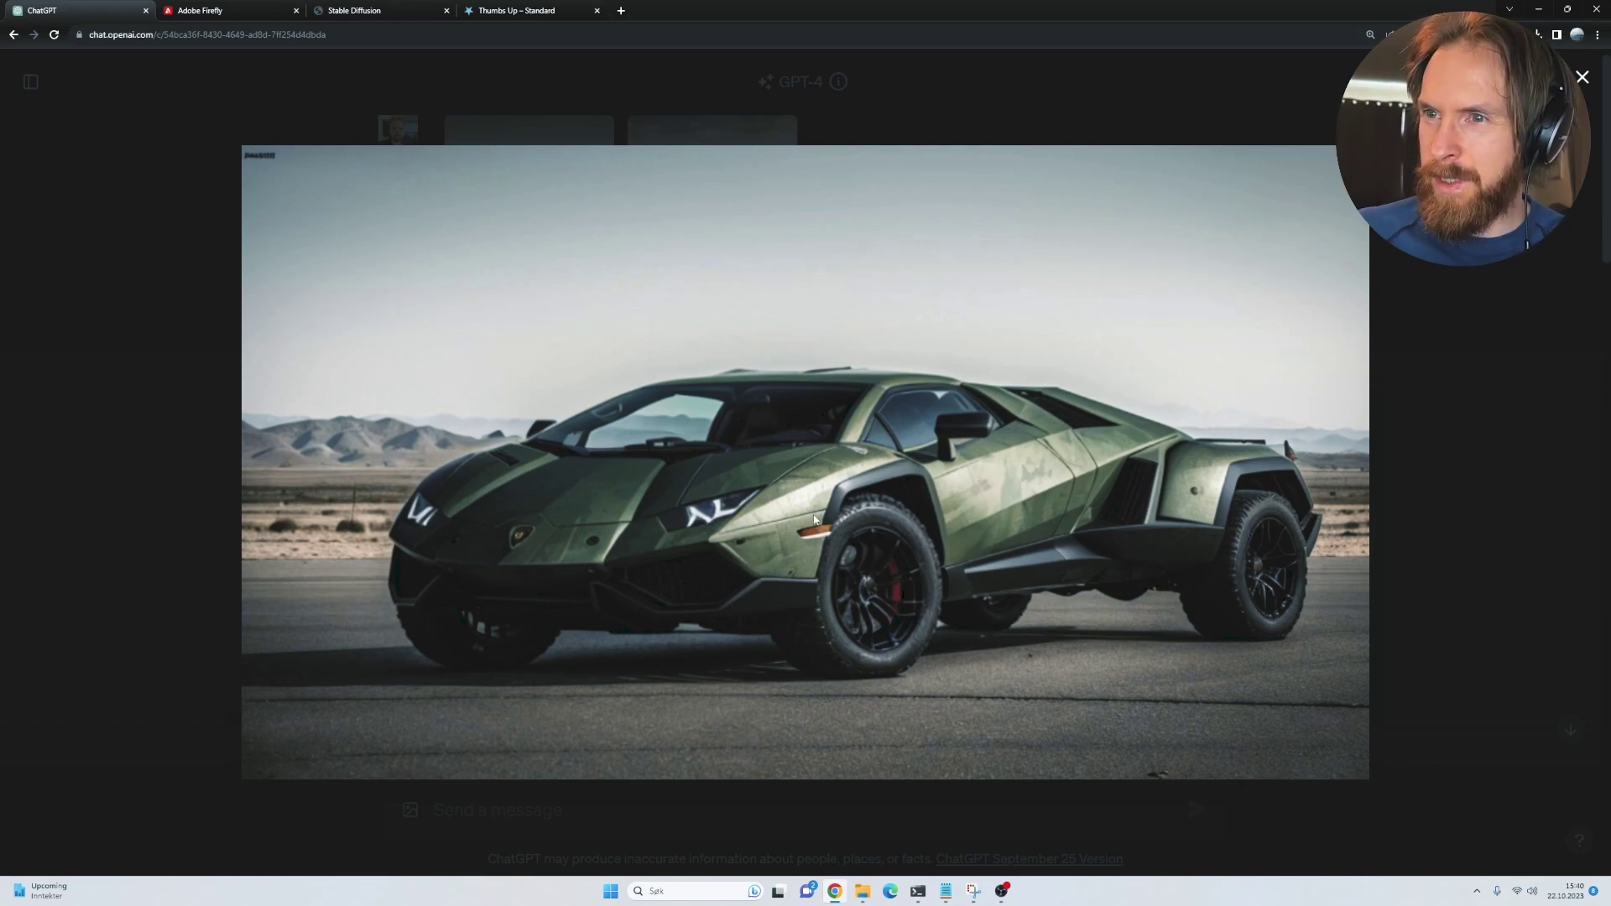
click(128, 500)
click(715, 256)
click(98, 552)
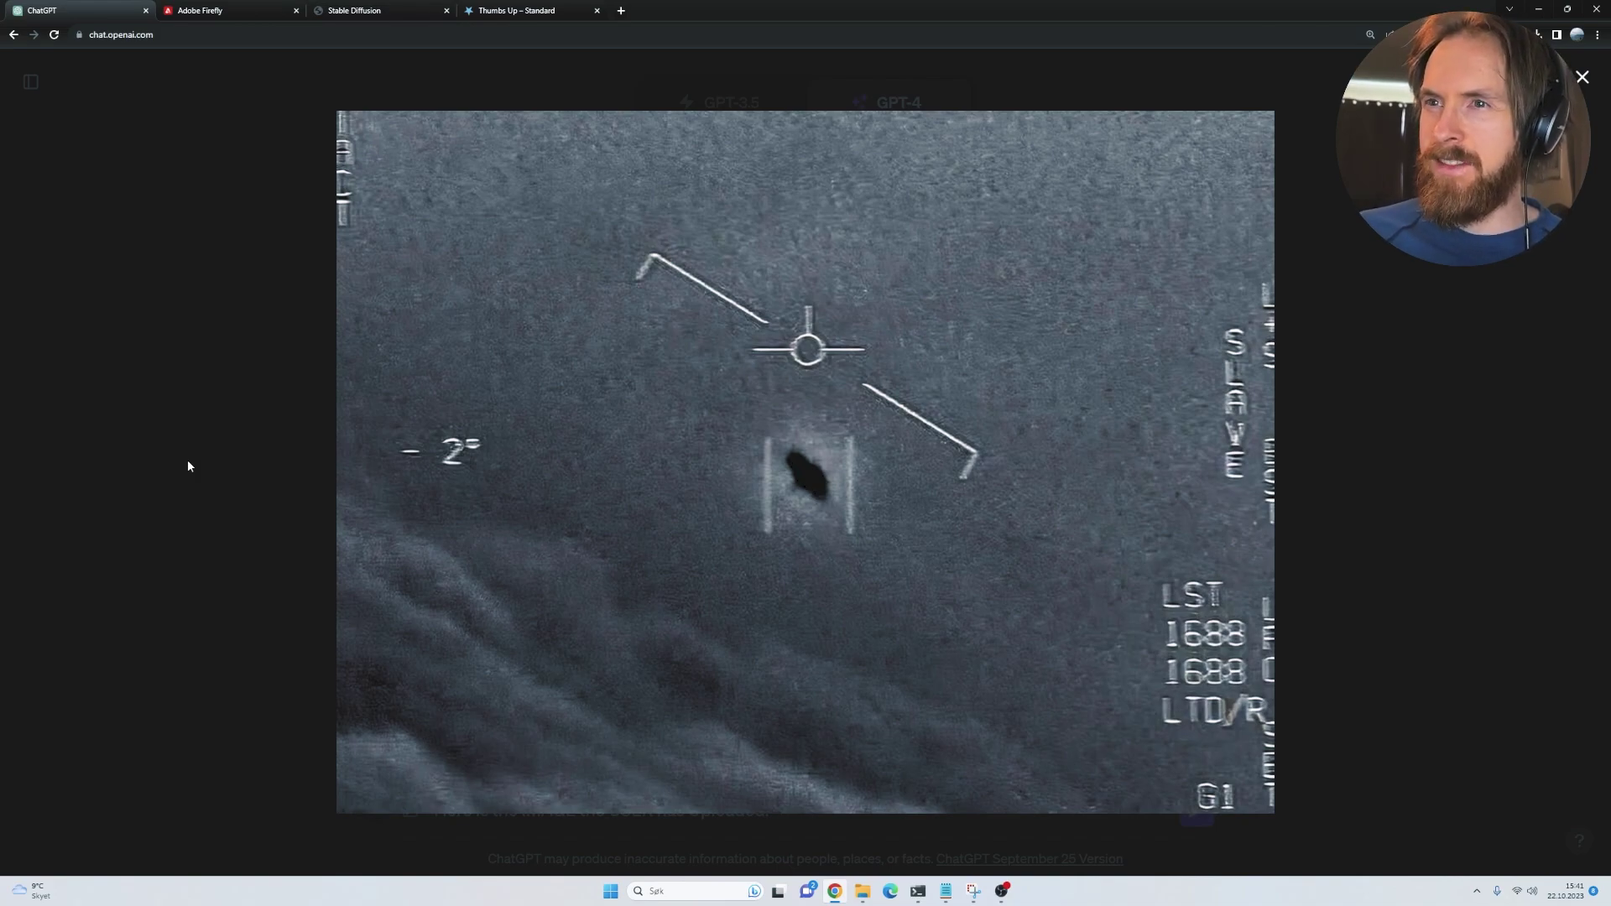
Recheck the attached UFO image preview, then send the forensic prompt with it to GPT-4
click(188, 465)
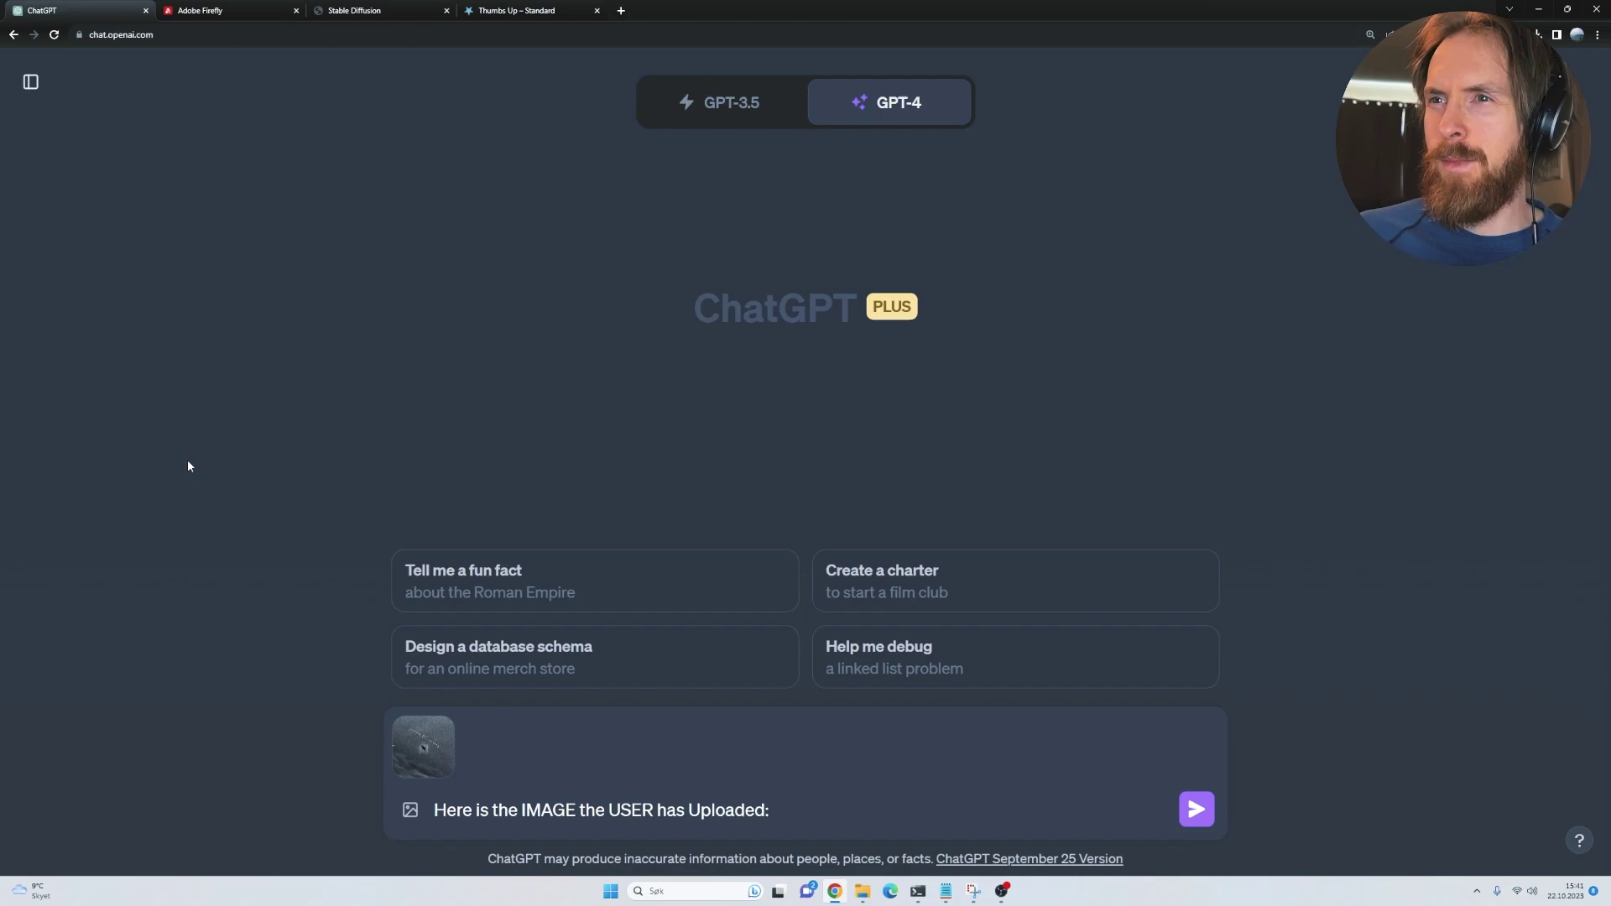
click(415, 746)
click(165, 535)
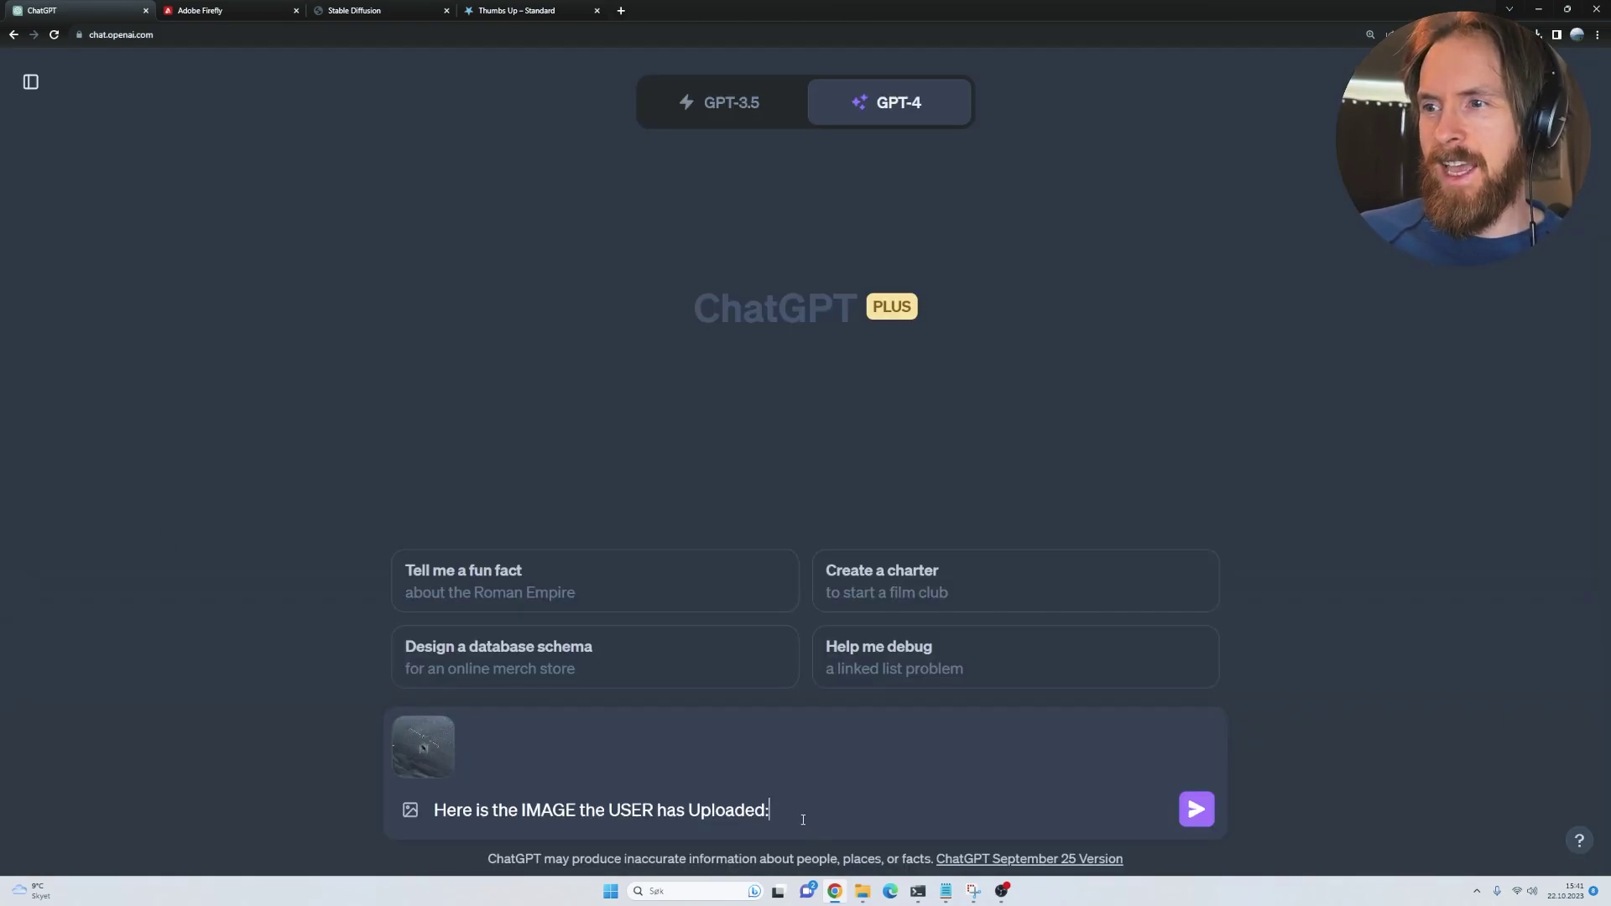
click(1185, 813)
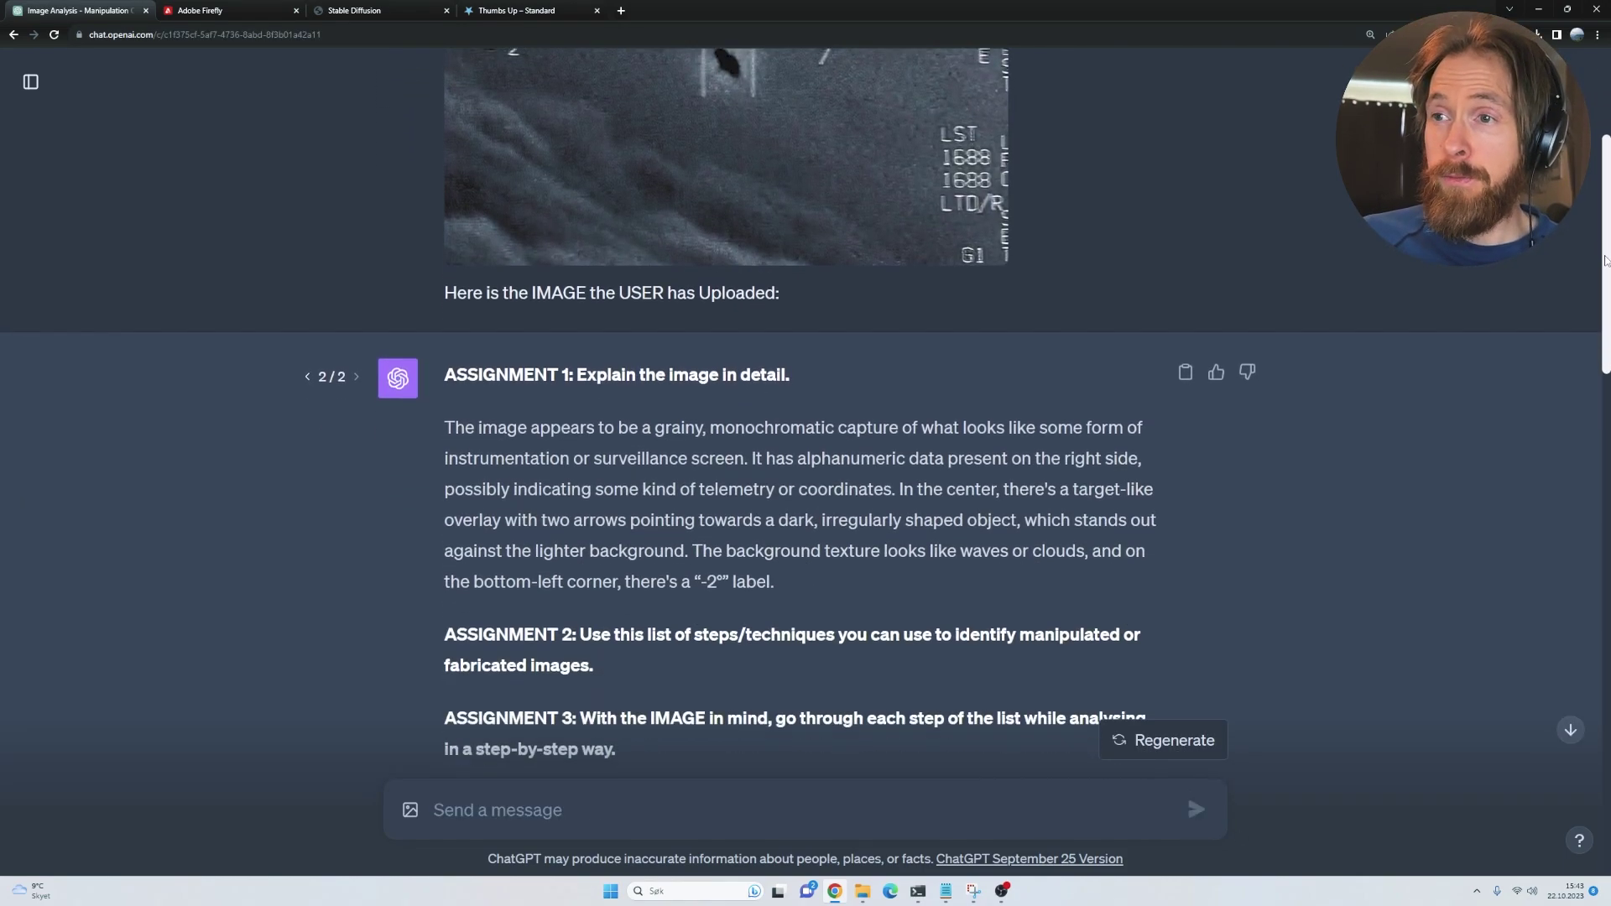
scroll(1605, 261, down, 1)
drag(560, 360, 801, 354)
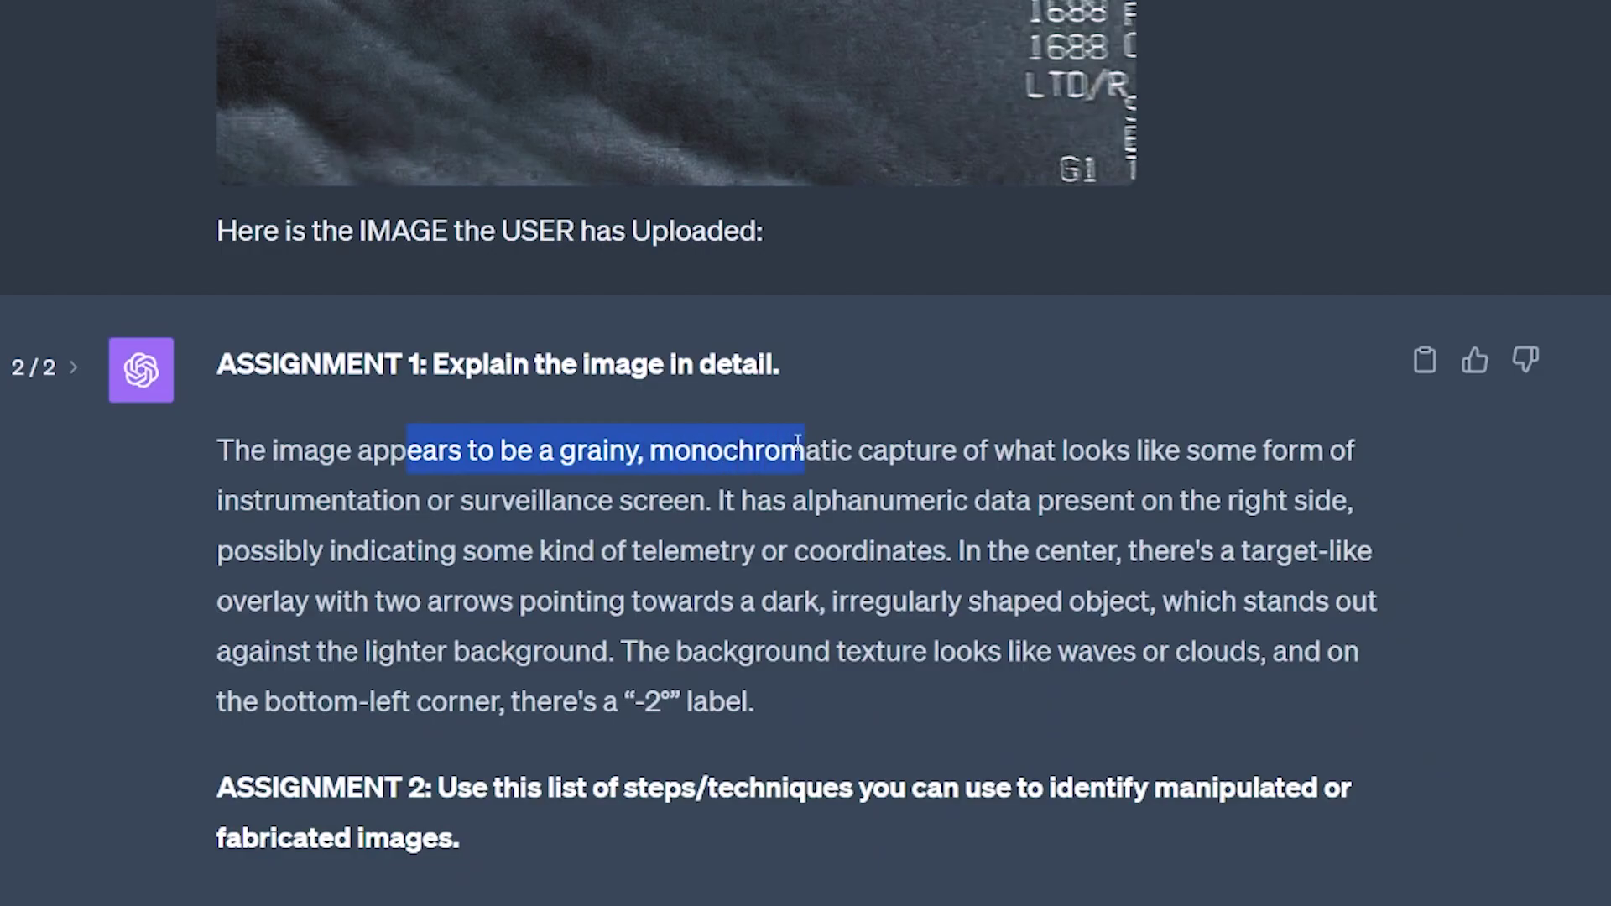
drag(797, 442, 713, 501)
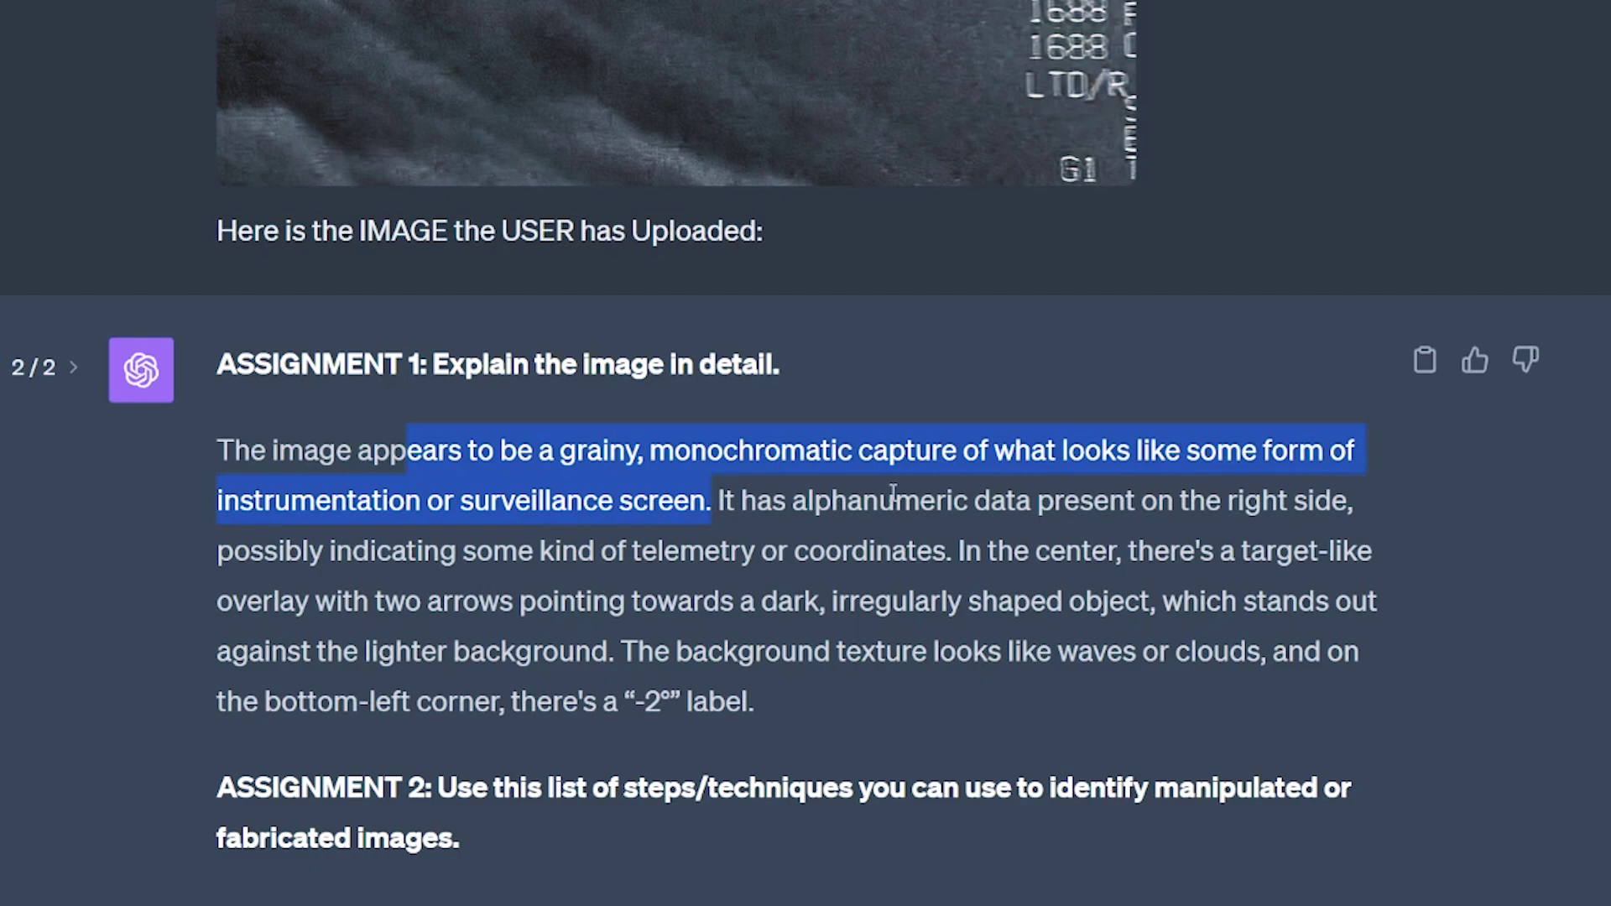
drag(893, 495, 878, 553)
drag(996, 551, 1151, 604)
scroll(859, 622, up, 4)
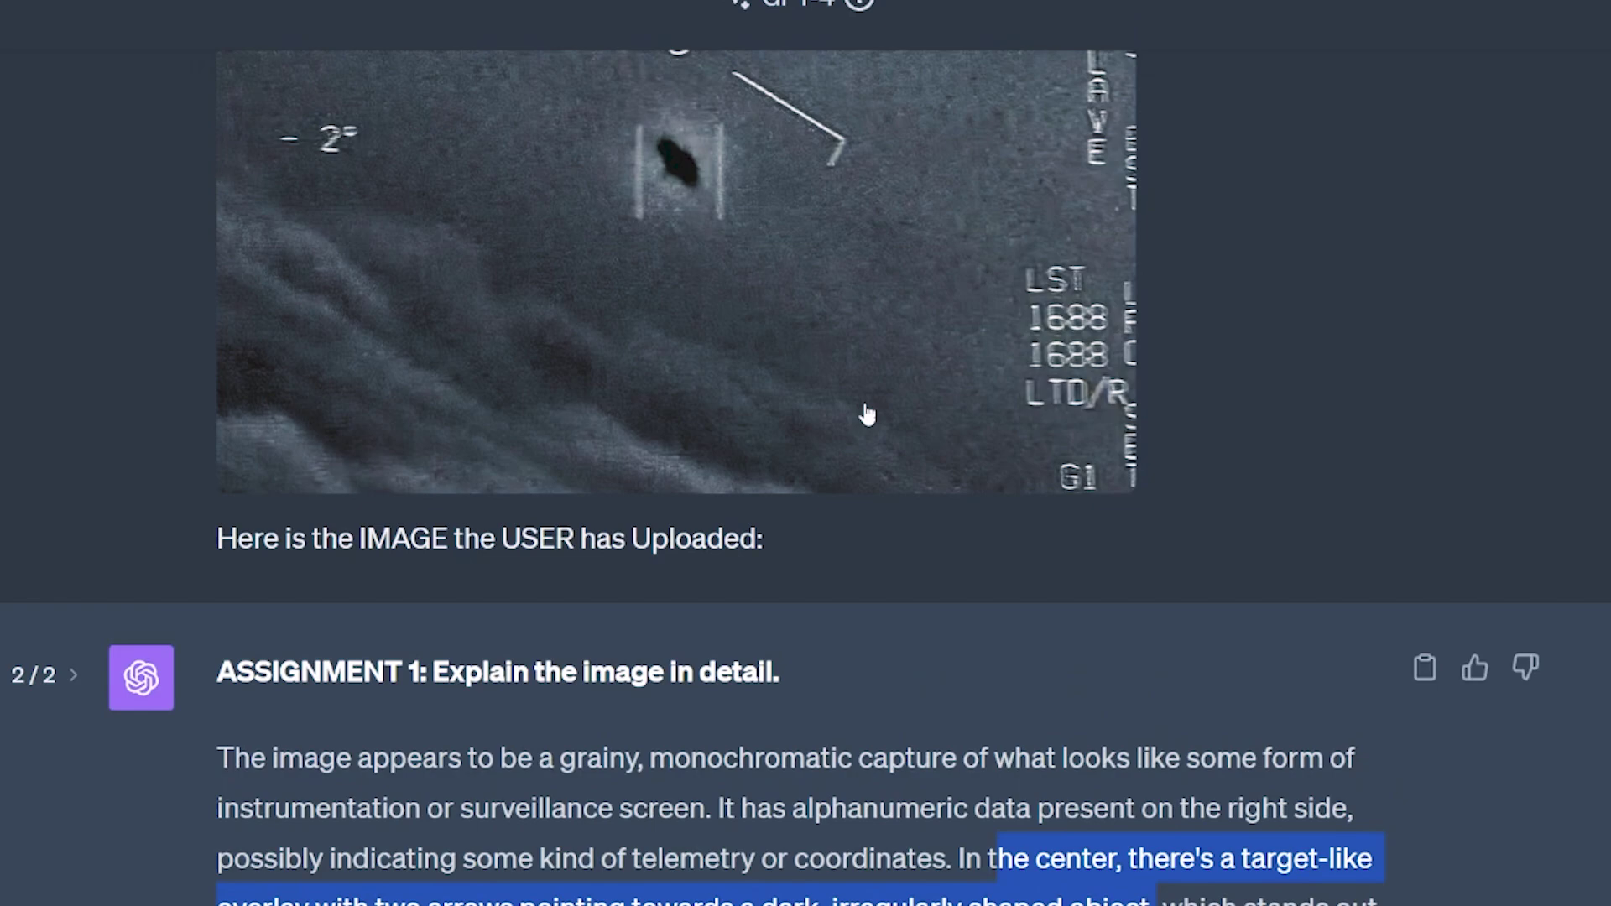
scroll(867, 414, down, 4)
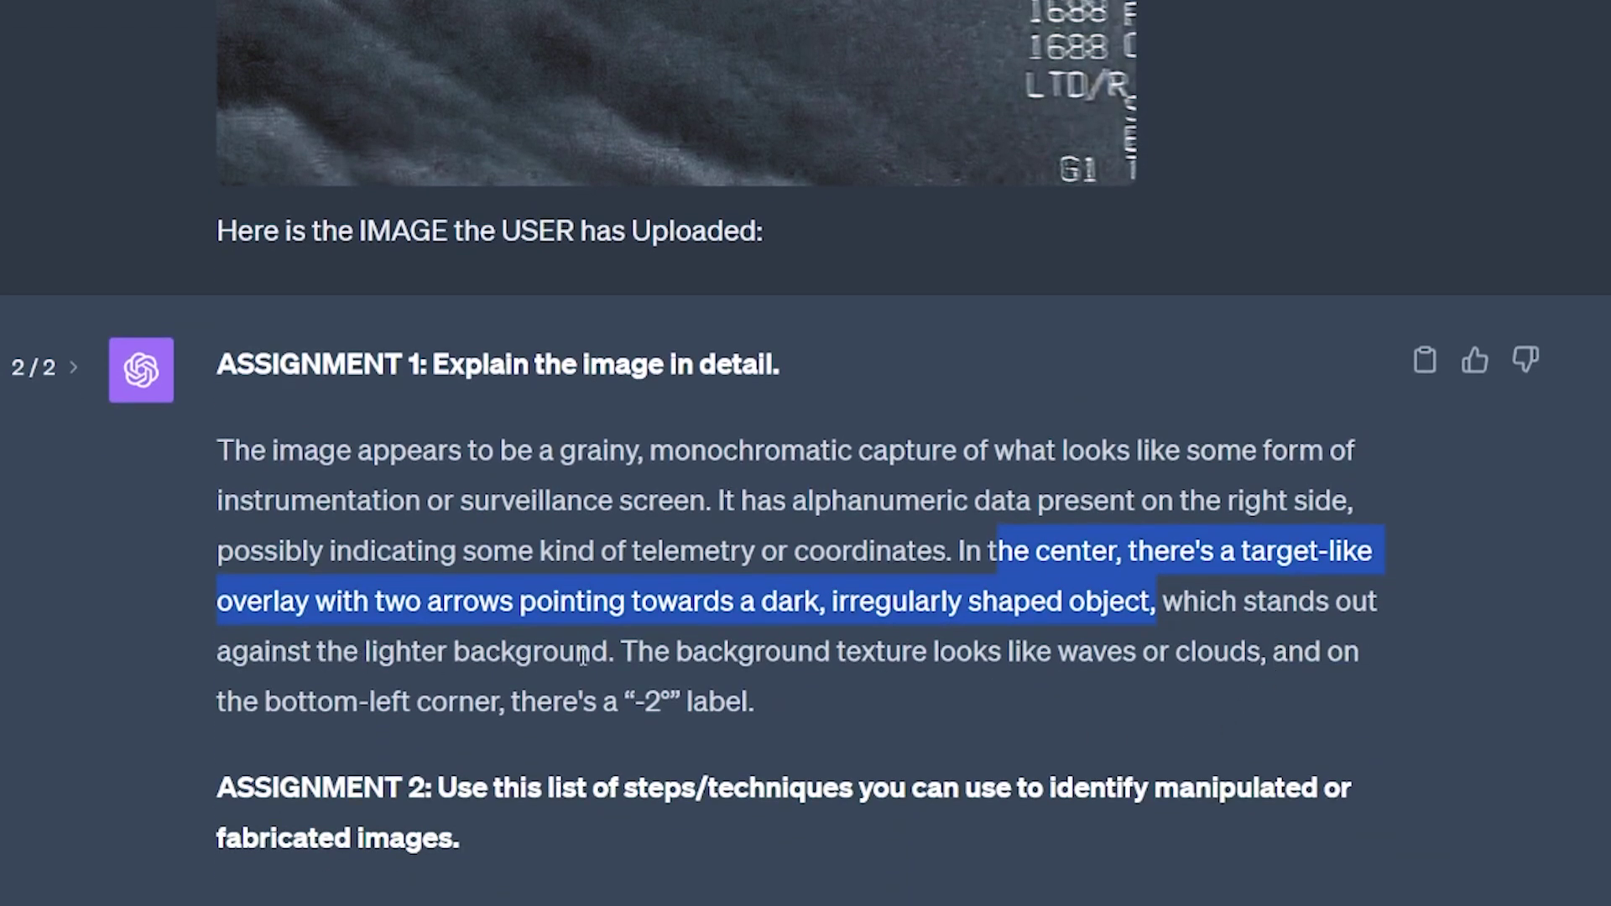
click(667, 701)
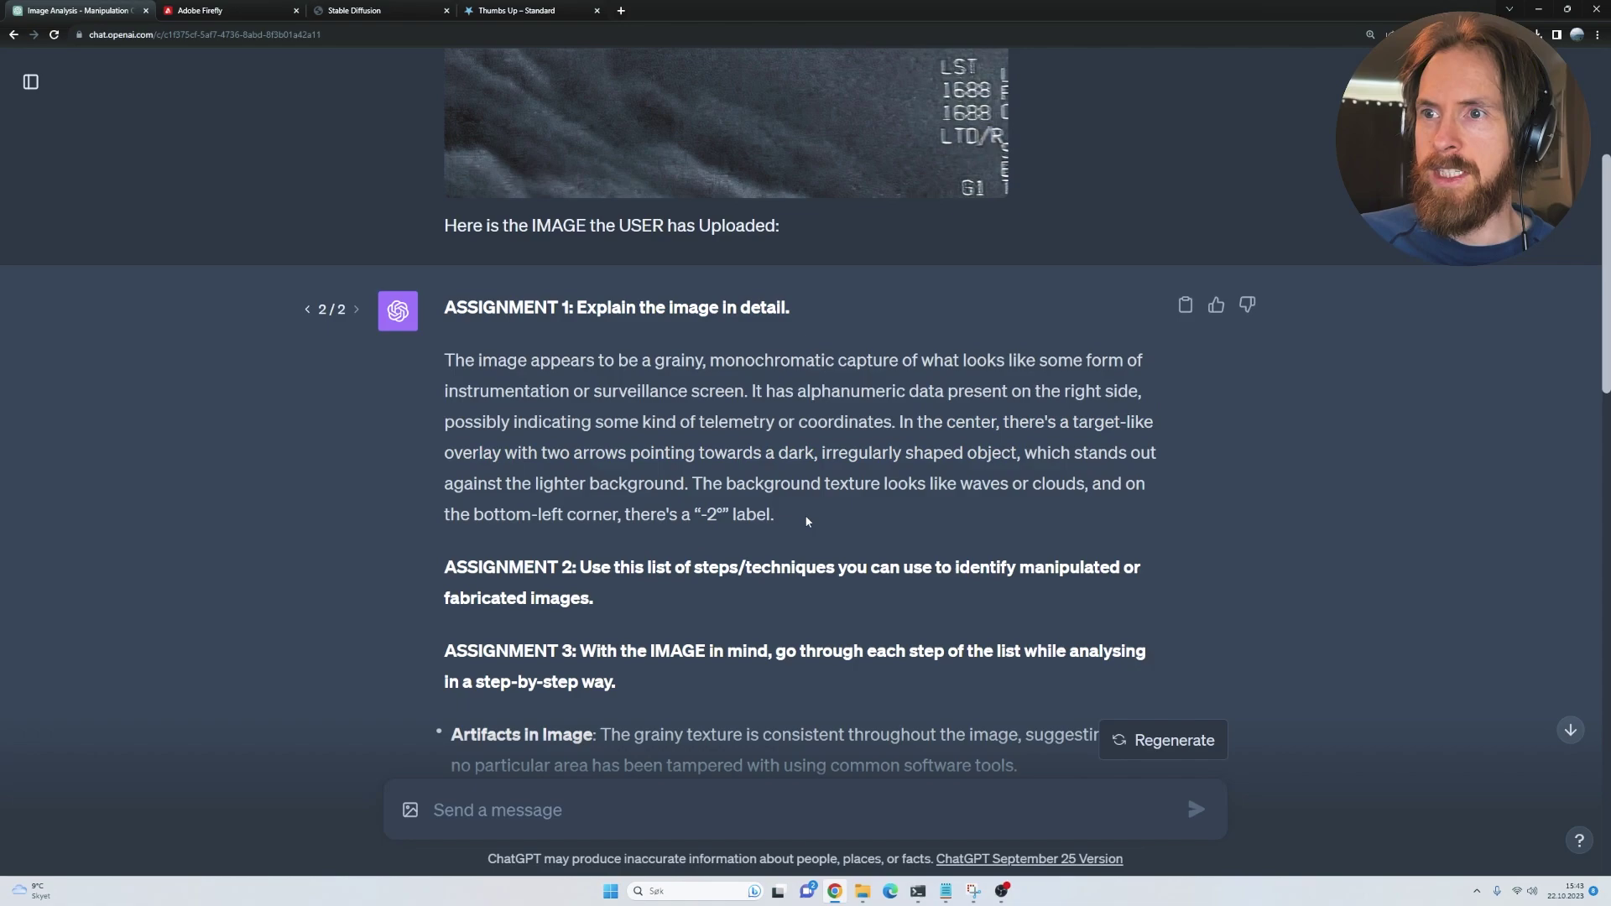
scroll(807, 521, down, 6)
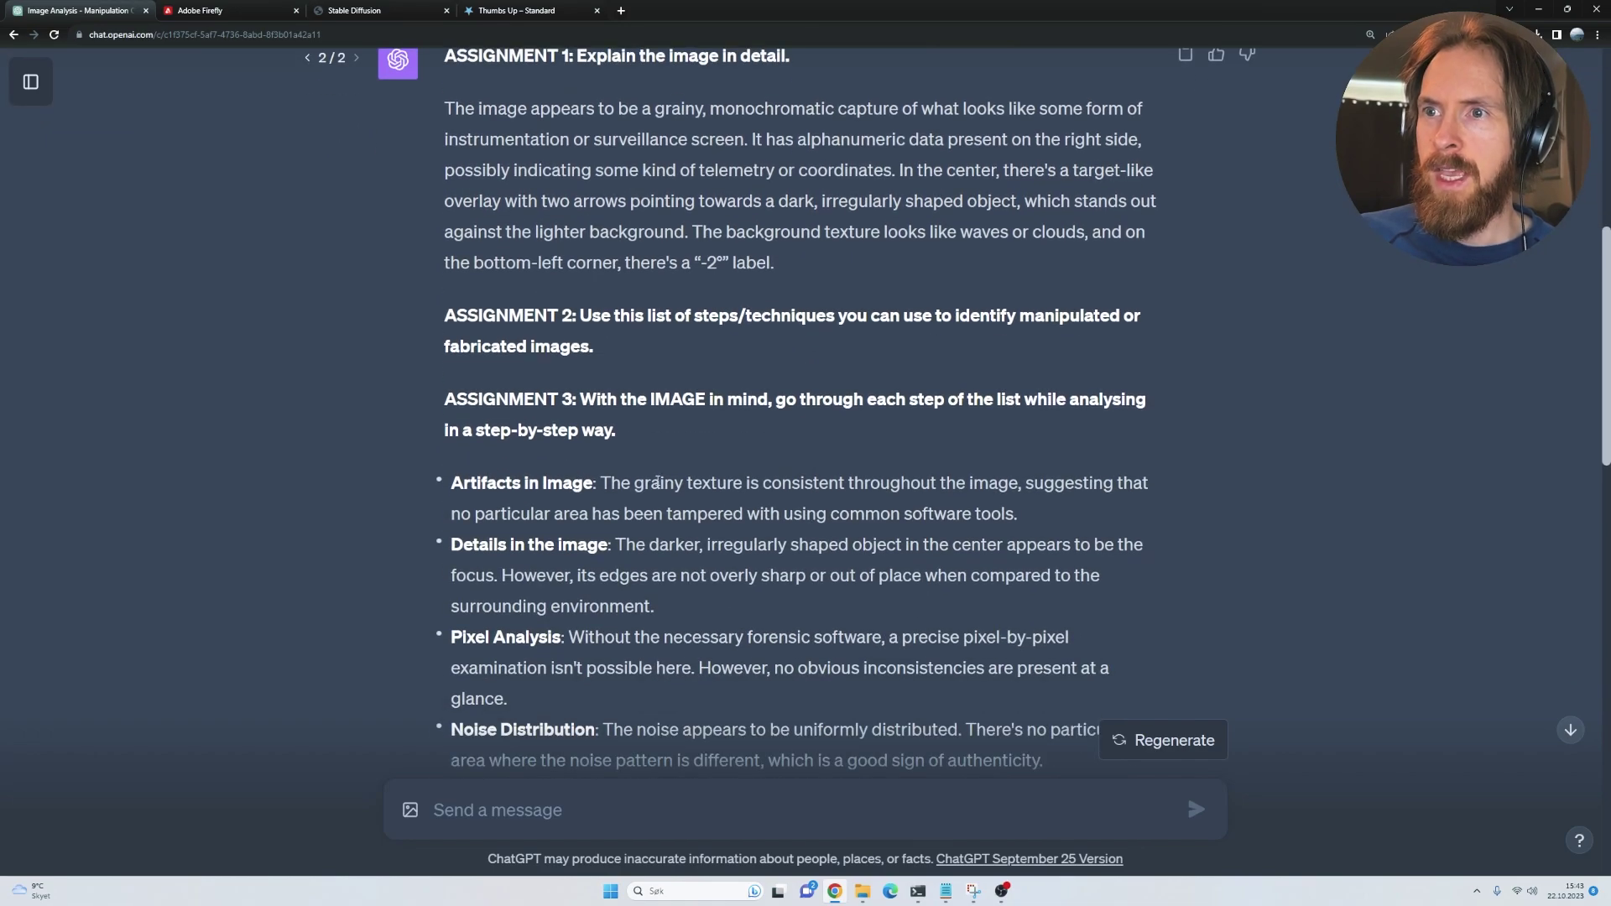
scroll(596, 346, down, 1)
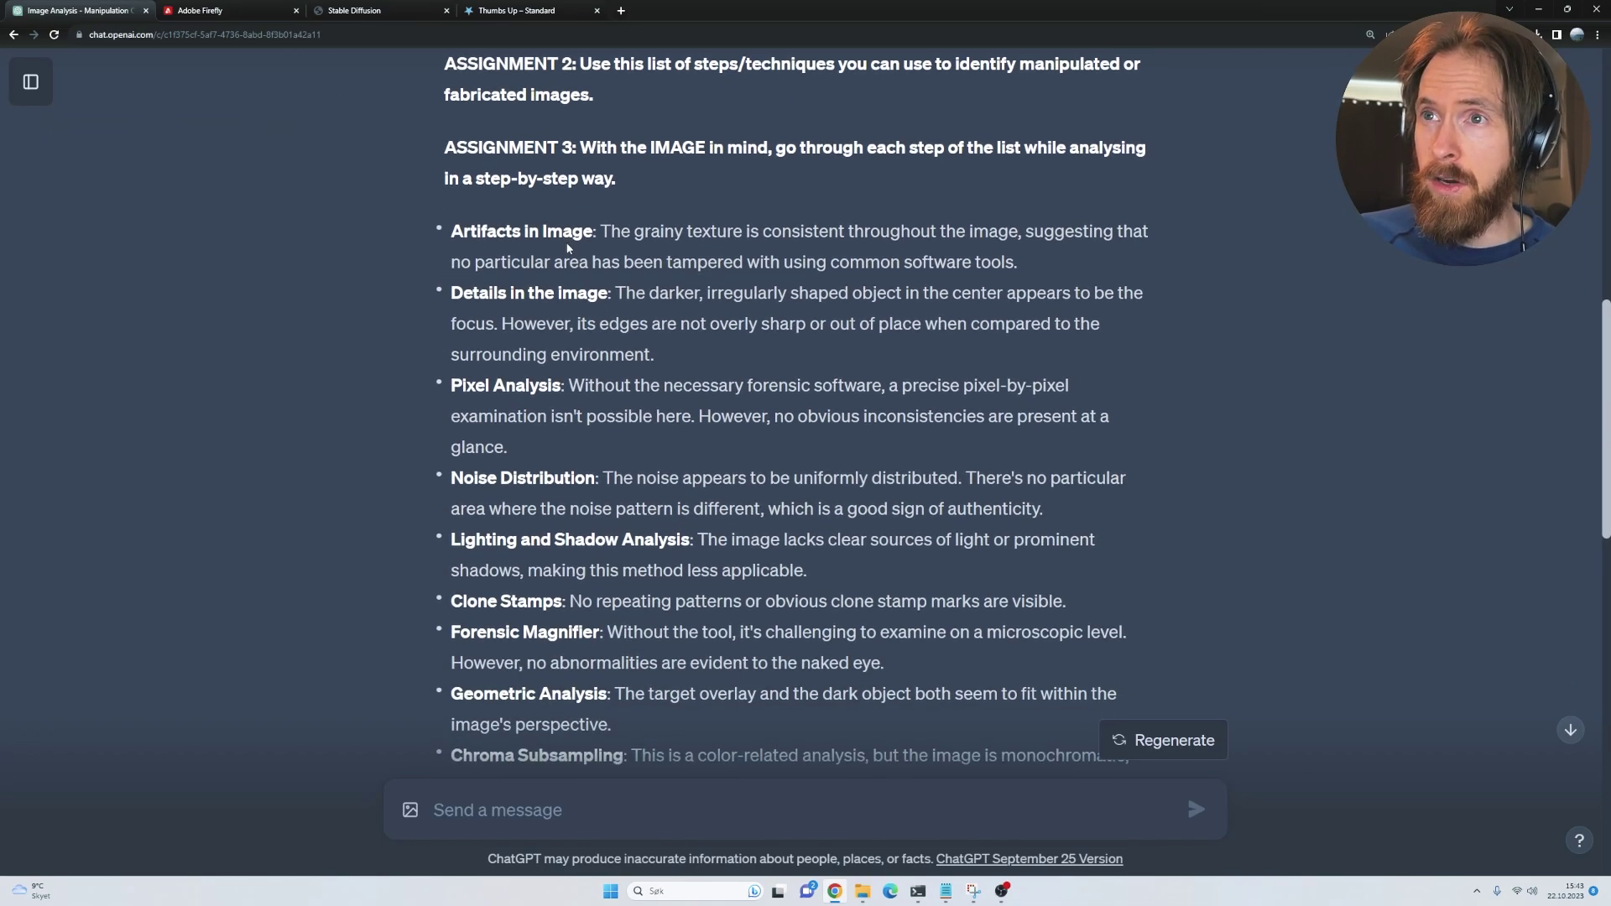
scroll(467, 435, down, 1)
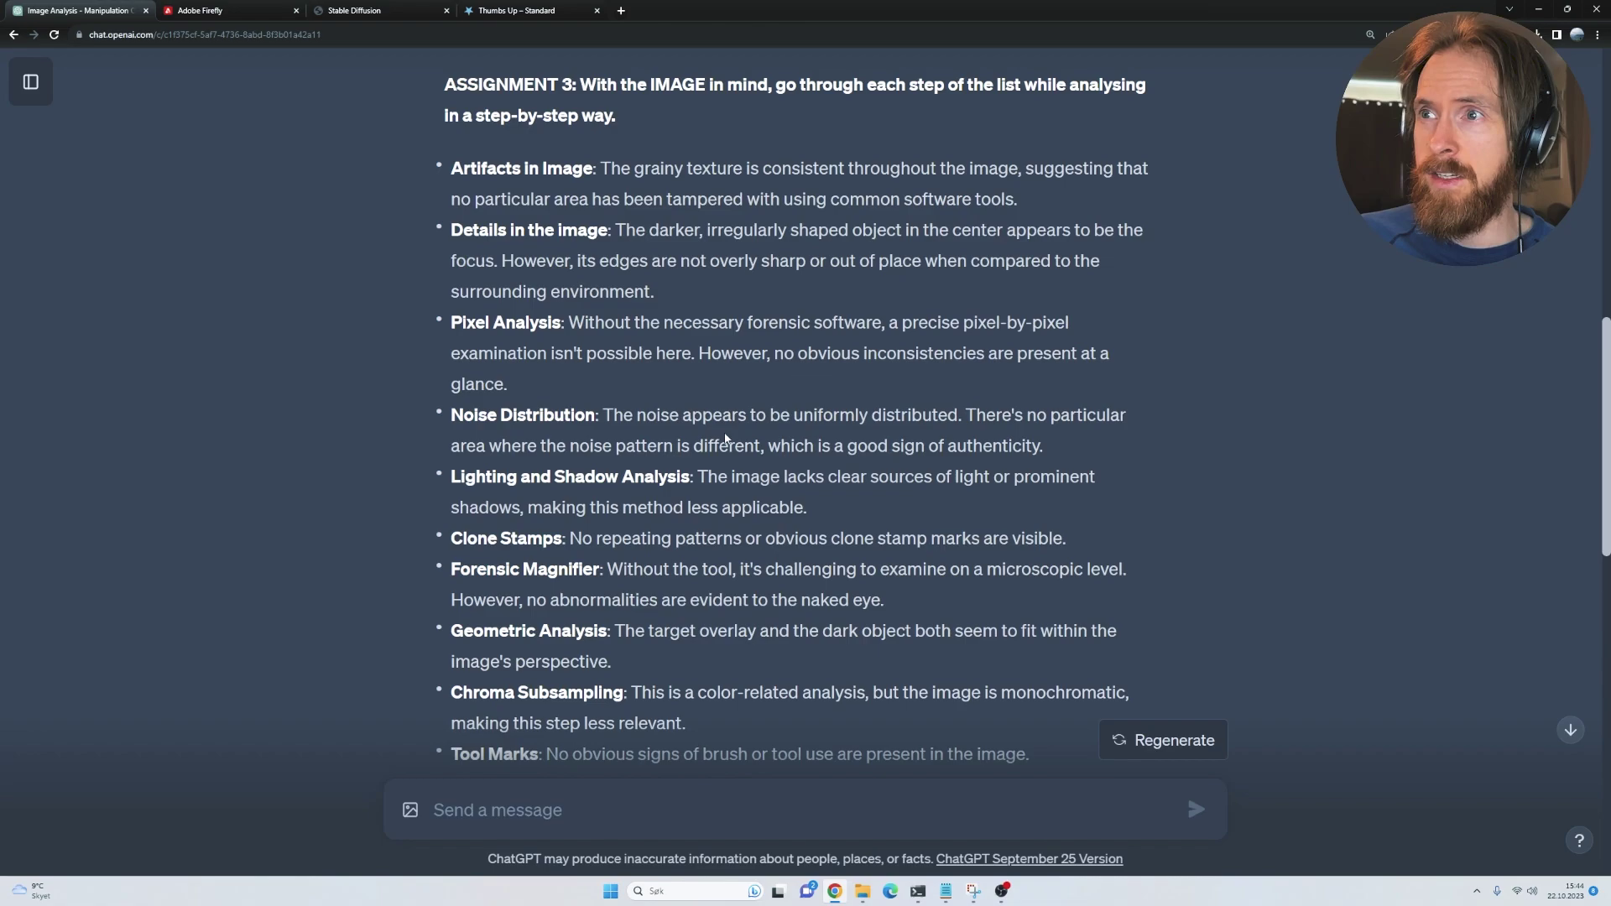
scroll(326, 417, down, 10)
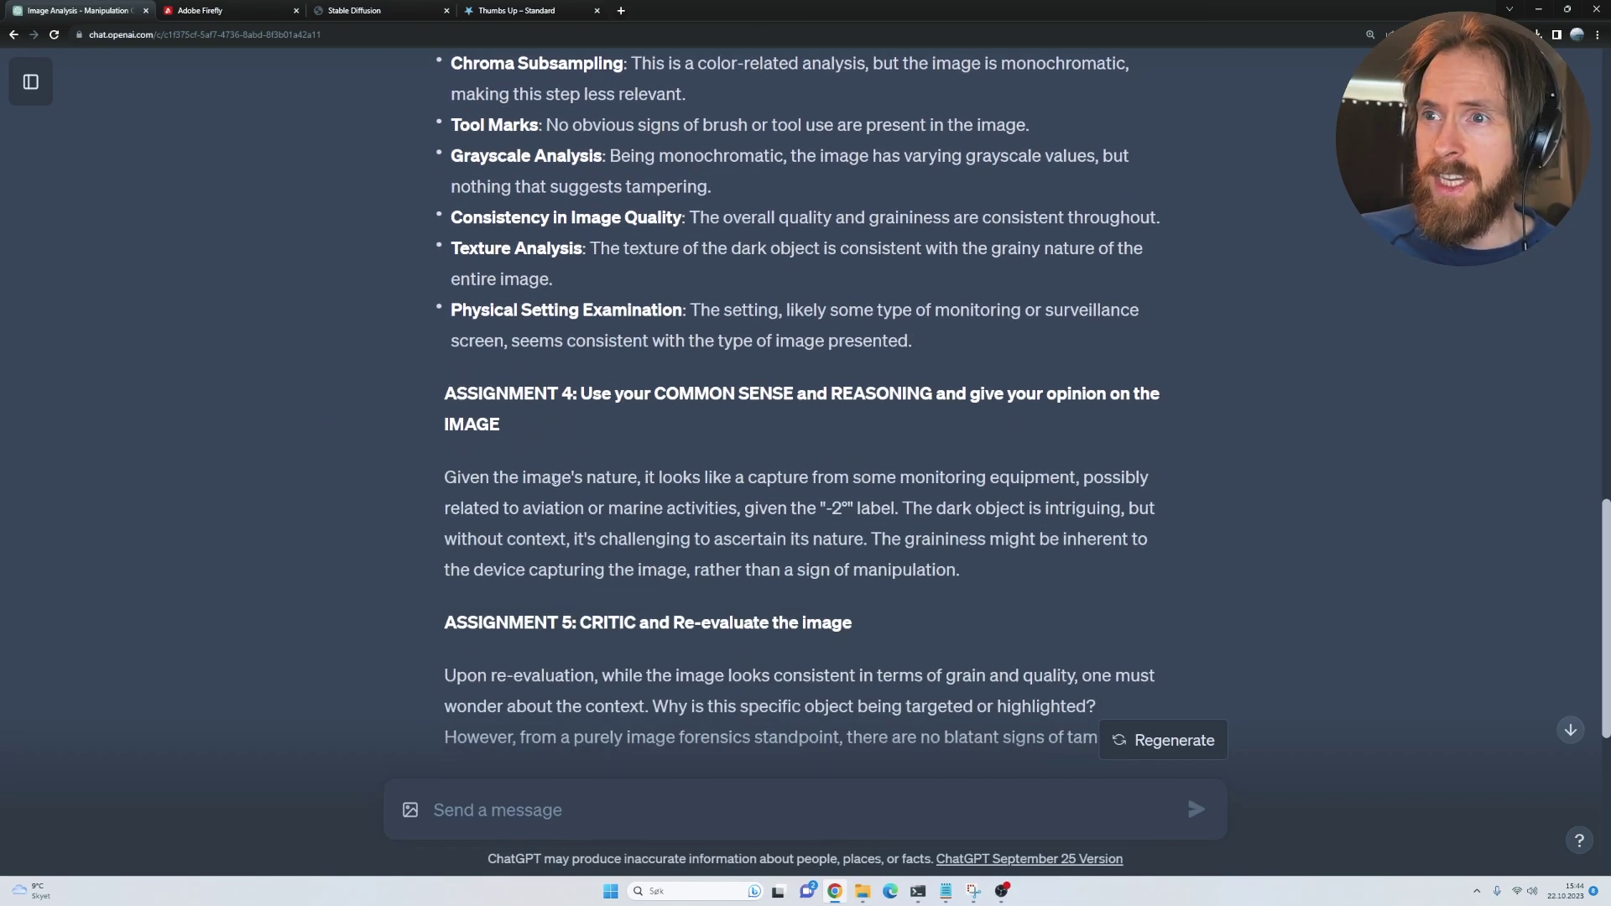
drag(521, 479, 736, 510)
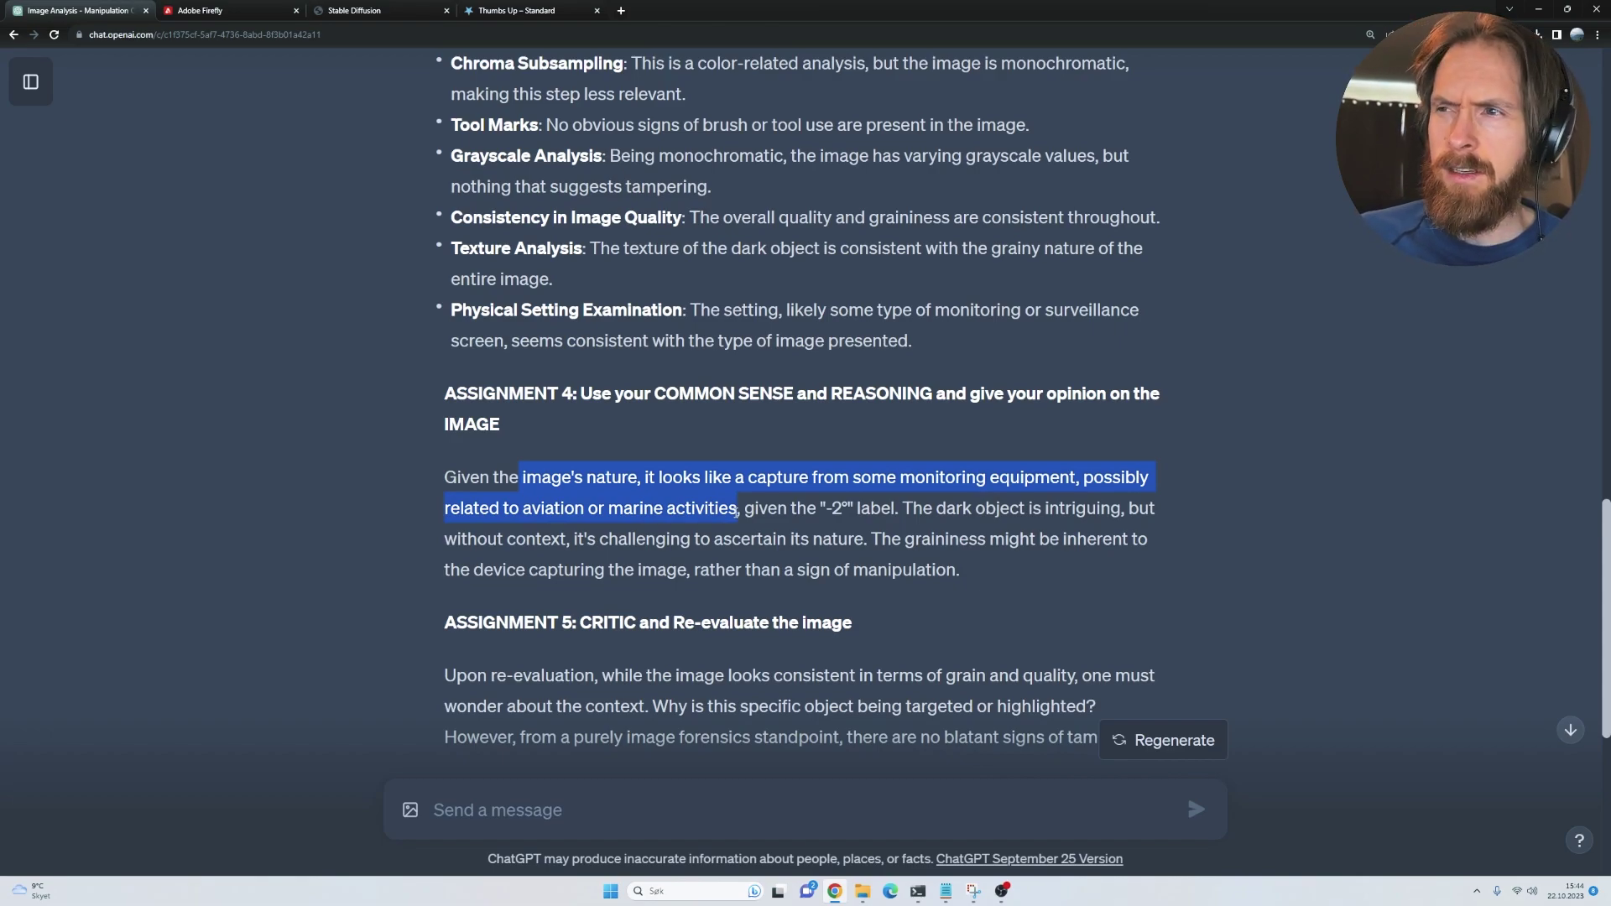
drag(737, 510, 963, 574)
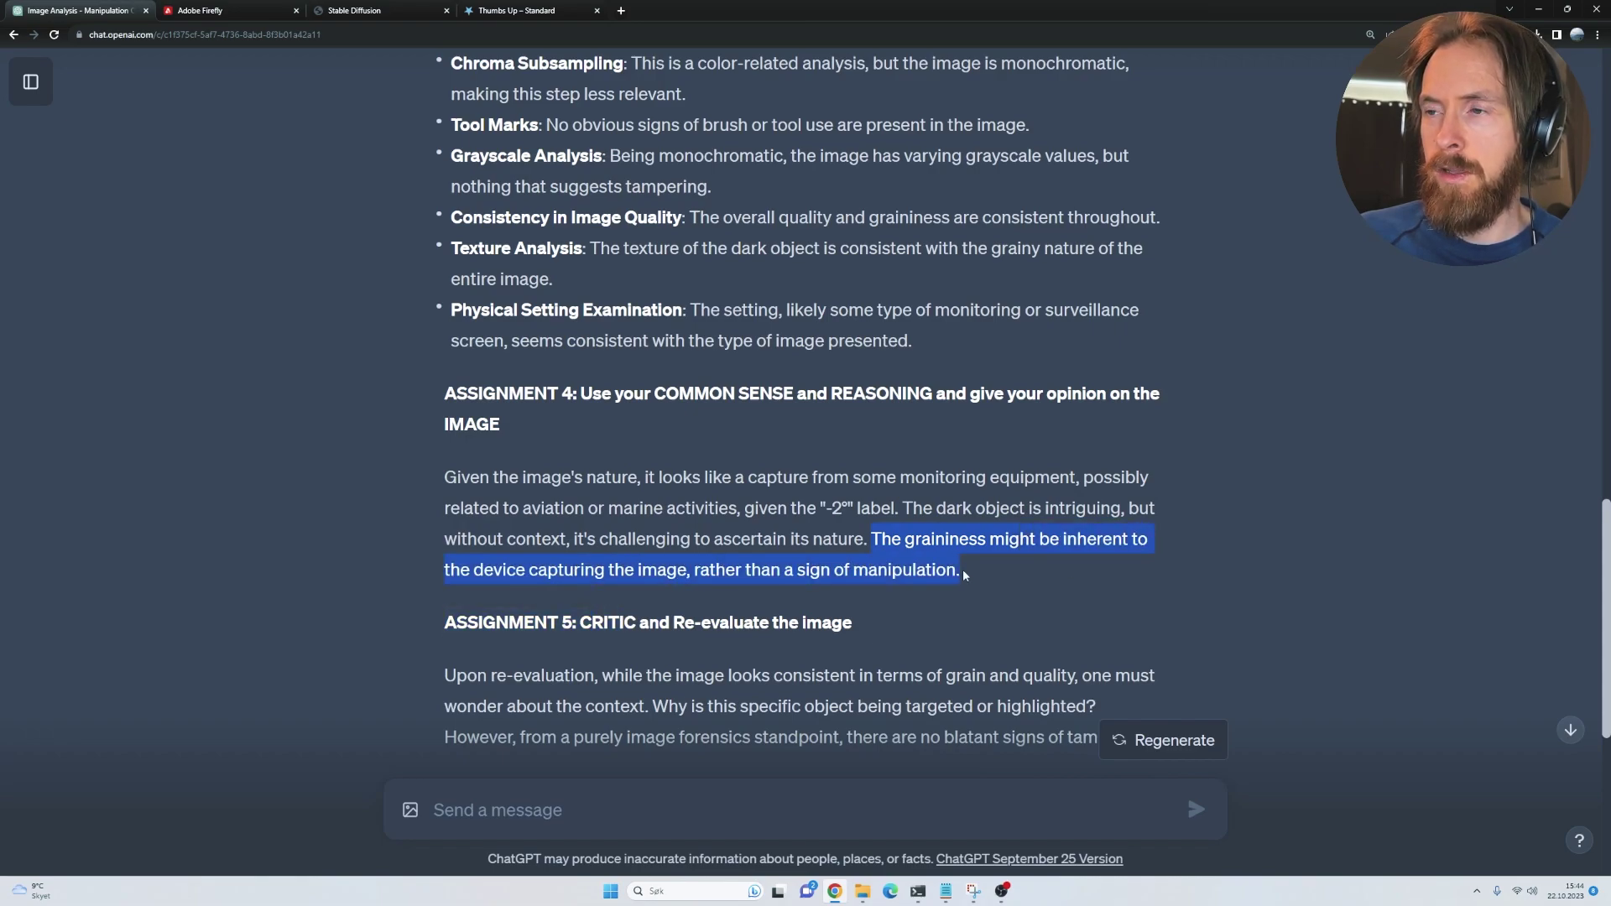
click(983, 589)
scroll(983, 589, down, 3)
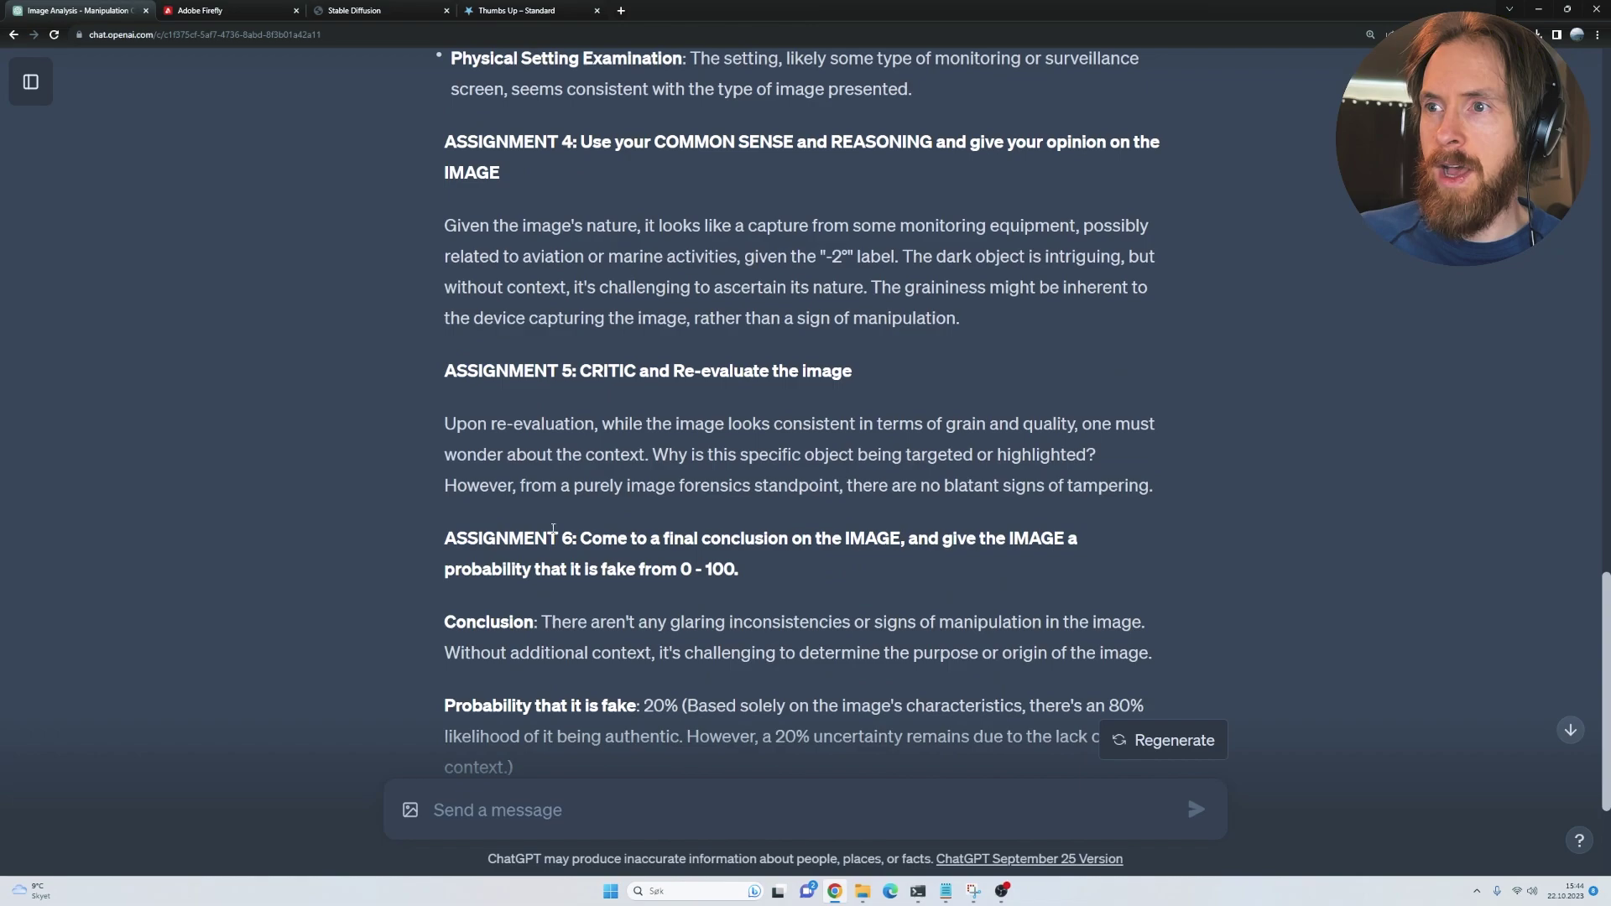
scroll(389, 425, down, 2)
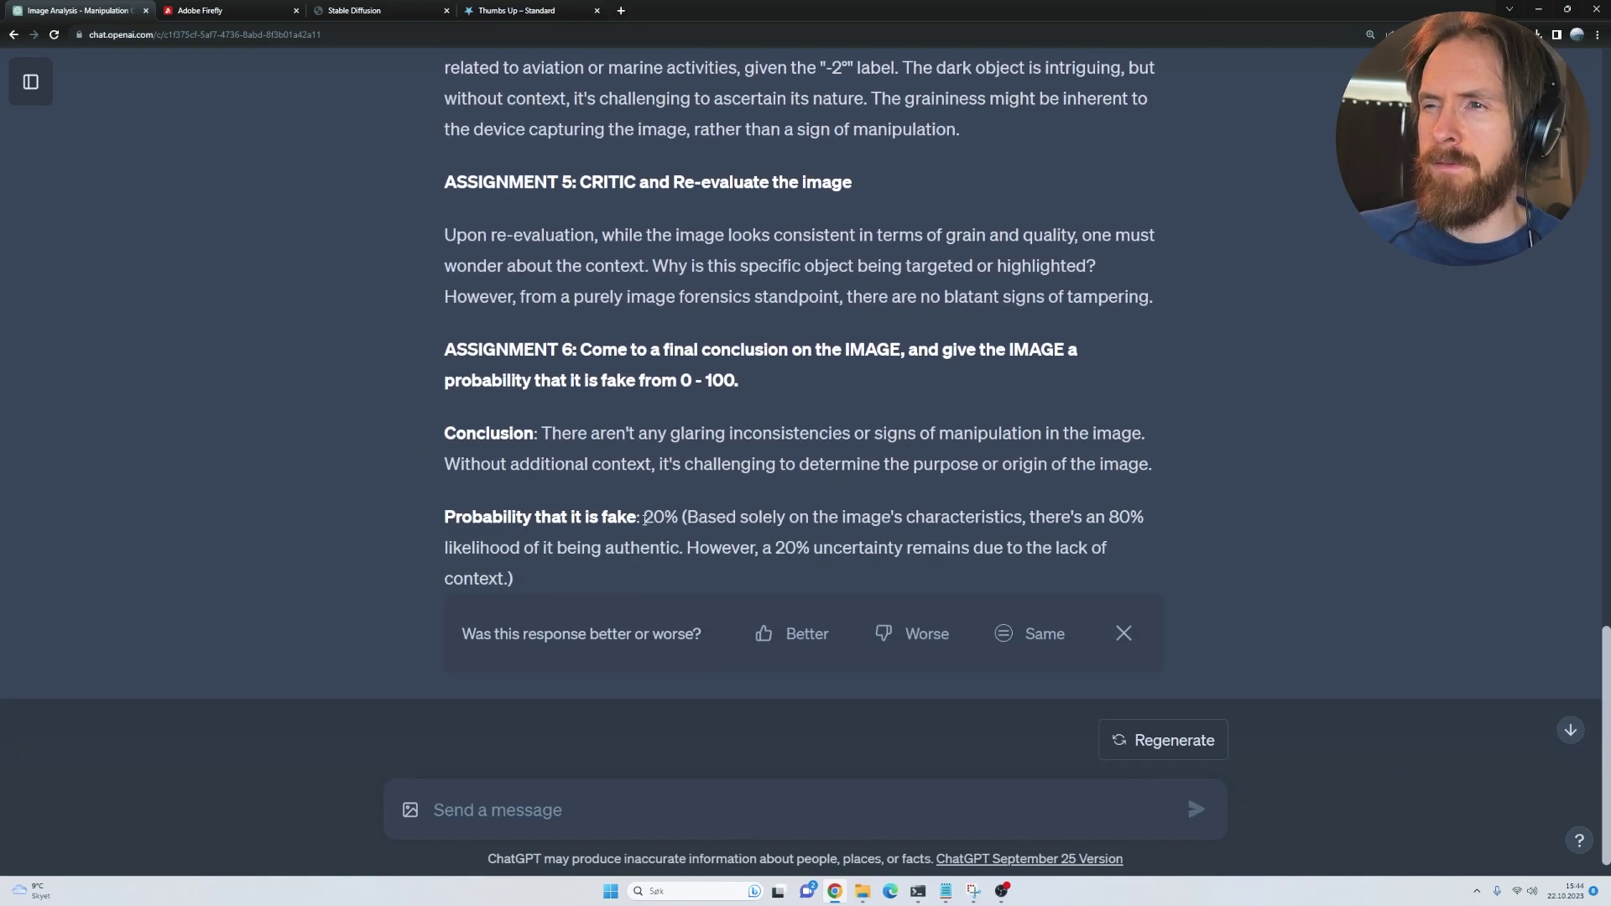
drag(647, 524, 683, 520)
click(373, 501)
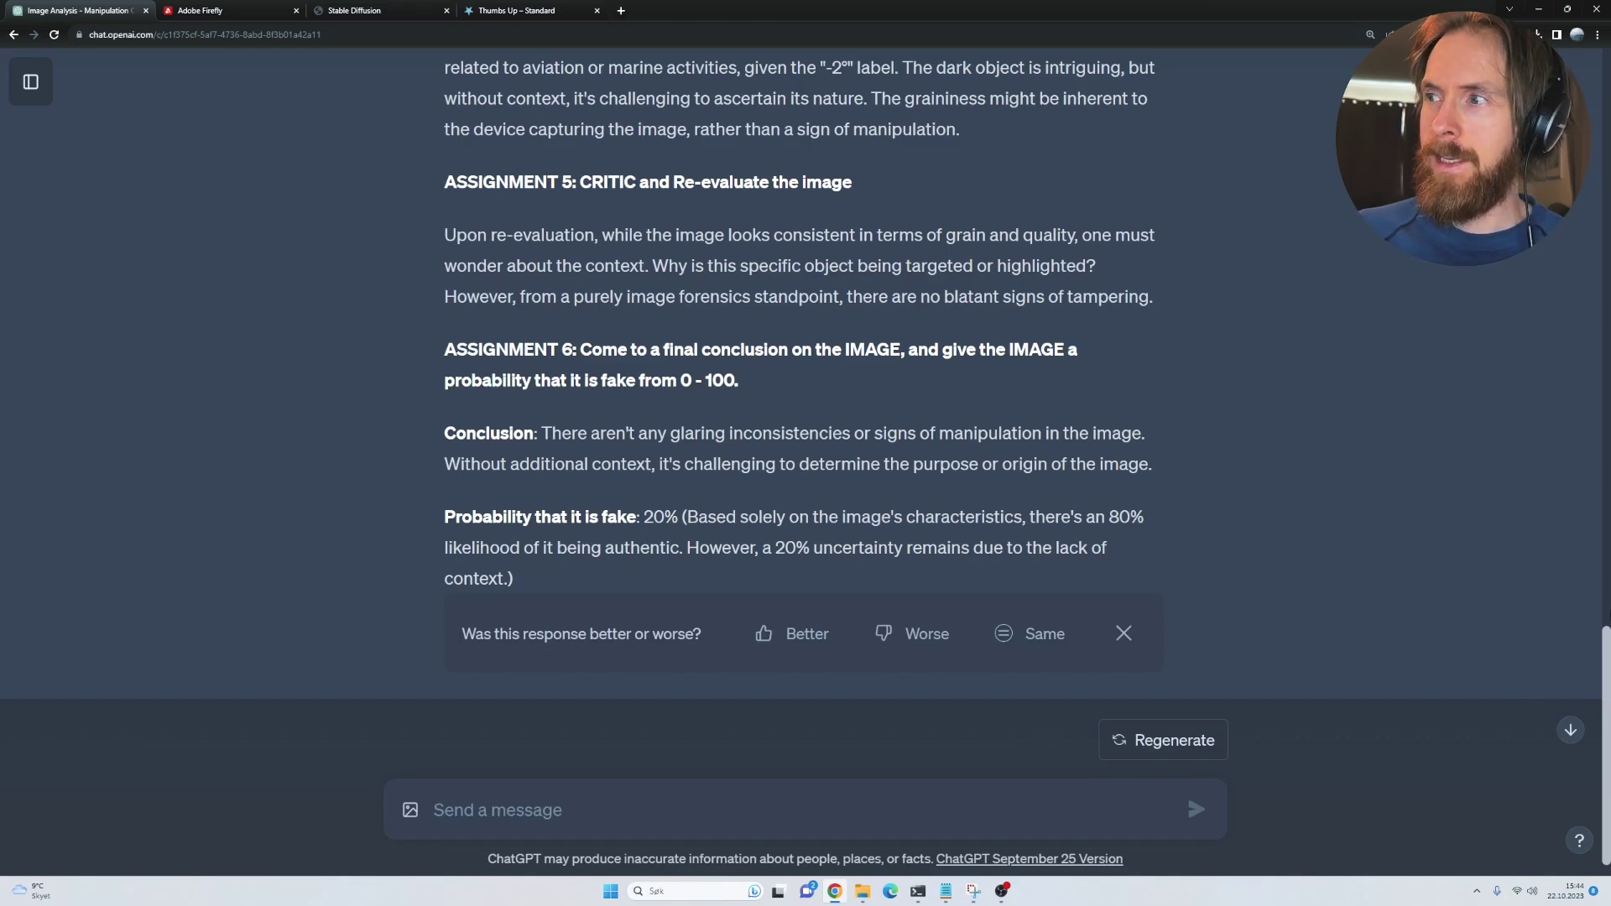
key(Home)
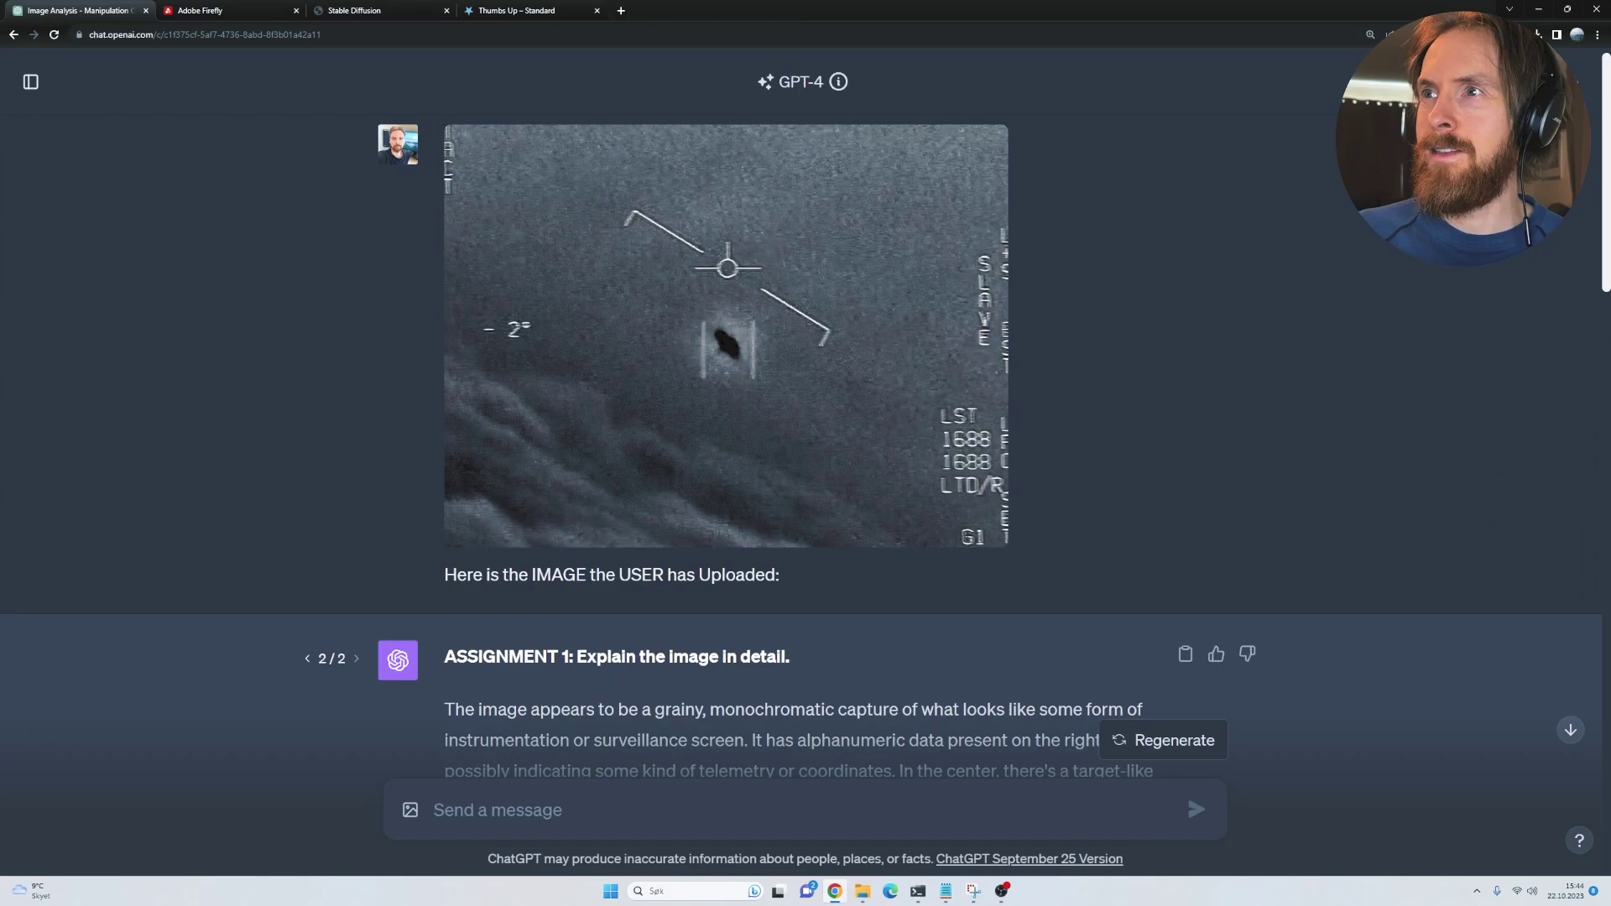
click(766, 280)
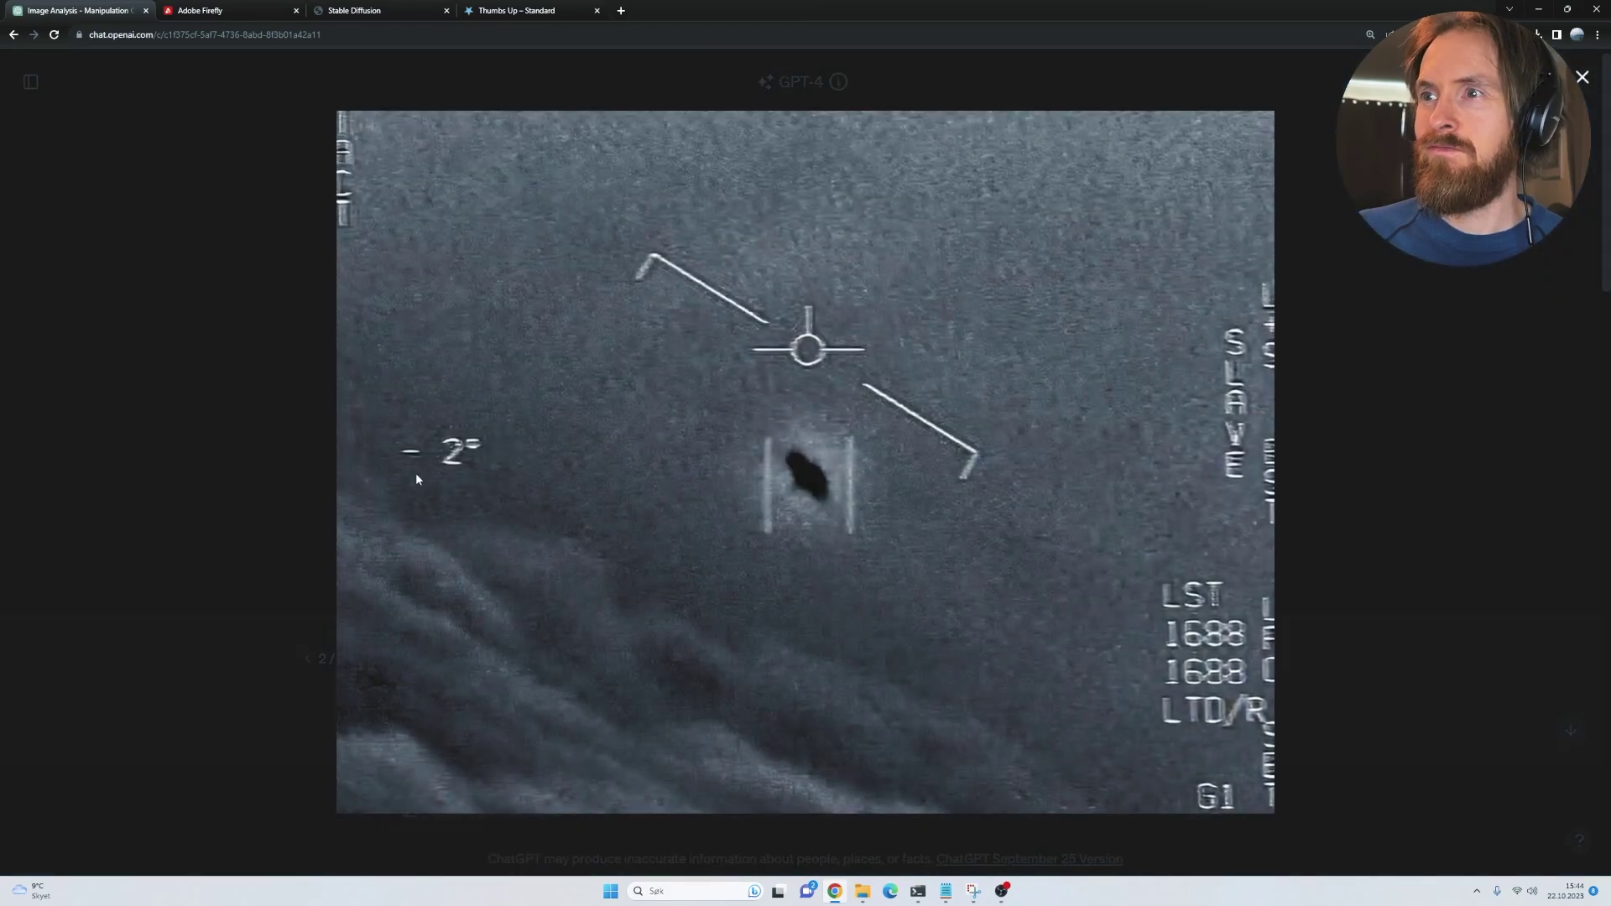
Dismiss the enlarged UFO image and the smoke-beside-building image preview
click(185, 508)
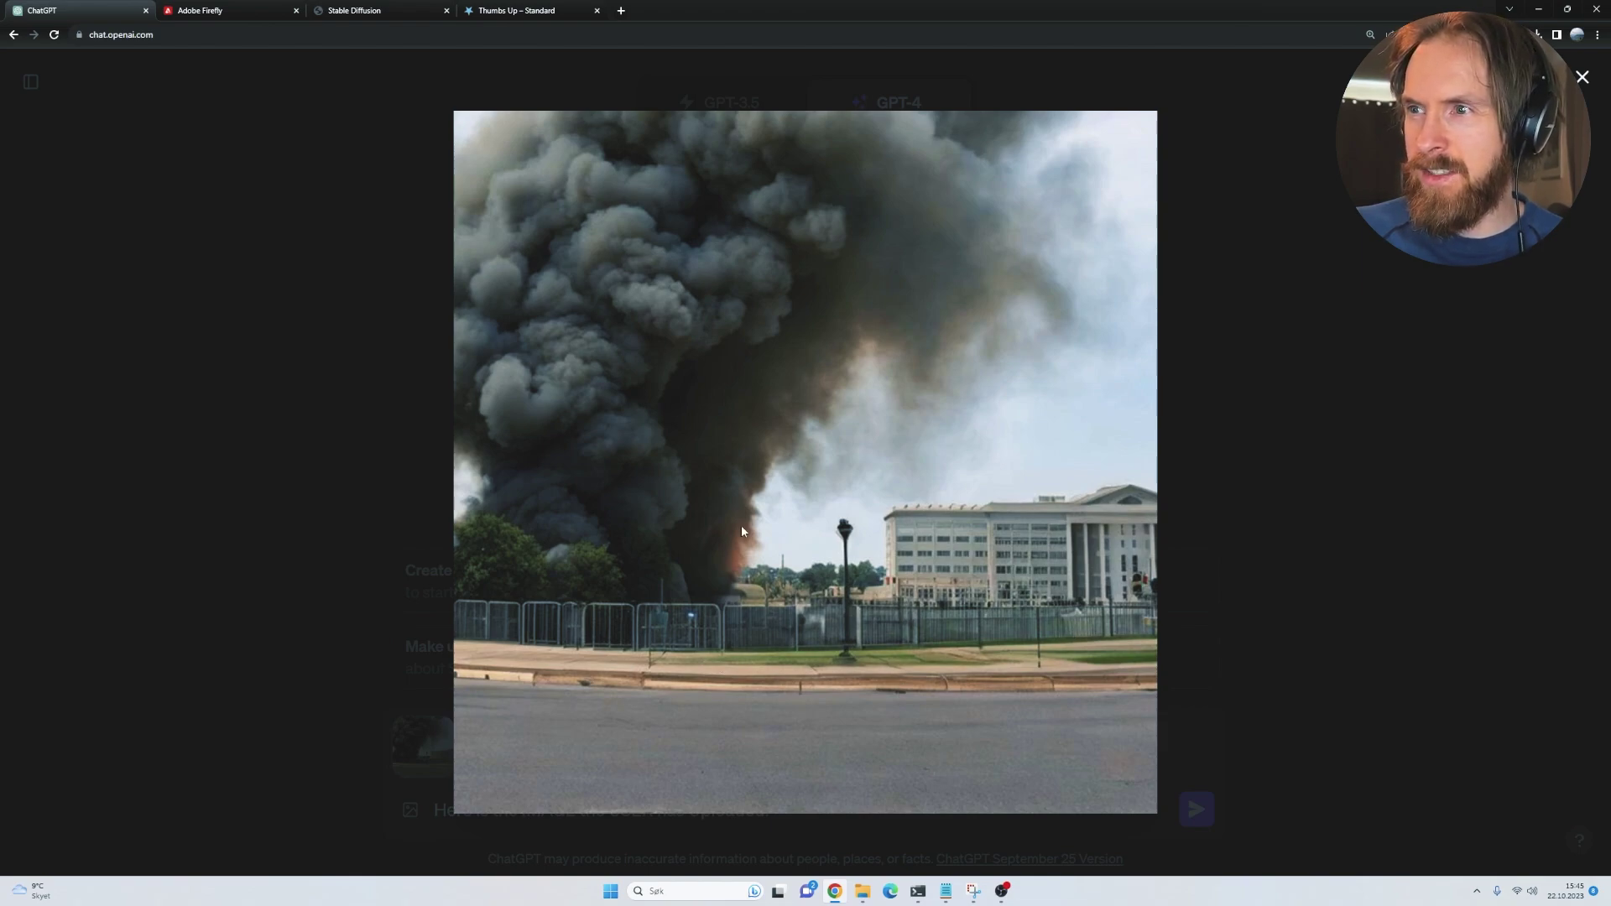
click(284, 402)
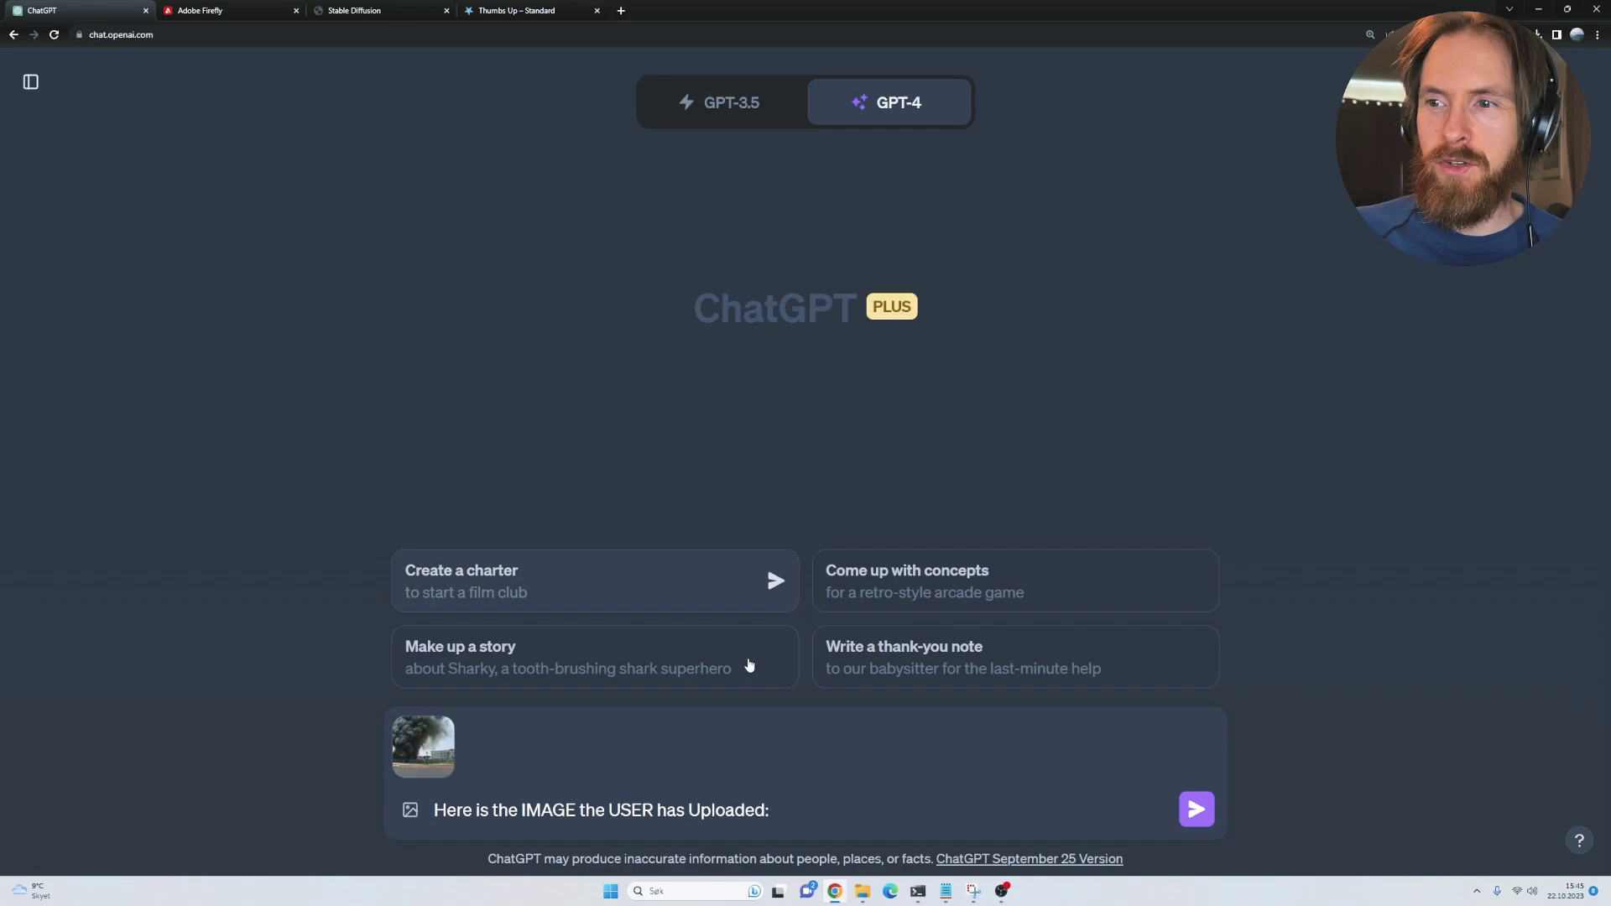
click(1195, 810)
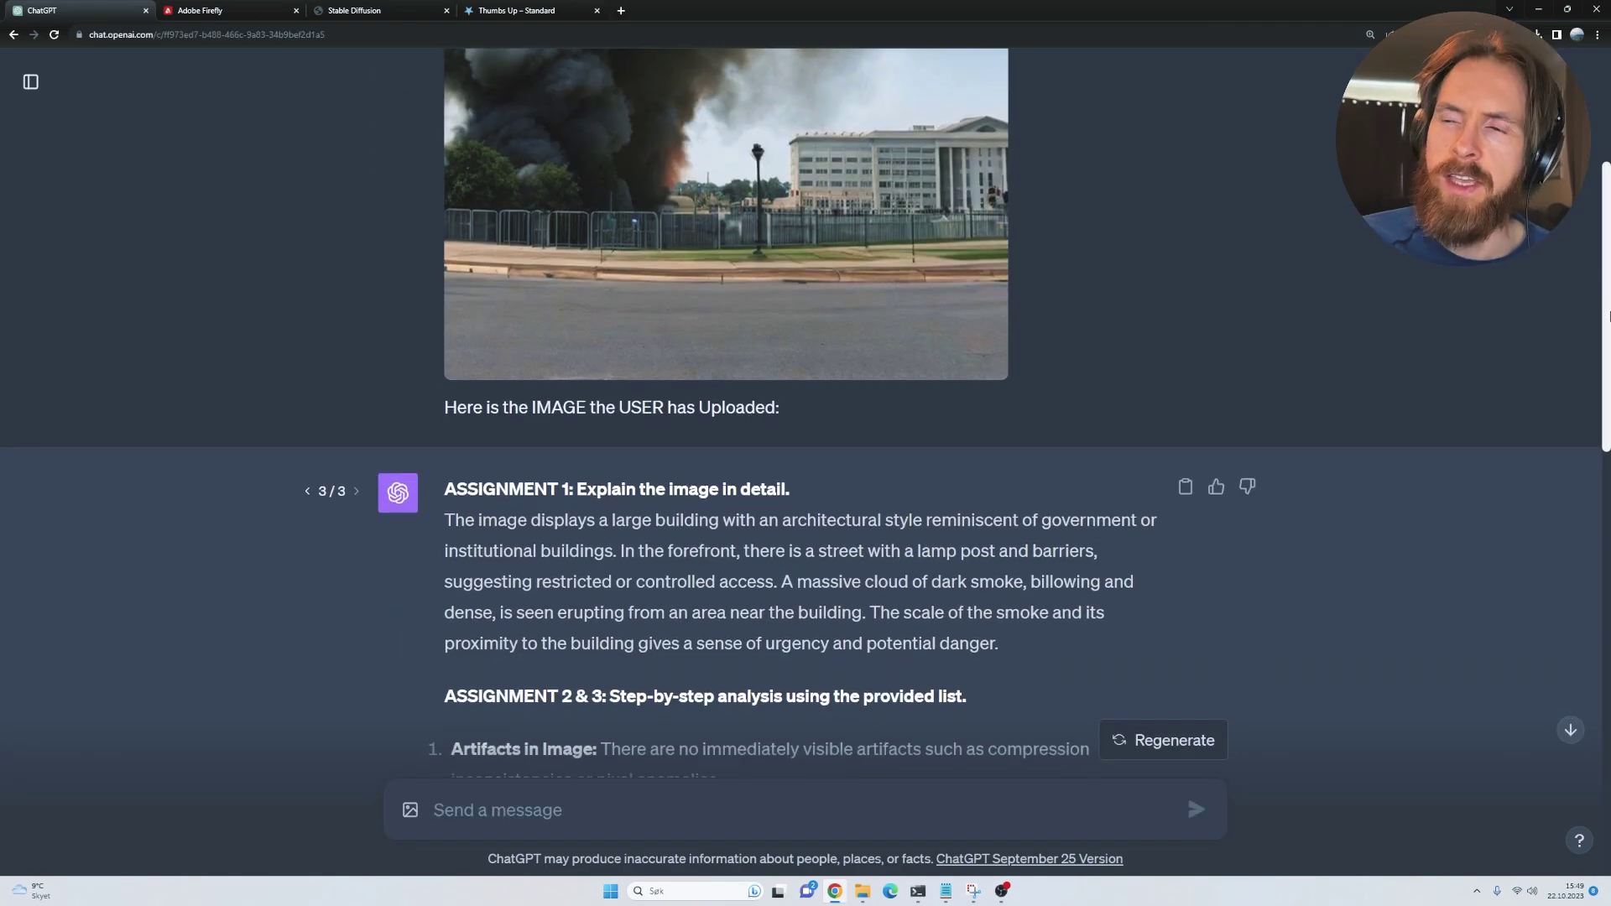
scroll(1607, 355, down, 2)
scroll(1607, 354, down, 1)
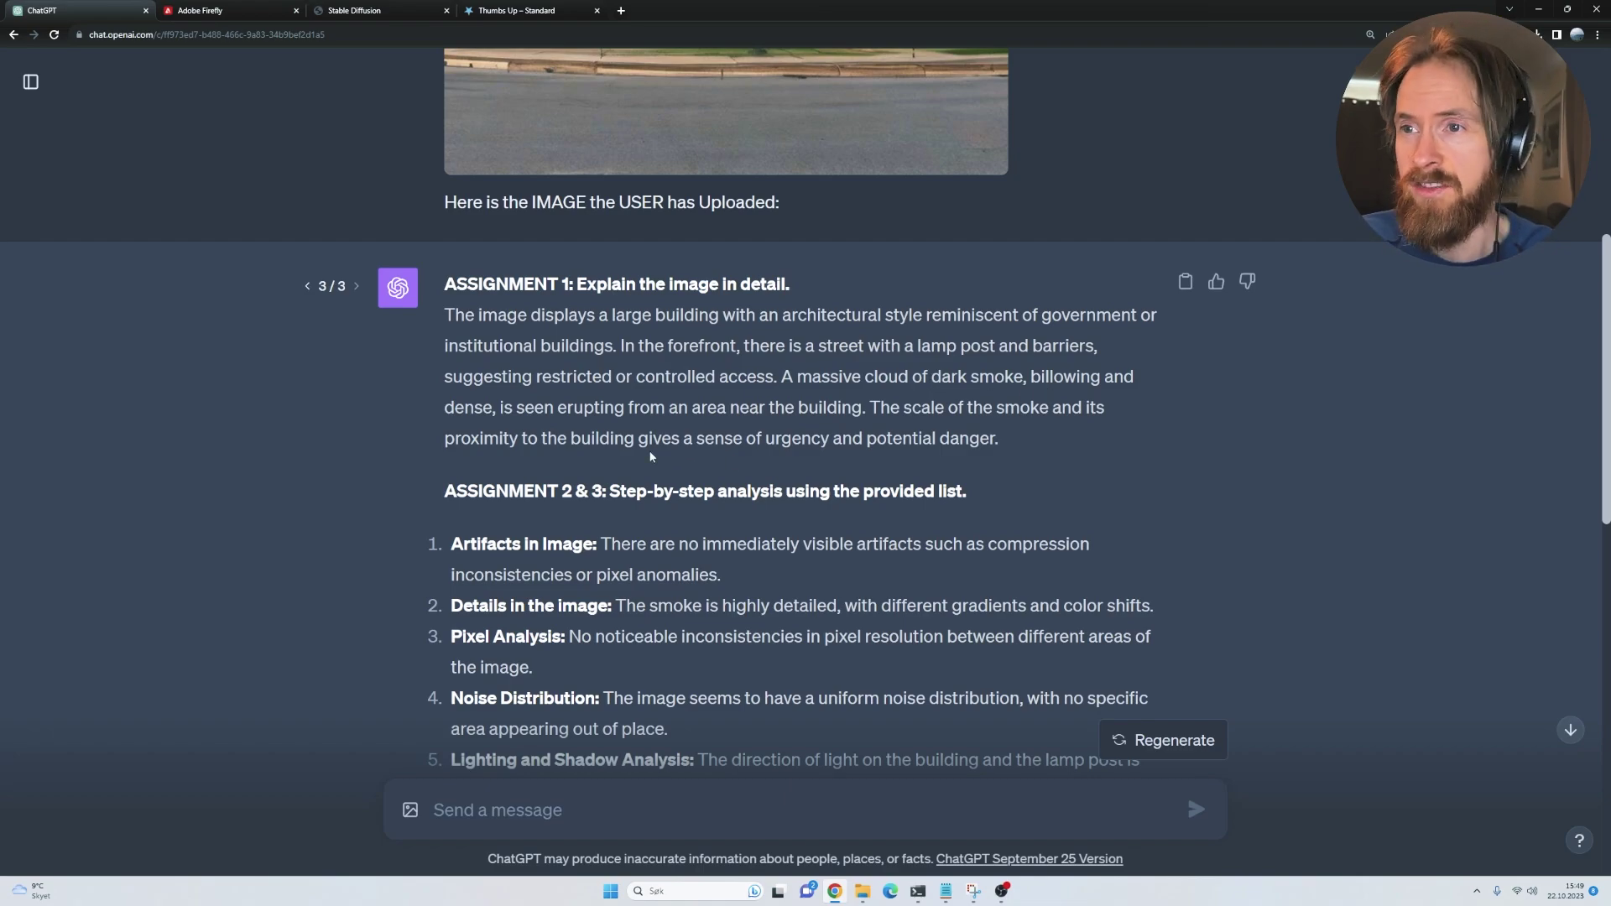
scroll(650, 455, down, 5)
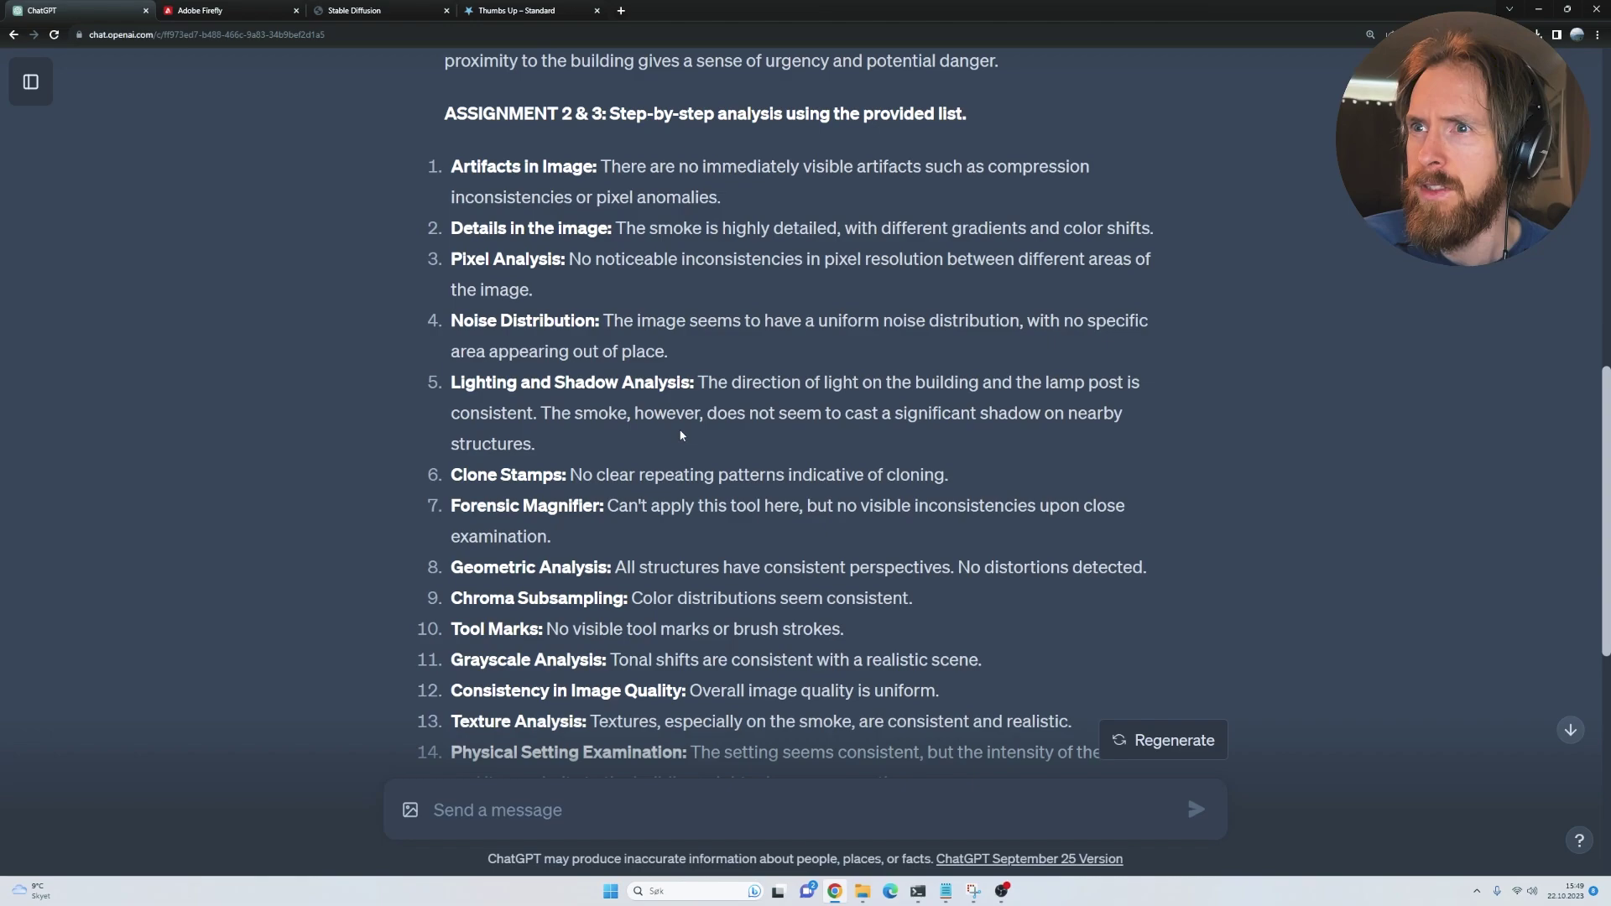
drag(577, 417, 1129, 440)
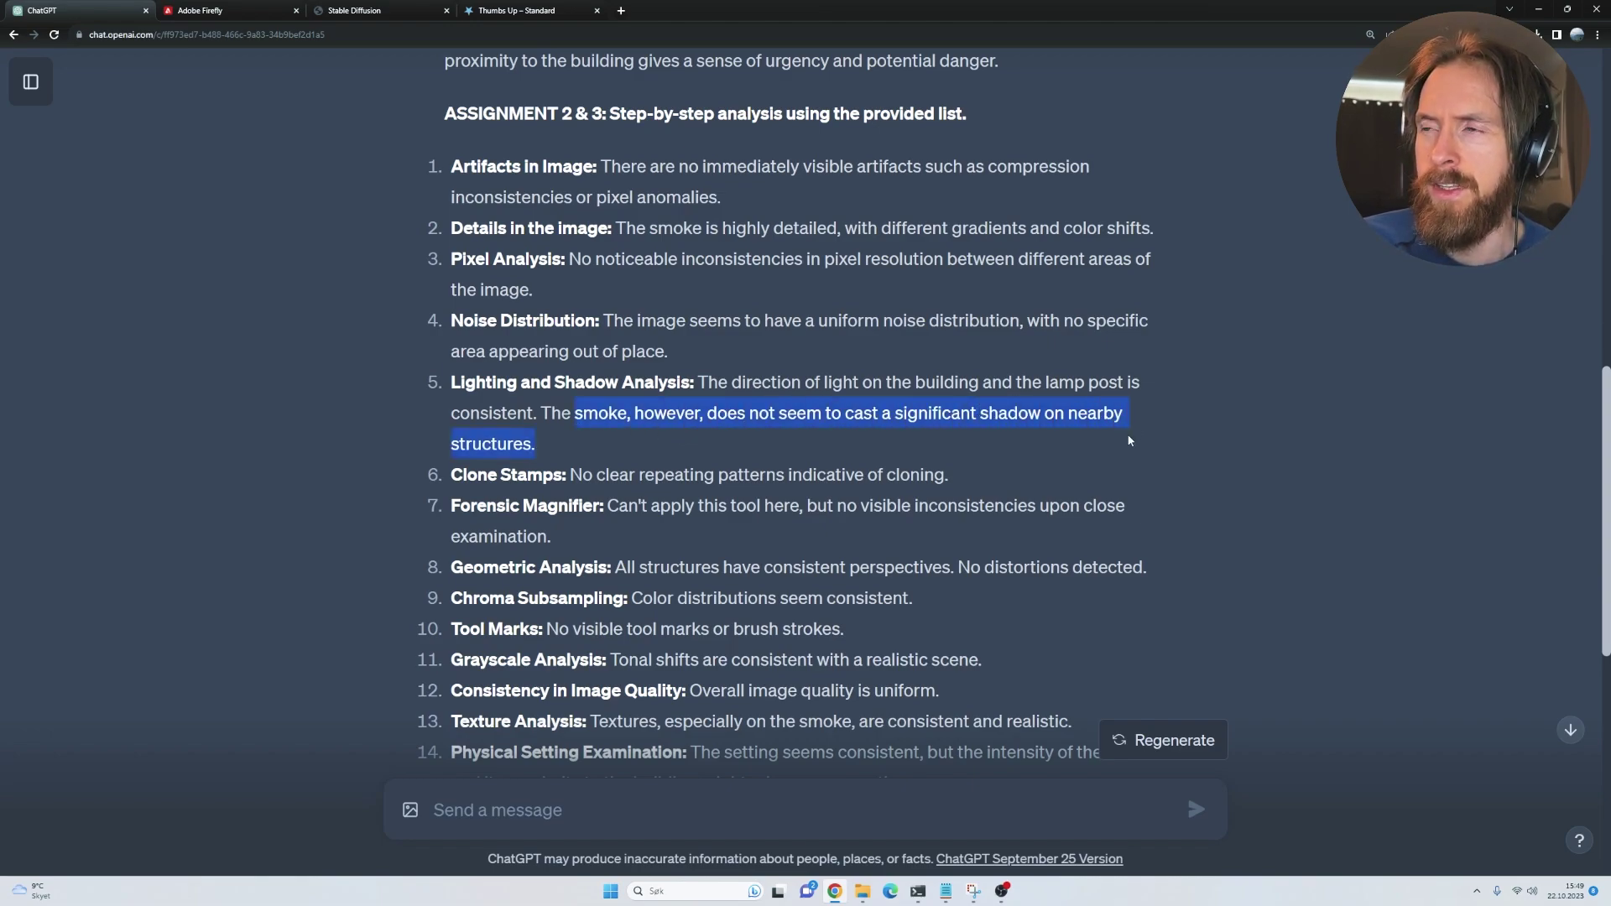
click(1117, 458)
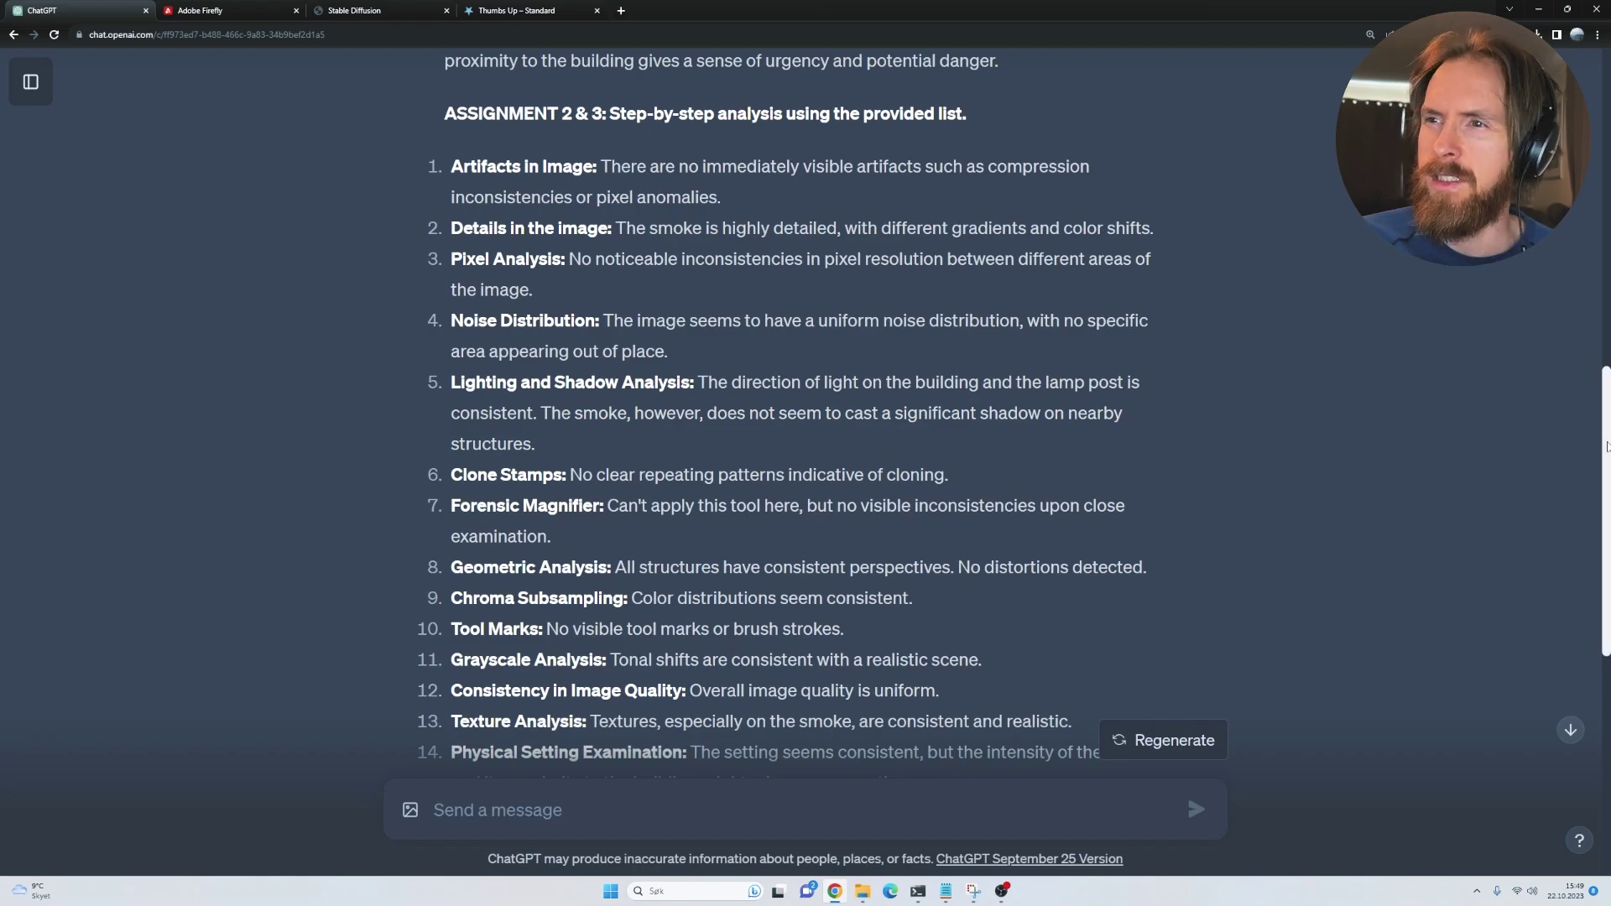
drag(1606, 446, 1607, 476)
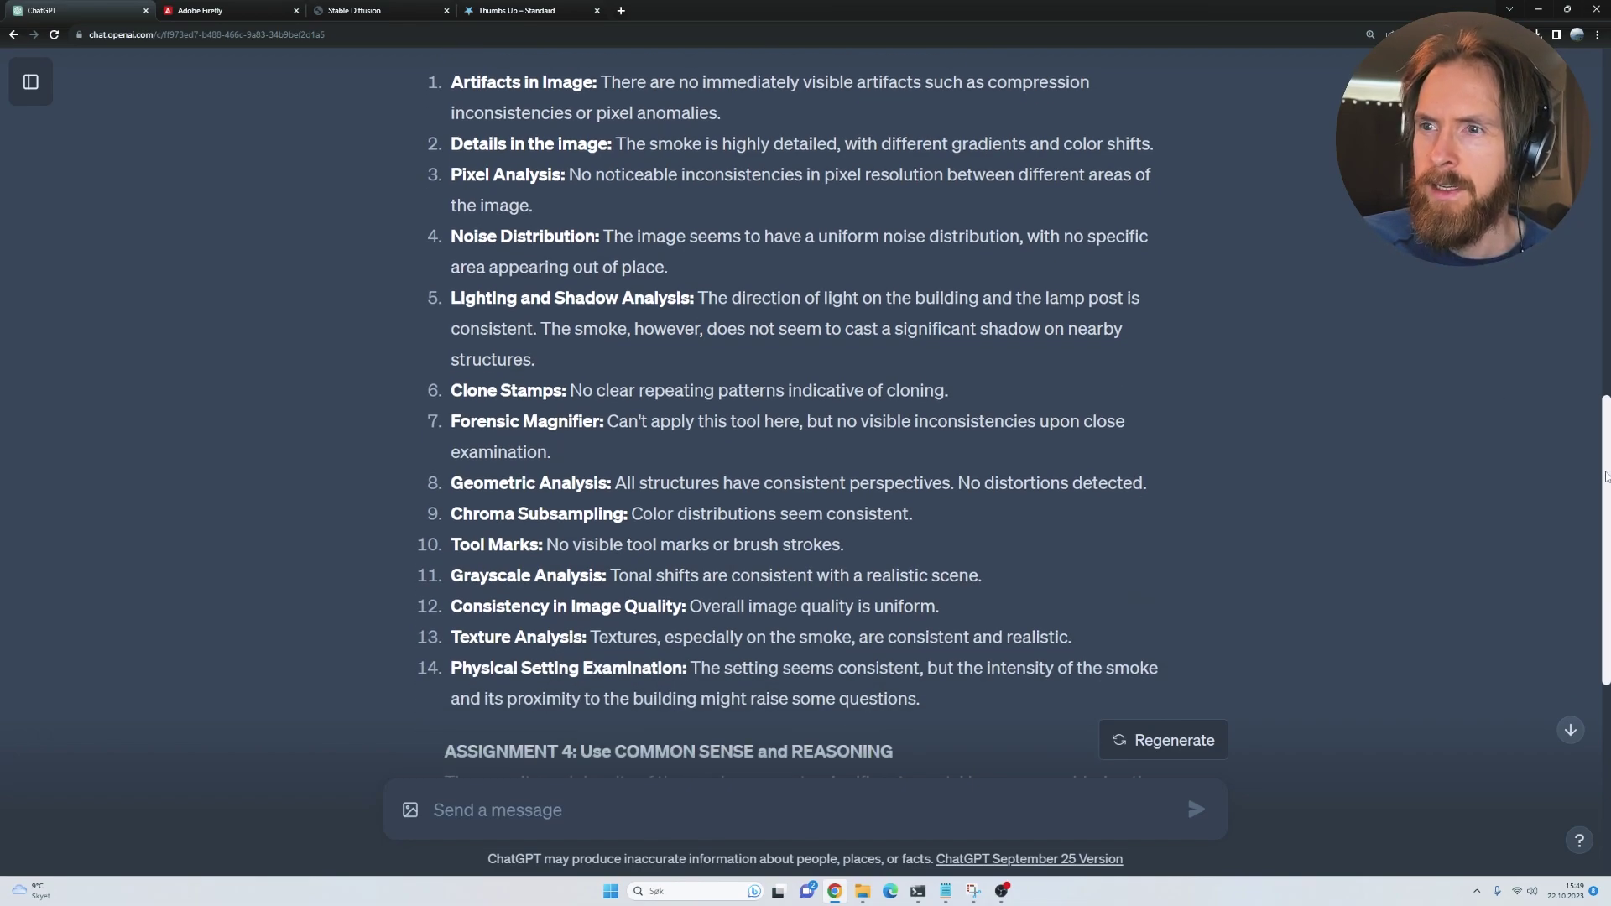
scroll(1605, 476, down, 6)
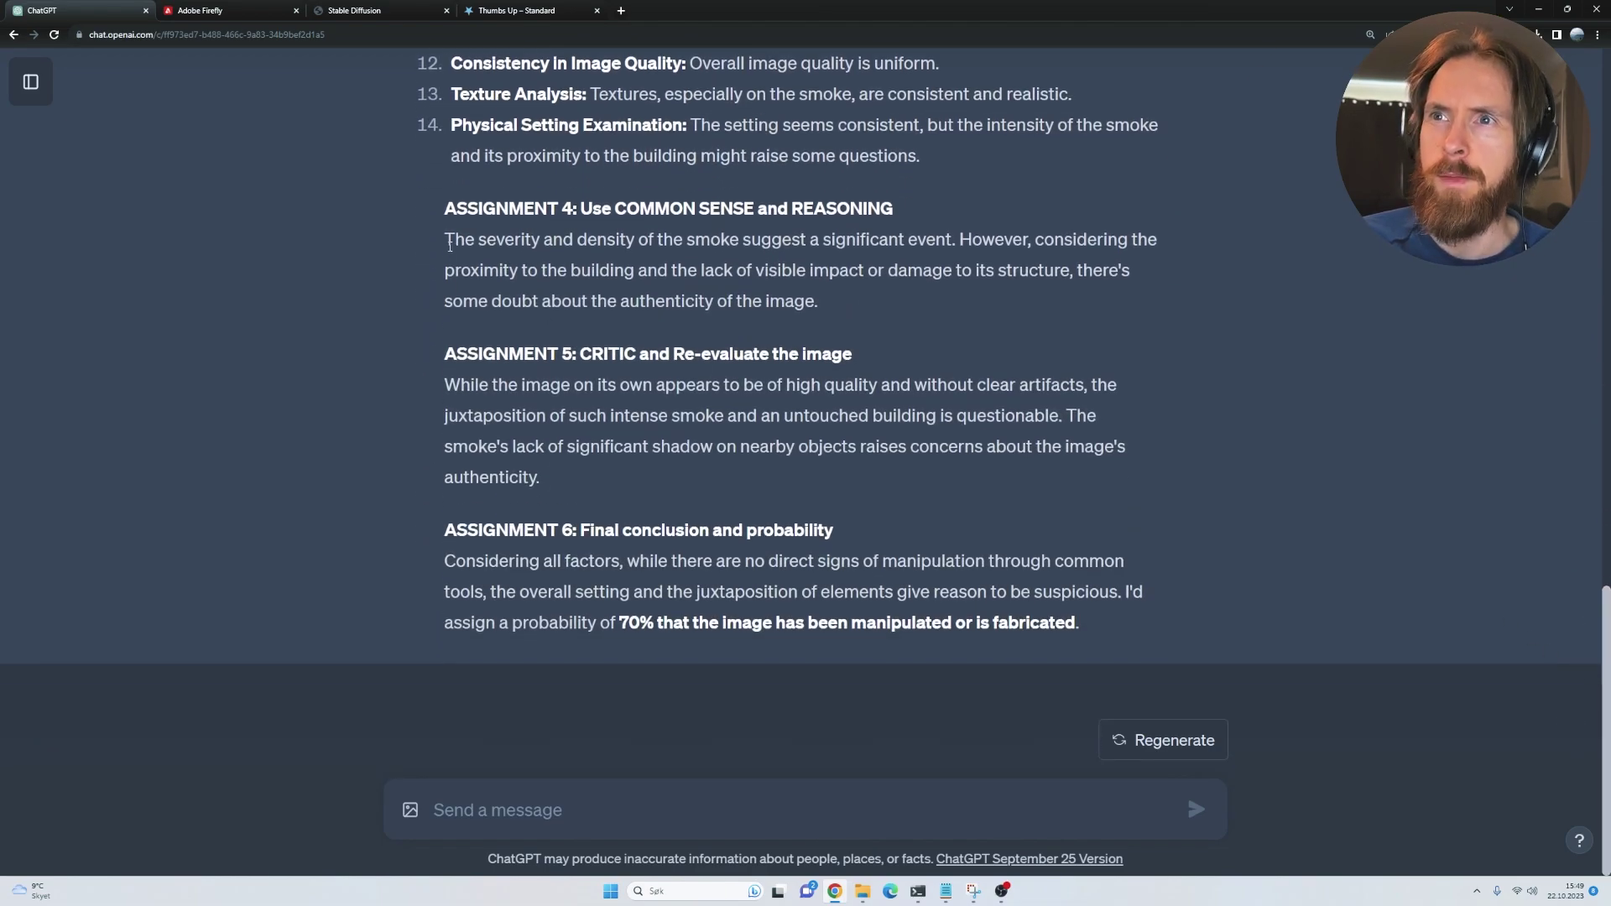
drag(449, 243, 1131, 272)
click(849, 326)
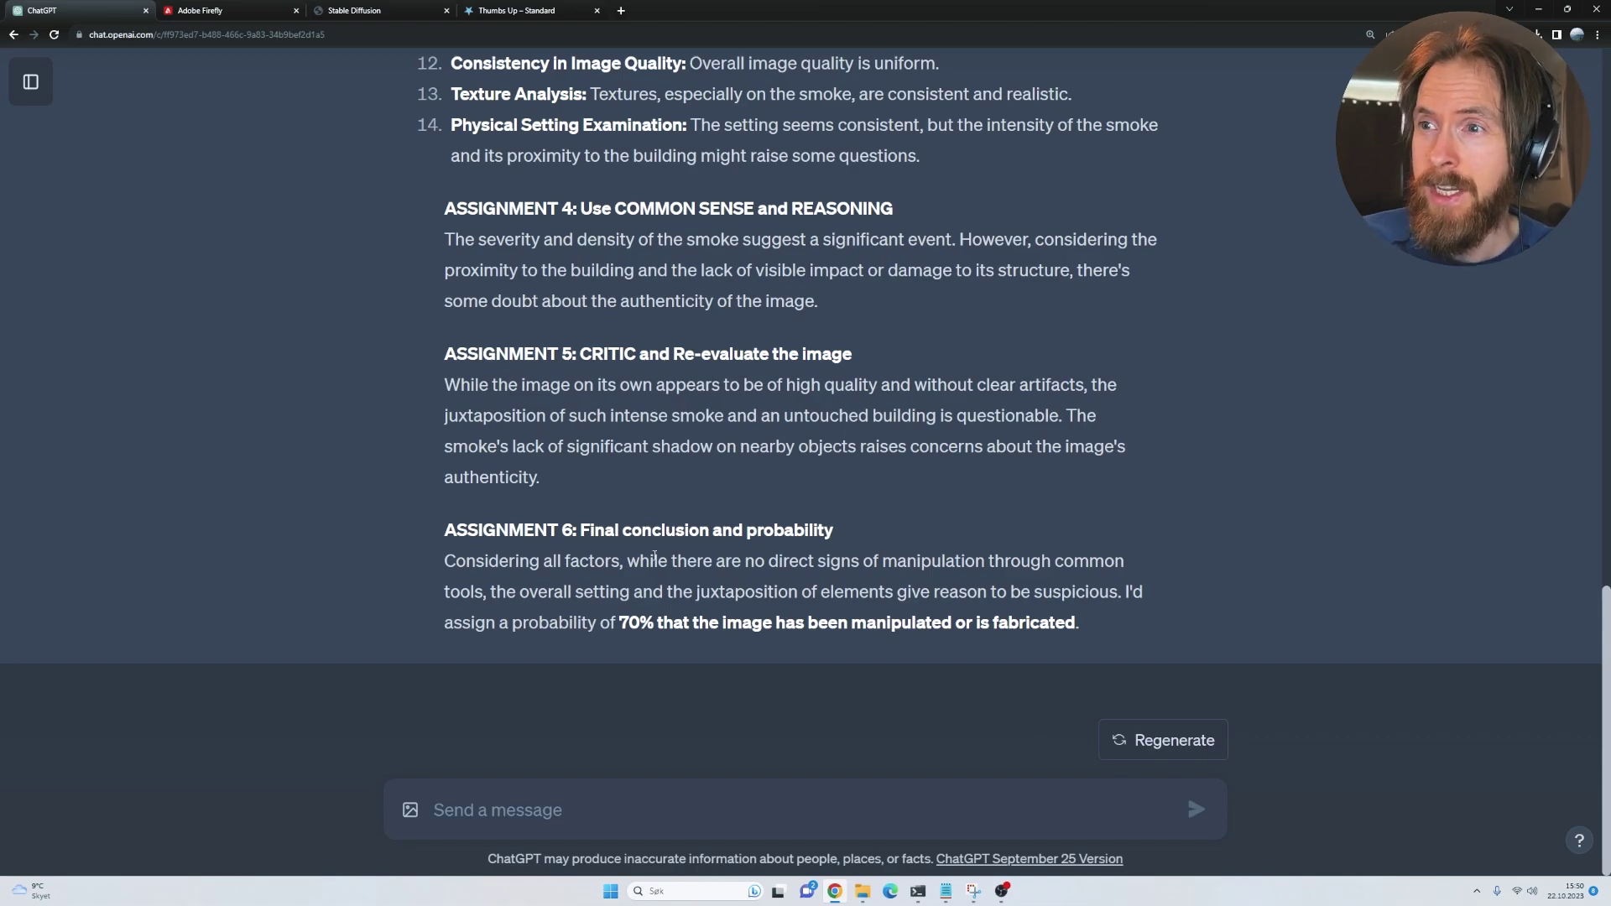
drag(438, 574, 1087, 640)
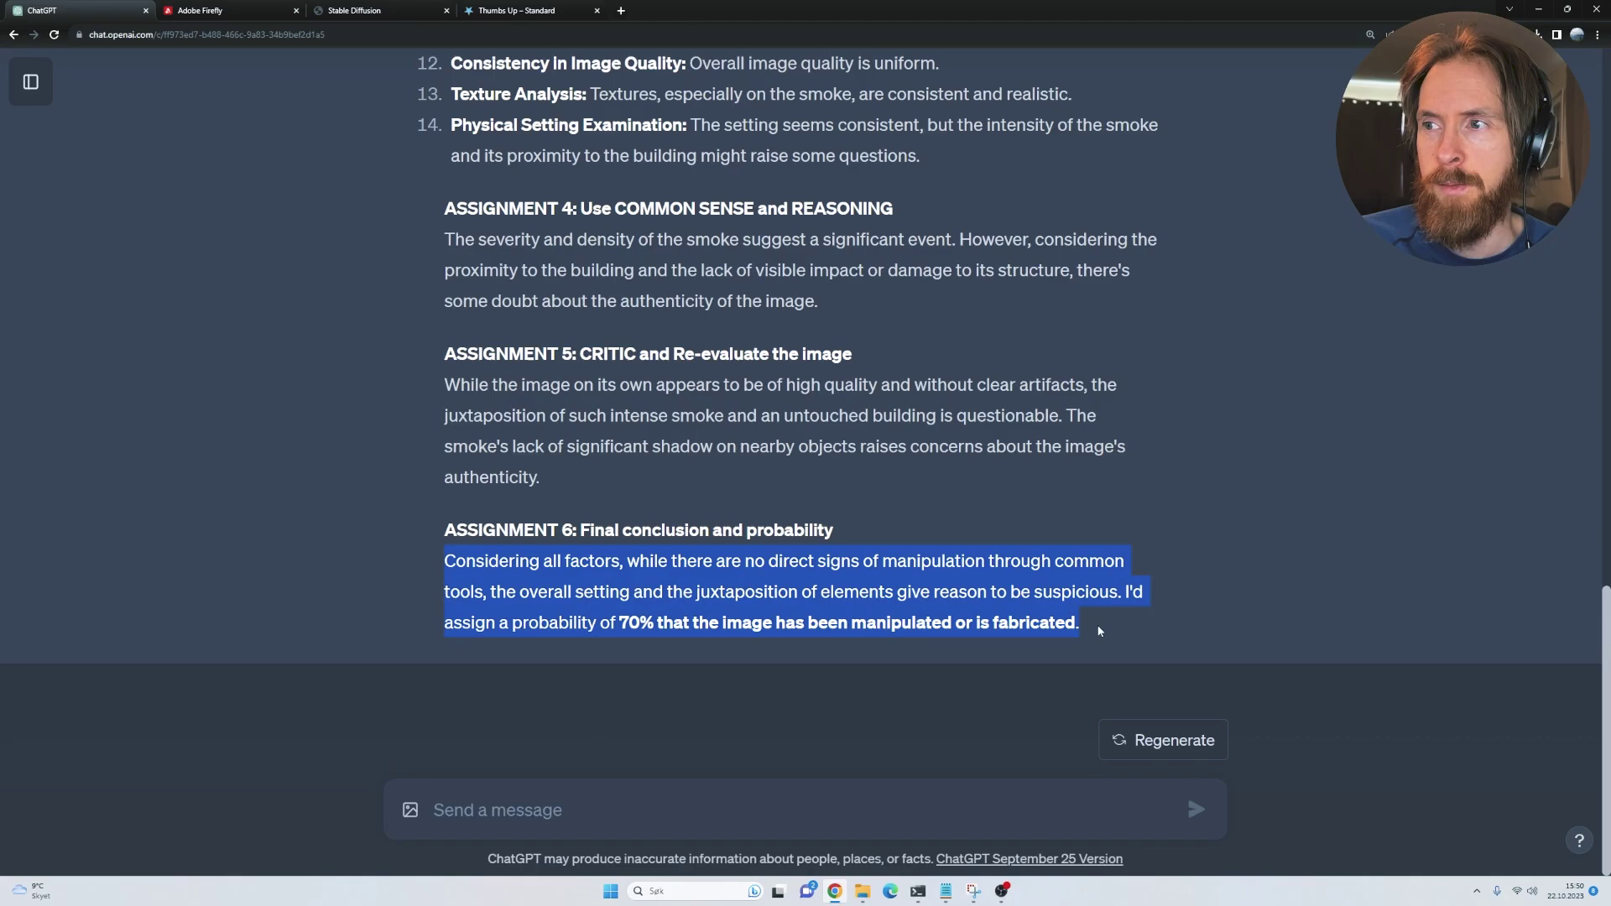
click(1099, 631)
drag(1606, 656, 1609, 120)
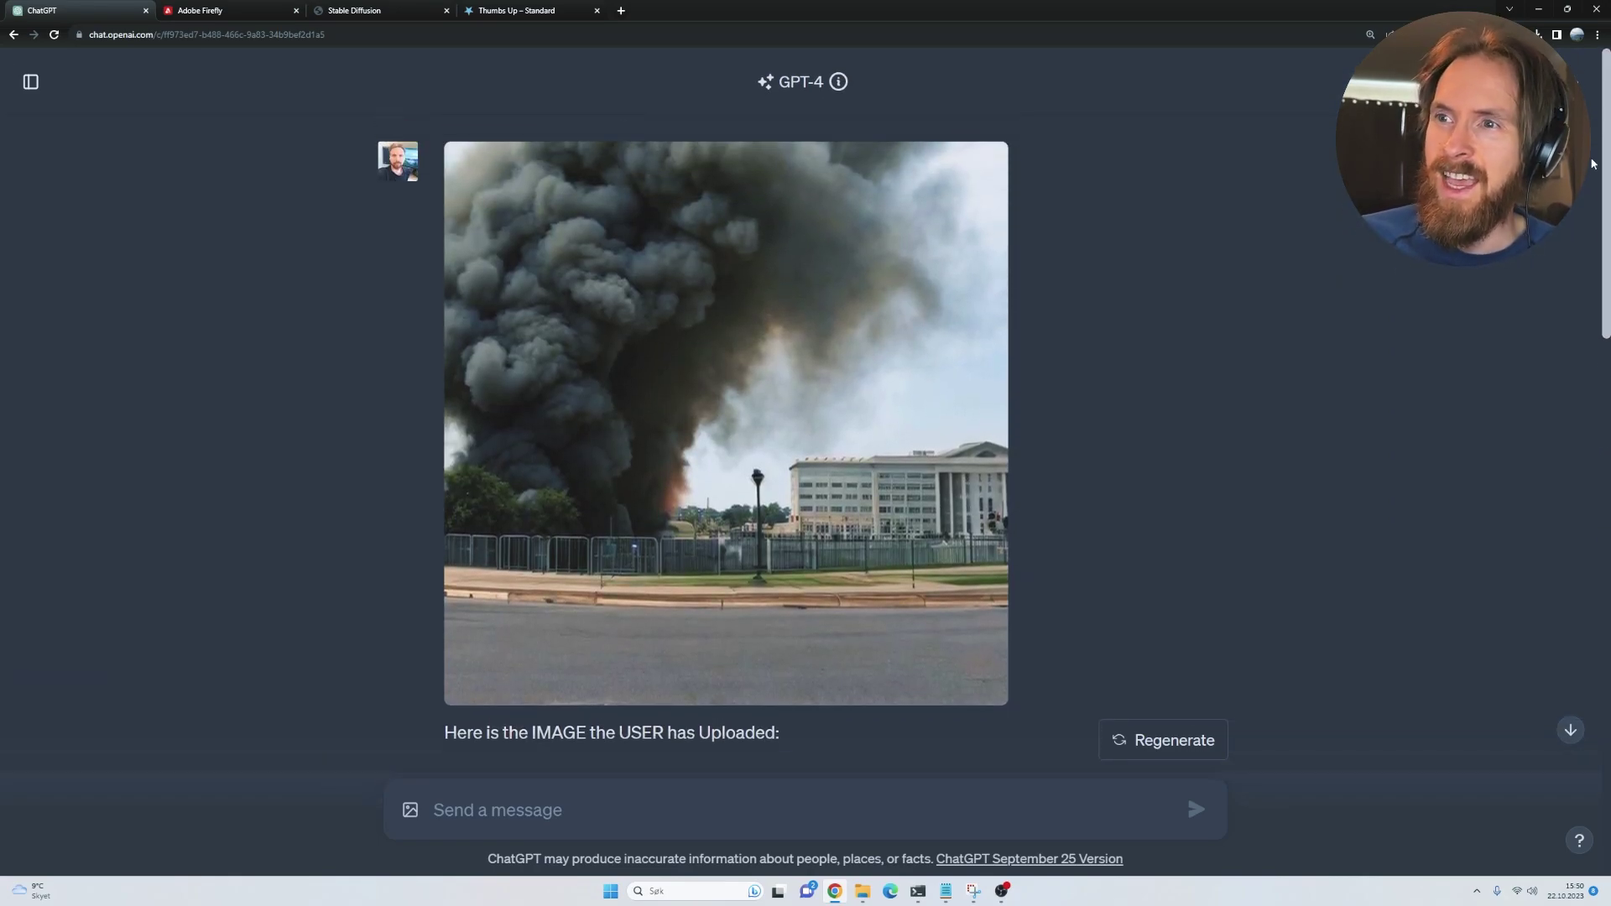
click(891, 484)
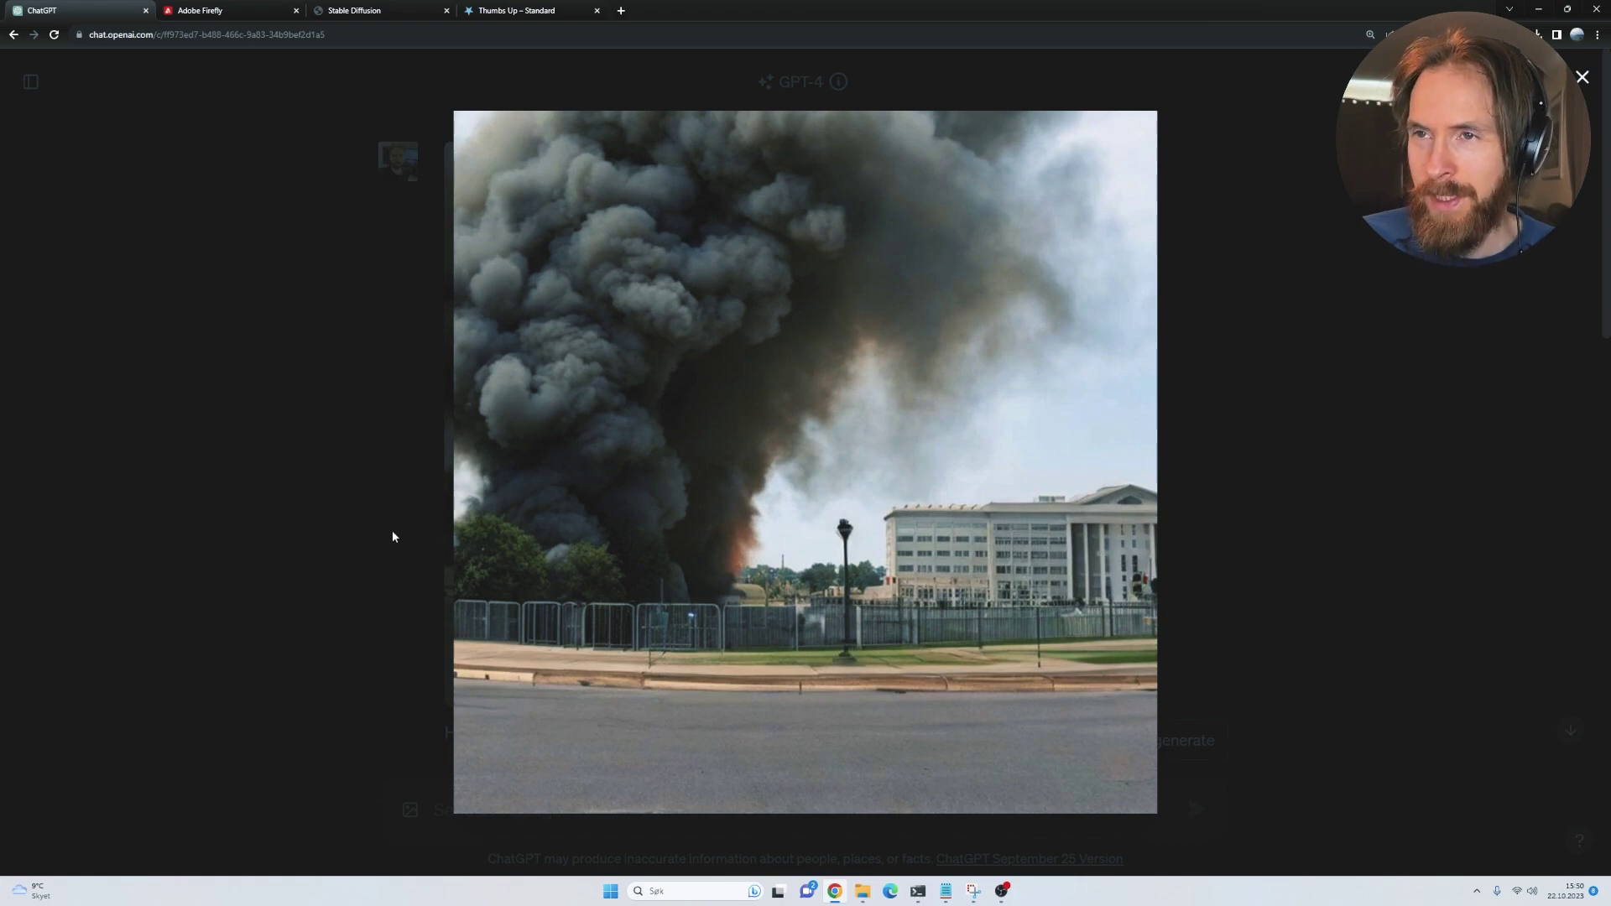
click(358, 474)
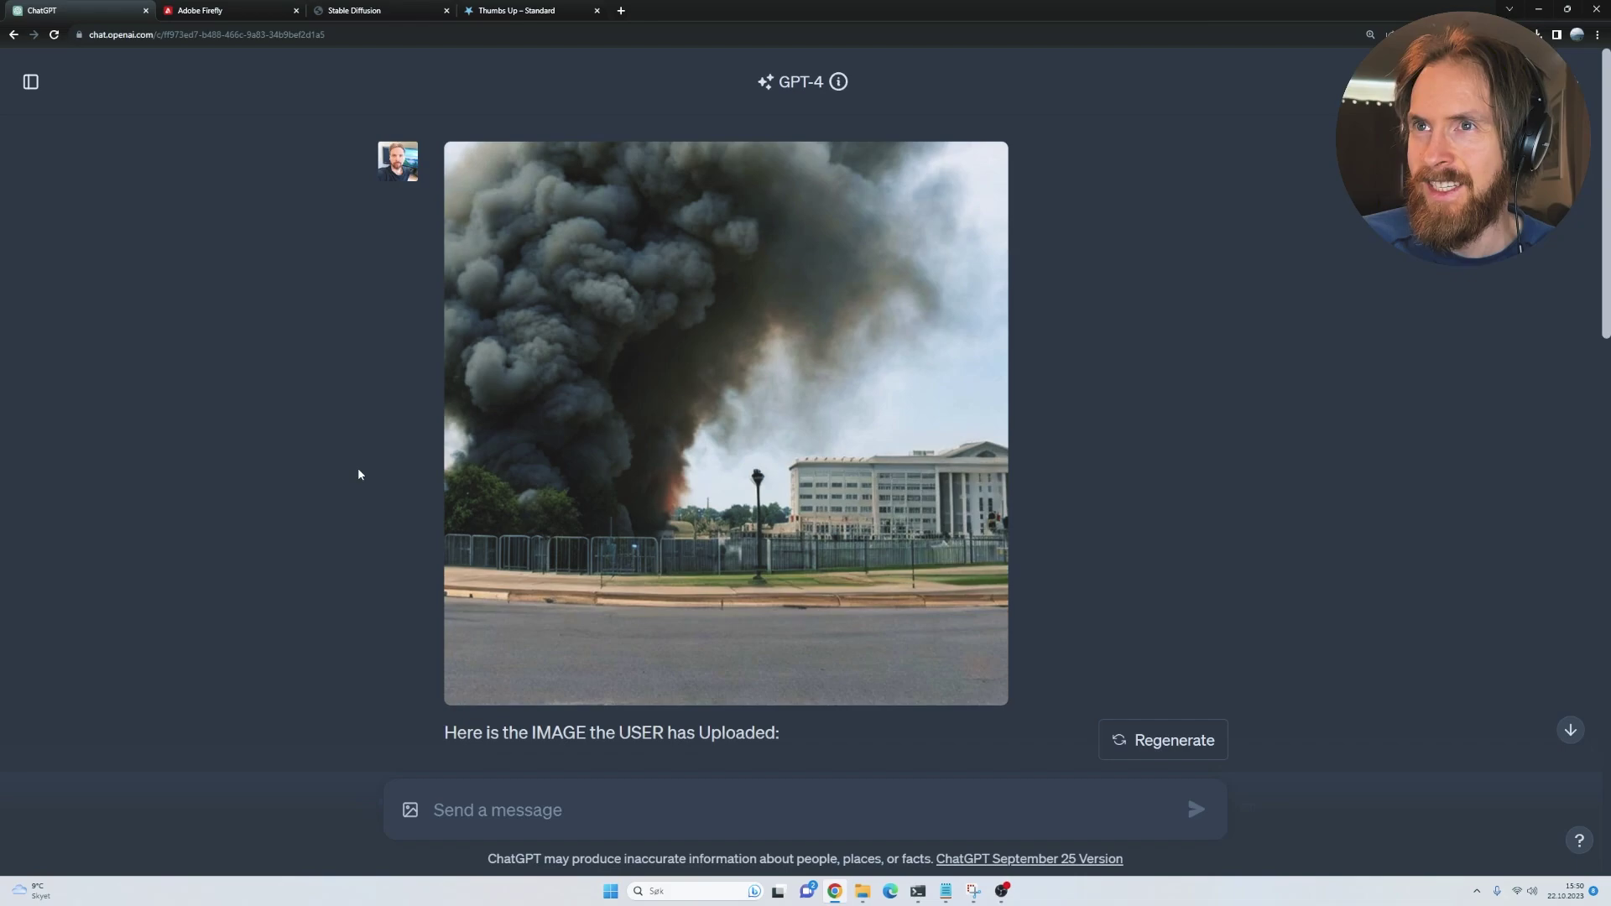
drag(1606, 293, 1604, 260)
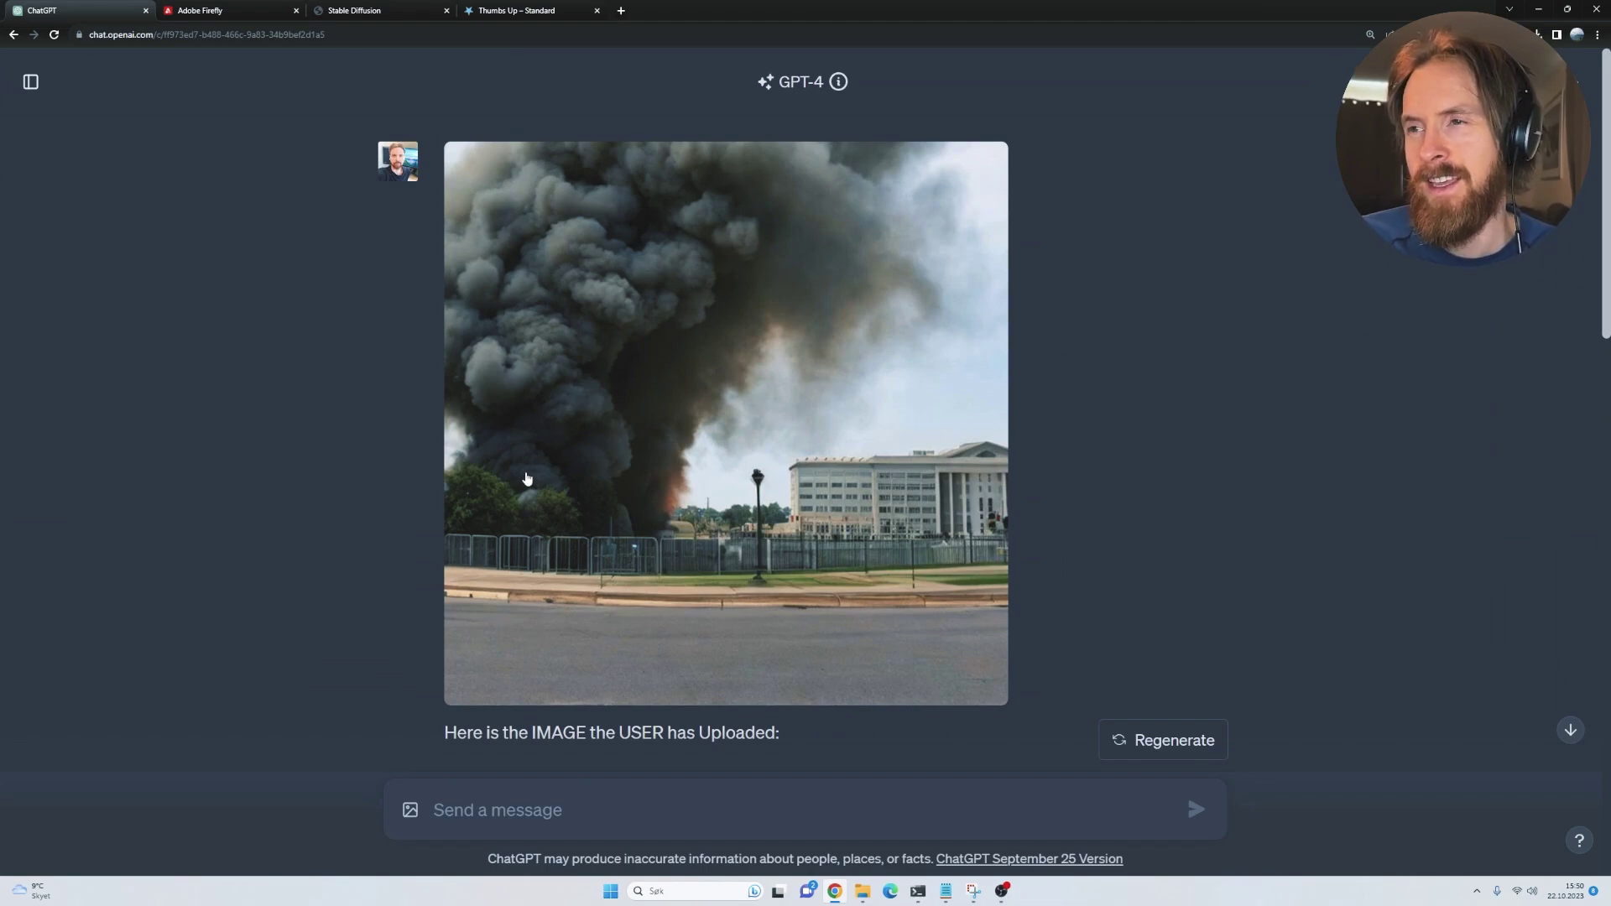
scroll(328, 529, down, 2)
scroll(328, 530, up, 2)
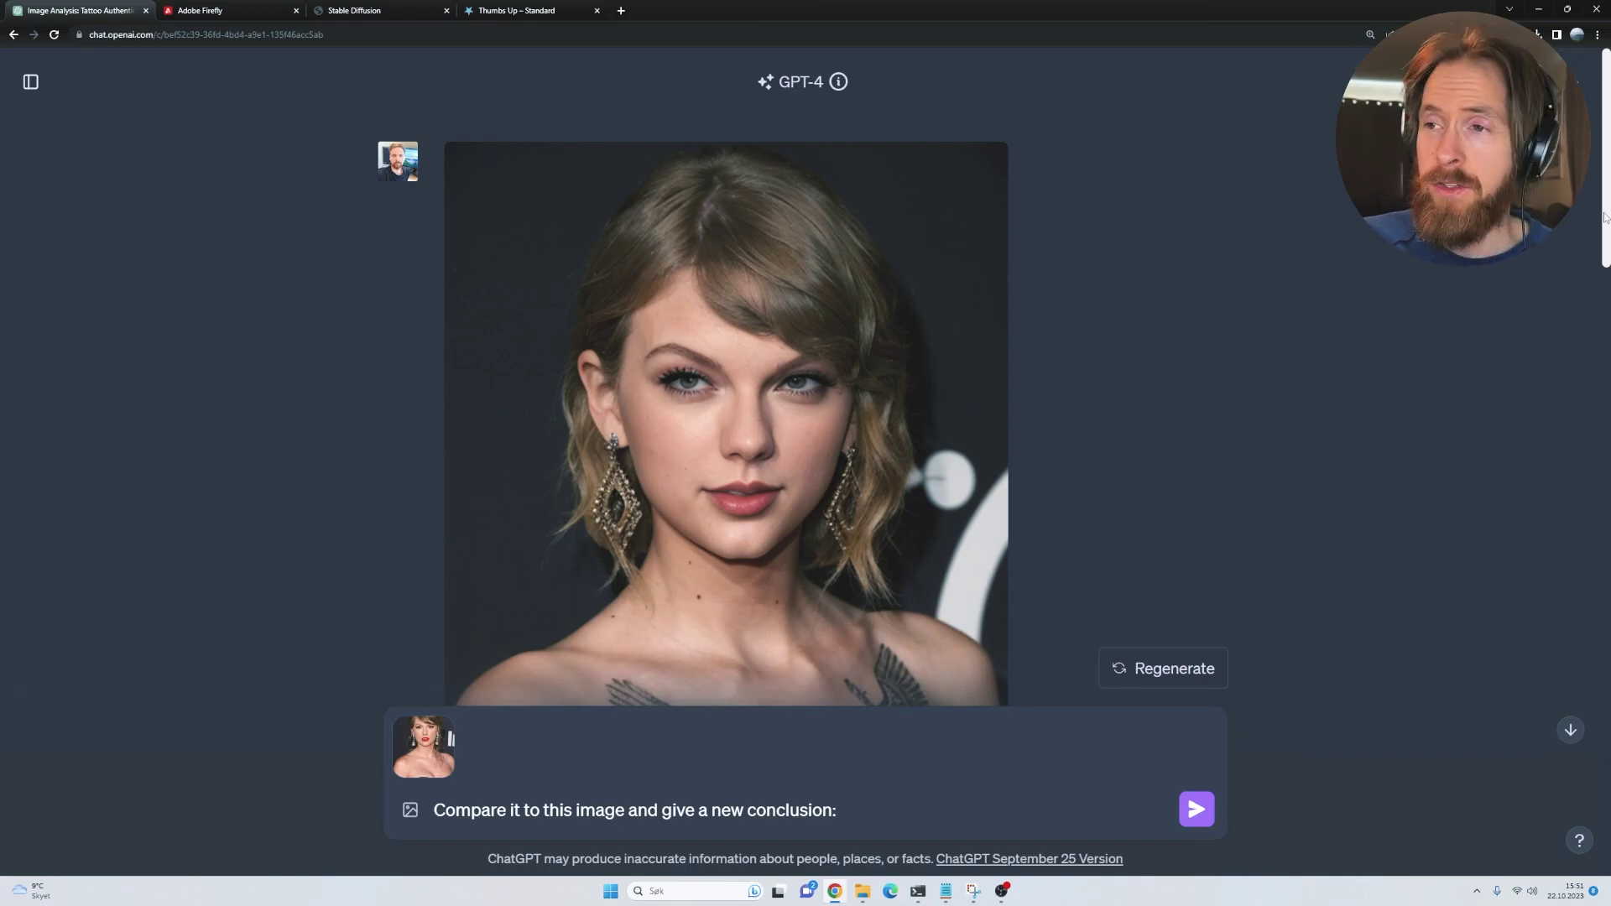
Preview the attached tattoo-free portrait, then send the comparison request
drag(1604, 218, 1604, 826)
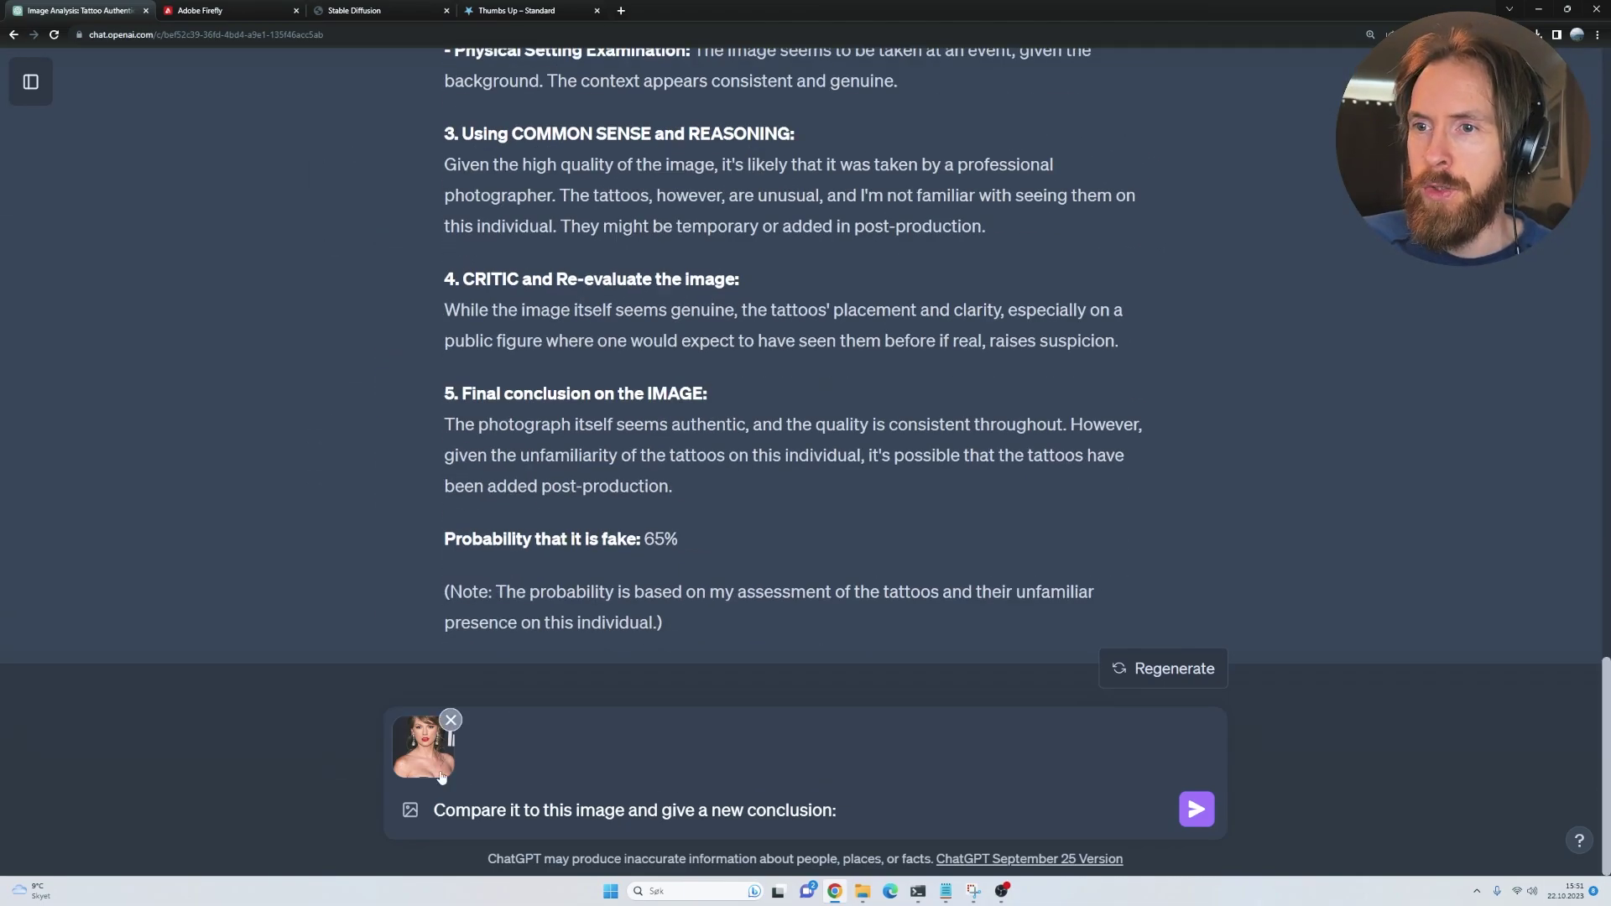
click(413, 749)
click(258, 527)
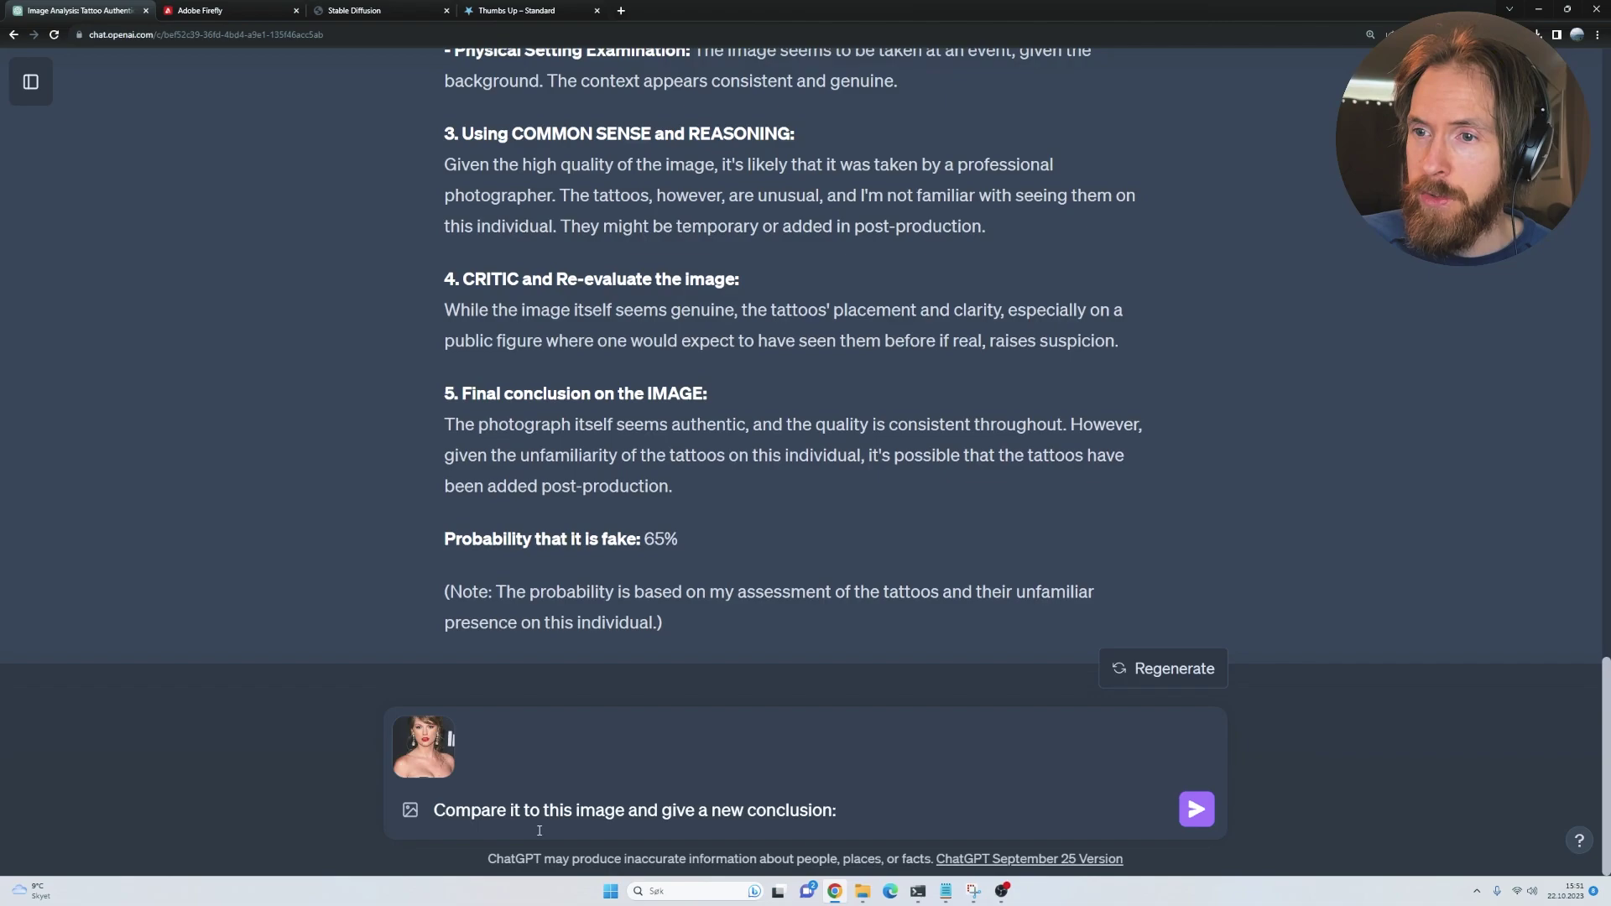
click(1197, 809)
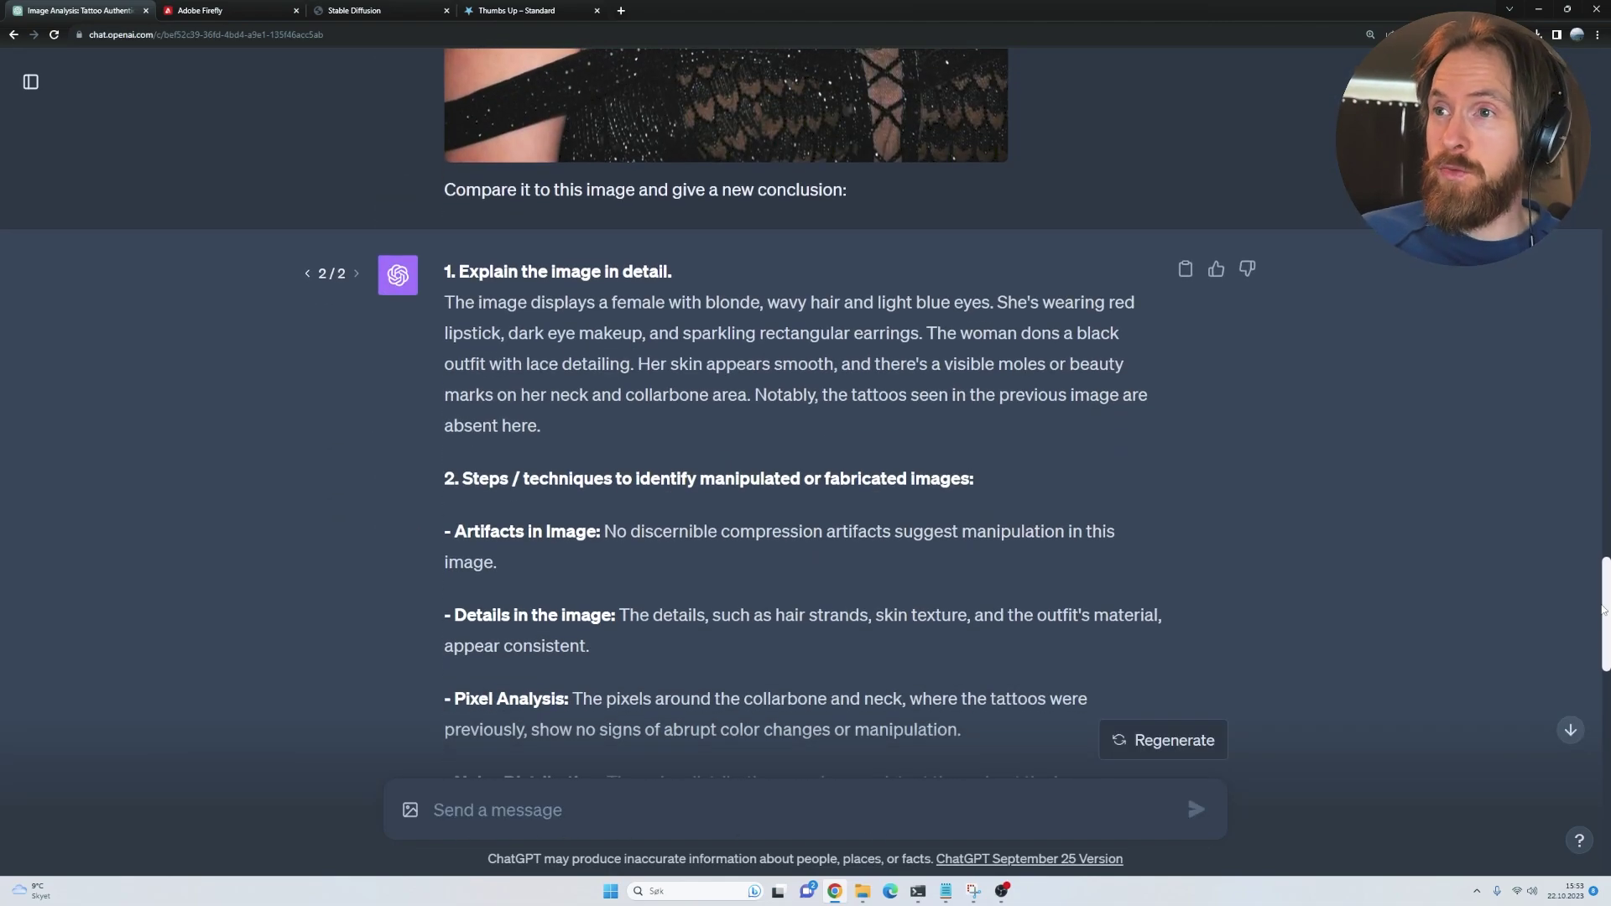
Highlight the reply's final conclusion and its 90% re-evaluated fake probability
drag(1603, 610, 1592, 829)
scroll(728, 608, up, 2)
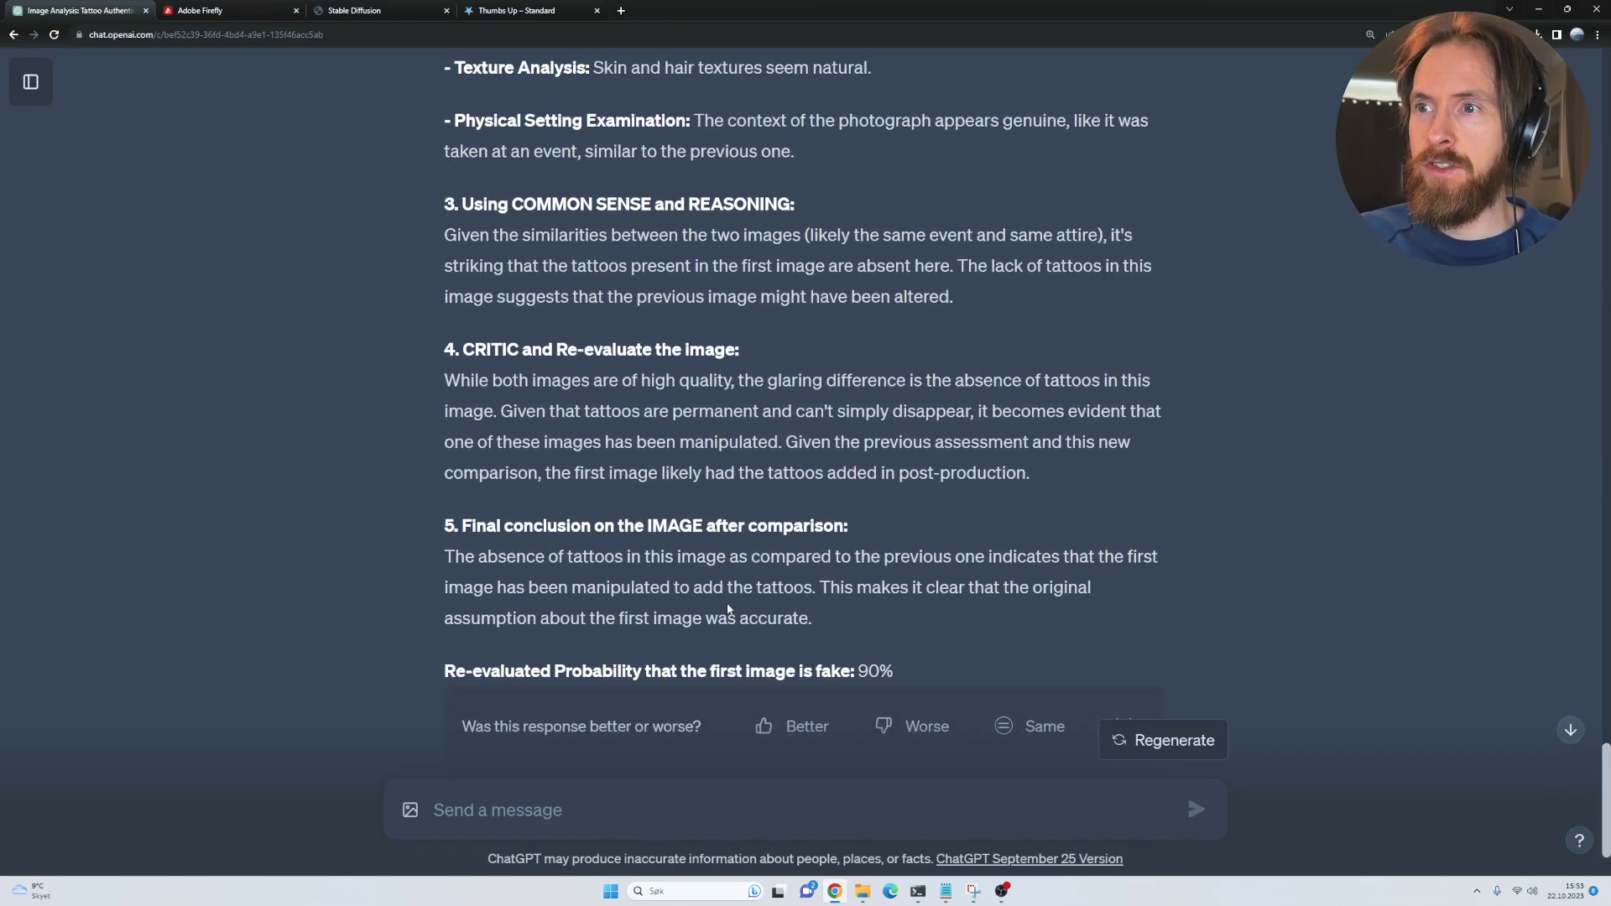
drag(463, 526, 861, 532)
drag(443, 557, 681, 557)
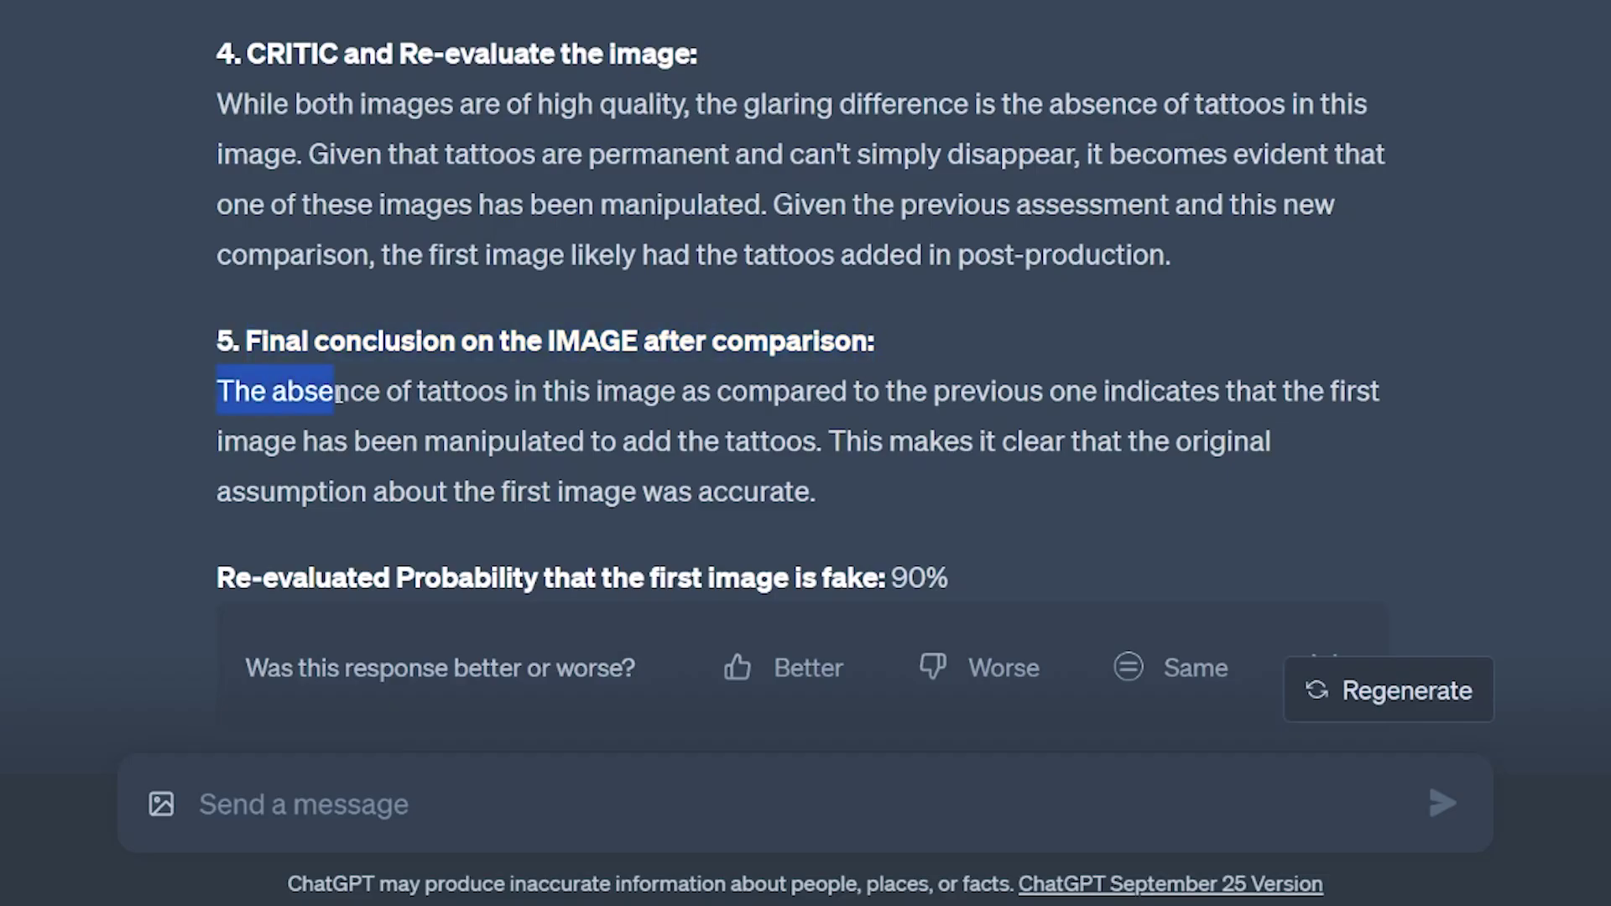
drag(603, 391, 819, 450)
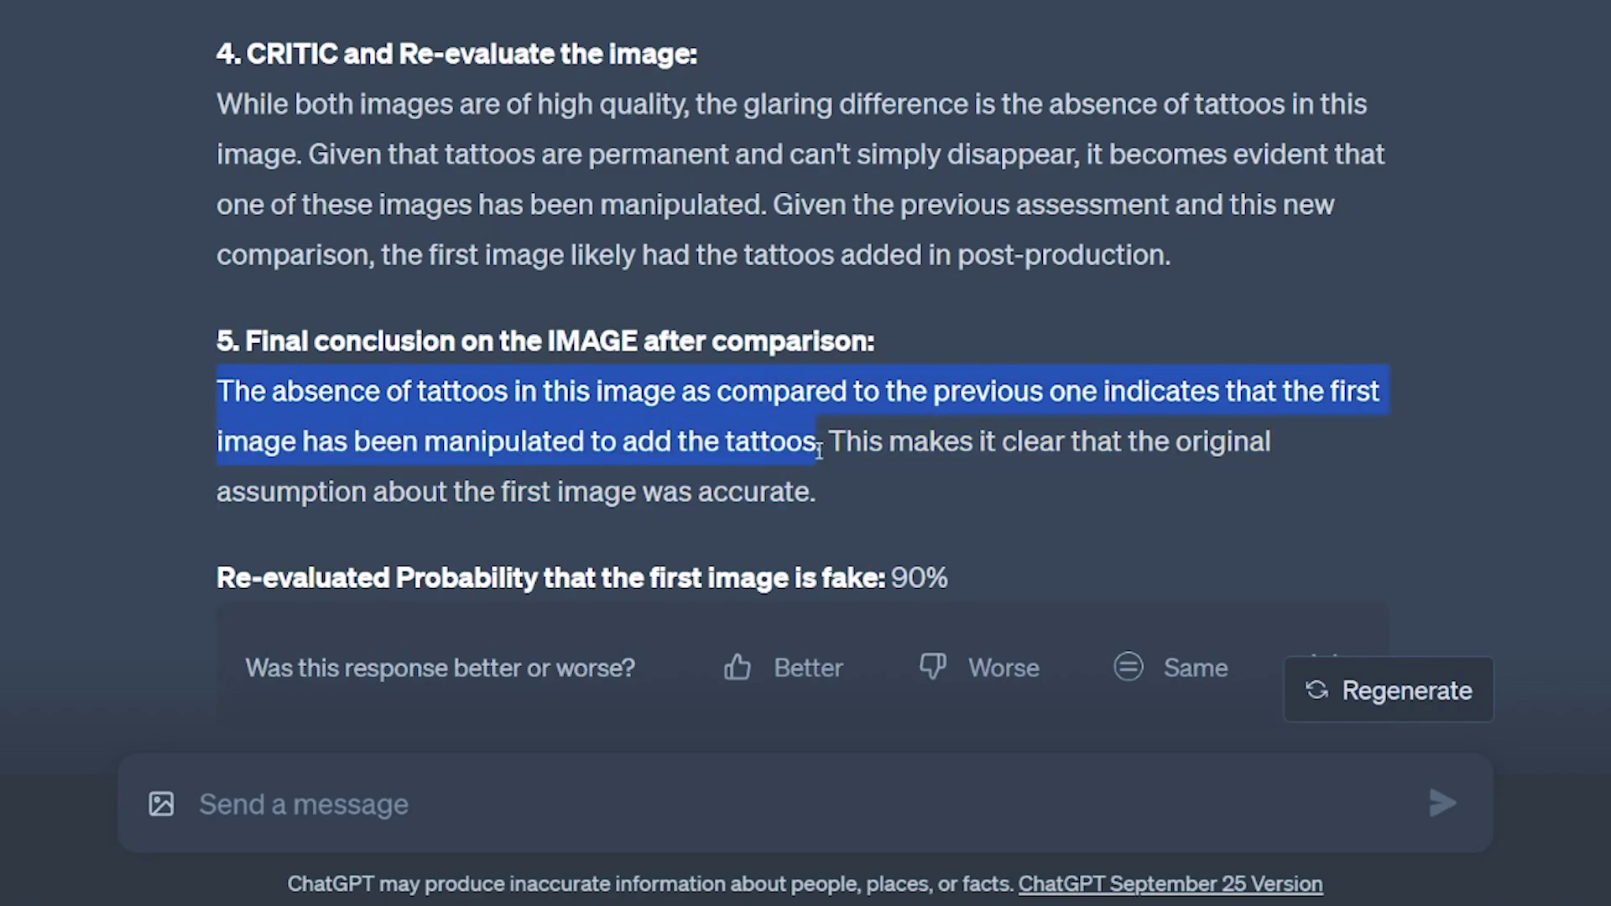
drag(216, 579, 547, 574)
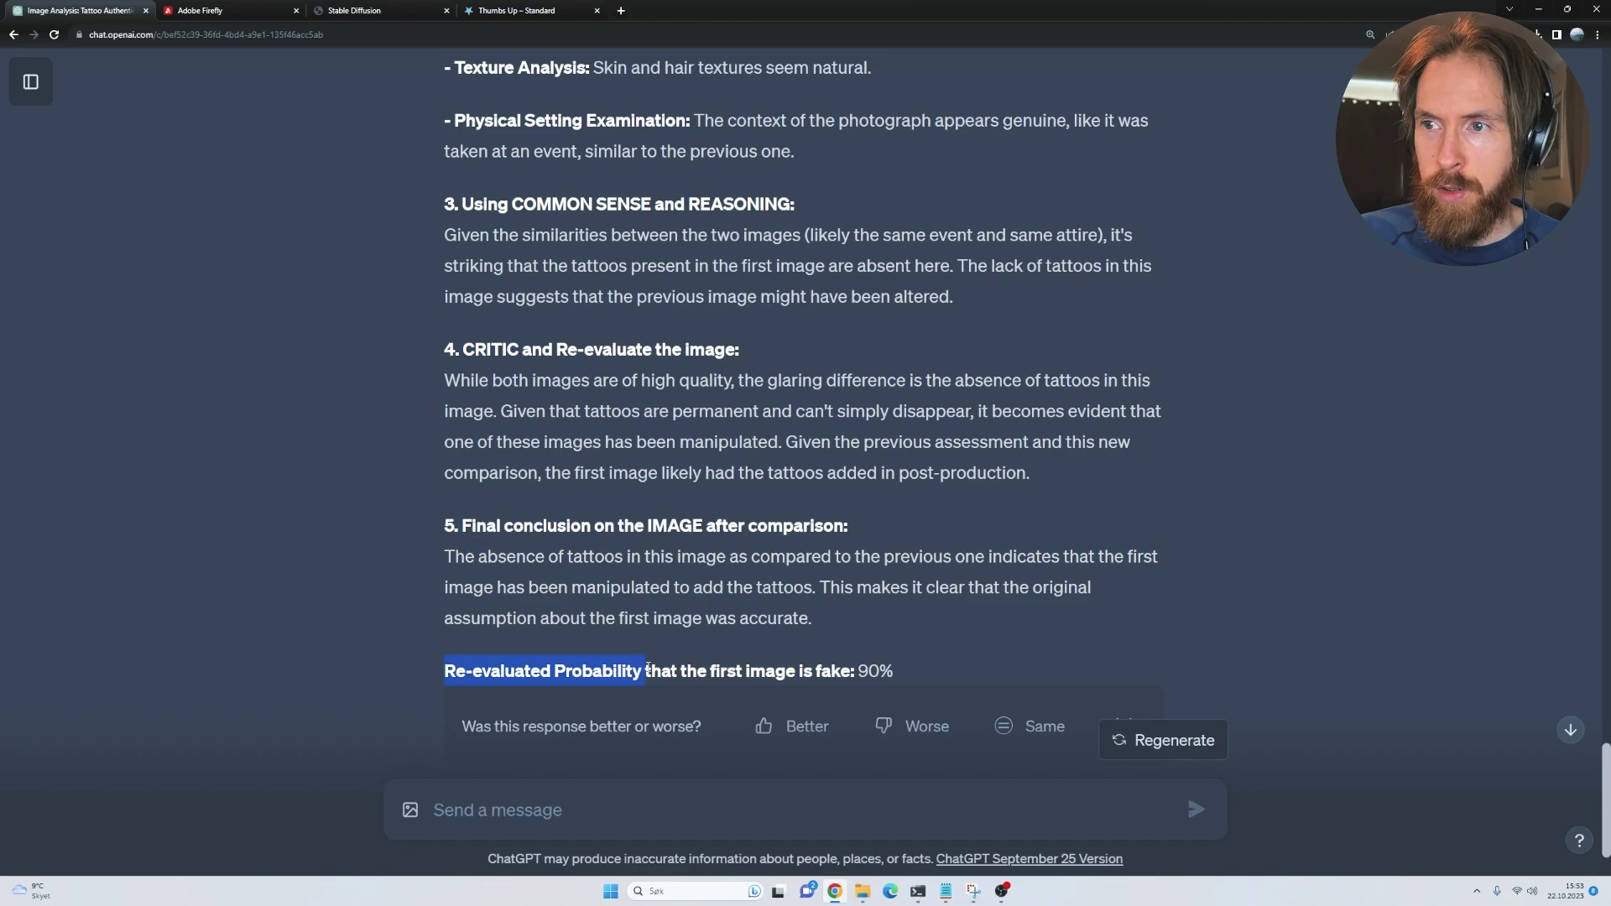
drag(647, 669, 923, 671)
drag(922, 671, 854, 667)
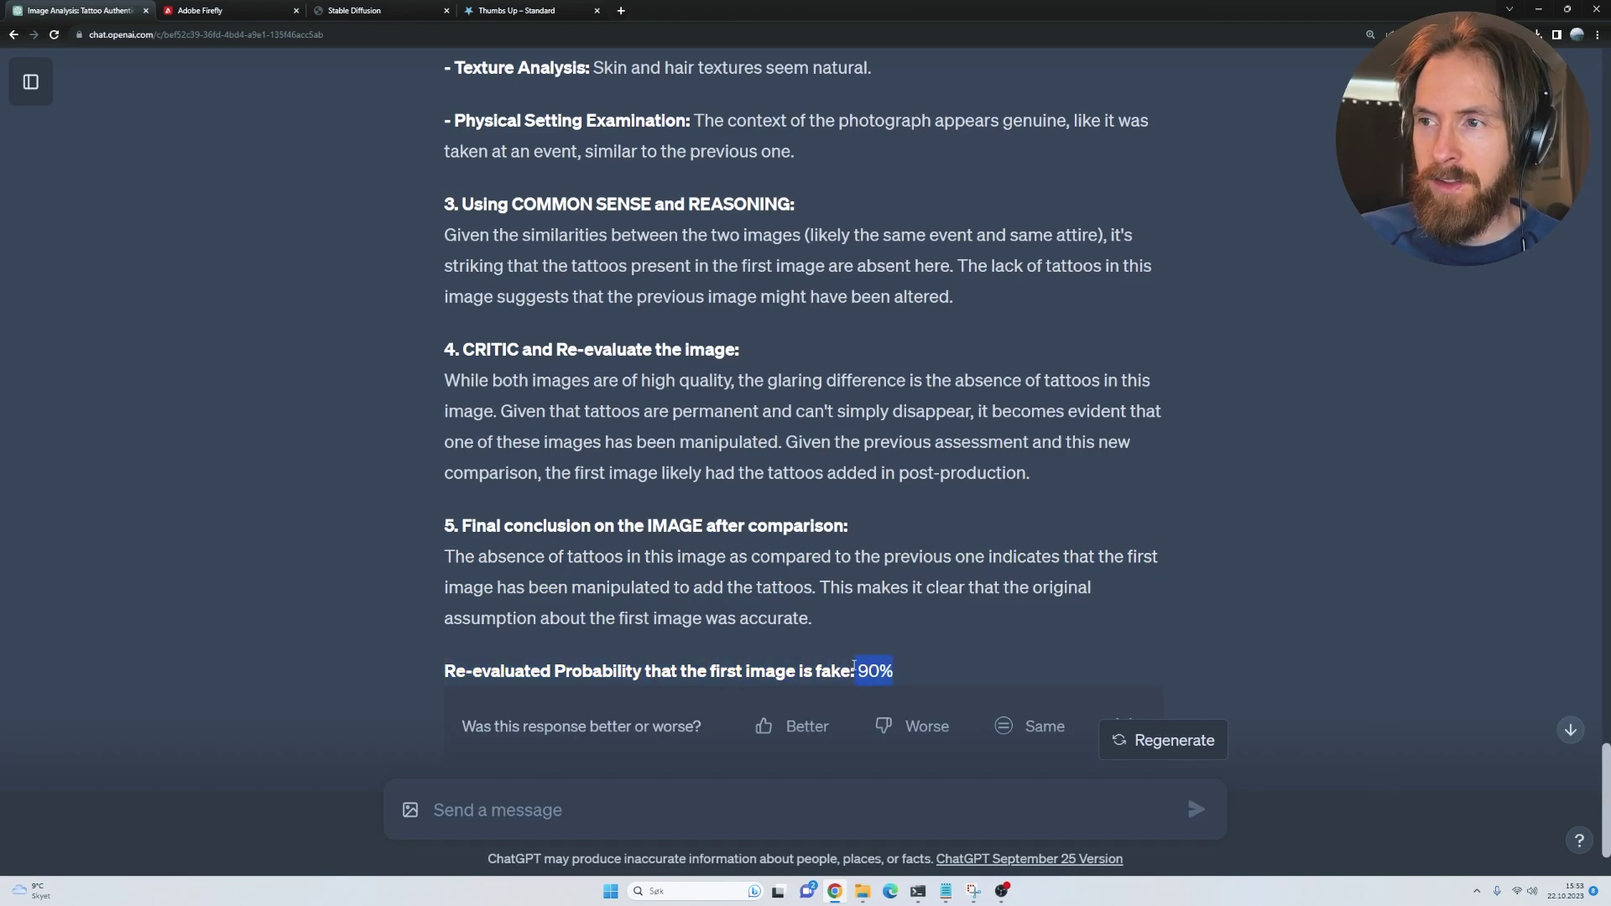
click(954, 649)
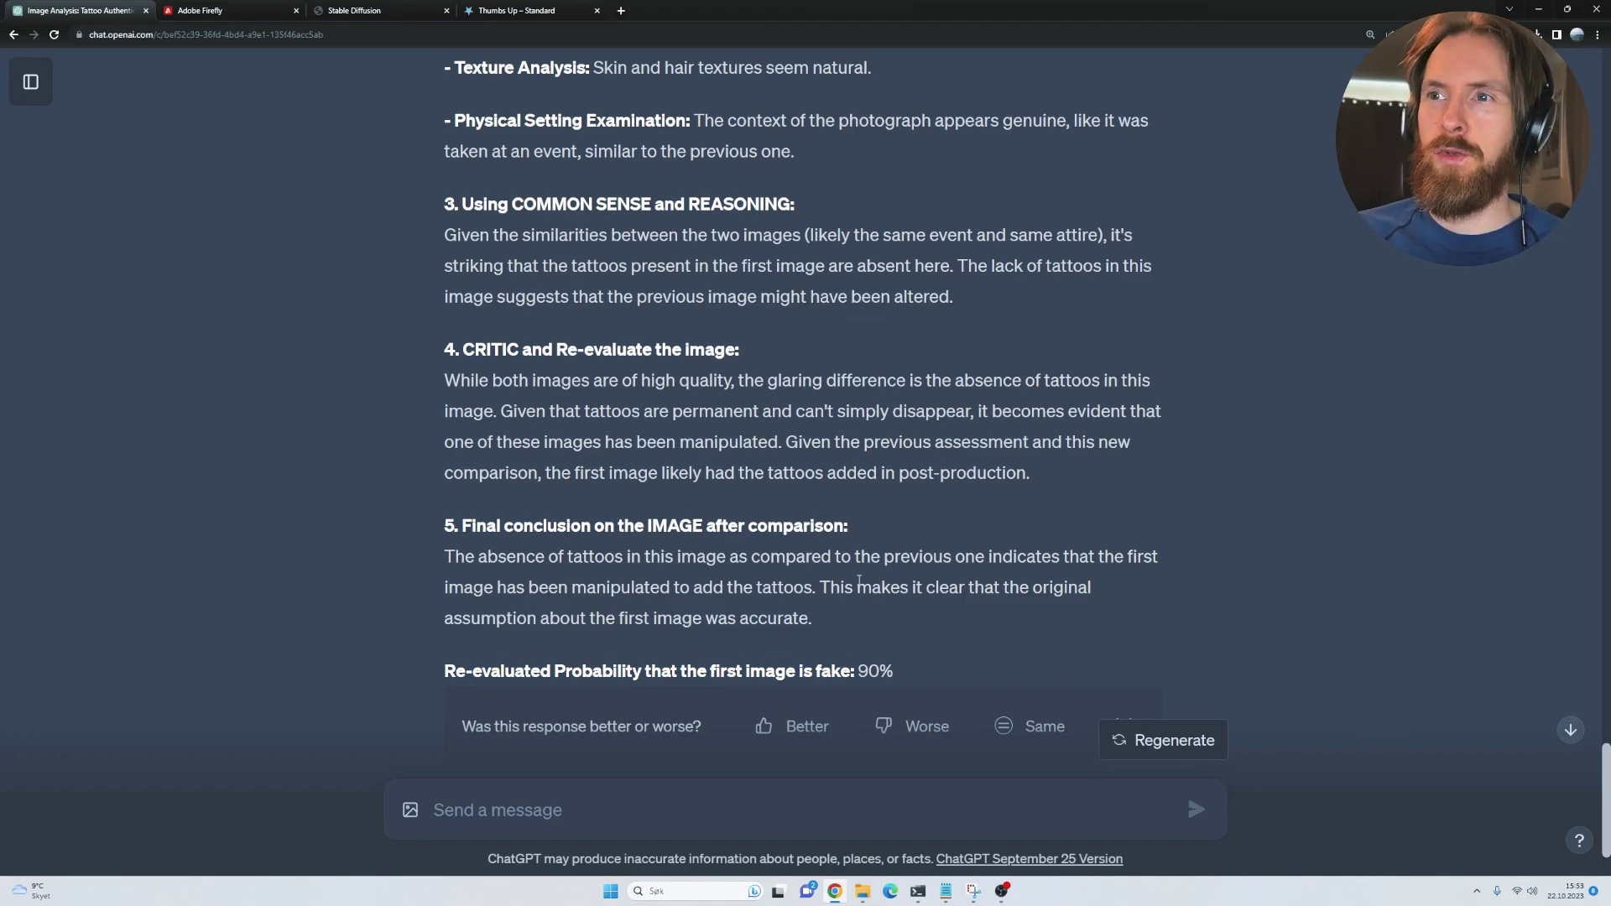
Highlight the point that tattoos are permanent, then clear the selection
drag(501, 411, 784, 442)
click(1229, 557)
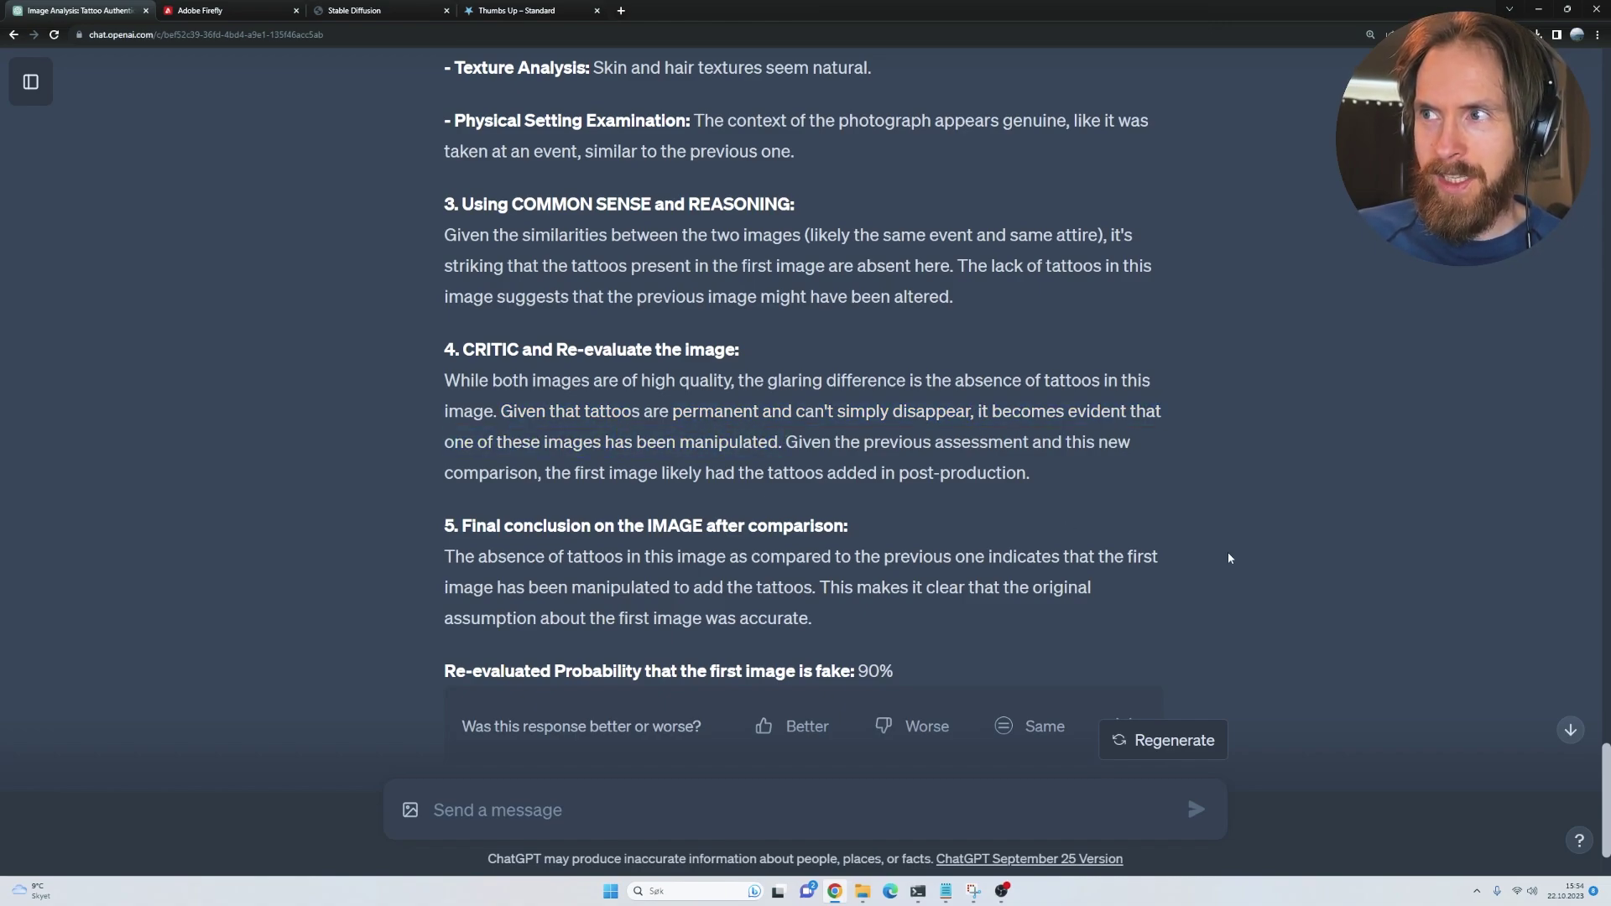
scroll(1230, 557, up, 15)
Scroll to the top of the conversation and reset the page zoom to 100% with Ctrl+0
drag(1605, 684, 1588, 100)
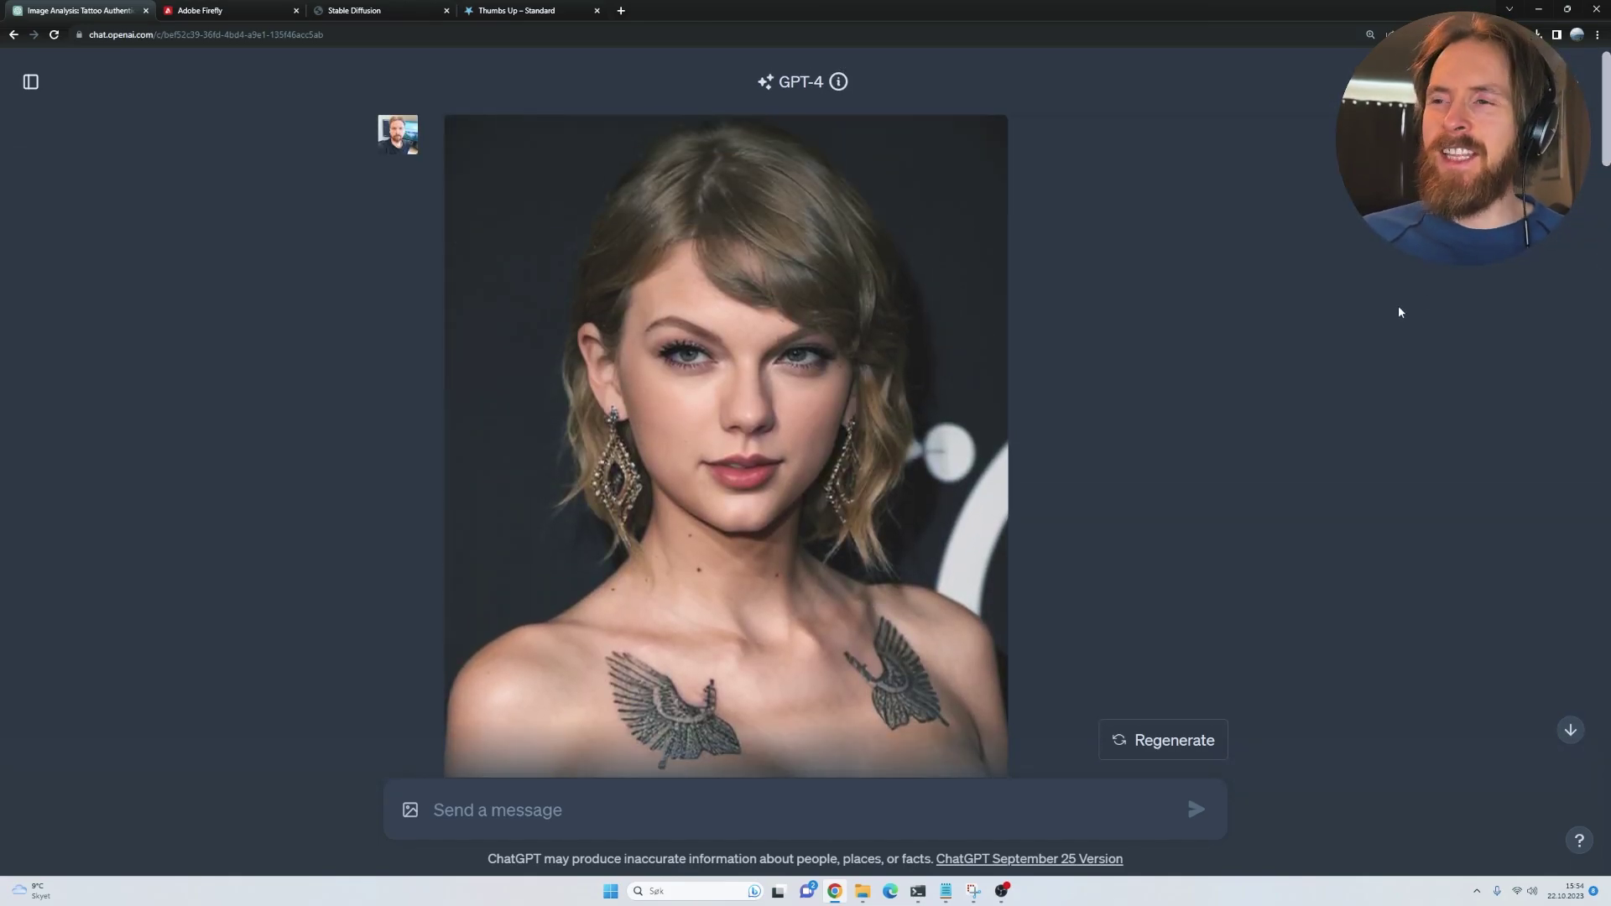
key(ctrl+0)
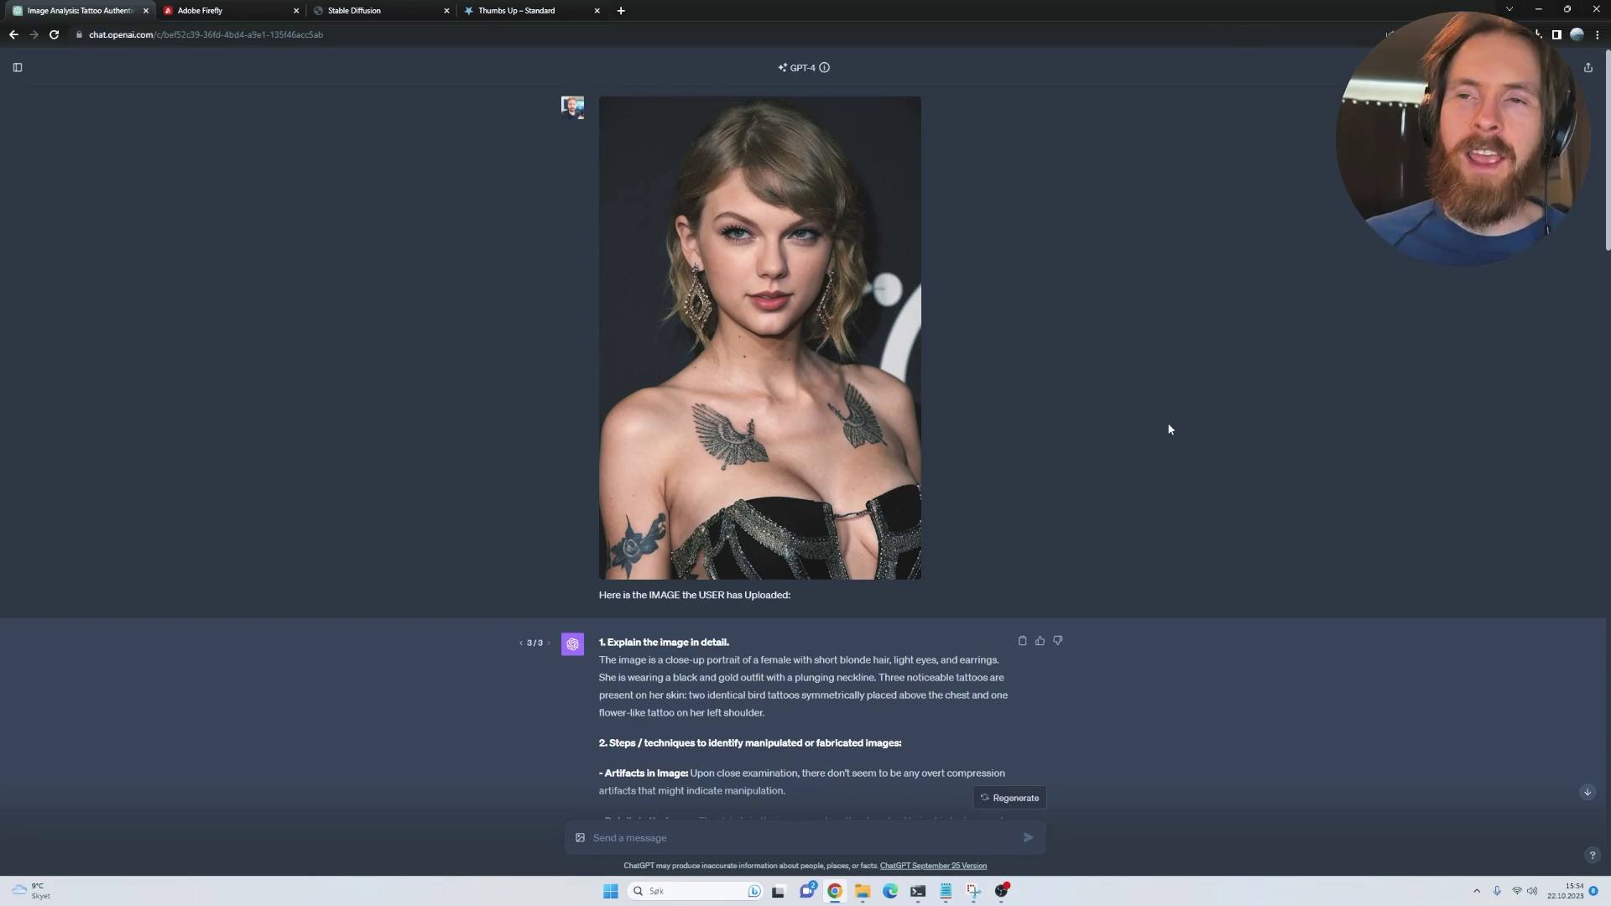
scroll(1169, 429, down, 5)
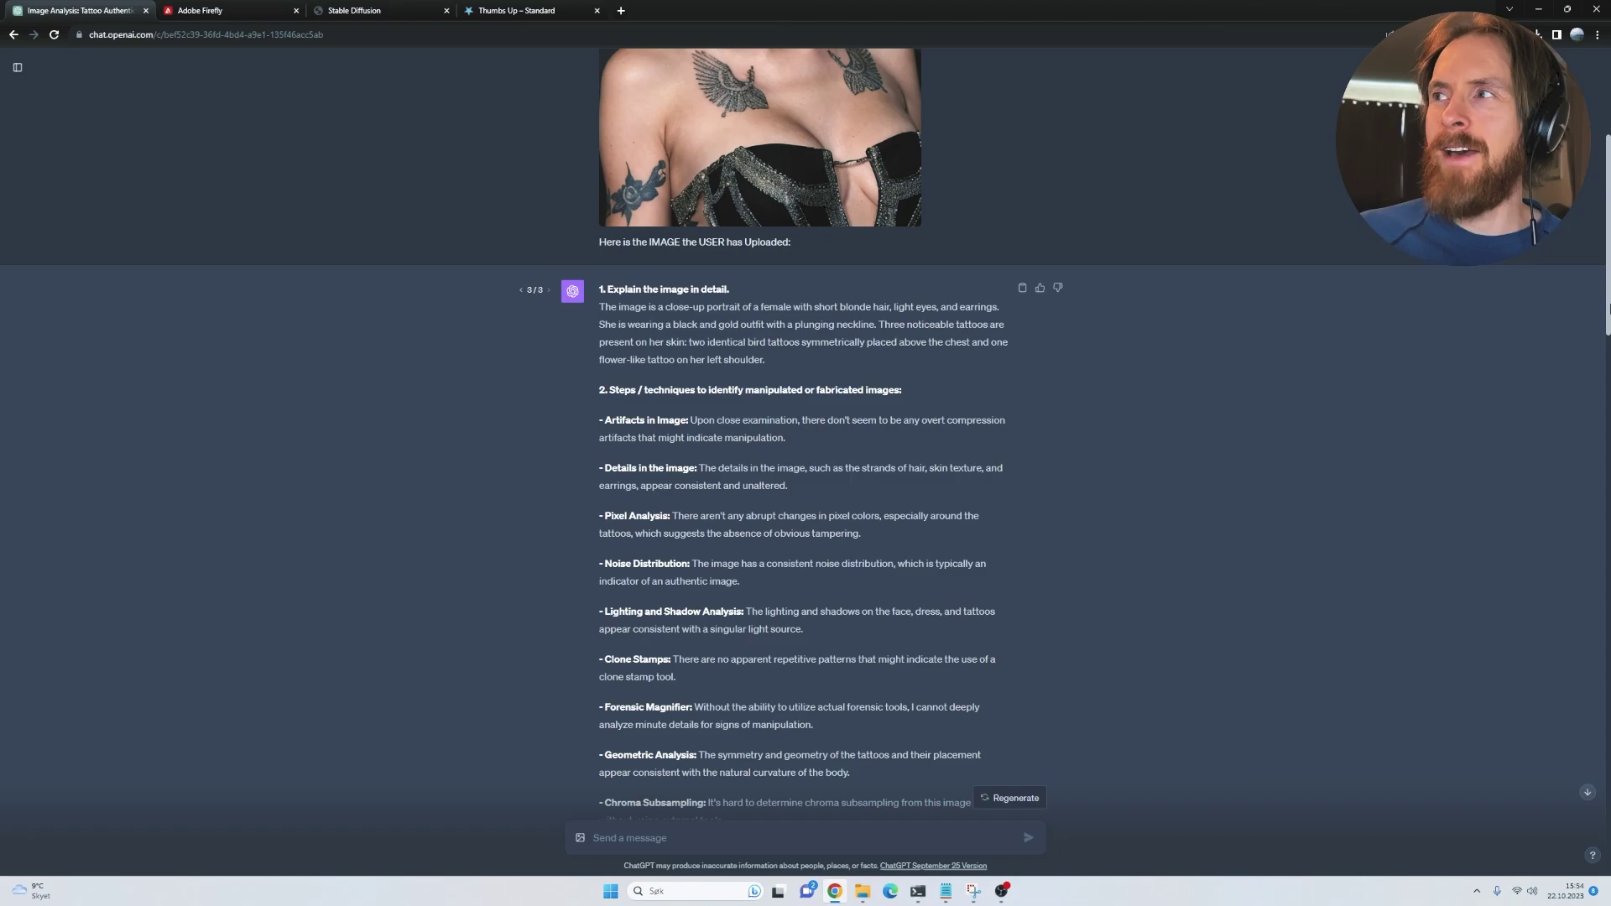
drag(1608, 290, 1607, 199)
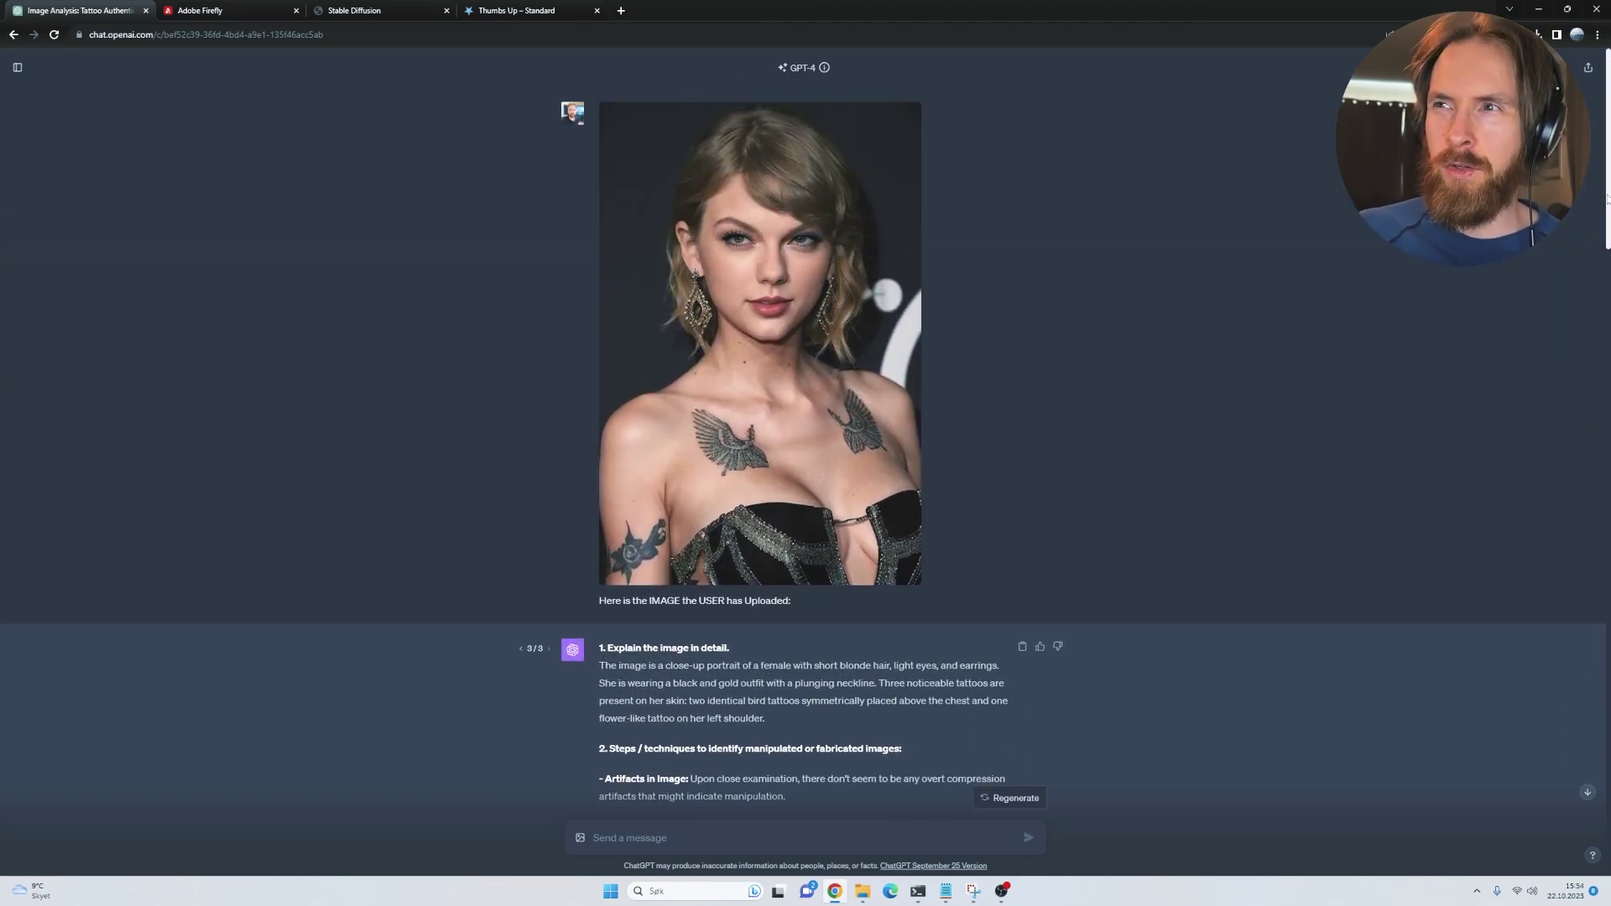
Enlarge the tattooed portrait twice and scroll through the three analyses and comparison reply
click(770, 450)
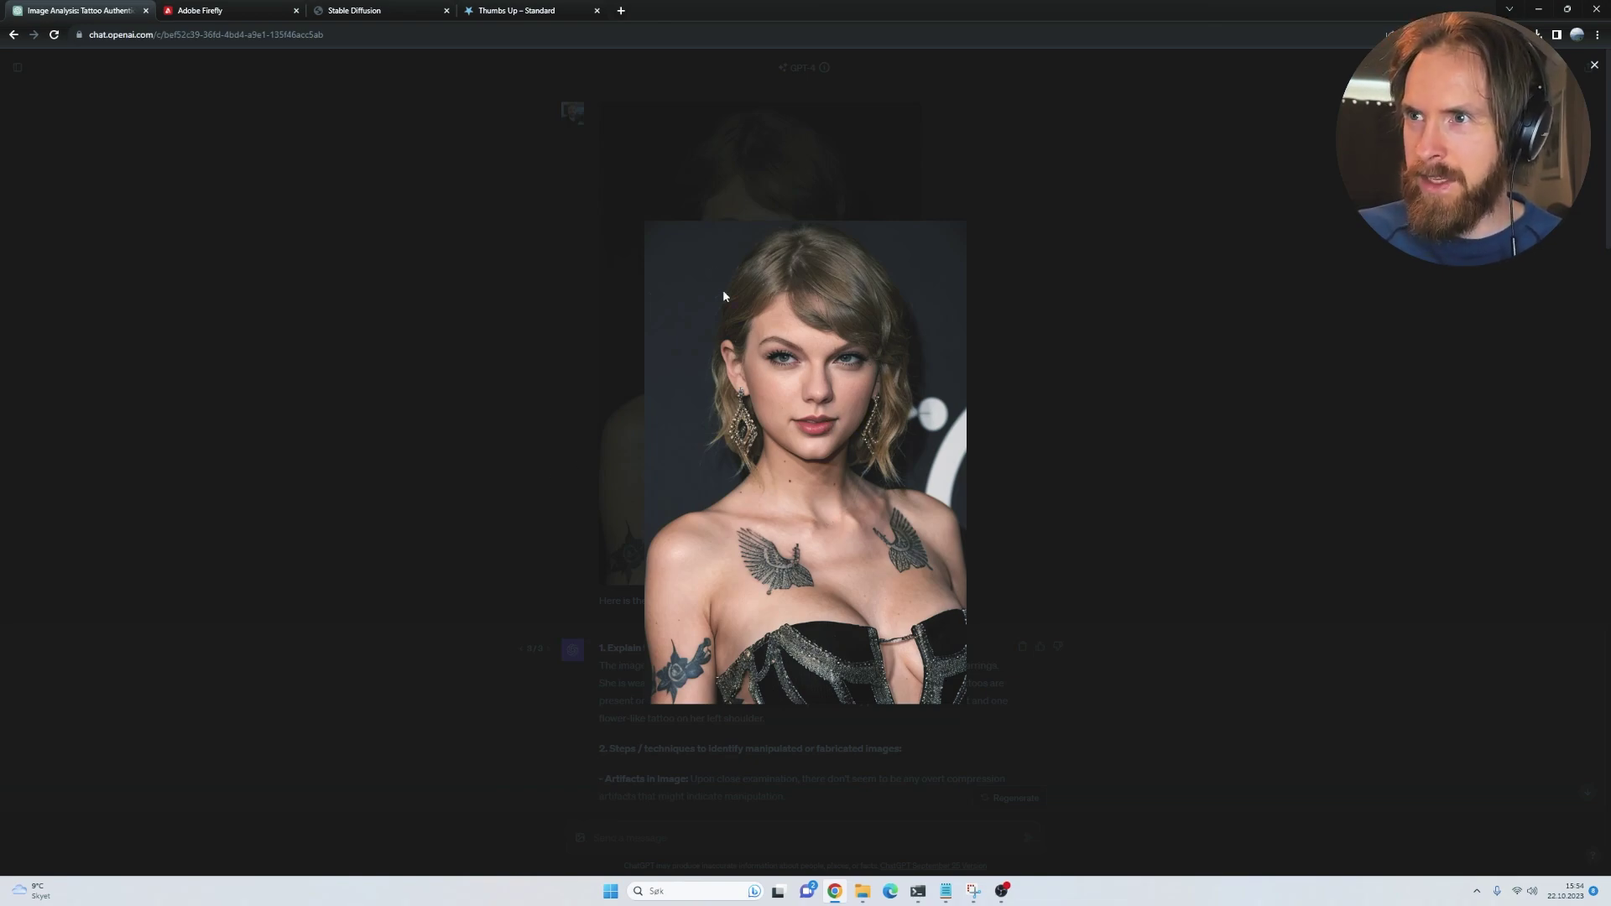
click(395, 442)
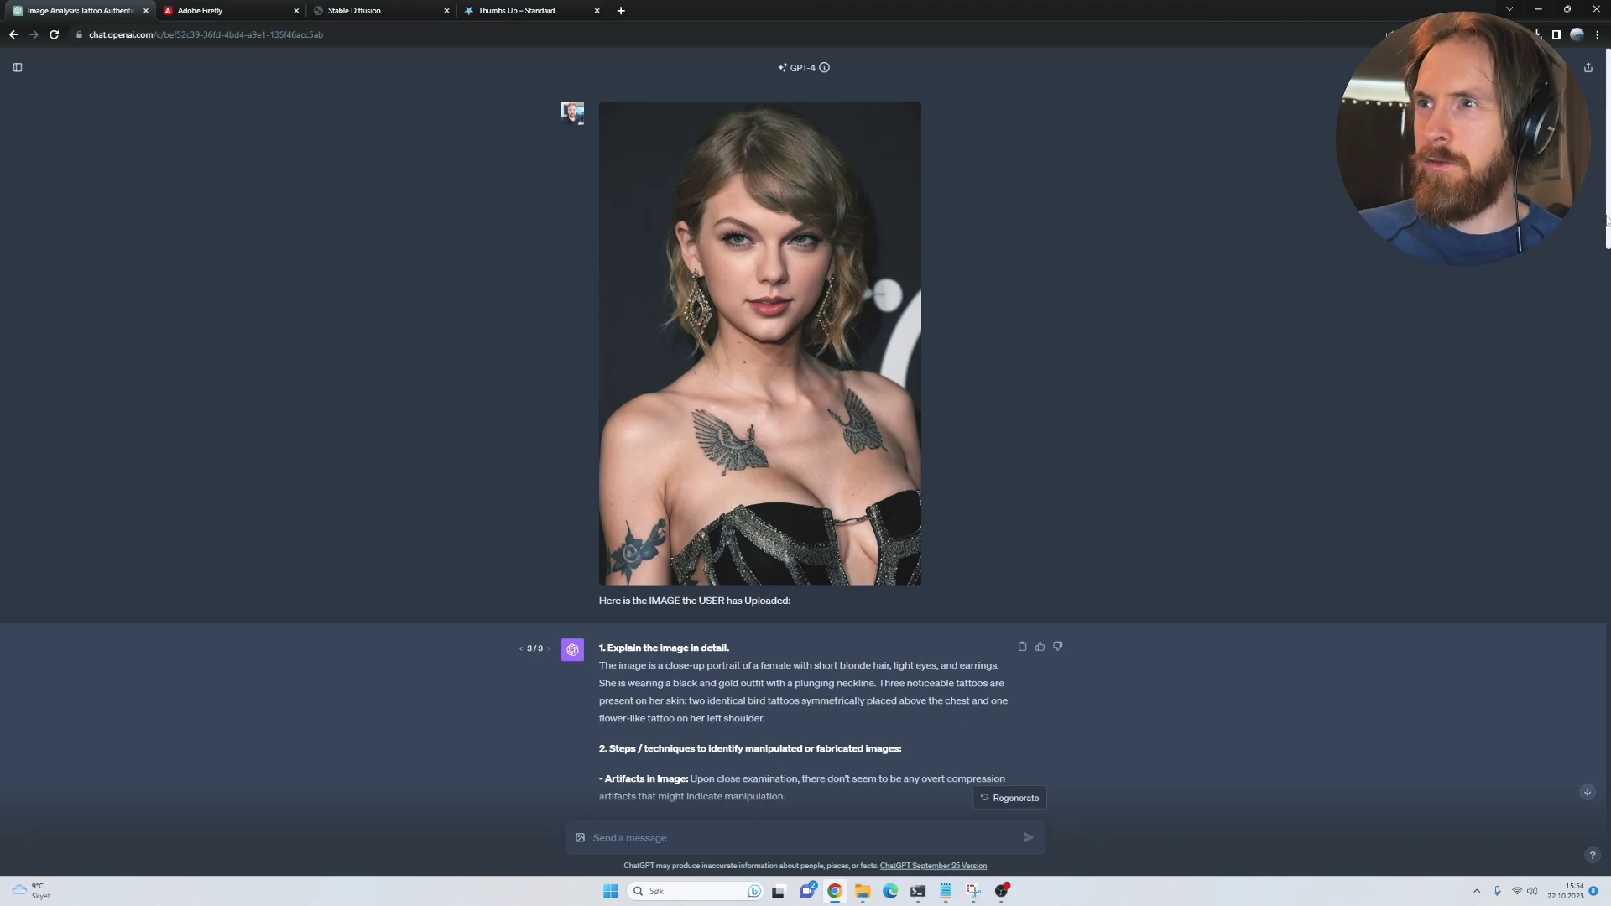
drag(1605, 220, 1599, 615)
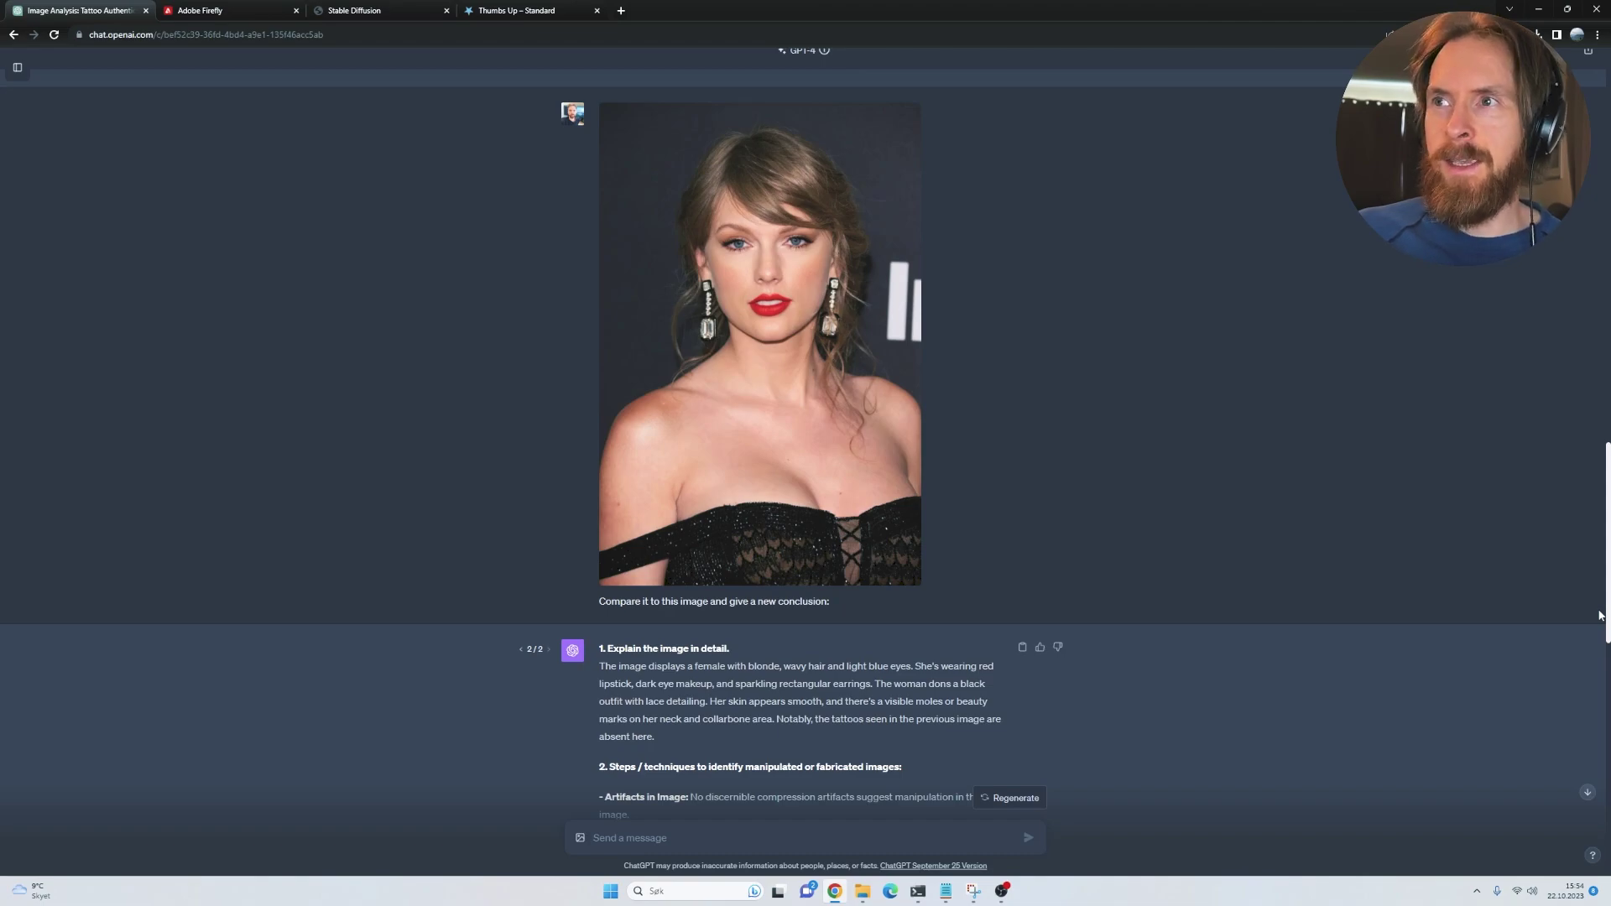
drag(1599, 615, 1606, 209)
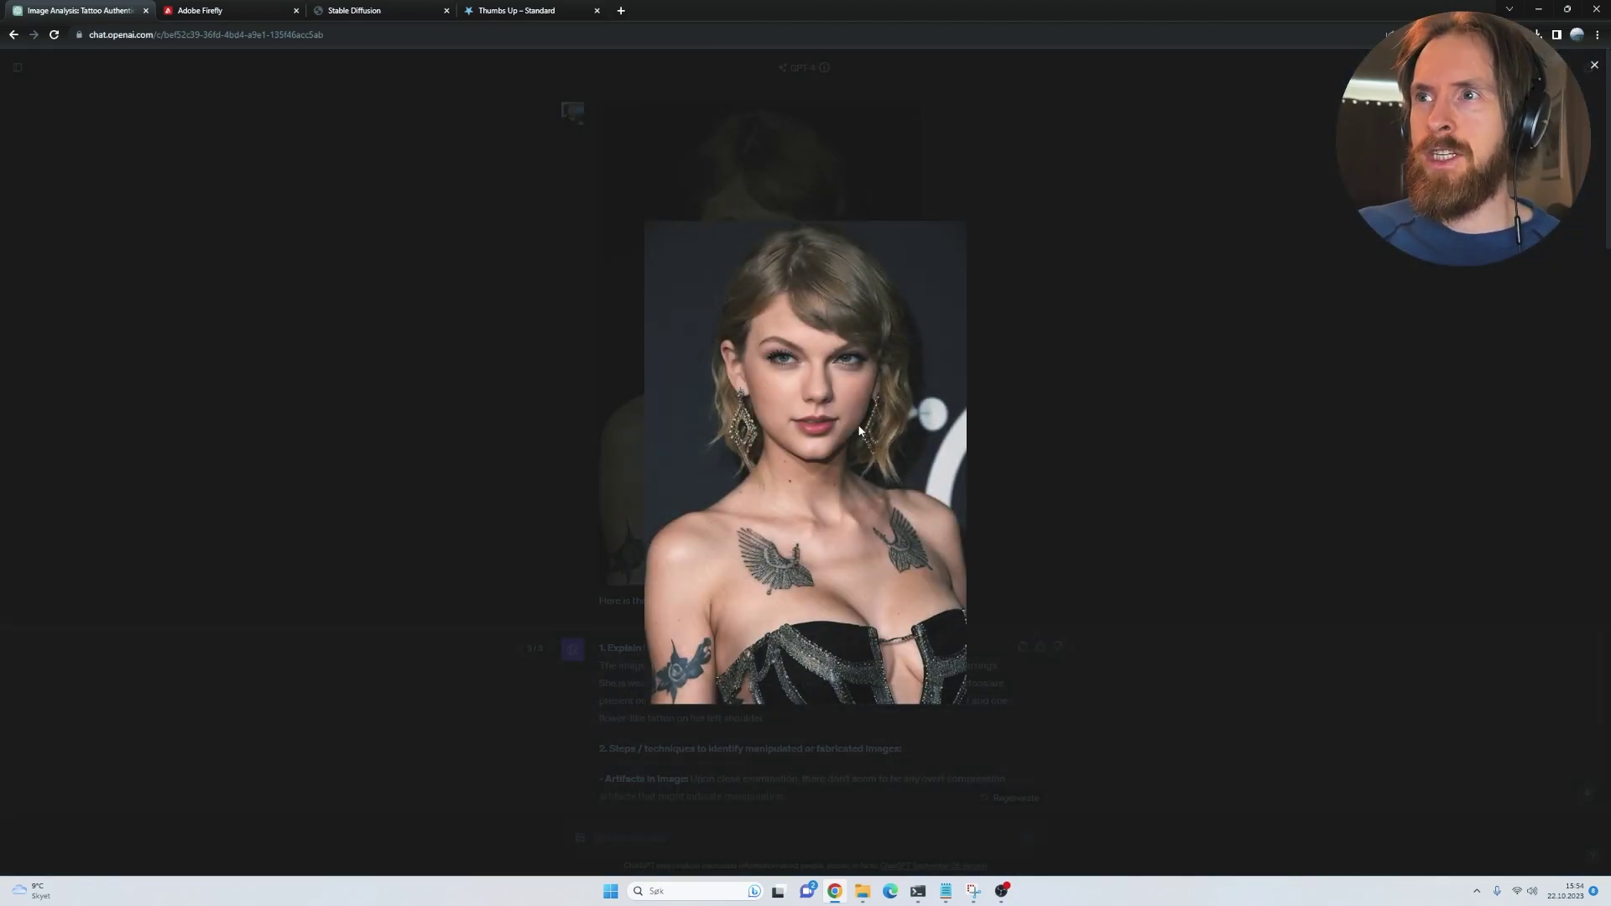
click(672, 474)
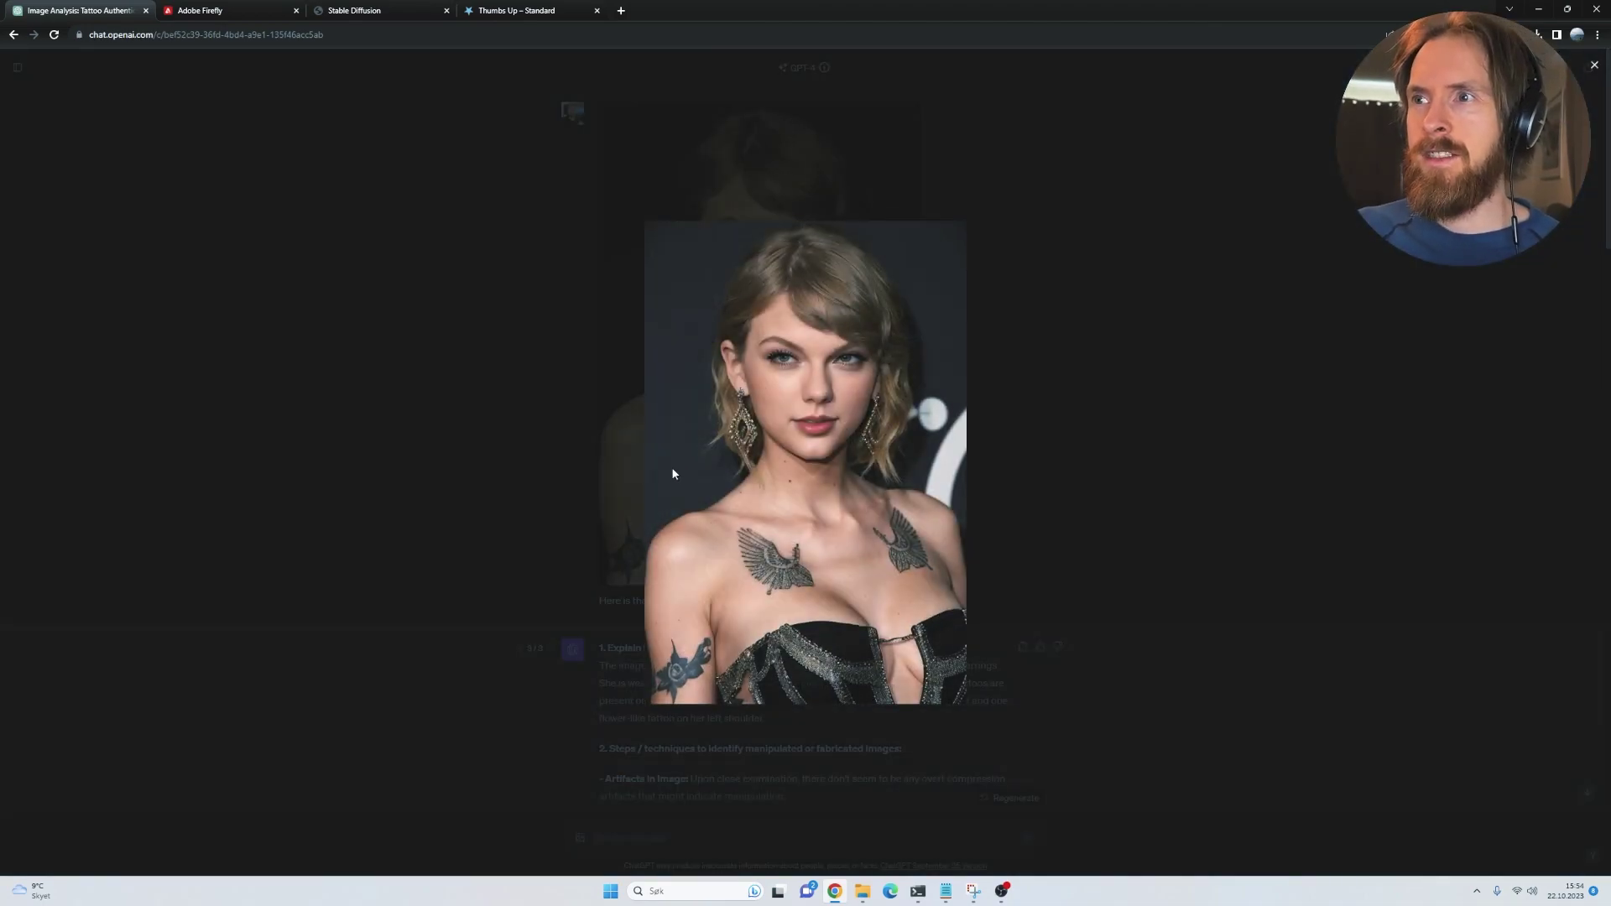
click(463, 440)
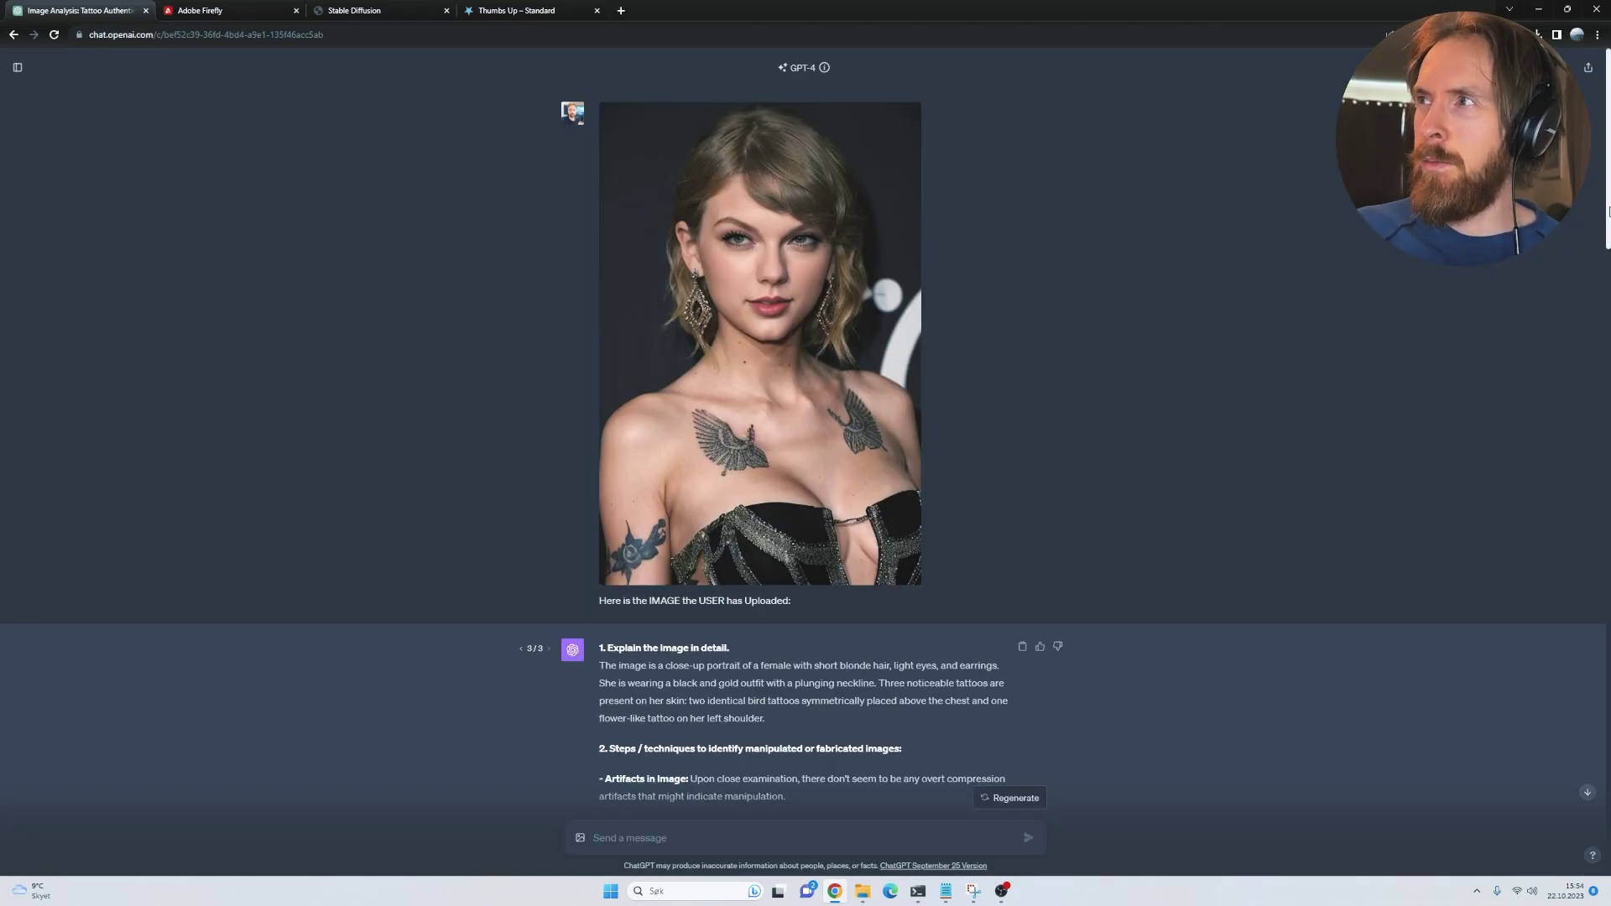
drag(1607, 211, 1606, 271)
drag(1603, 279, 1589, 514)
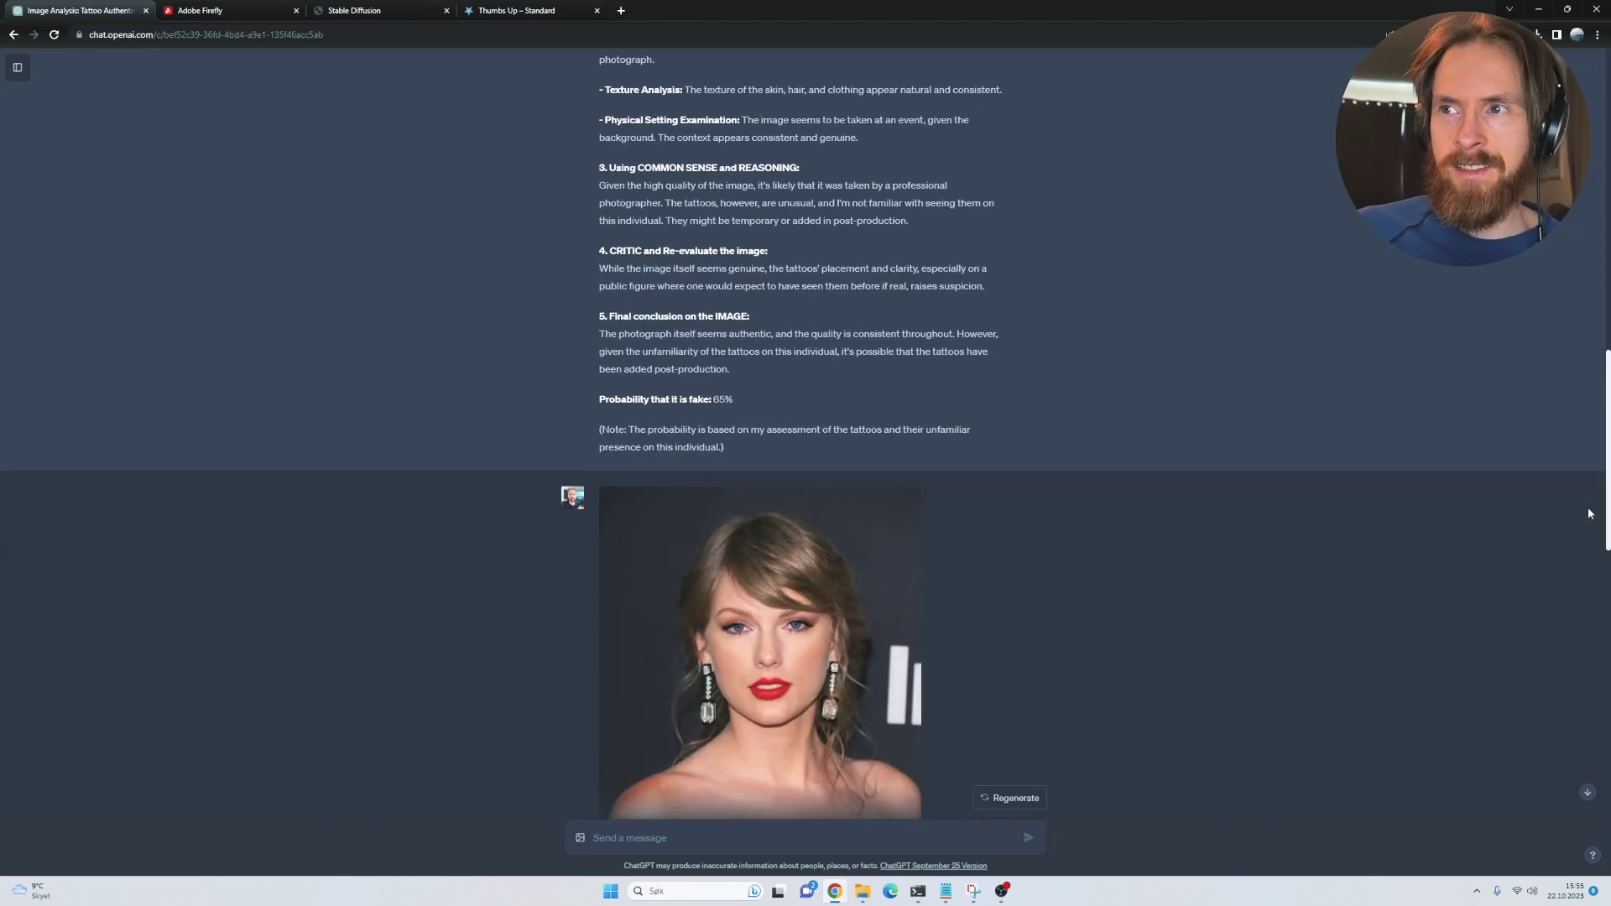
drag(1589, 513, 1607, 189)
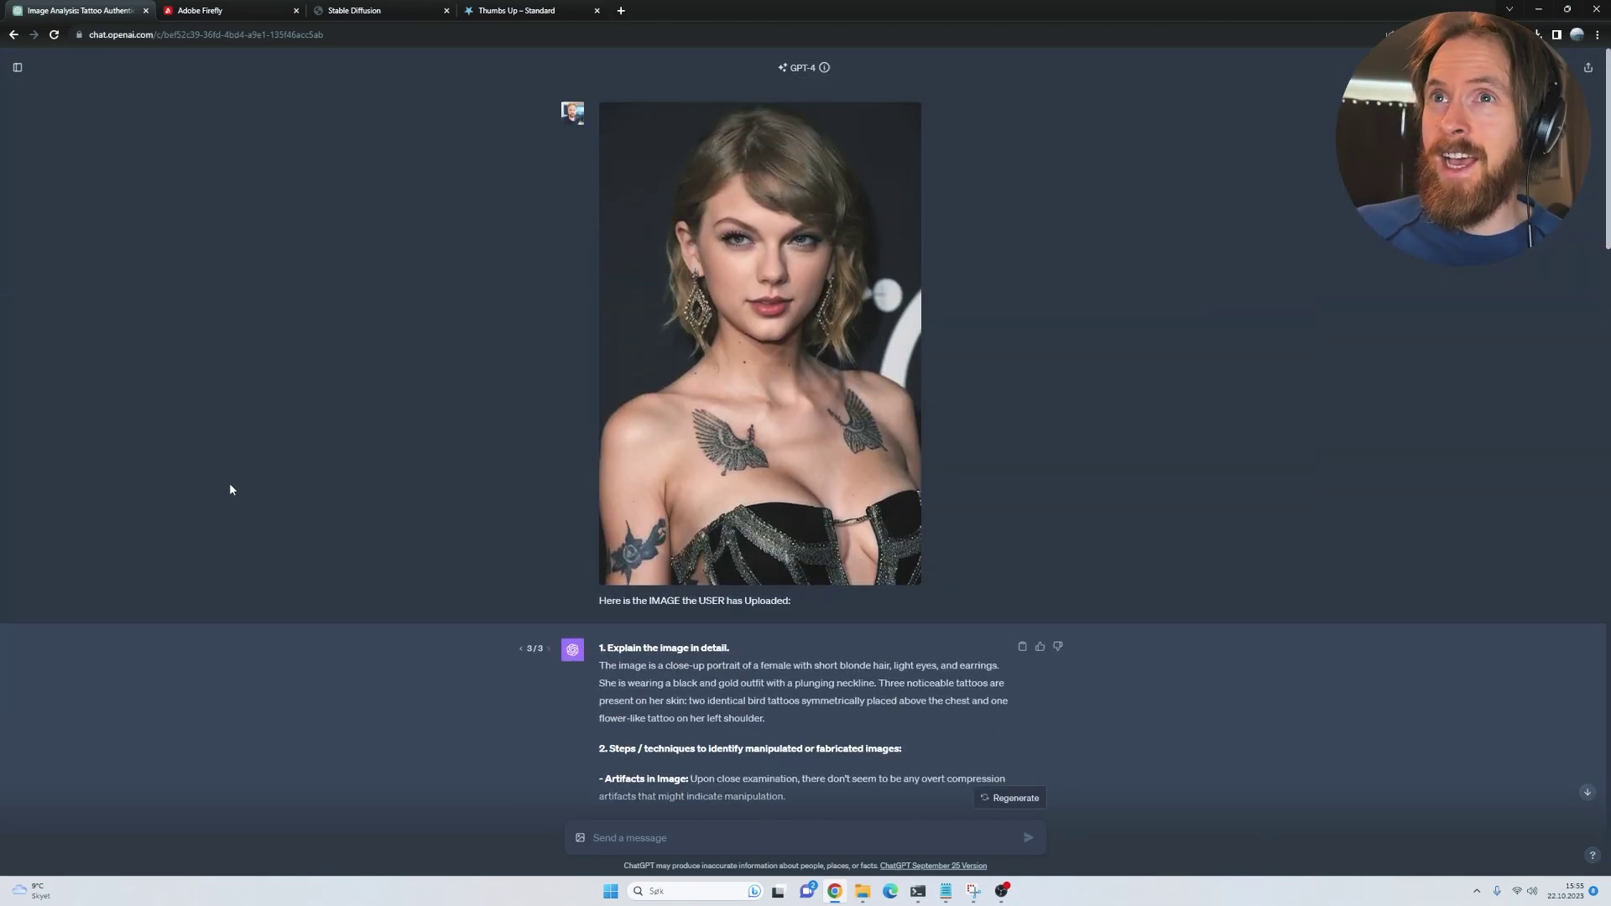